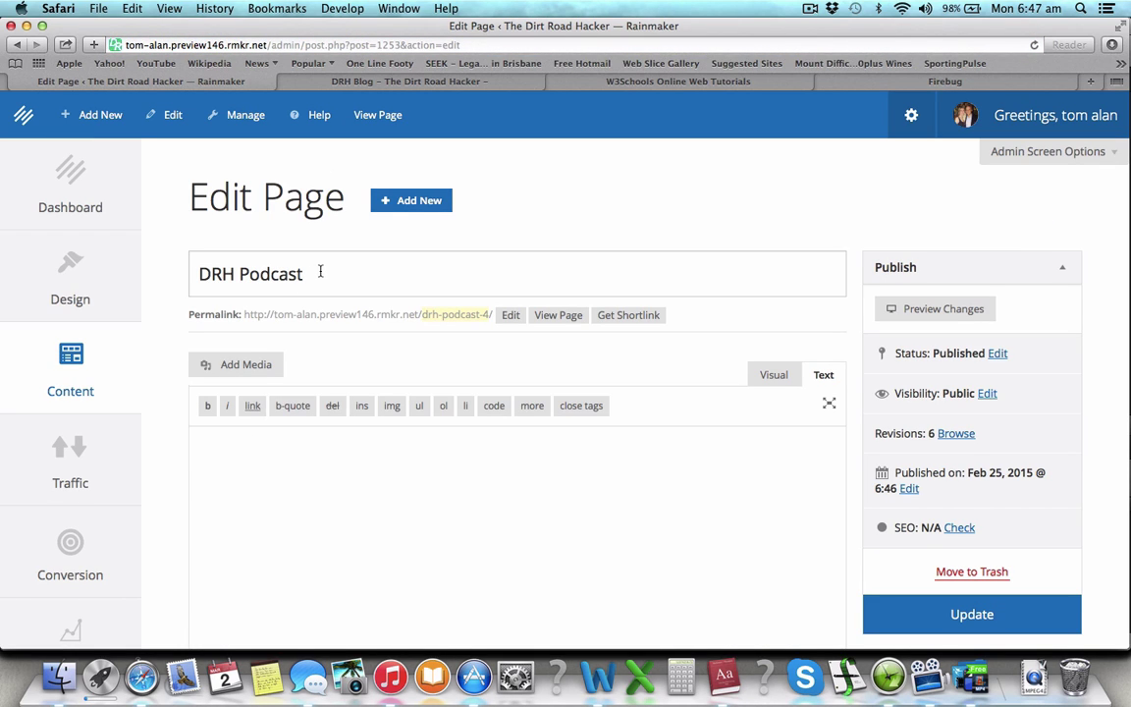
Open the DRH Podcast page on the live site to see its current heading.
left_click(405, 84)
left_click(949, 165)
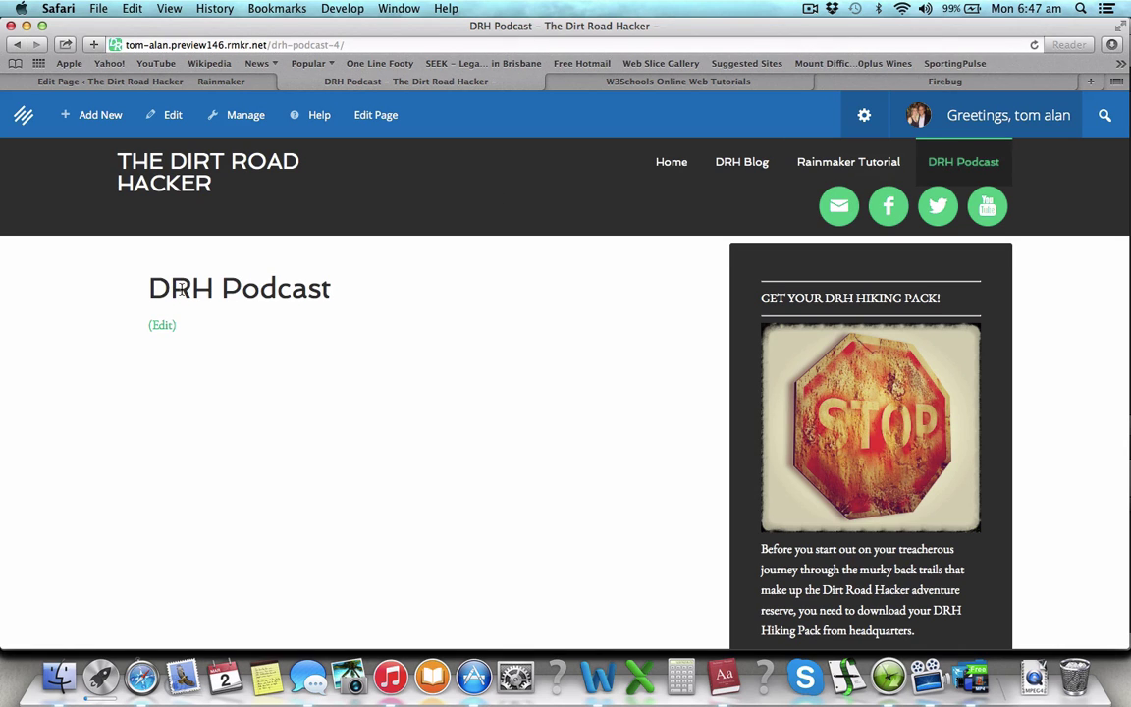
Retitle the DRH Podcast page "First things first...", update it, and reload the live page to check it.
left_click(170, 83)
left_click(315, 284)
key("super+a")
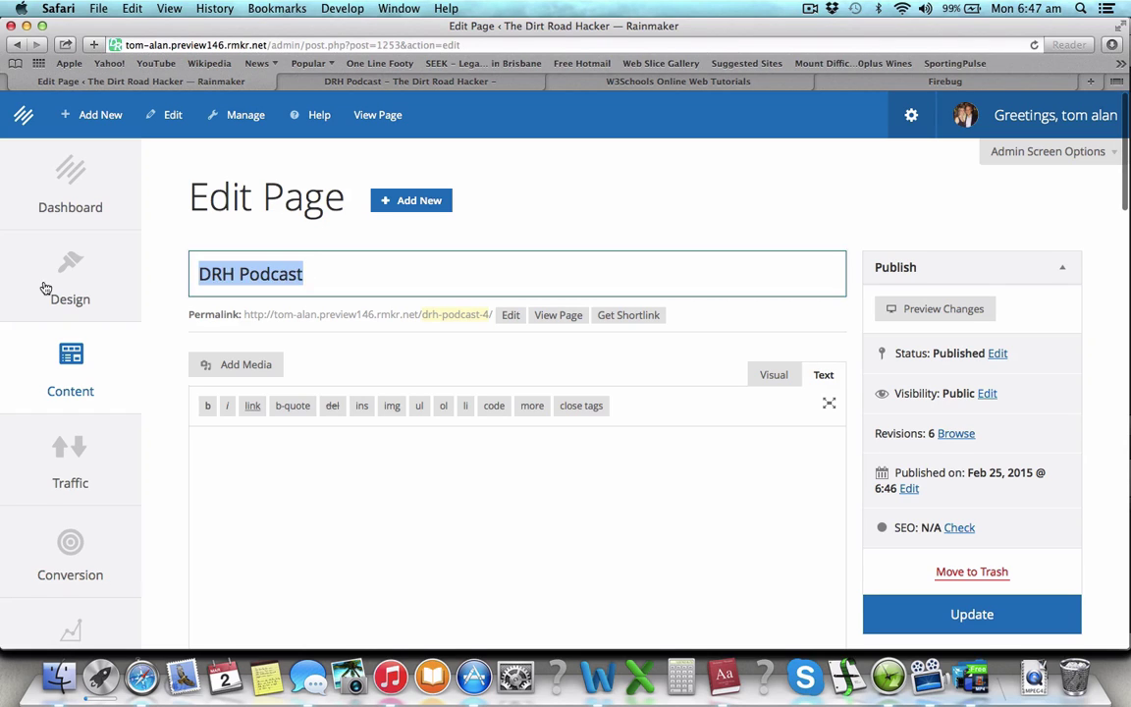
type("First things first...")
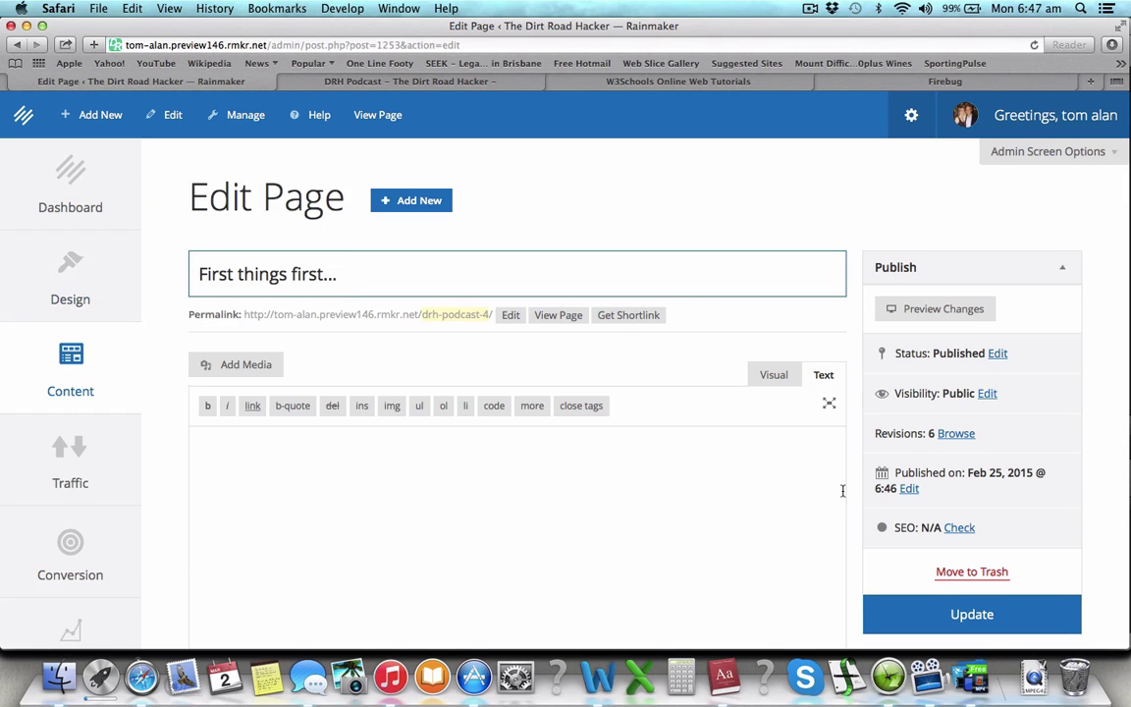
scroll(609, 531, "down", 1)
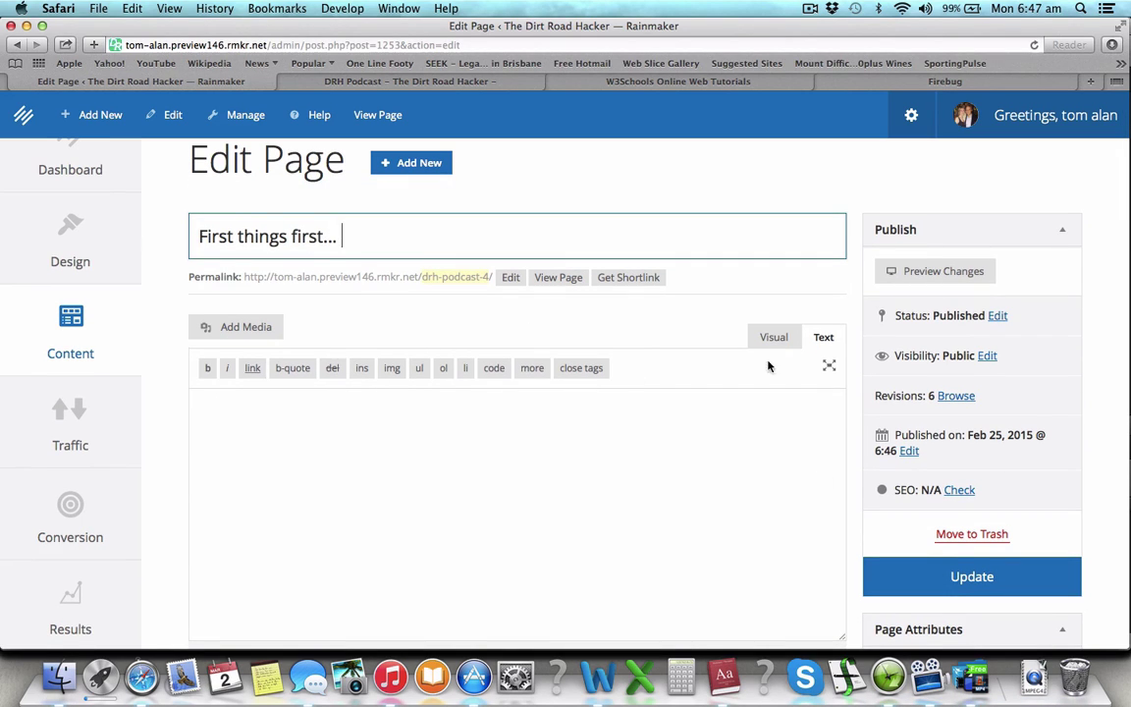
left_click(926, 567)
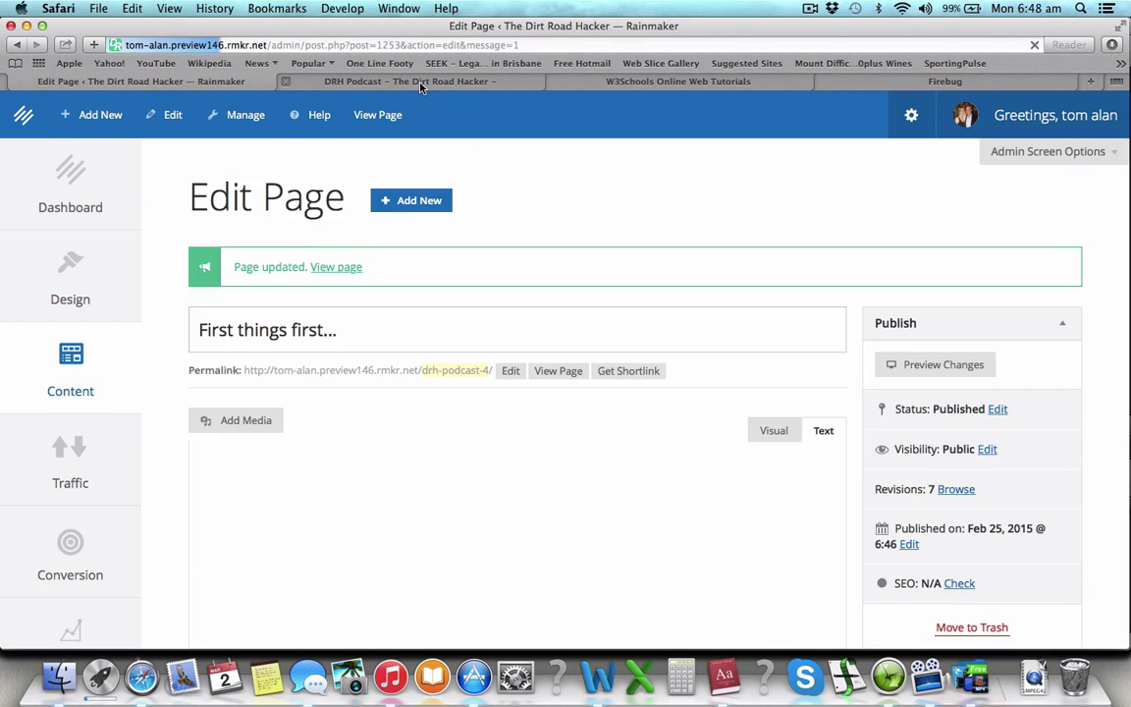
left_click(420, 82)
key("super+r")
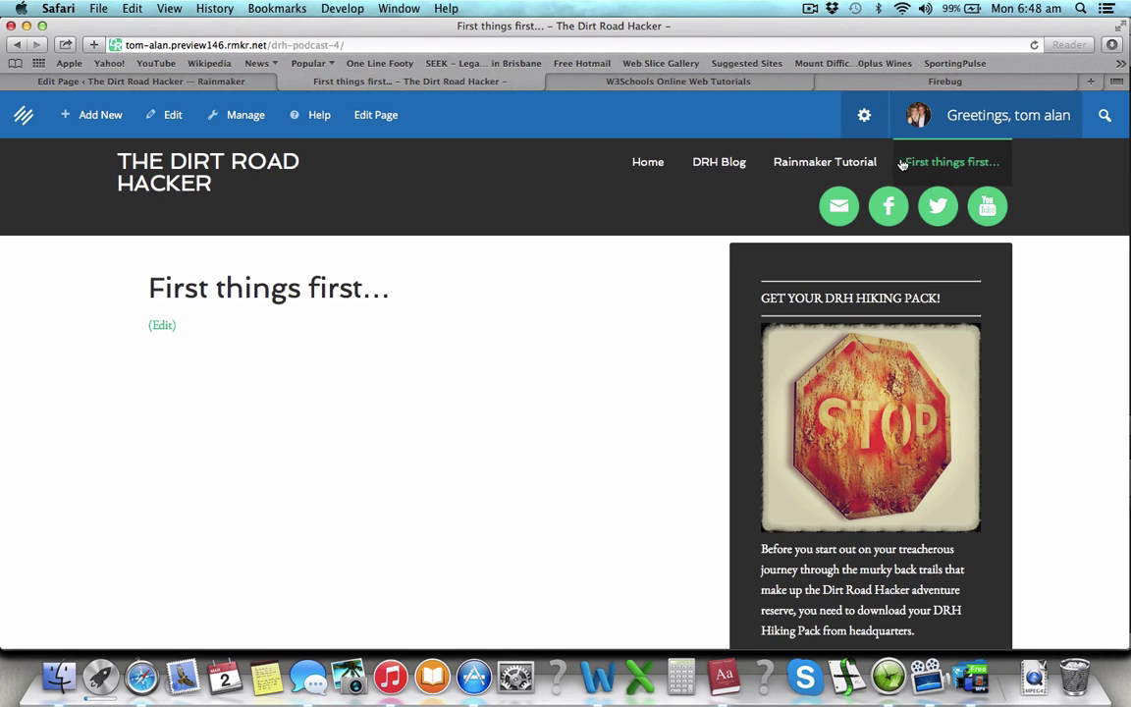
Open the site's menu editor from the admin area's design settings.
left_click(238, 85)
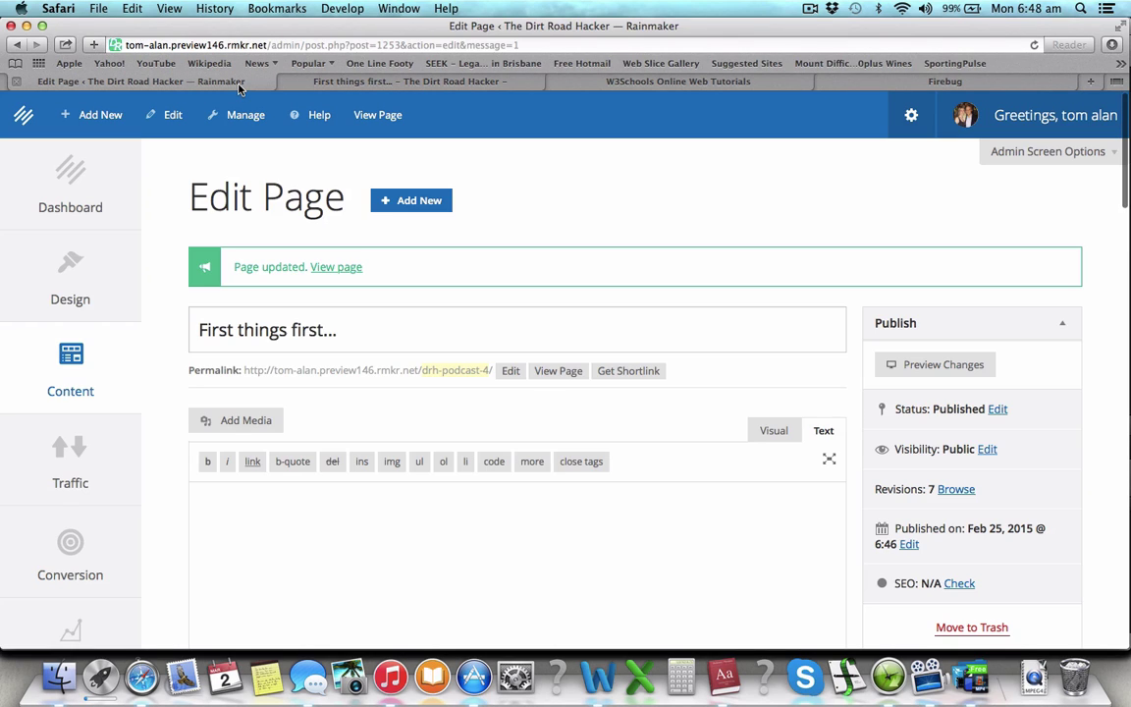
left_click(74, 297)
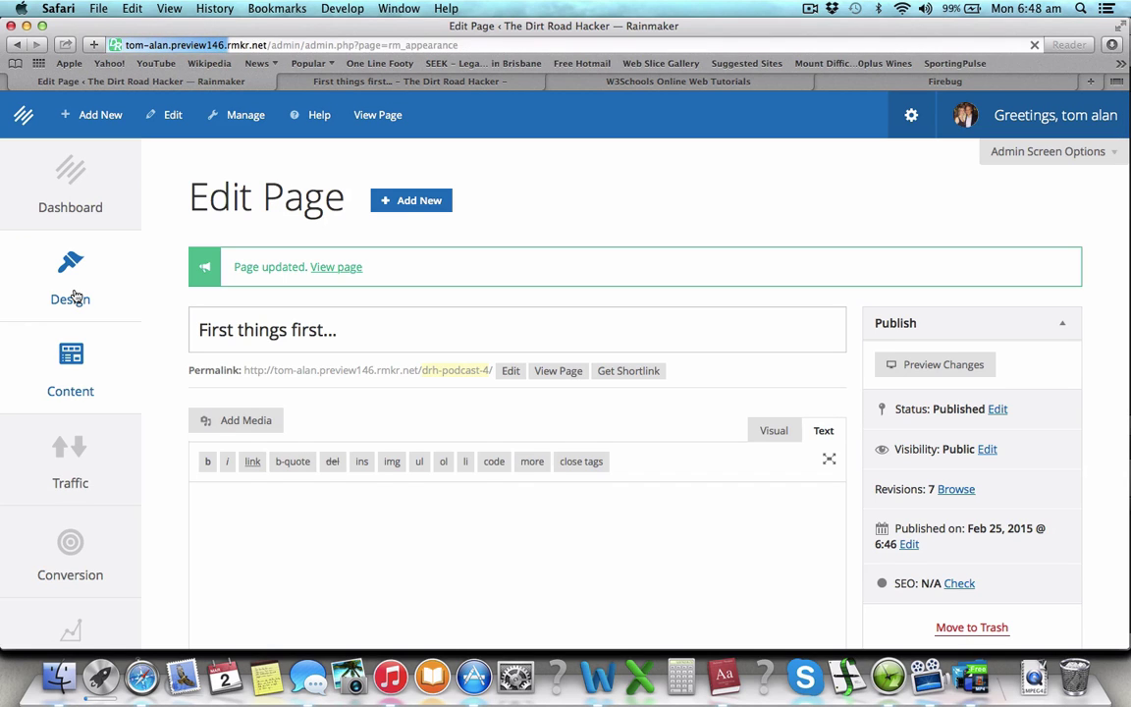
scroll(295, 462, "down", 2)
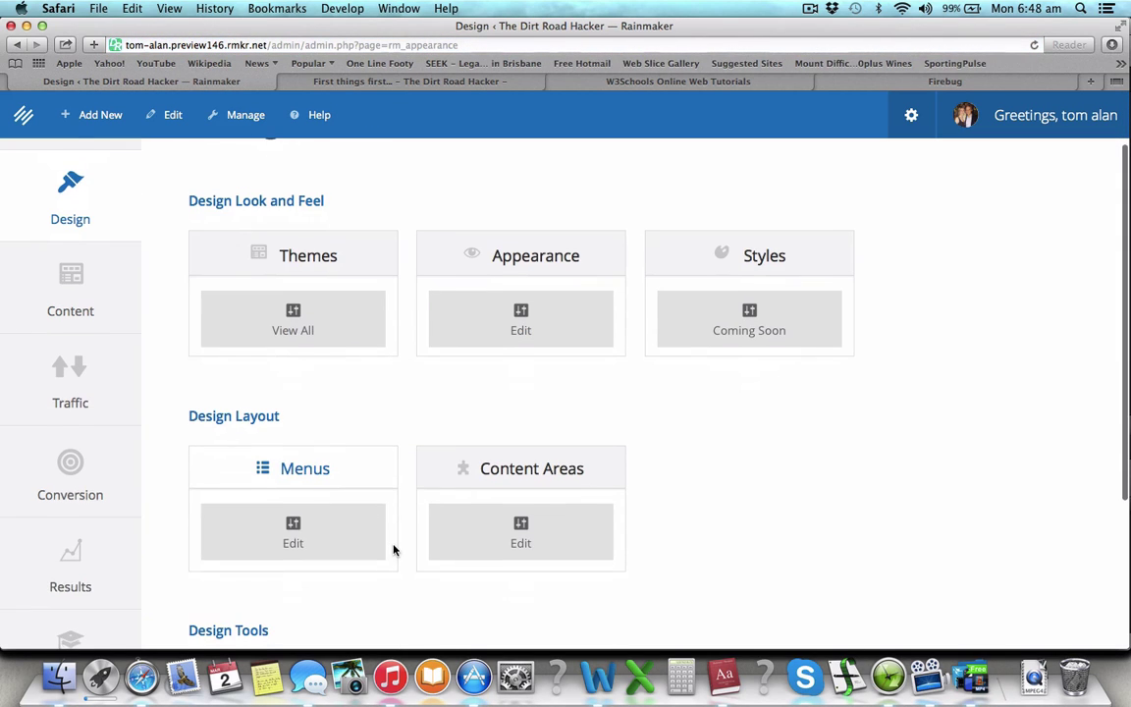
left_click(335, 529)
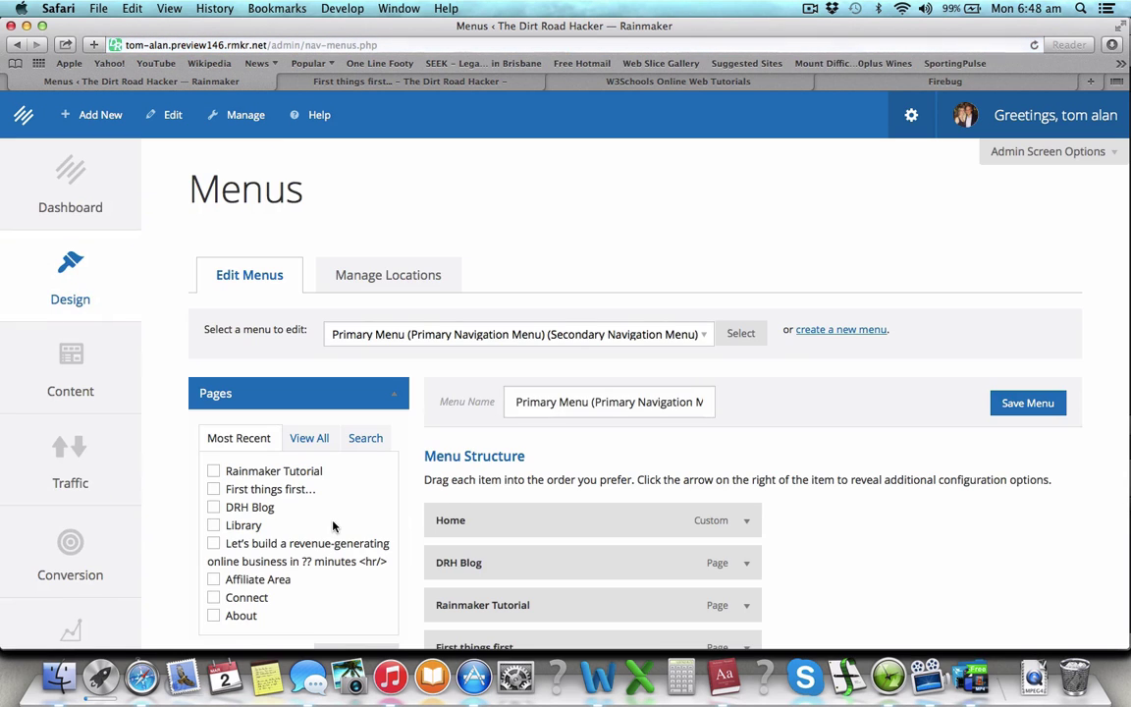
Set the navigation label of the "First things first..." menu item to "DRH Podcast" and save the menu.
scroll(677, 609, "down", 3)
left_click(748, 501)
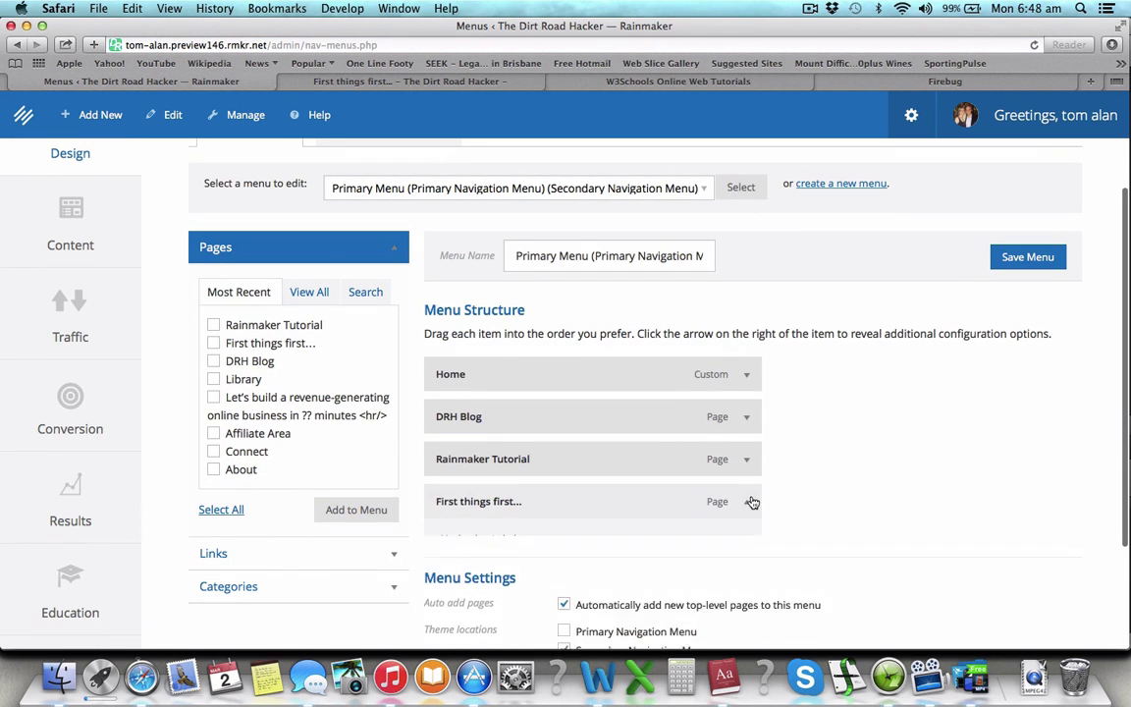
left_click_drag(563, 580, 278, 629)
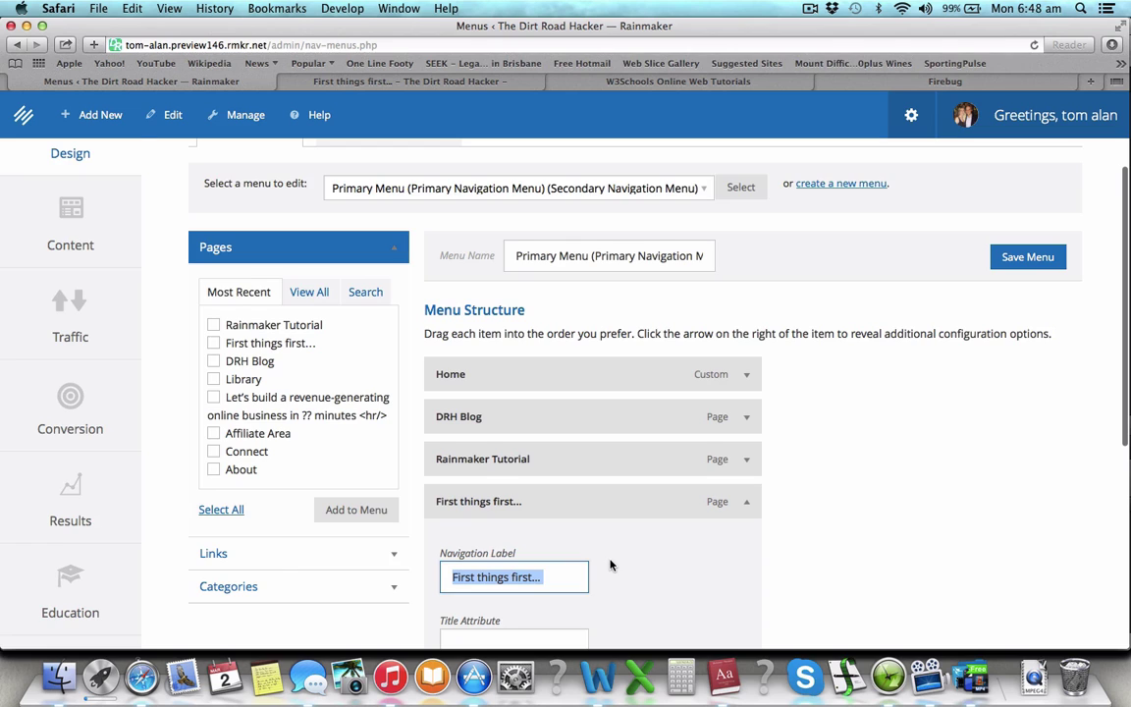
scroll(610, 564, "down", 2)
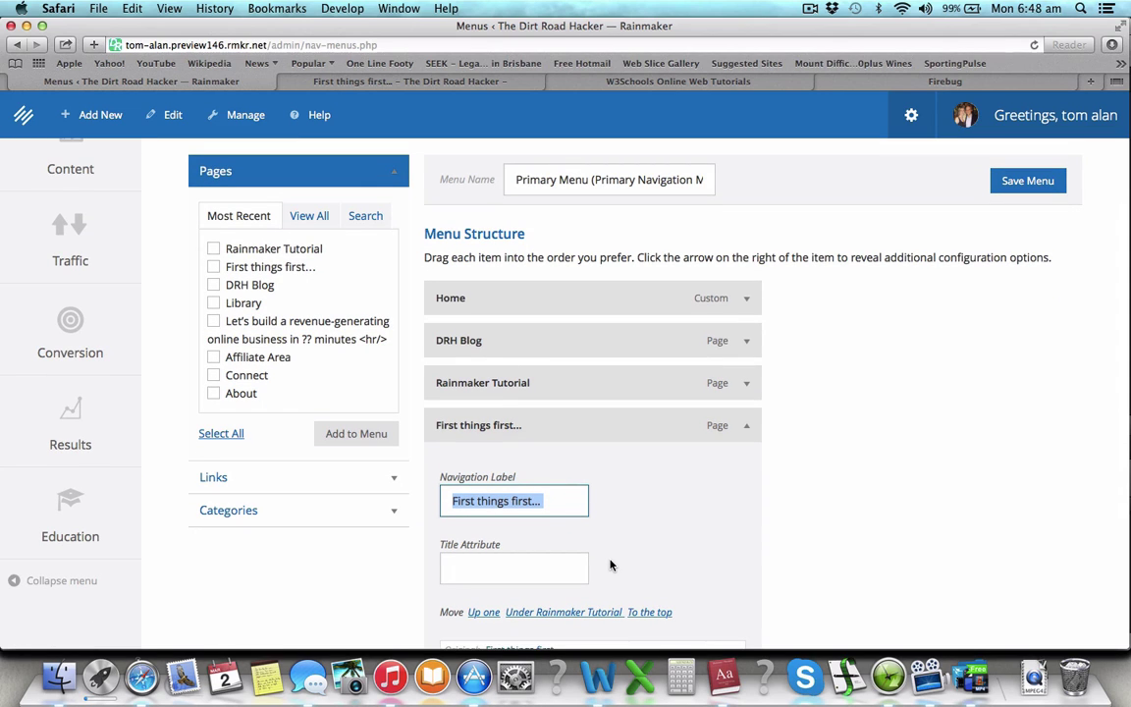
type("DRH Podcas")
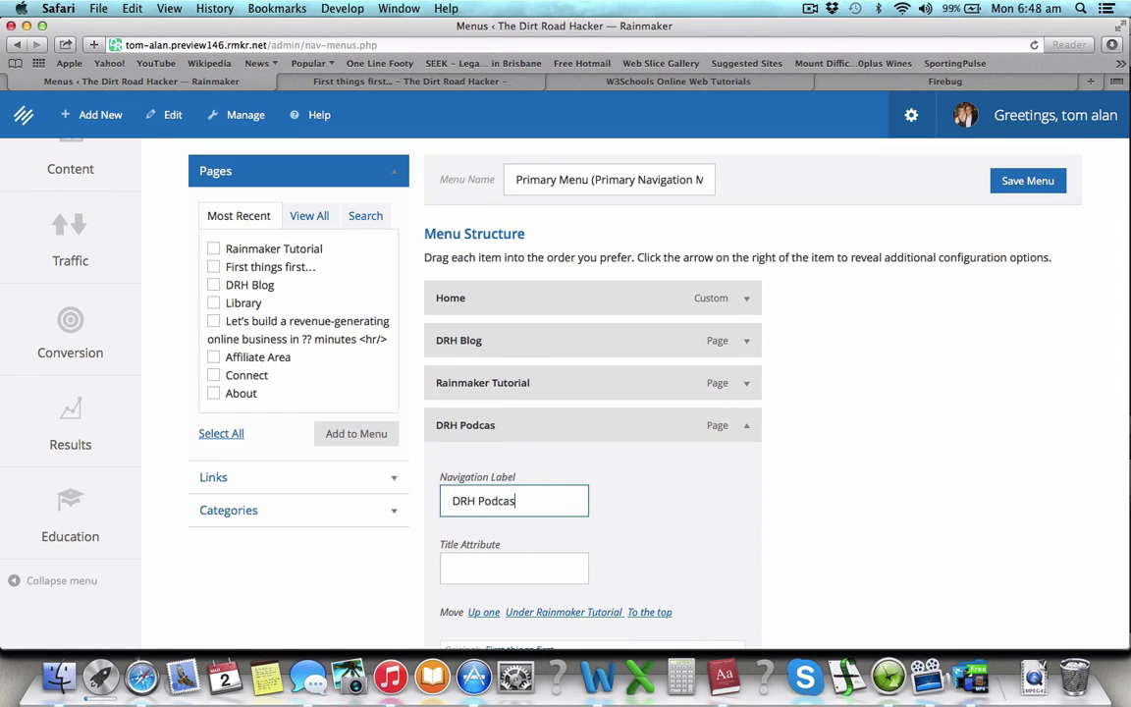
type("t")
scroll(747, 579, "down", 5)
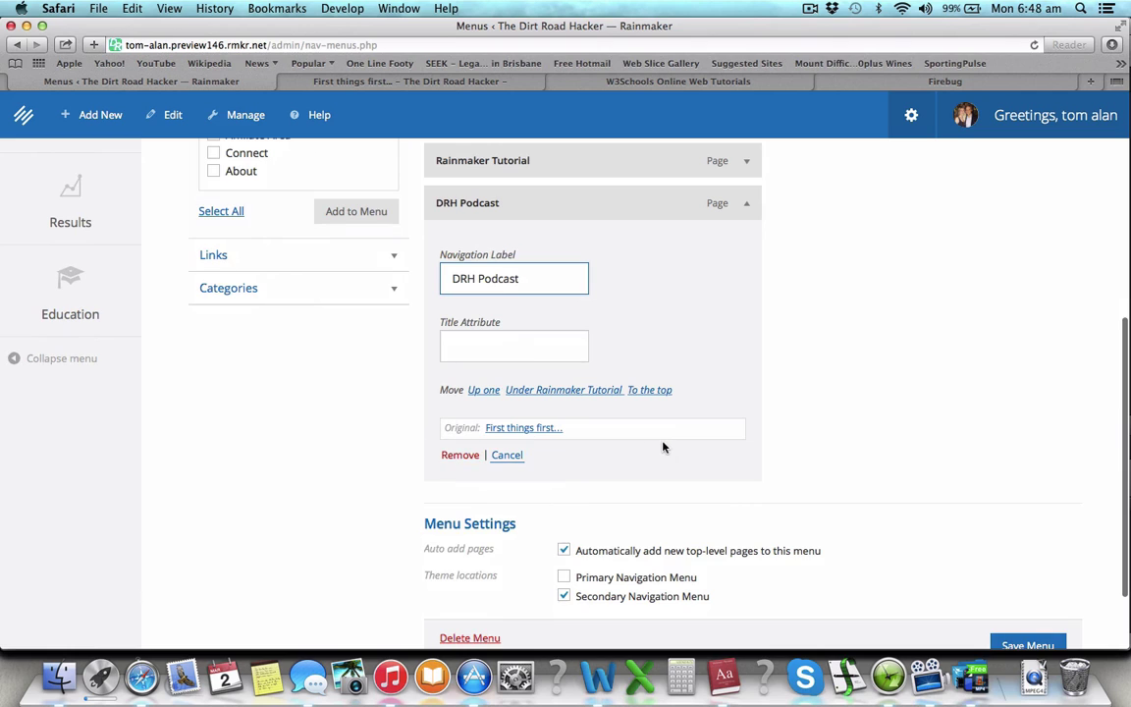
scroll(663, 446, "down", 2)
left_click(1018, 548)
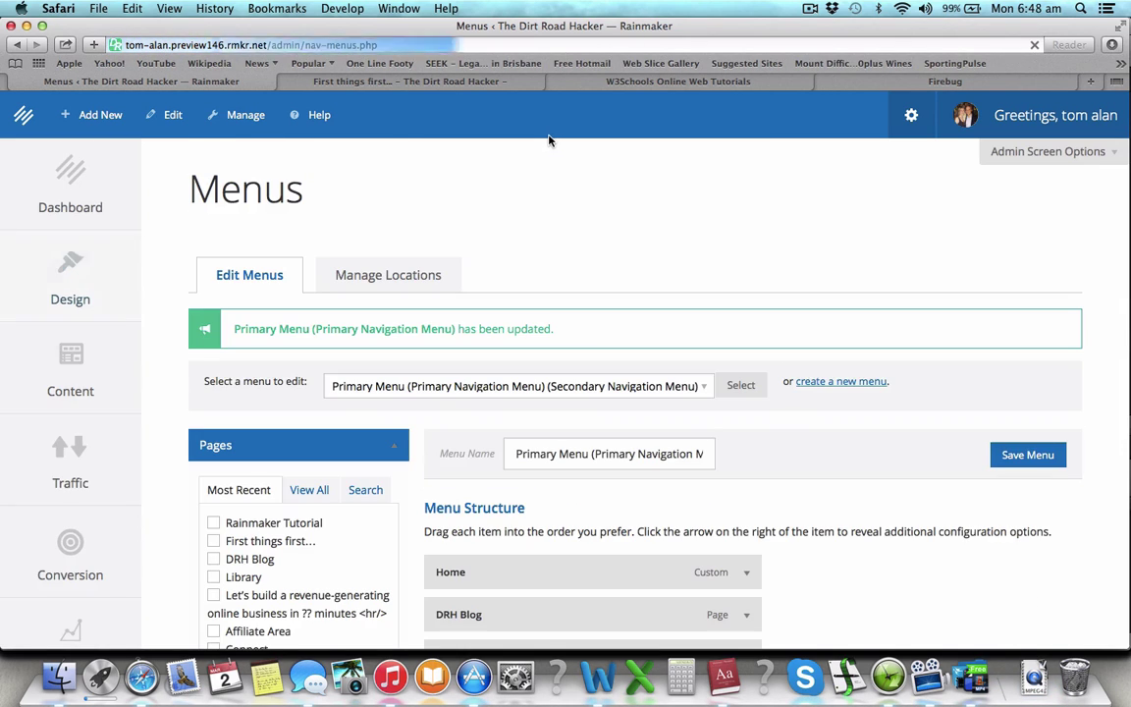
Move DRH Podcast above Rainmaker Tutorial in the saved menu structure and check the order on the live site.
scroll(509, 159, "down", 5)
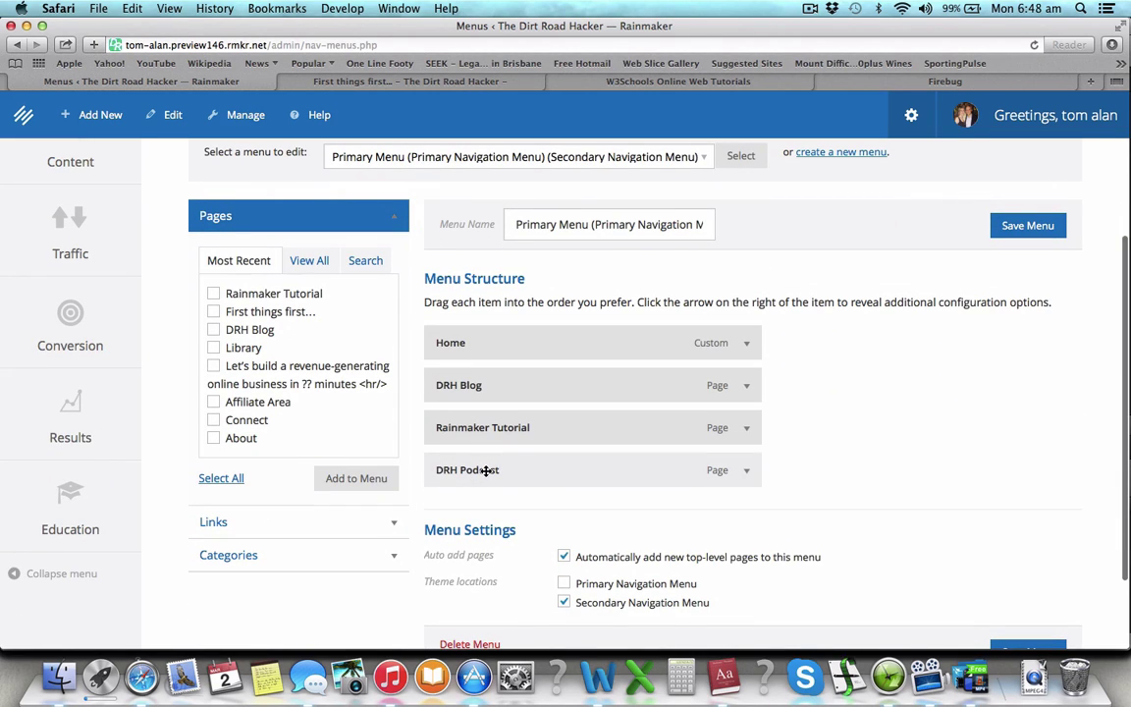
left_click_drag(486, 472, 475, 424)
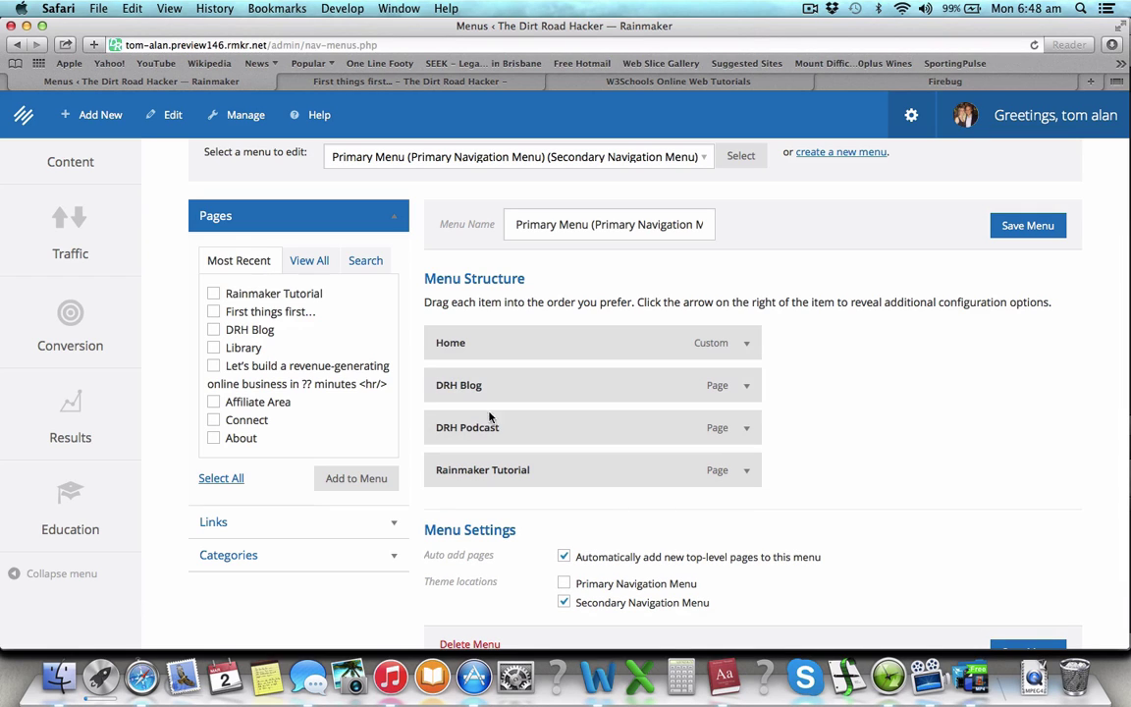
scroll(872, 552, "down", 2)
scroll(872, 552, "down", 2)
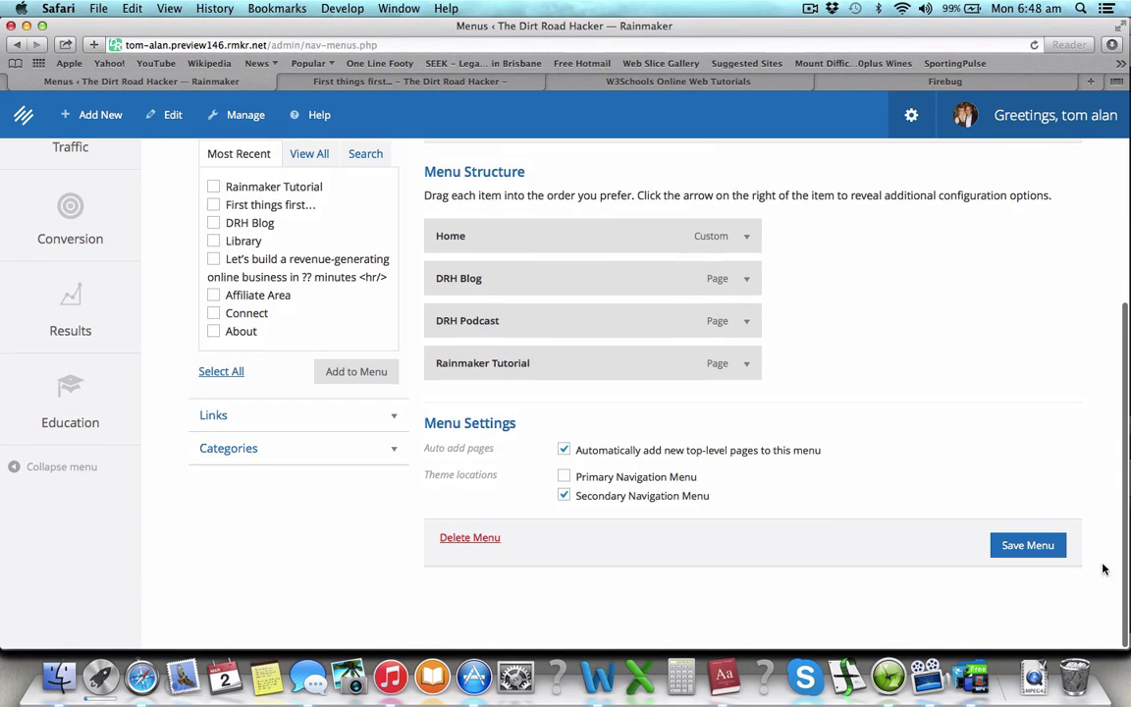
left_click(1053, 550)
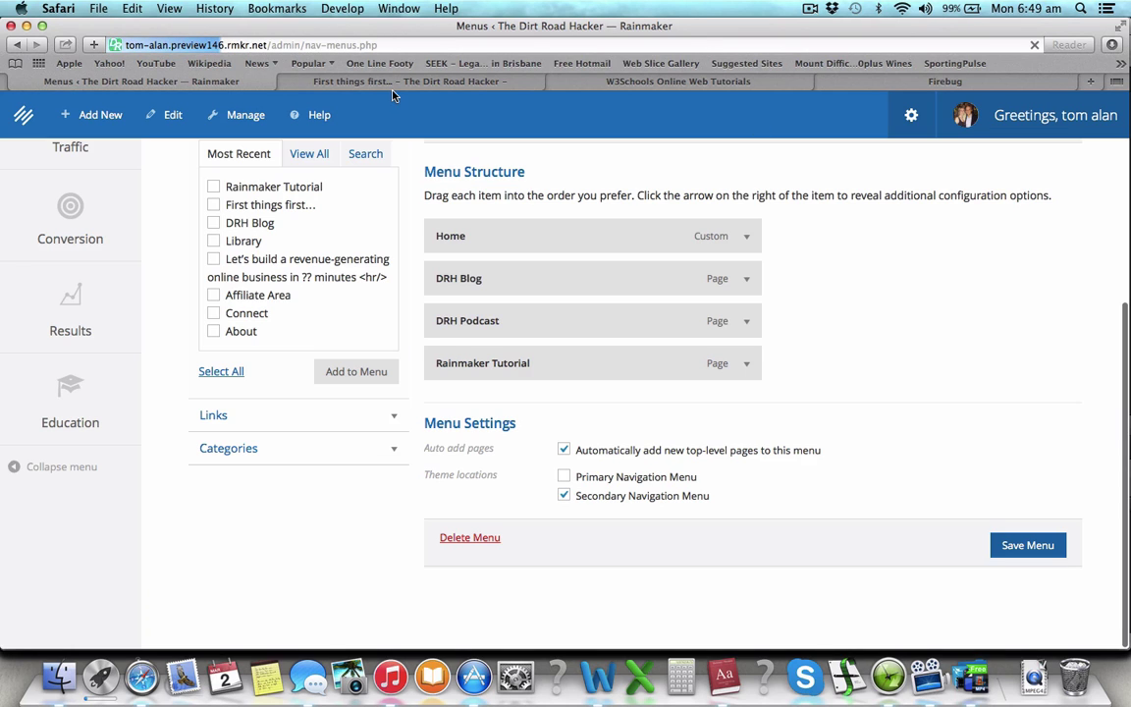
left_click(354, 80)
key("super+r")
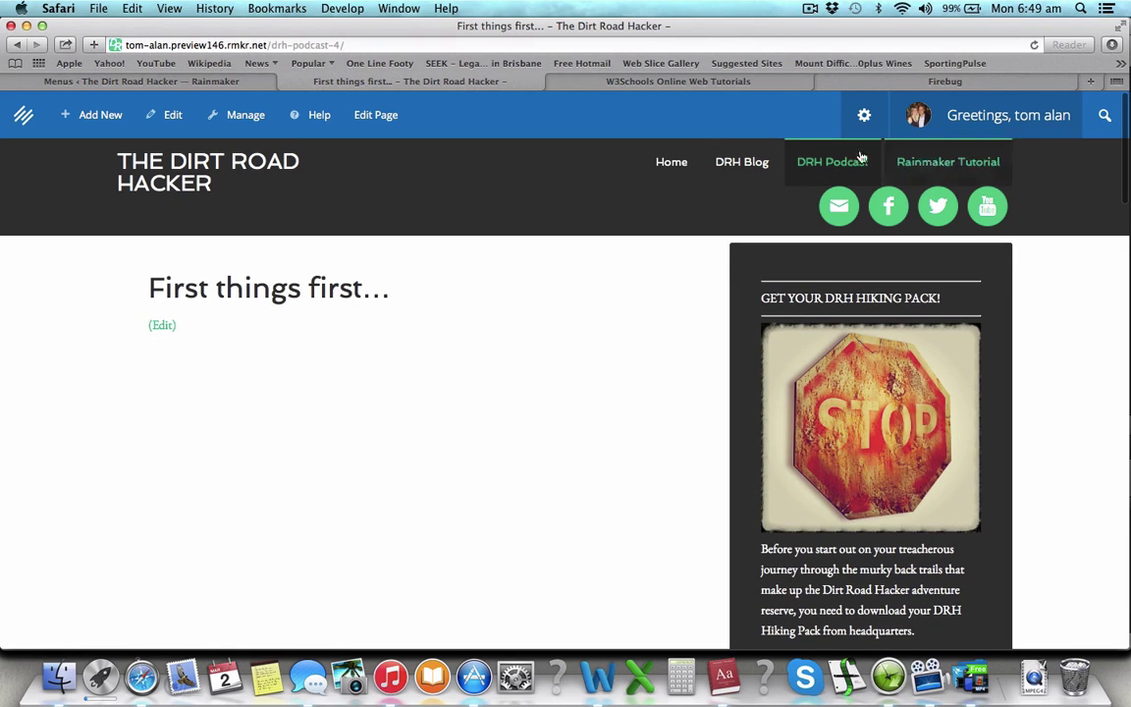
Open the "First things first..." page for editing from the admin list of pages.
left_click(159, 79)
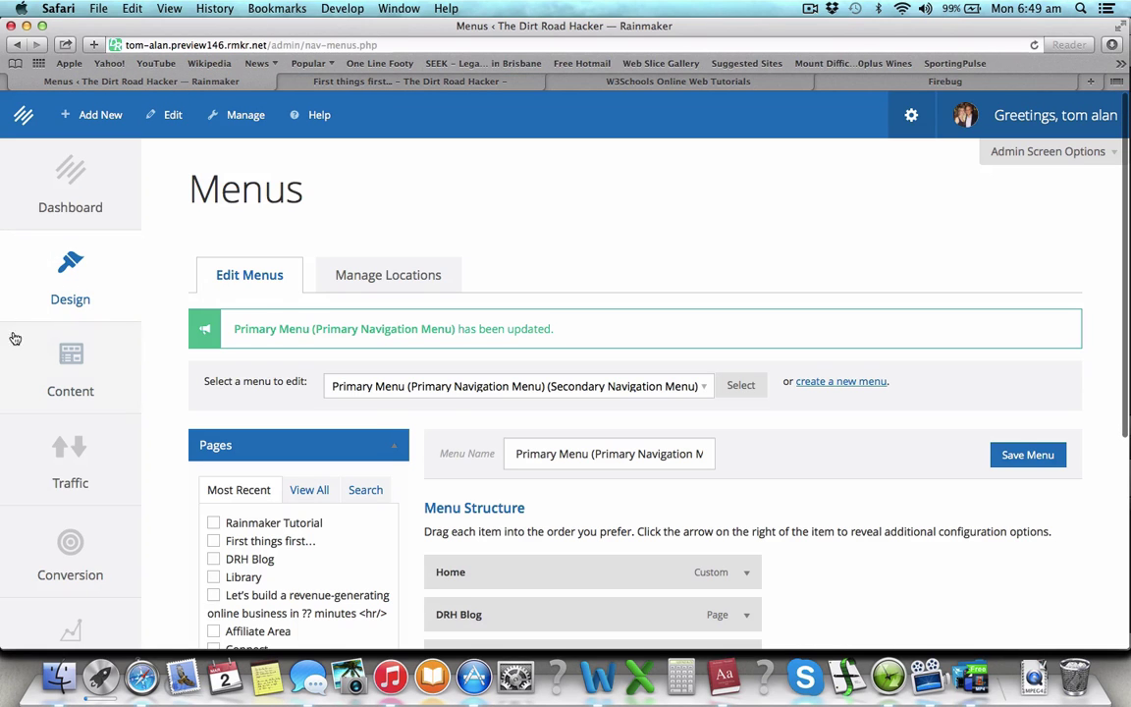
mouse_move(171, 123)
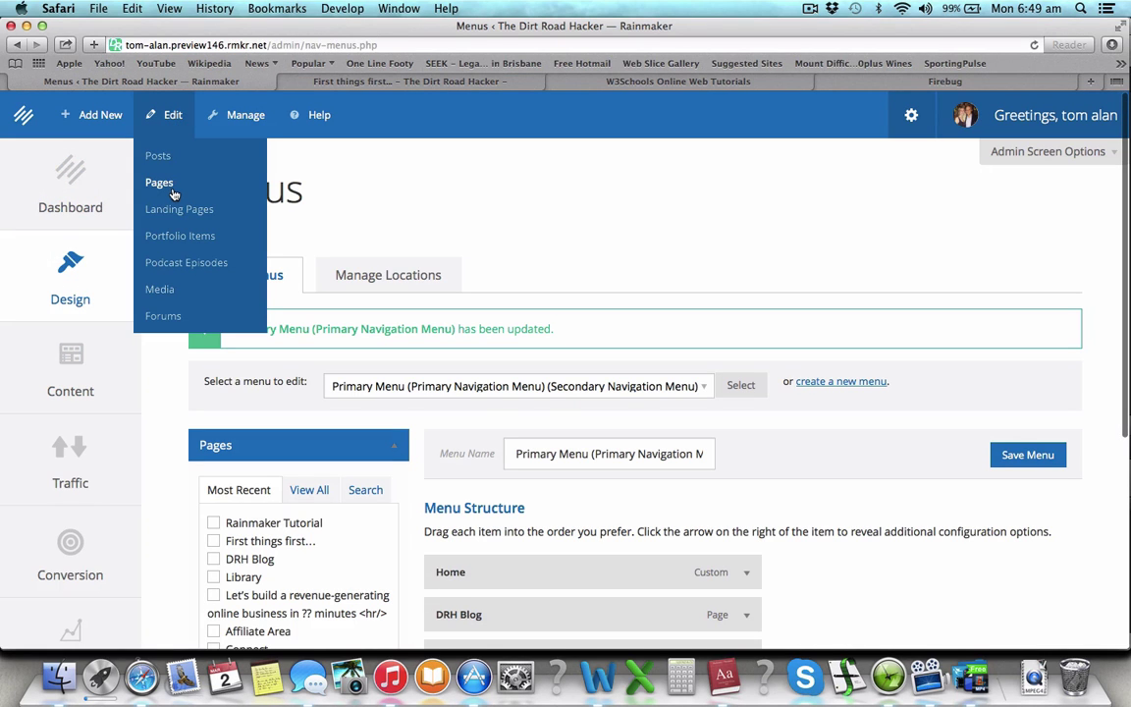
left_click(172, 190)
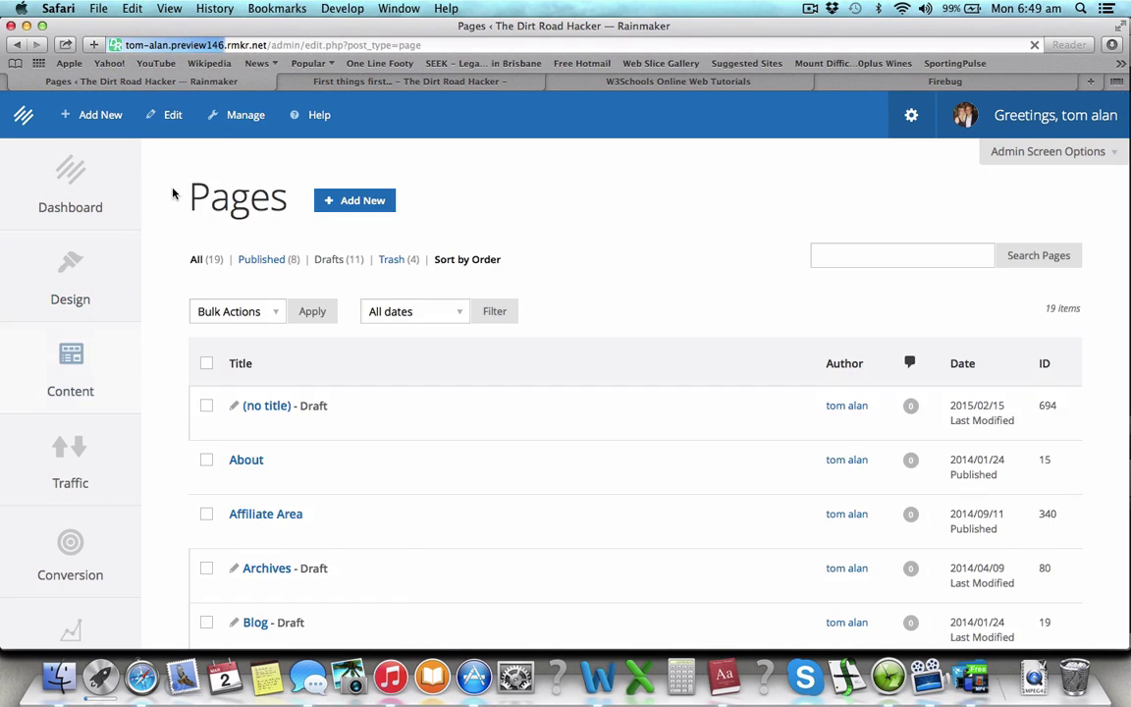
scroll(265, 358, "down", 5)
scroll(280, 400, "down", 3)
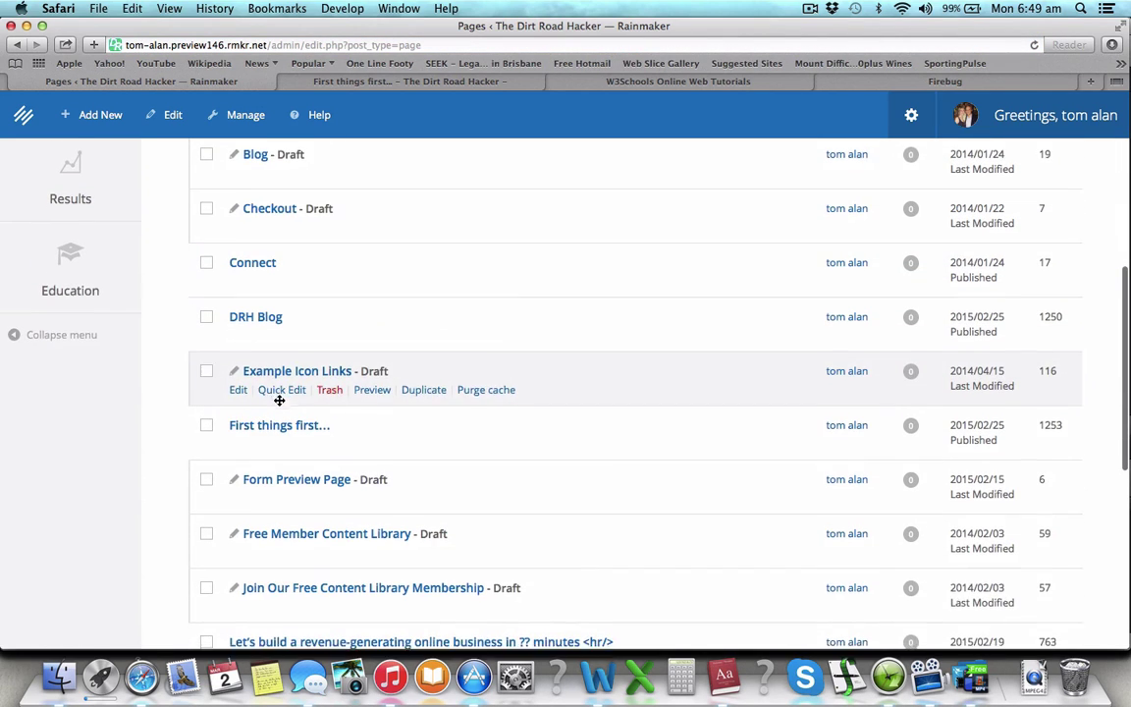
scroll(401, 270, "up", 1)
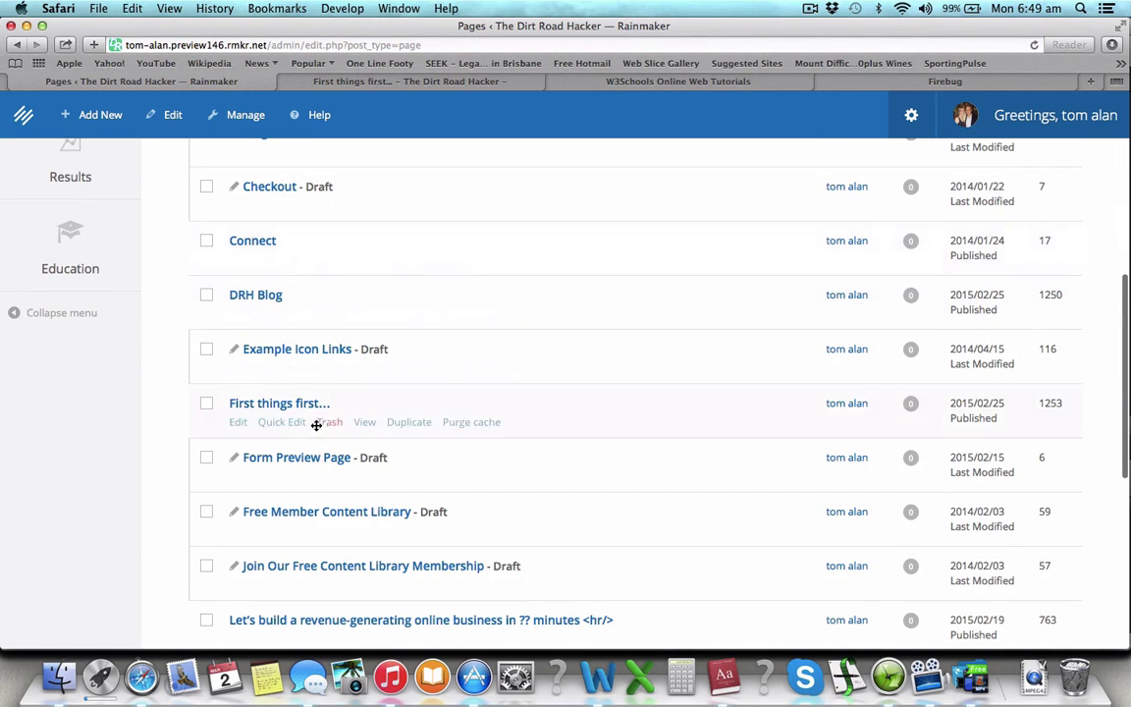
scroll(317, 403, "down", 3)
scroll(302, 270, "up", 1)
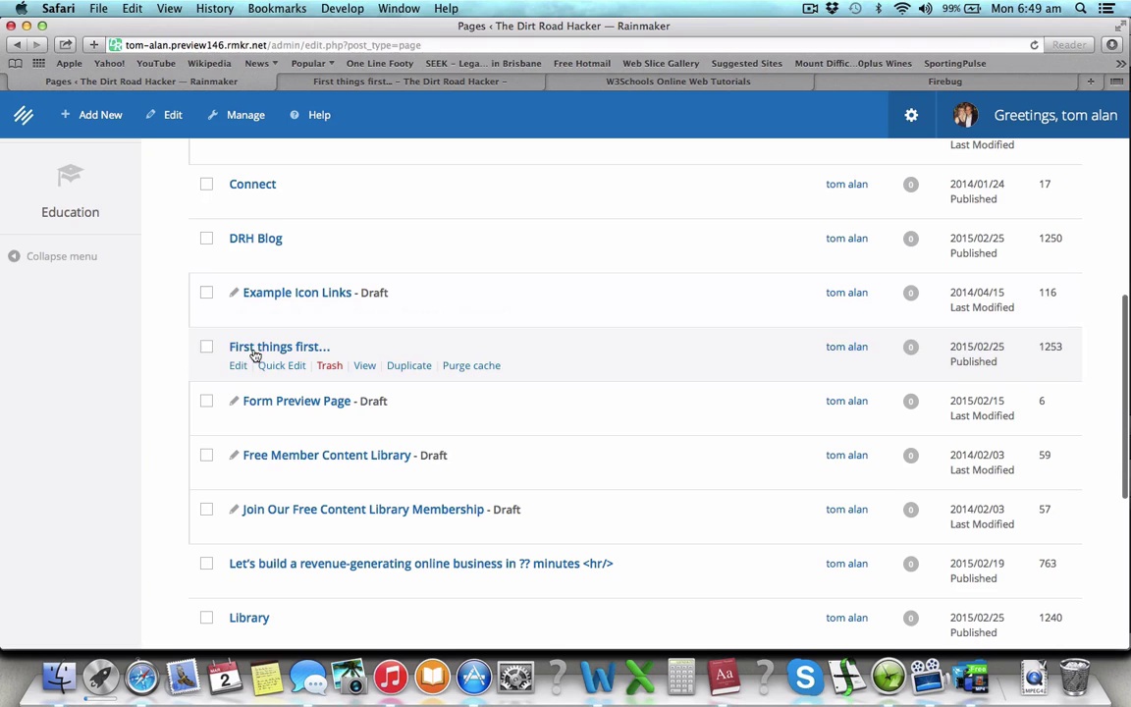
left_click(239, 369)
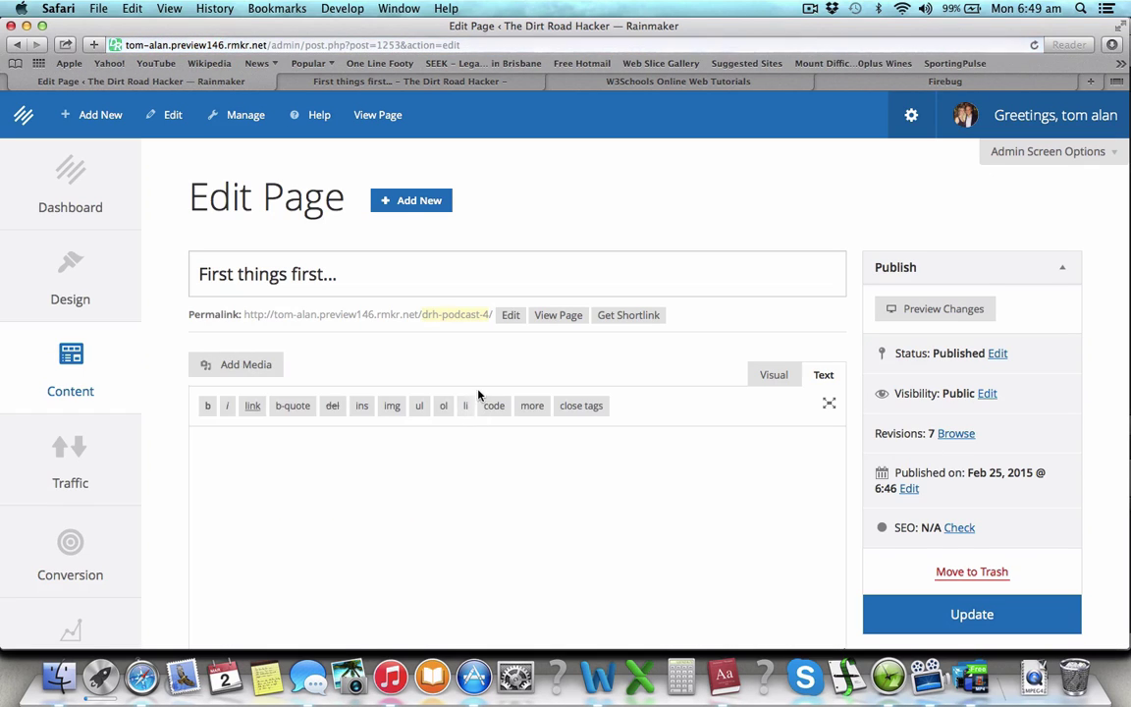
Copy the body text below the page title from Podcast.docx in Word and paste it into the page content in Safari.
left_click(454, 455)
key("super+Tab")
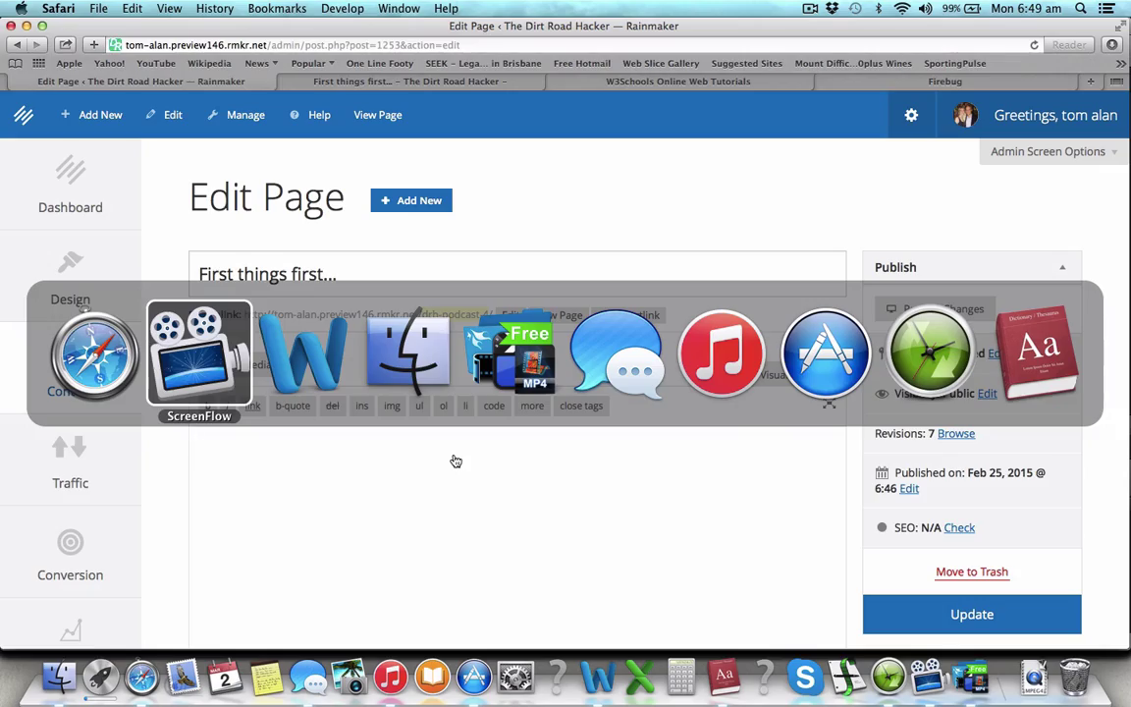
key("super+Tab")
scroll(508, 403, "down", 10)
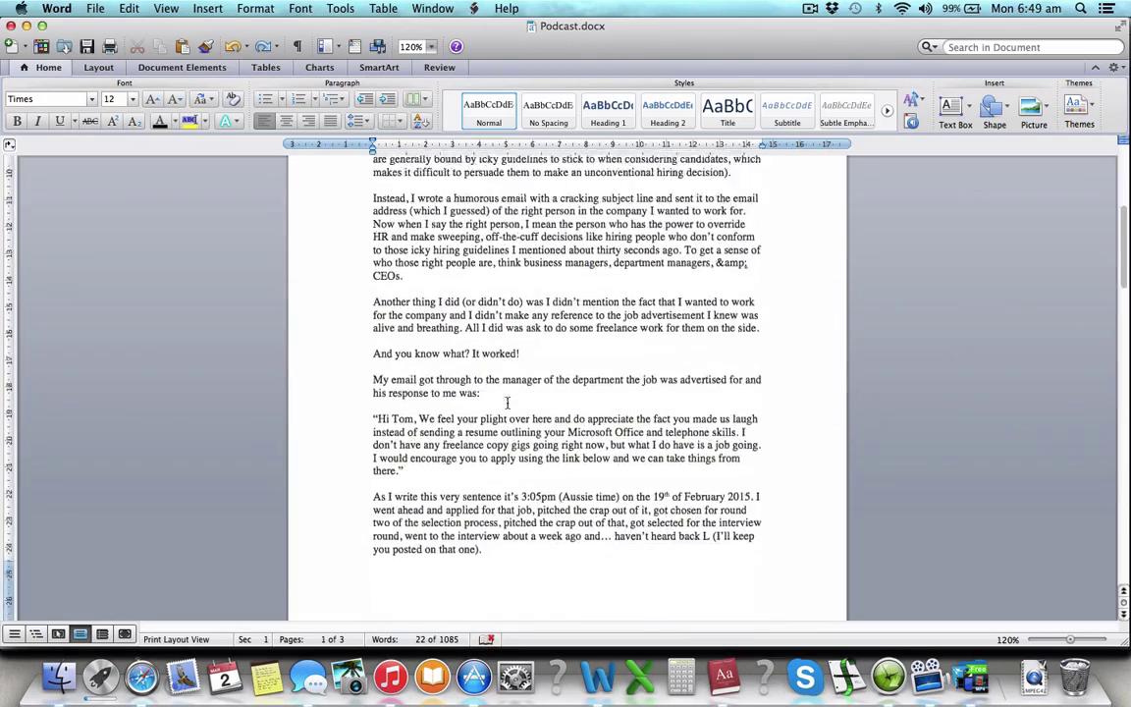
scroll(508, 403, "down", 20)
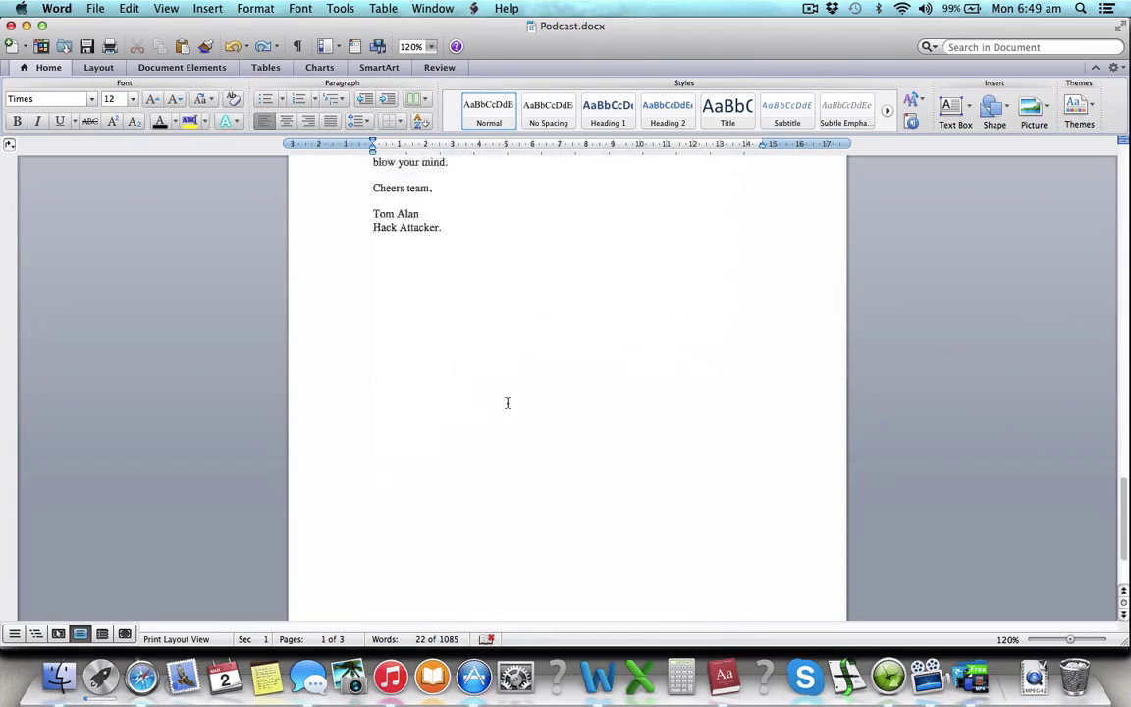
scroll(508, 263, "up", 5)
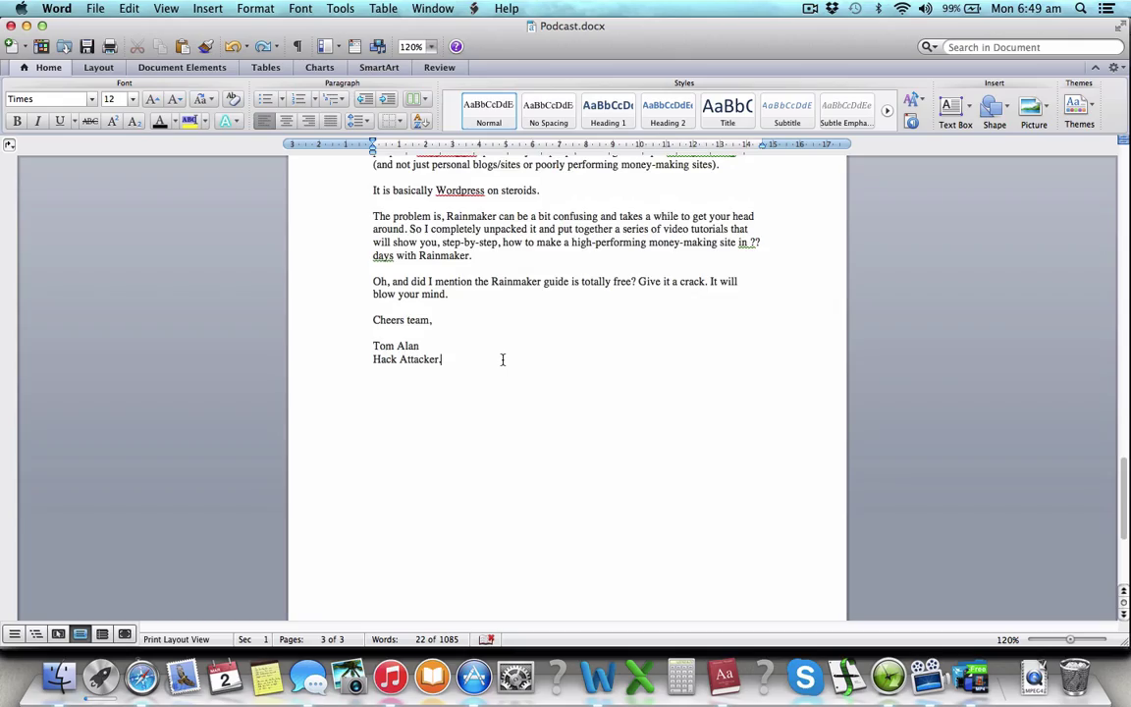
left_click_drag(502, 360, 384, 12)
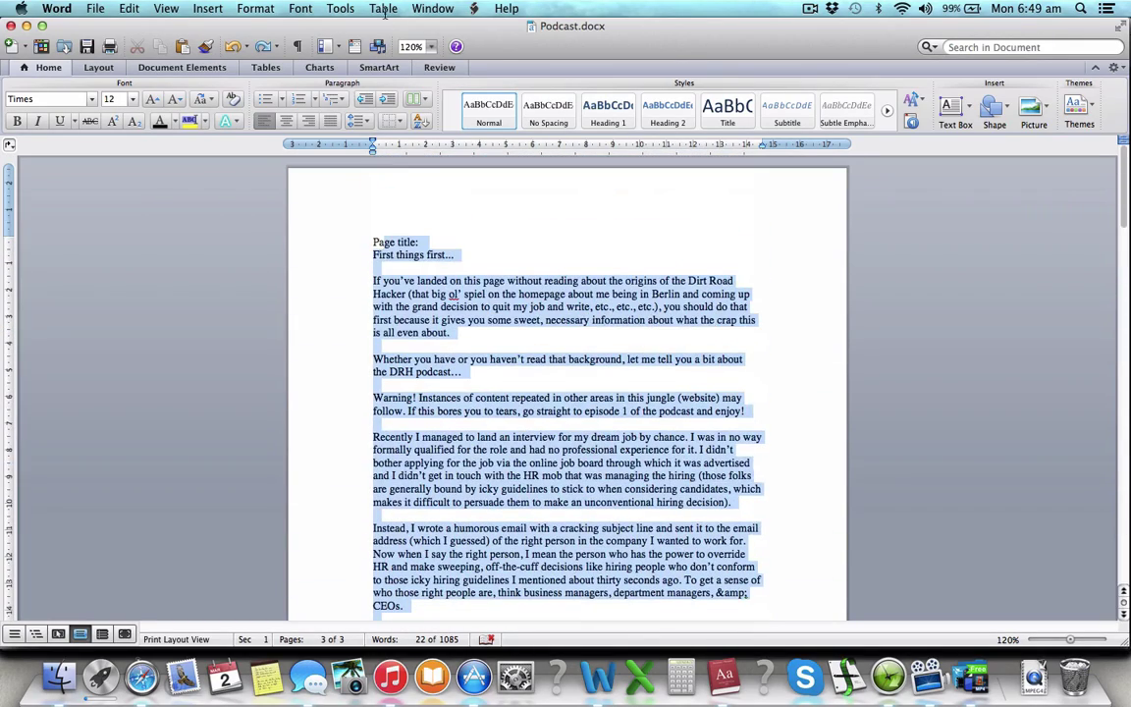
left_click_drag(388, 177, 357, 269)
key("super+c")
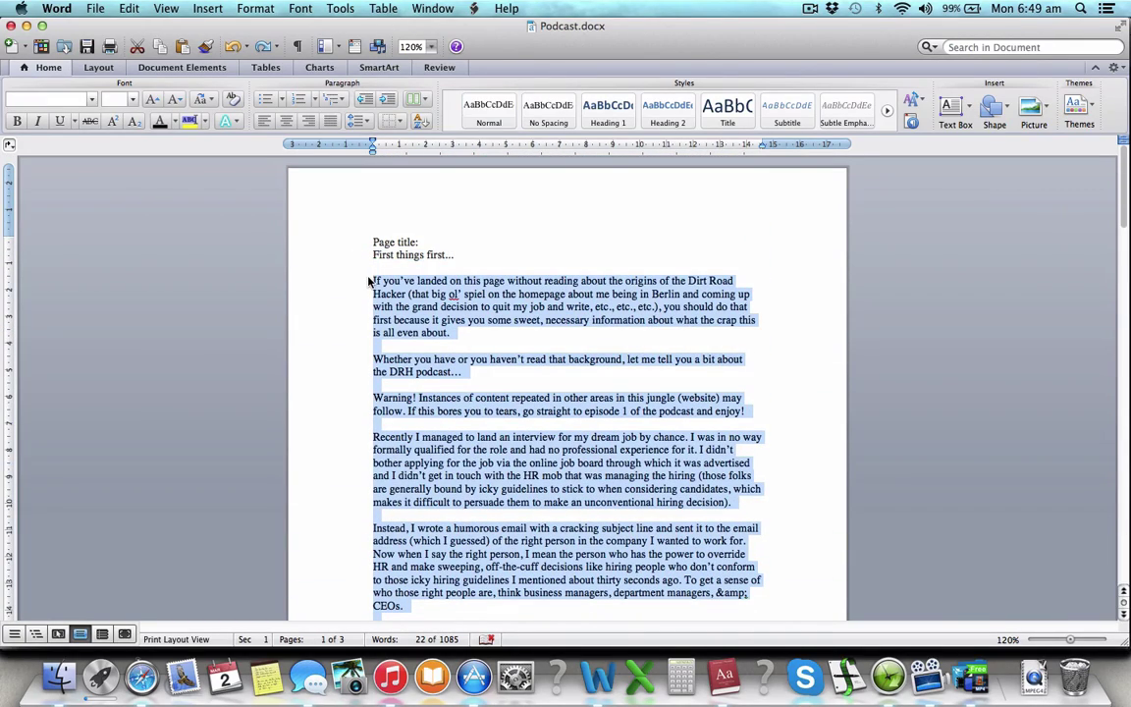
key("super+Tab")
key("super+v")
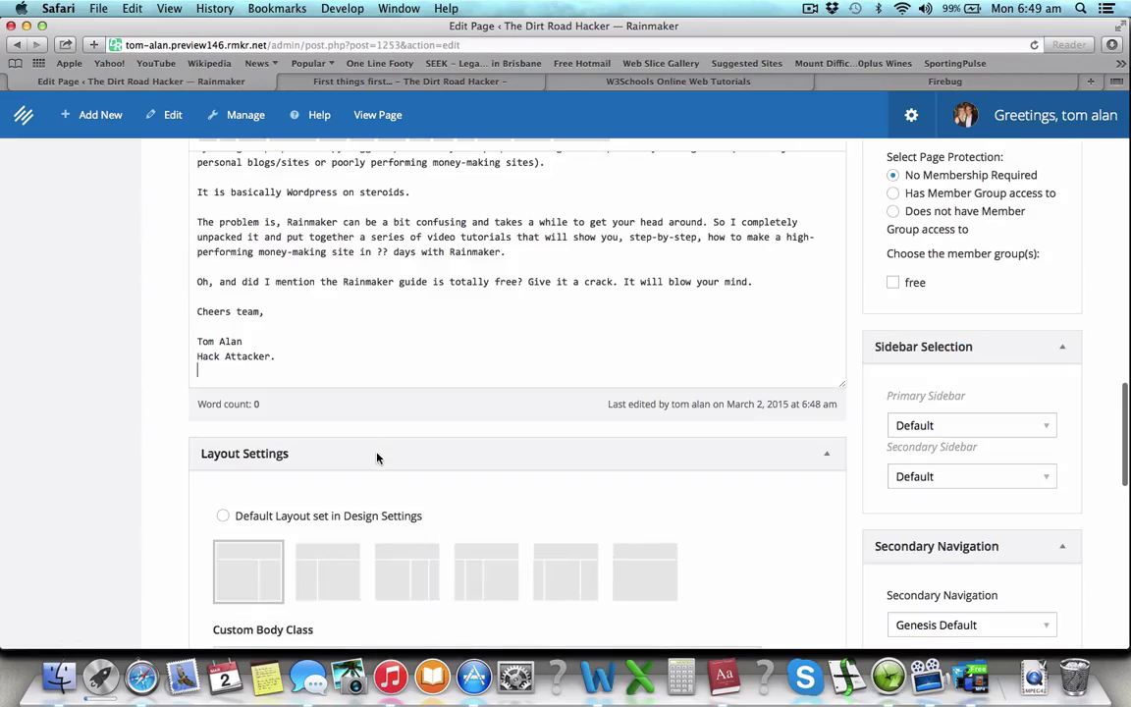
Compare the pasted body text in the Visual and Text editor views, reading through to the sign-off at its end.
scroll(434, 349, "up", 10)
scroll(438, 340, "up", 10)
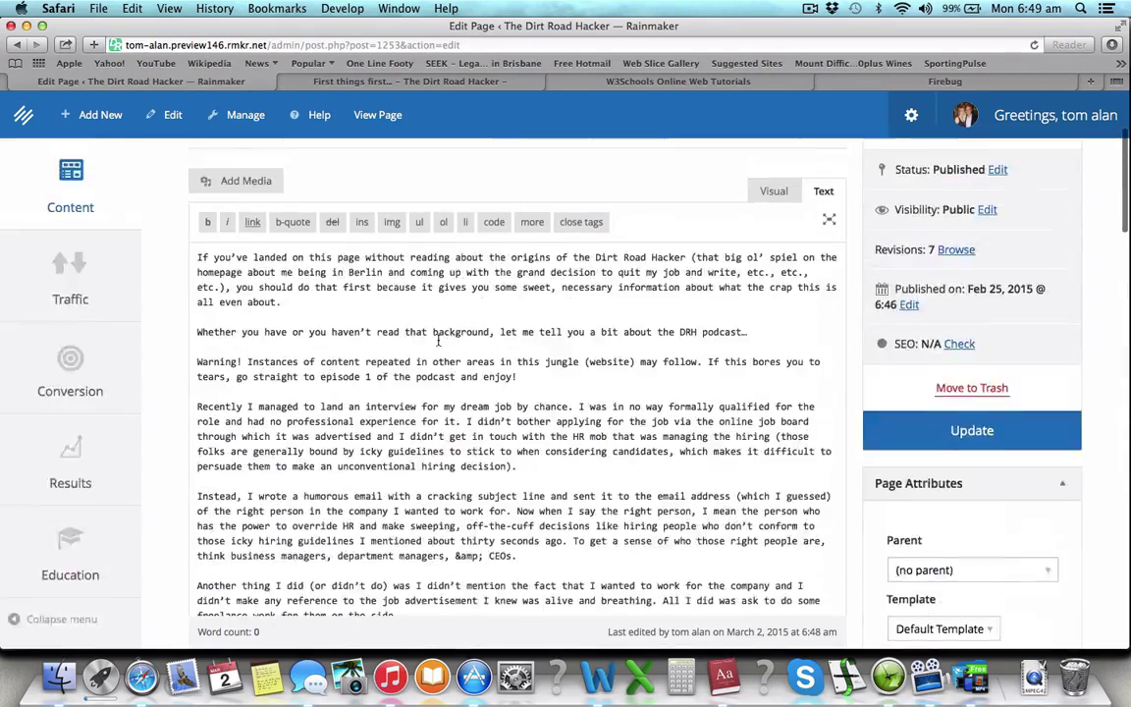
left_click(774, 374)
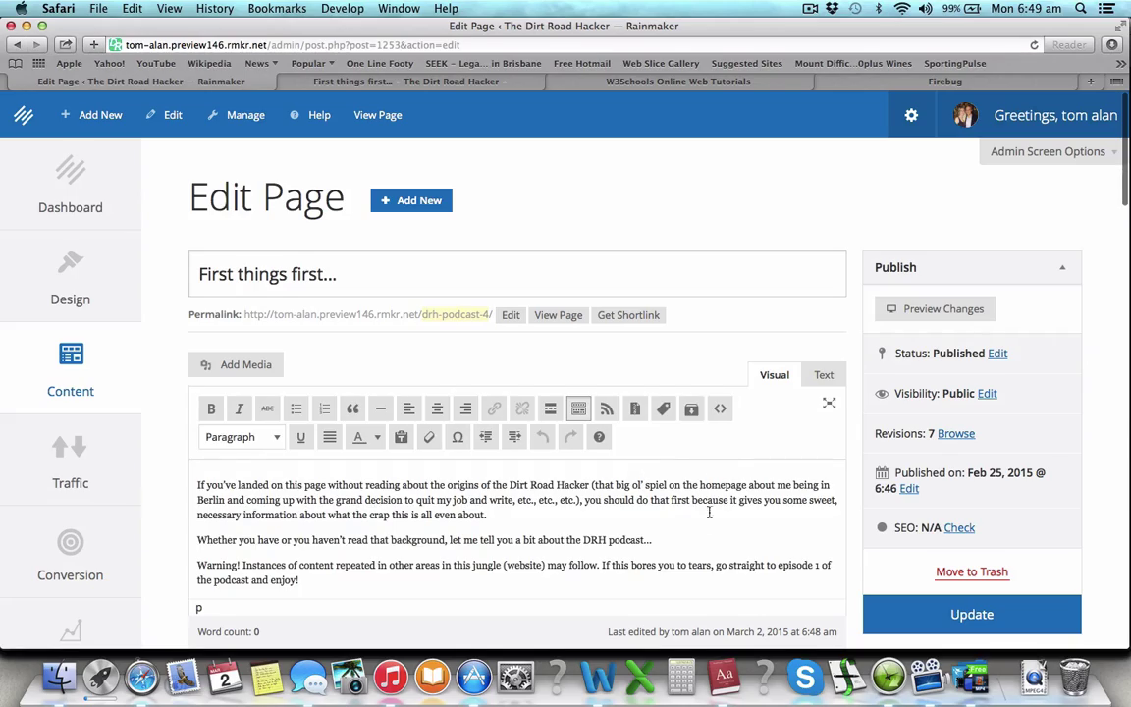
left_click(825, 376)
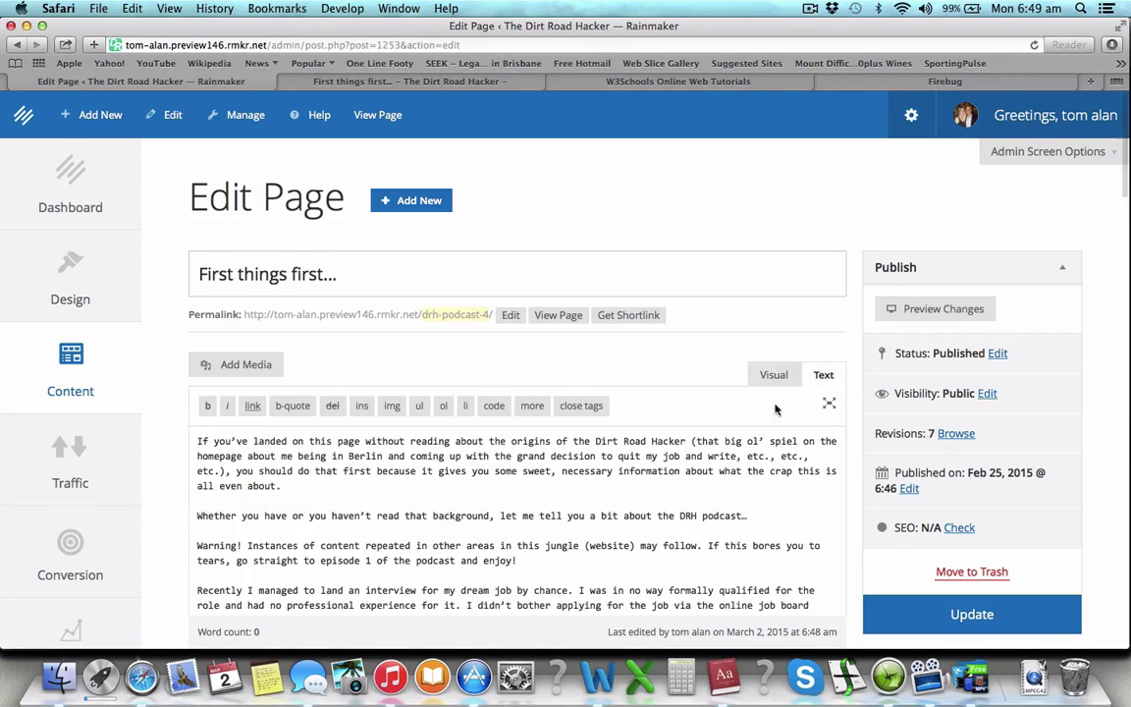
scroll(698, 519, "down", 5)
scroll(695, 523, "down", 10)
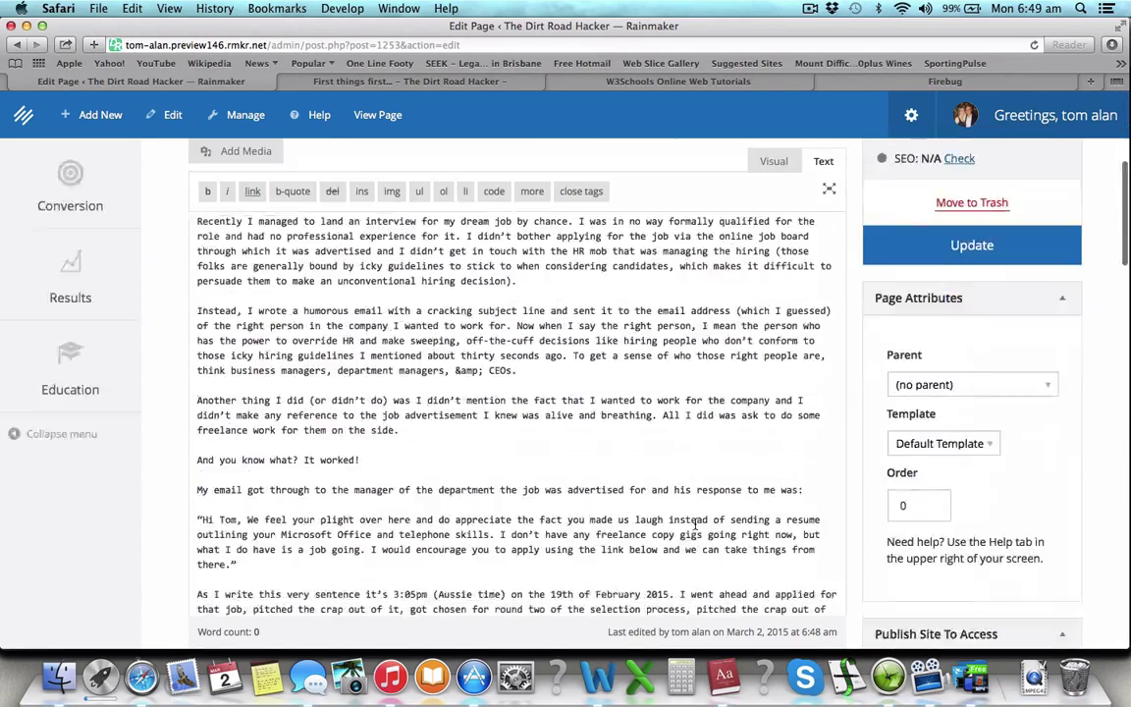
scroll(698, 522, "up", 15)
left_click(770, 376)
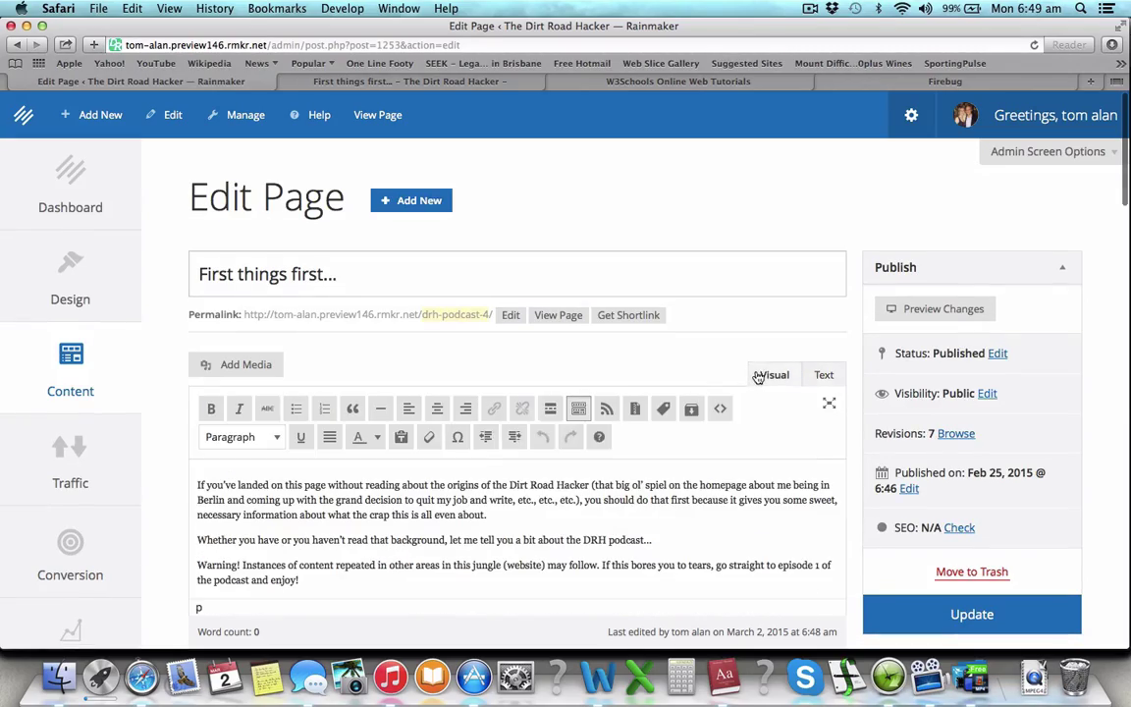
scroll(448, 503, "down", 4)
scroll(449, 503, "down", 15)
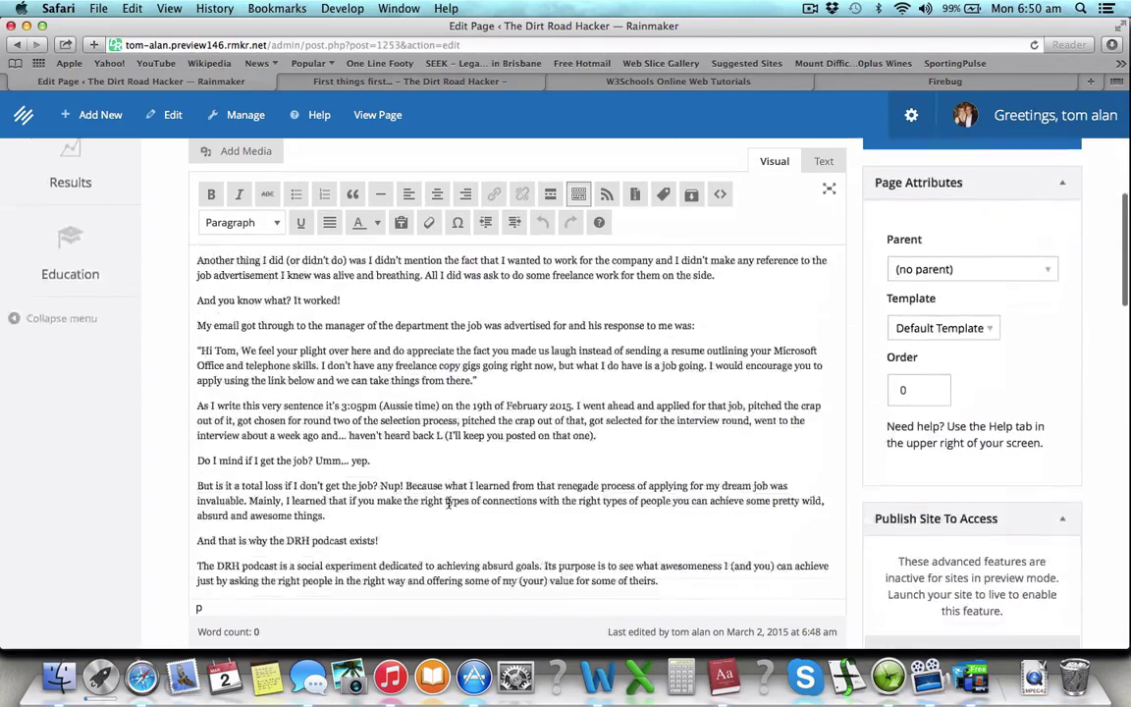
scroll(448, 503, "up", 20)
scroll(449, 503, "down", 15)
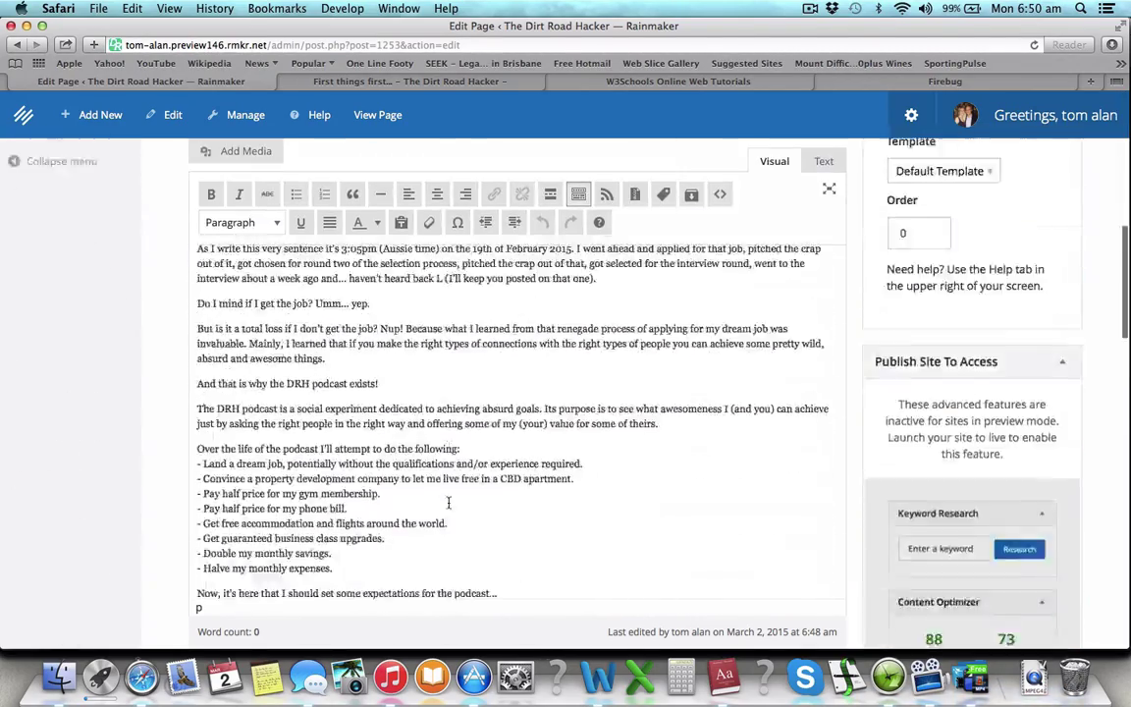
scroll(449, 503, "up", 20)
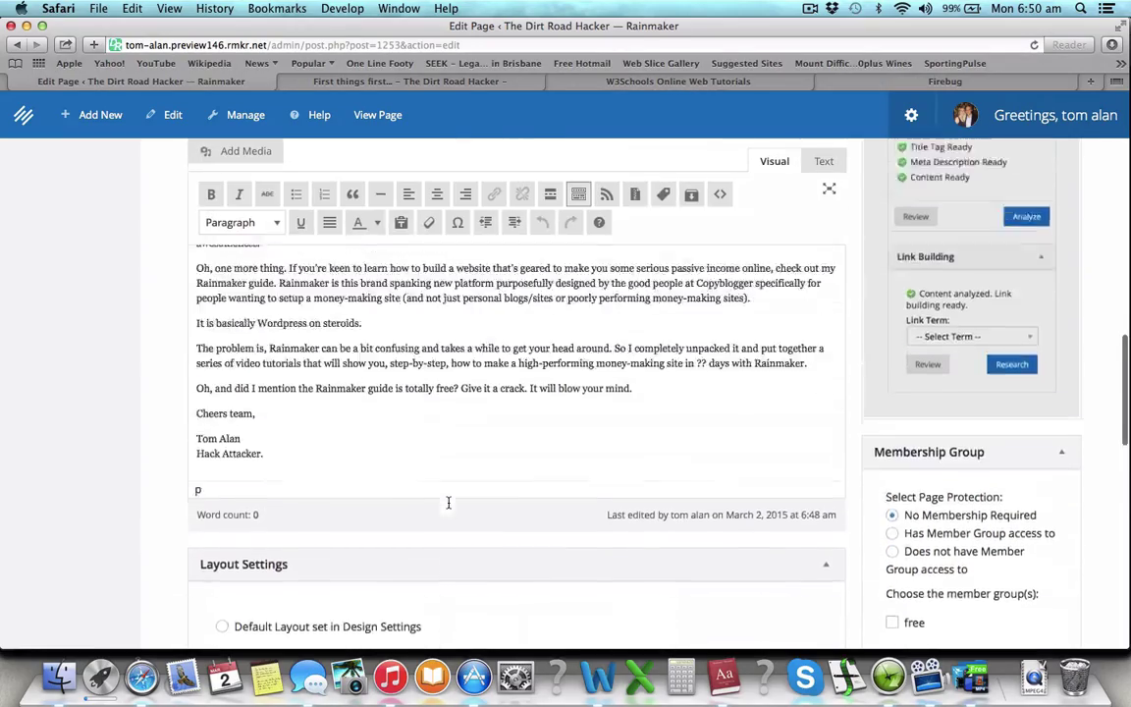
scroll(448, 502, "up", 5)
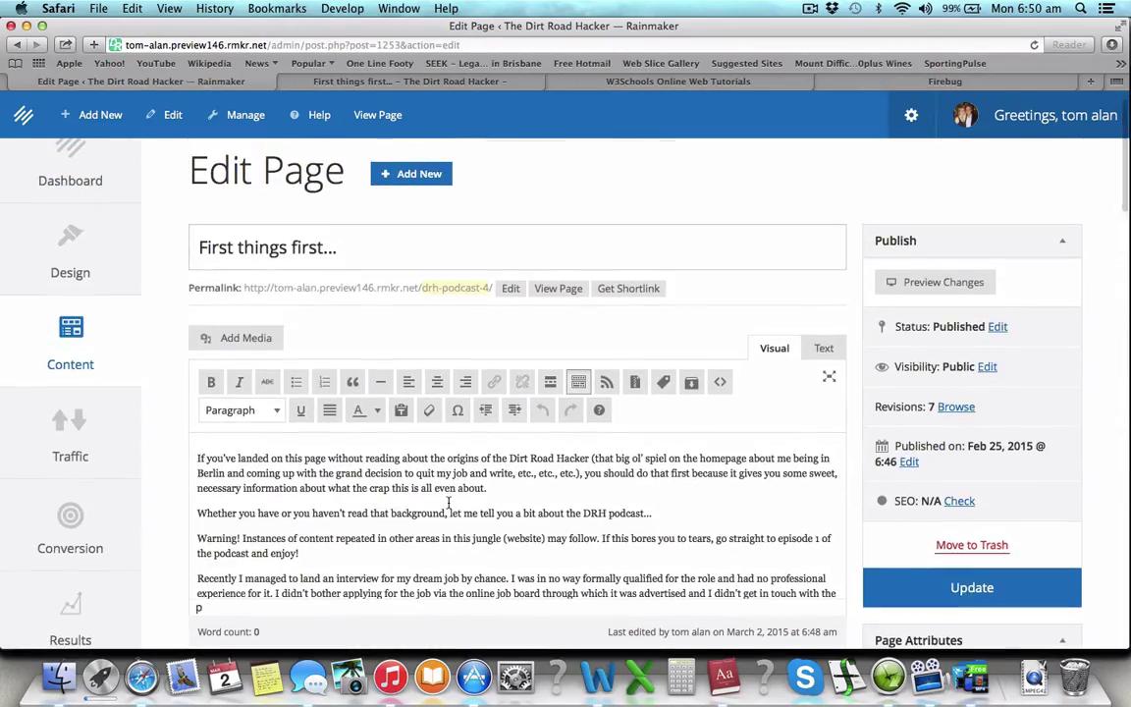
Update the "First things first..." page and review the full body text on the live DRH Podcast page.
left_click(941, 574)
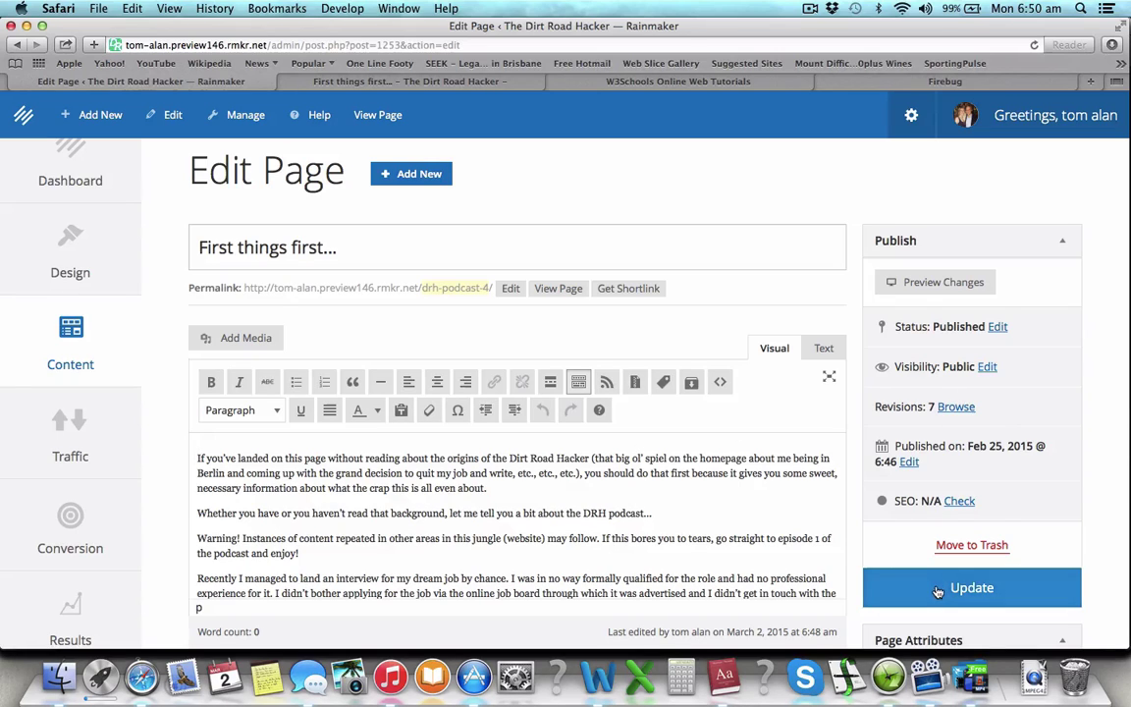
left_click(475, 84)
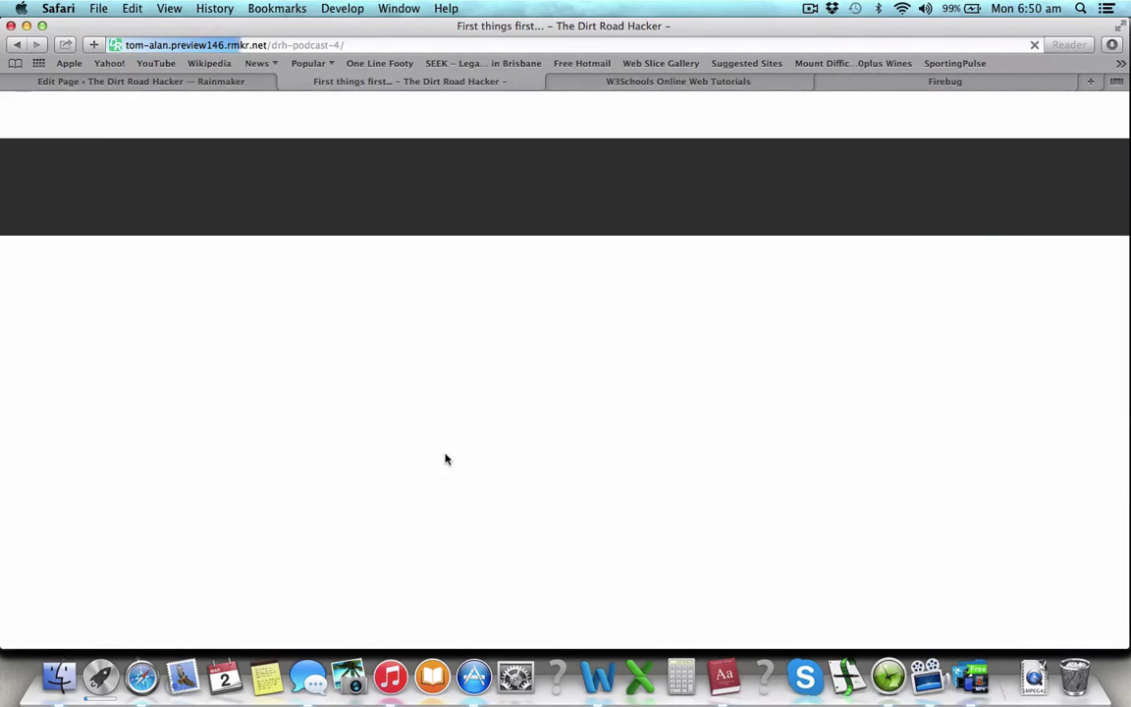
scroll(445, 459, "down", 10)
scroll(445, 458, "down", 15)
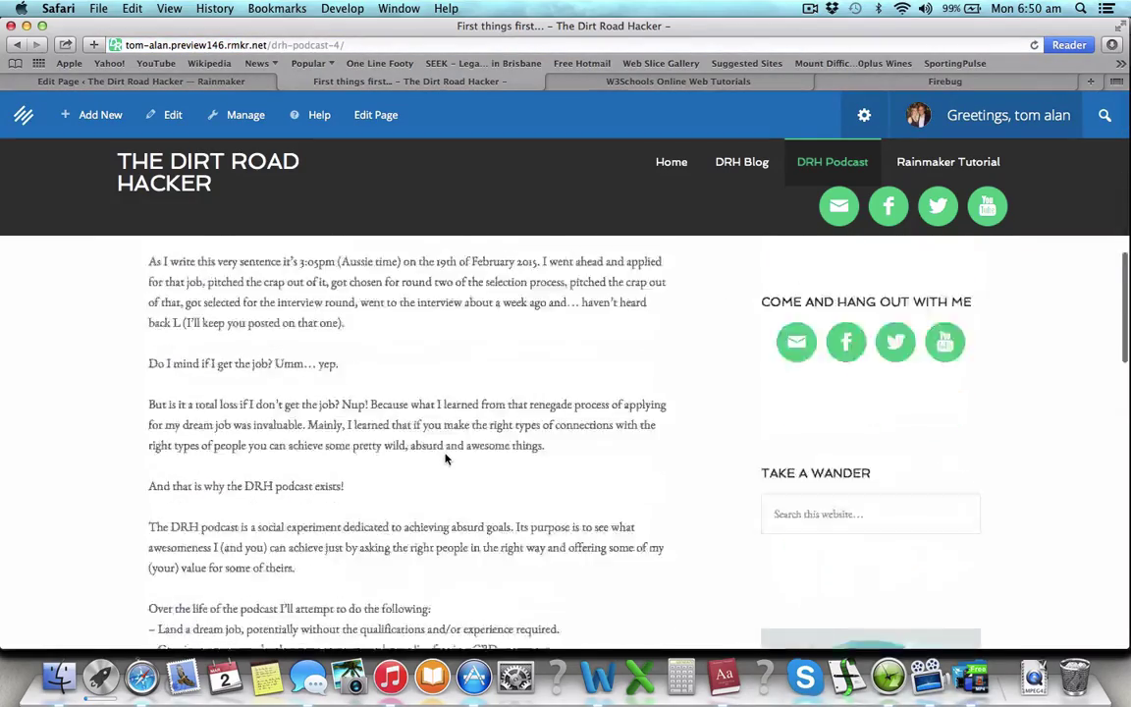
scroll(445, 459, "down", 10)
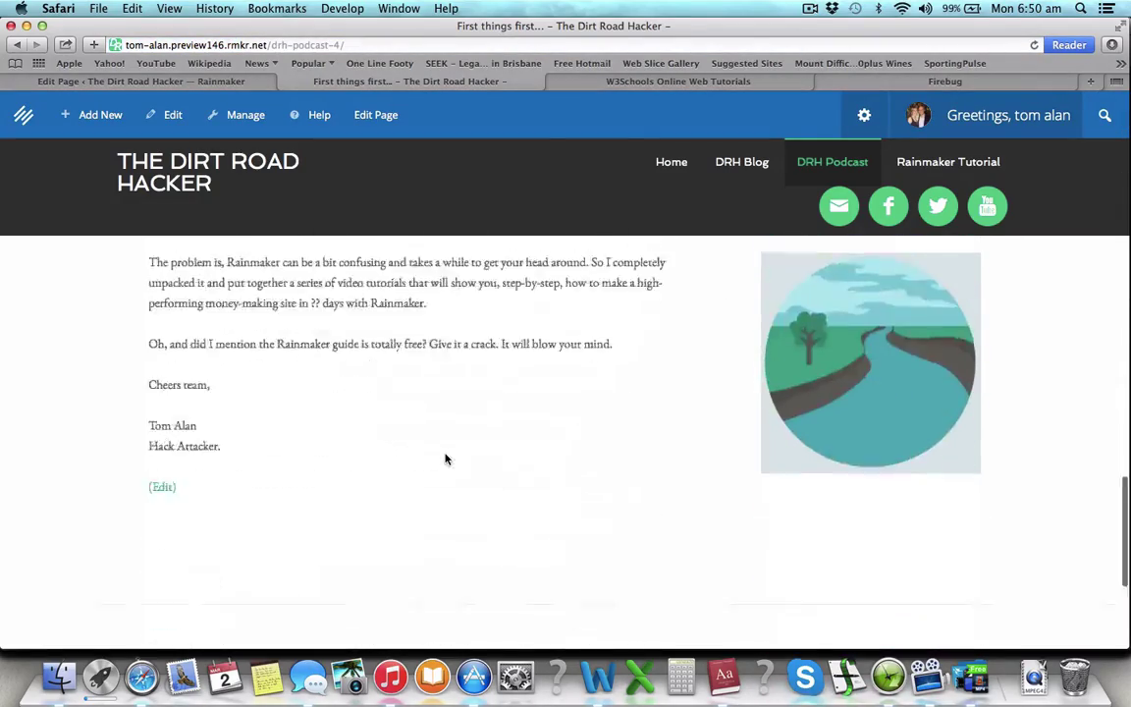
scroll(445, 344, "up", 7)
scroll(444, 343, "up", 15)
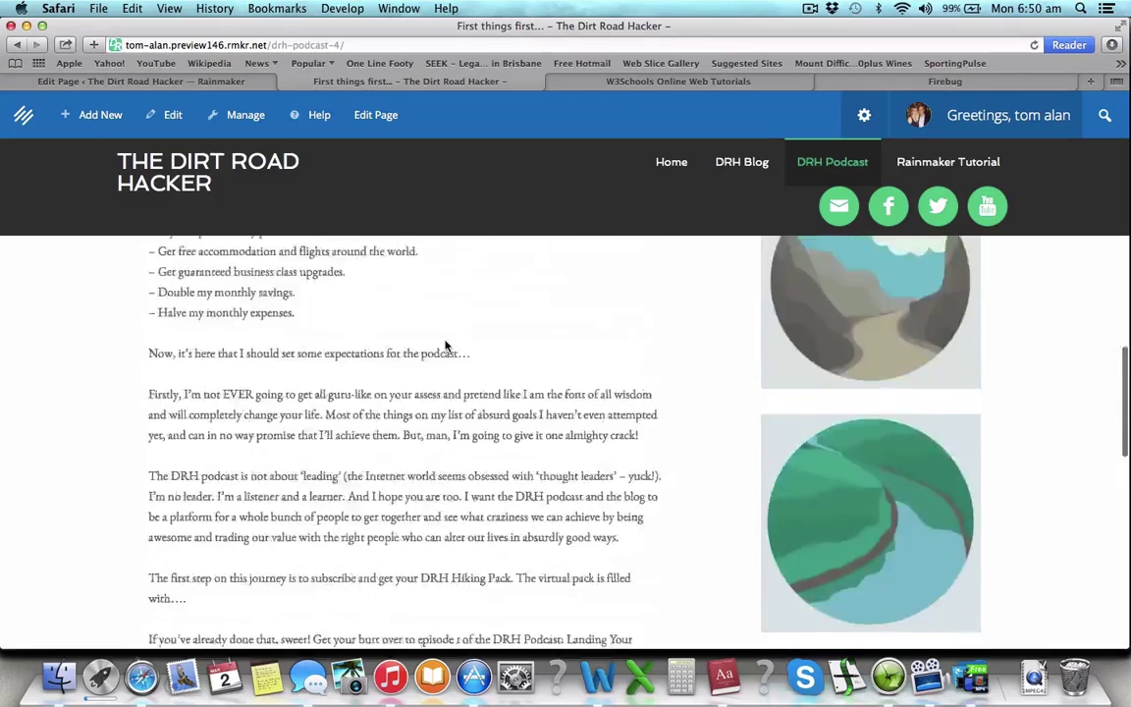
scroll(444, 340, "up", 4)
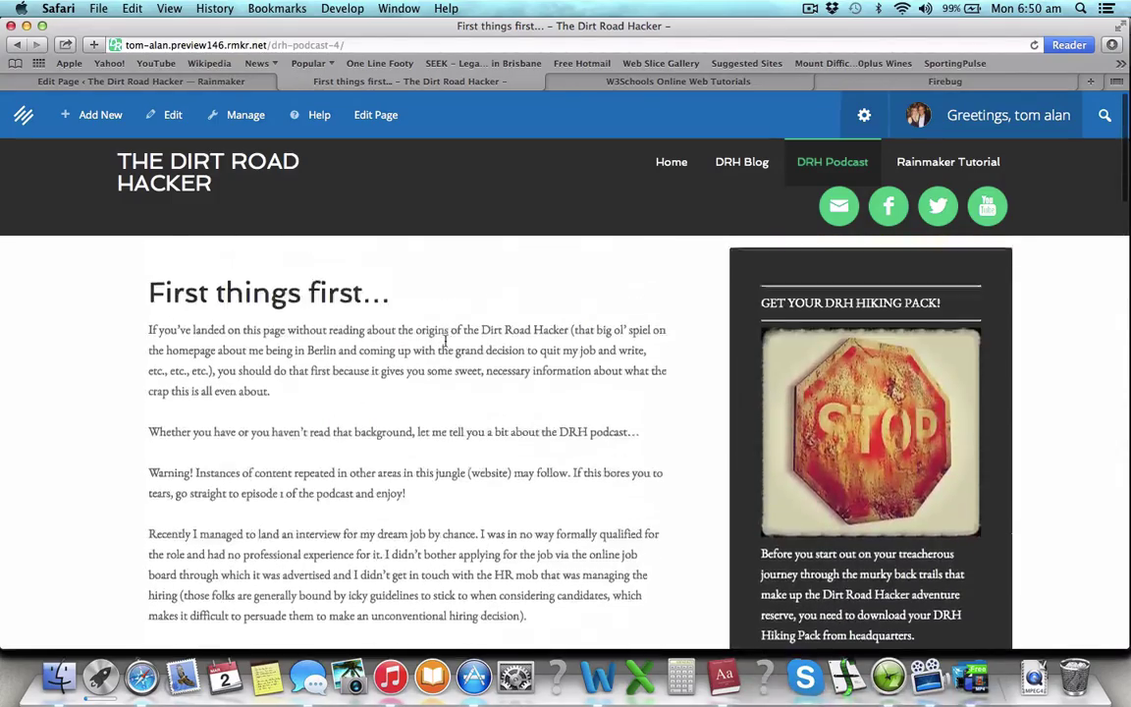
scroll(447, 346, "down", 2)
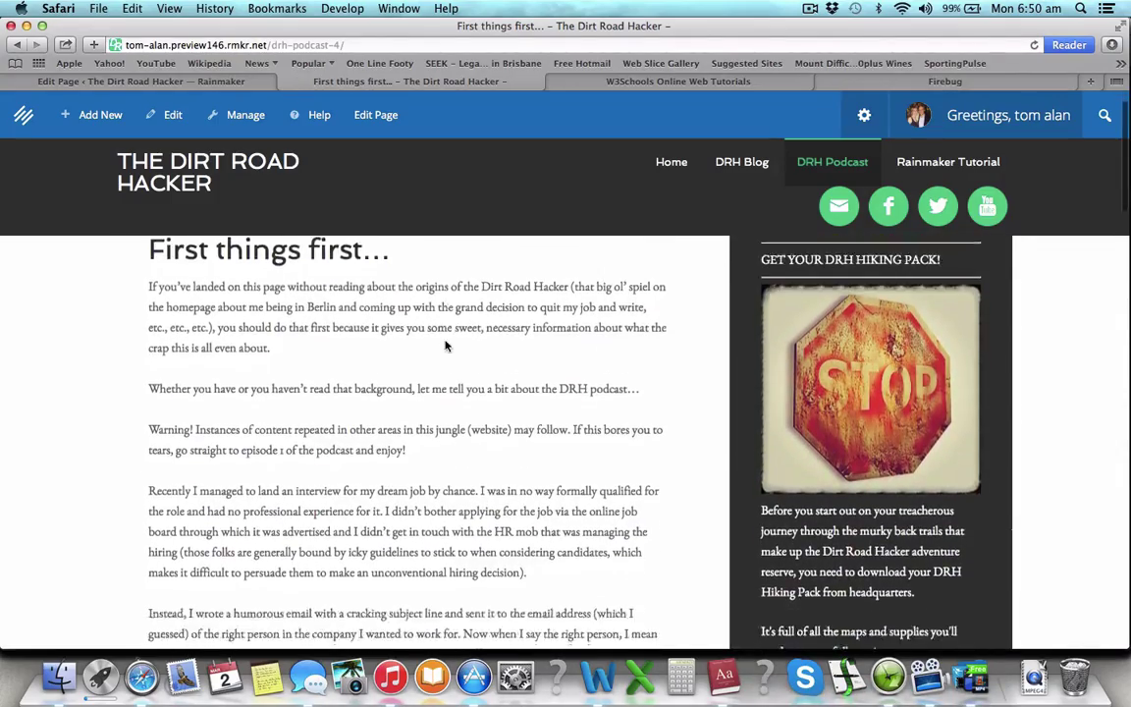
scroll(452, 393, "up", 2)
scroll(467, 445, "down", 2)
scroll(466, 445, "up", 2)
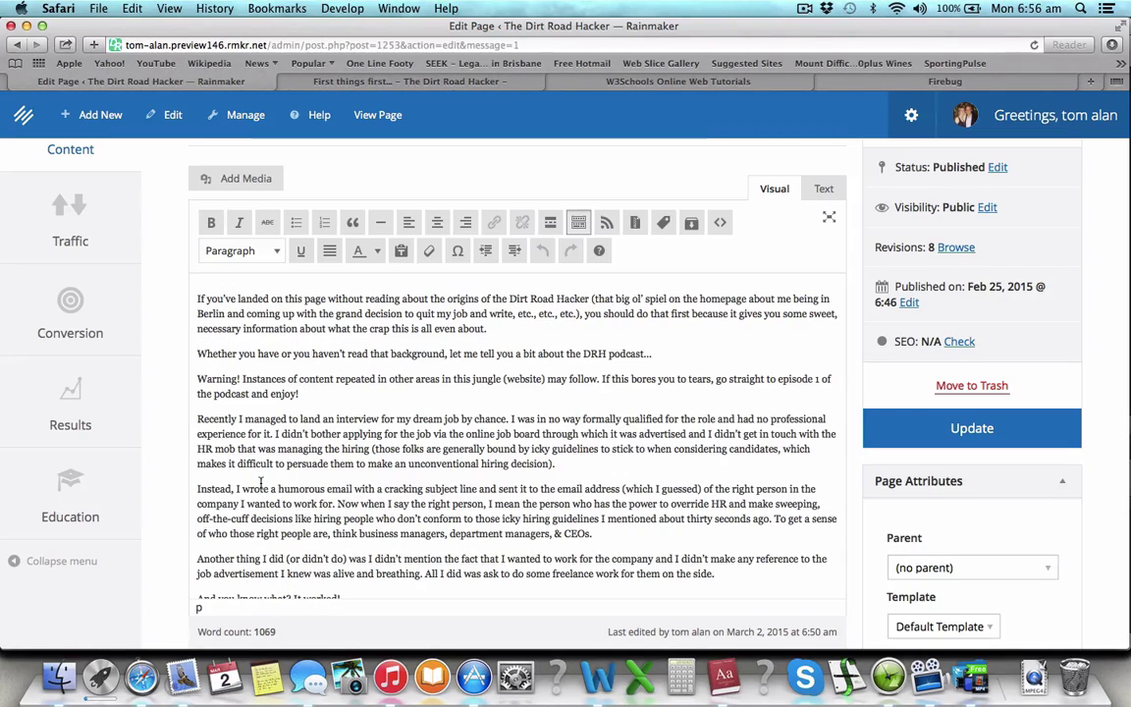
Start adding media to the "First things first..." page content, browse the media library, and switch to uploading files.
scroll(496, 426, "up", 3)
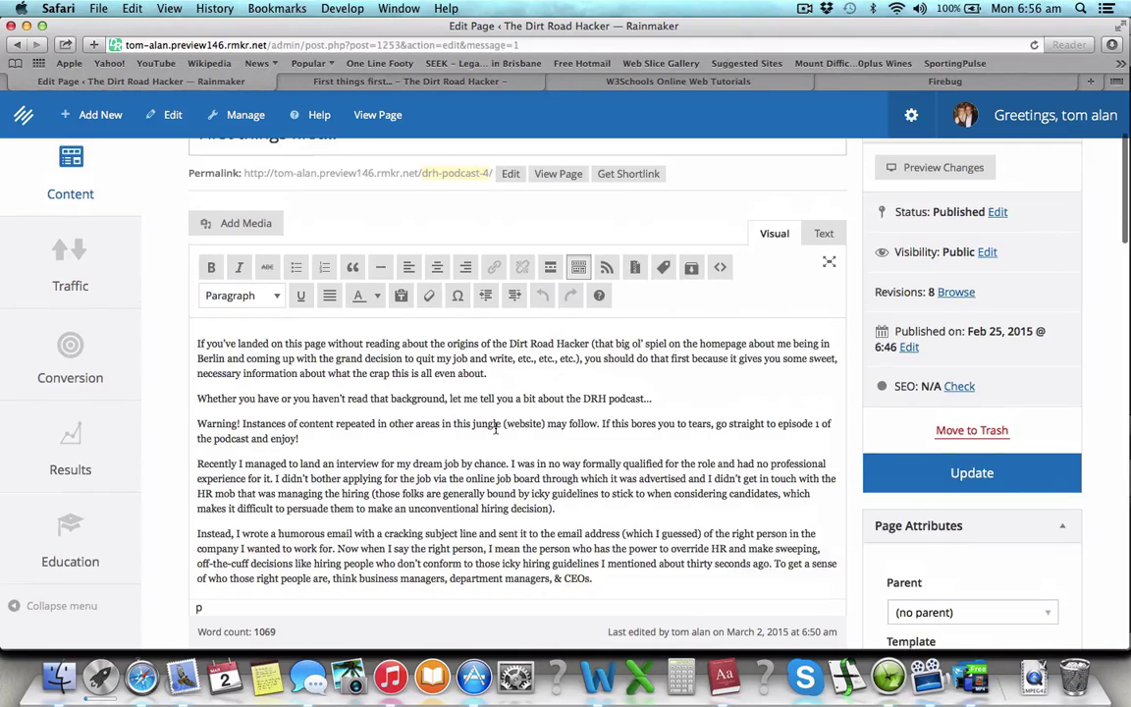
scroll(530, 418, "up", 1)
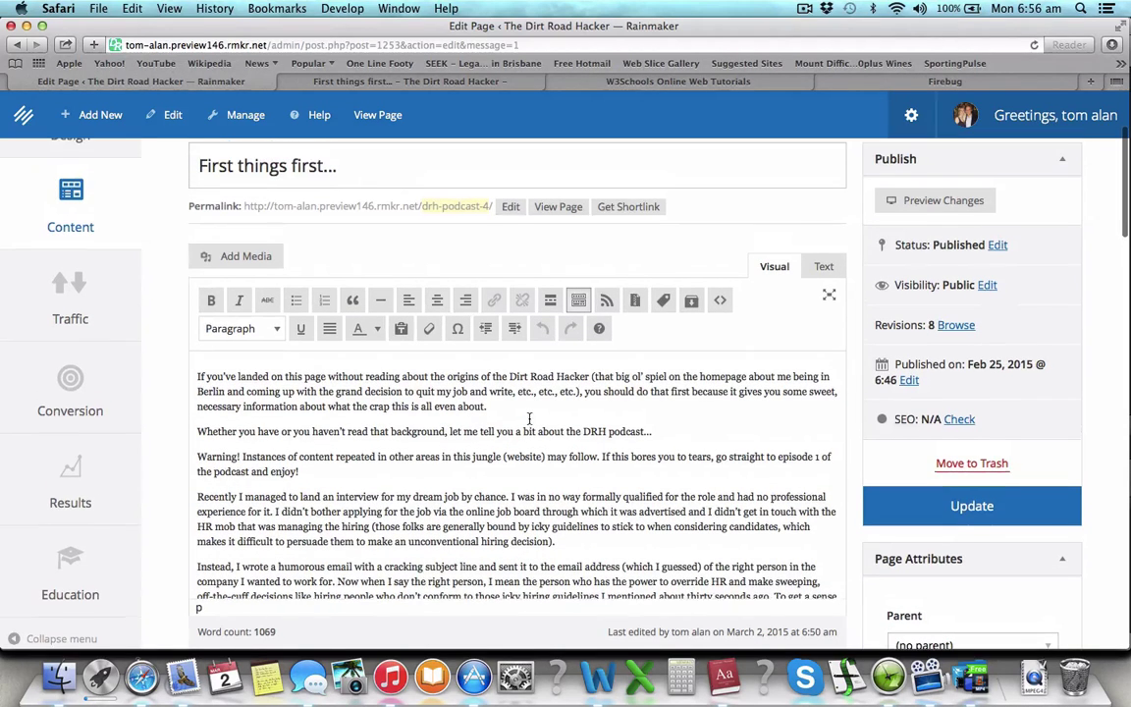
scroll(529, 418, "up", 2)
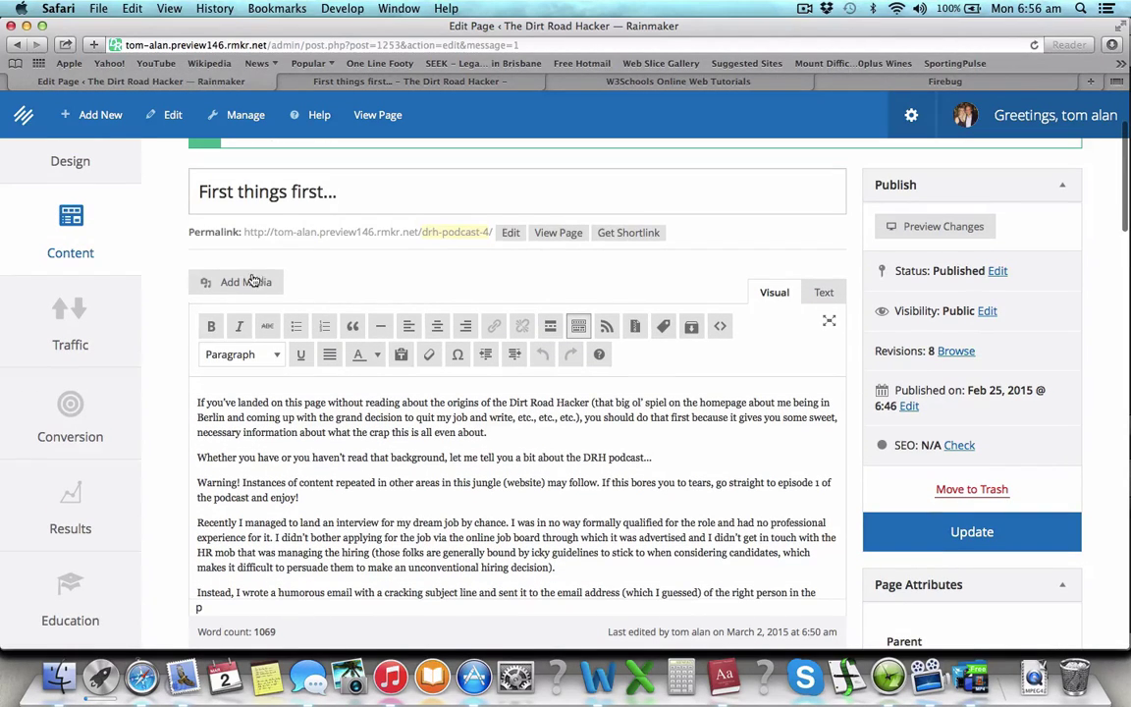
left_click(247, 283)
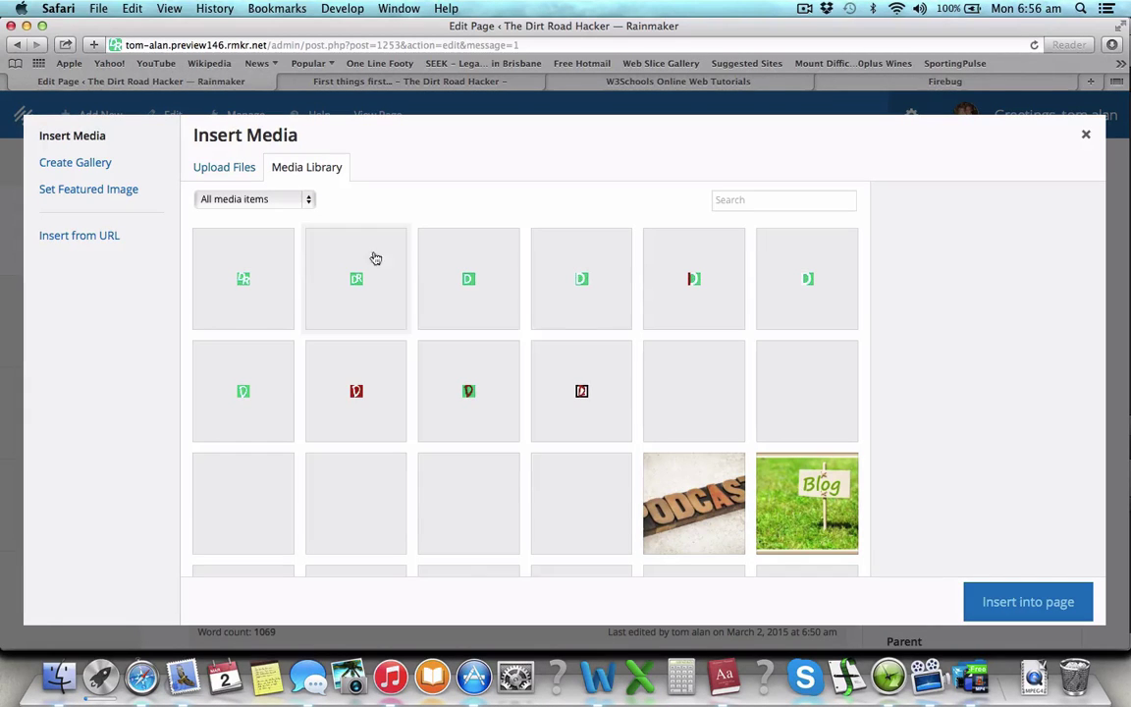
scroll(842, 367, "down", 4)
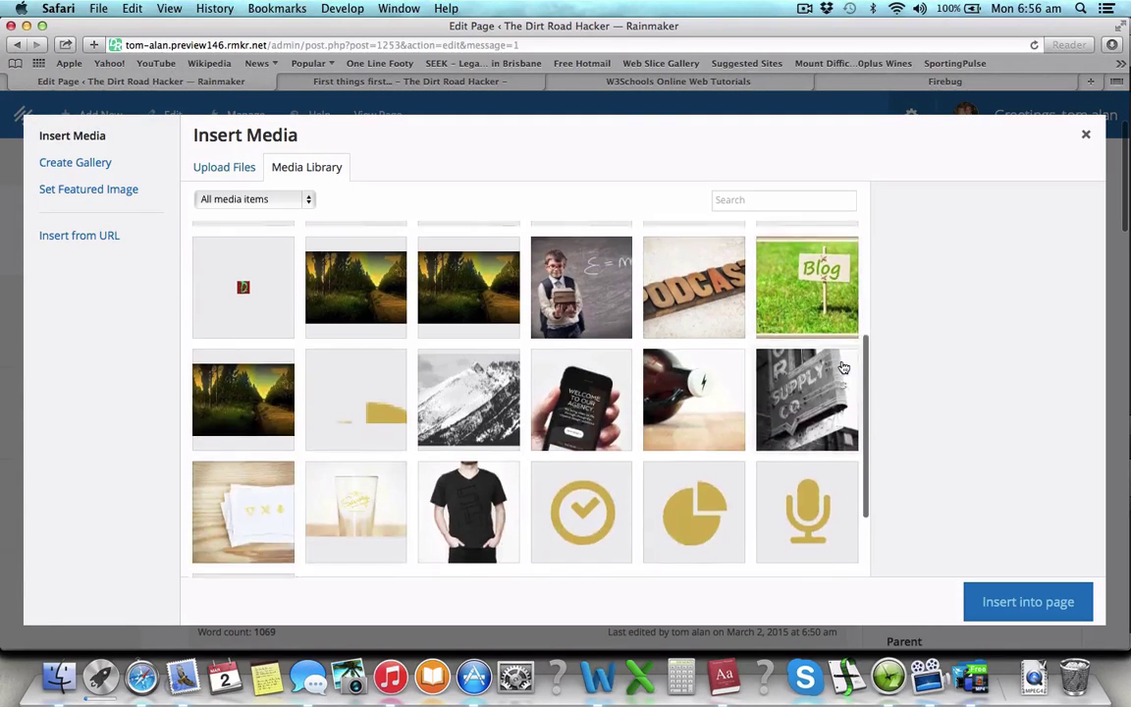
left_click(218, 167)
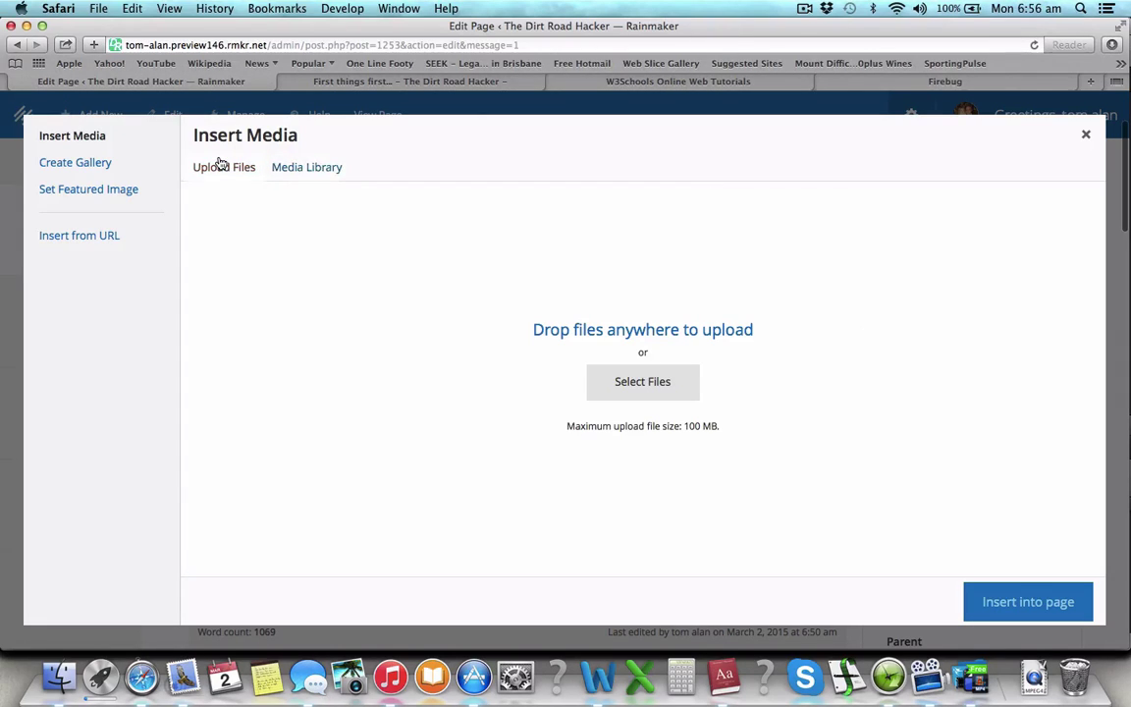
Upload Podcastglobe.jpg from the Images folder and insert it into the page right-aligned at full size, 399 × 500, linked to the media file.
left_click(634, 391)
scroll(778, 245, "down", 1)
scroll(778, 247, "down", 1)
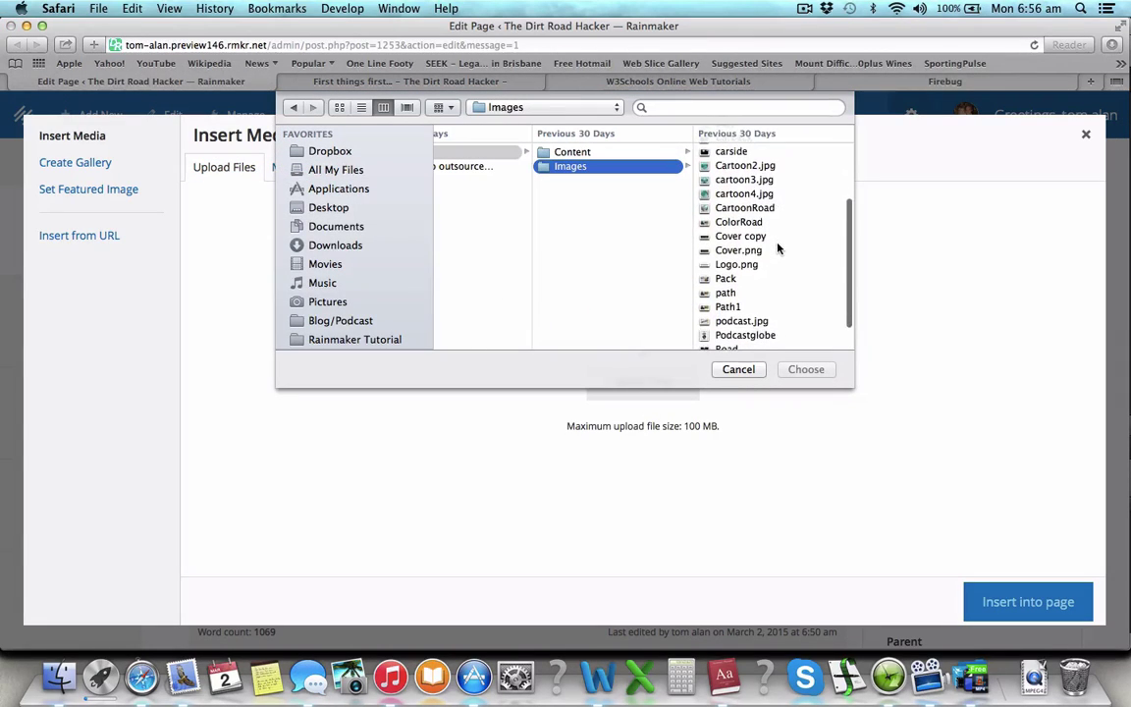
scroll(763, 295, "down", 2)
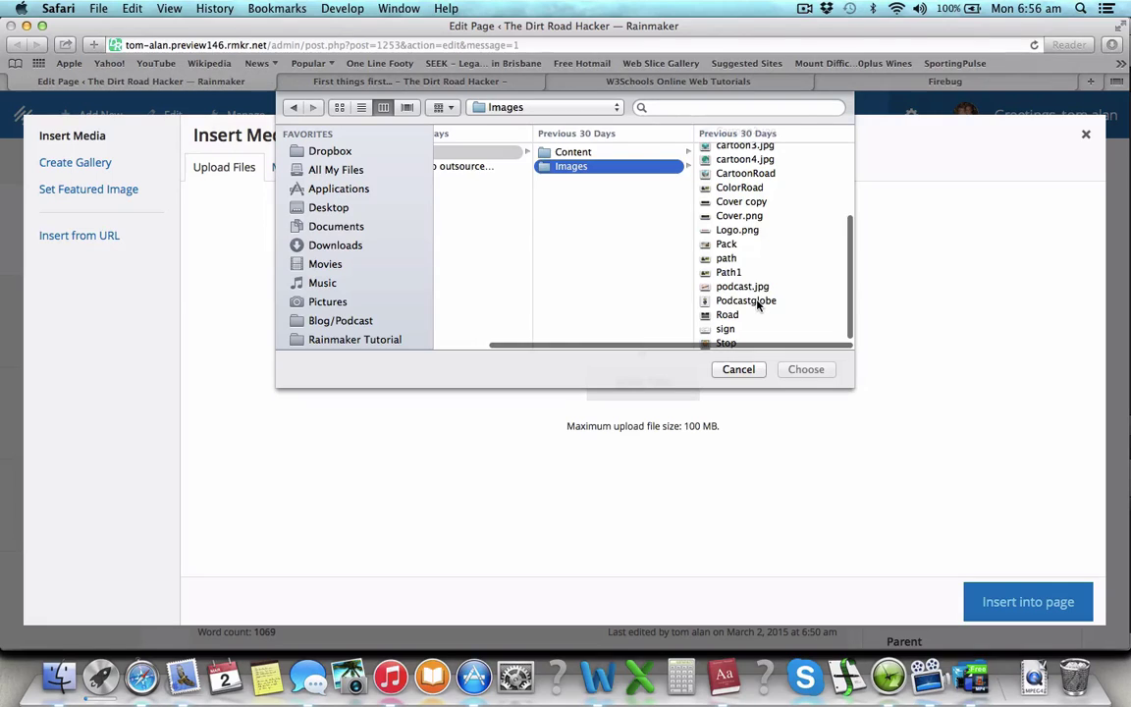
left_click(758, 302)
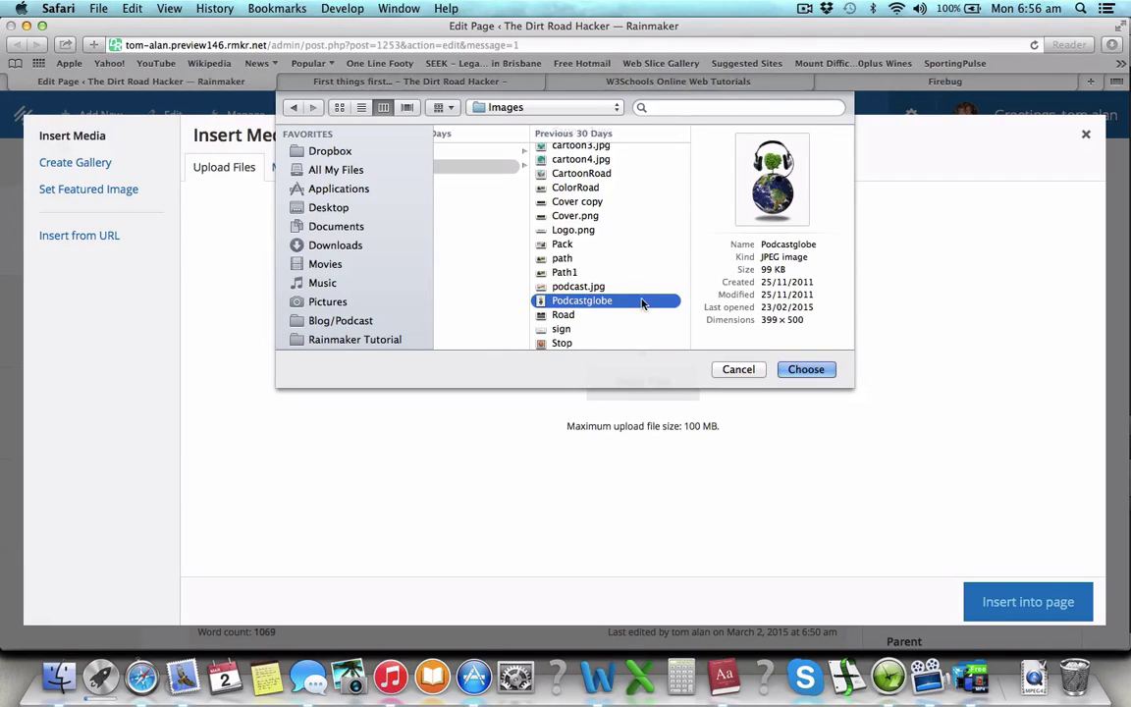
left_click(596, 288)
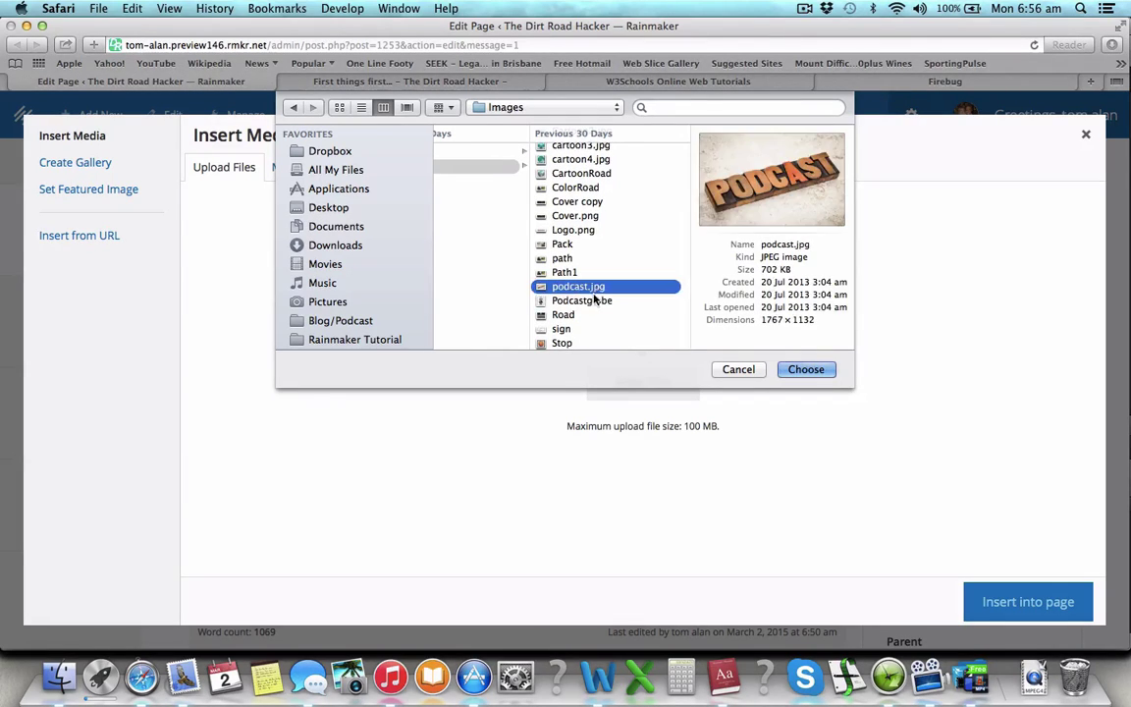
left_click(594, 300)
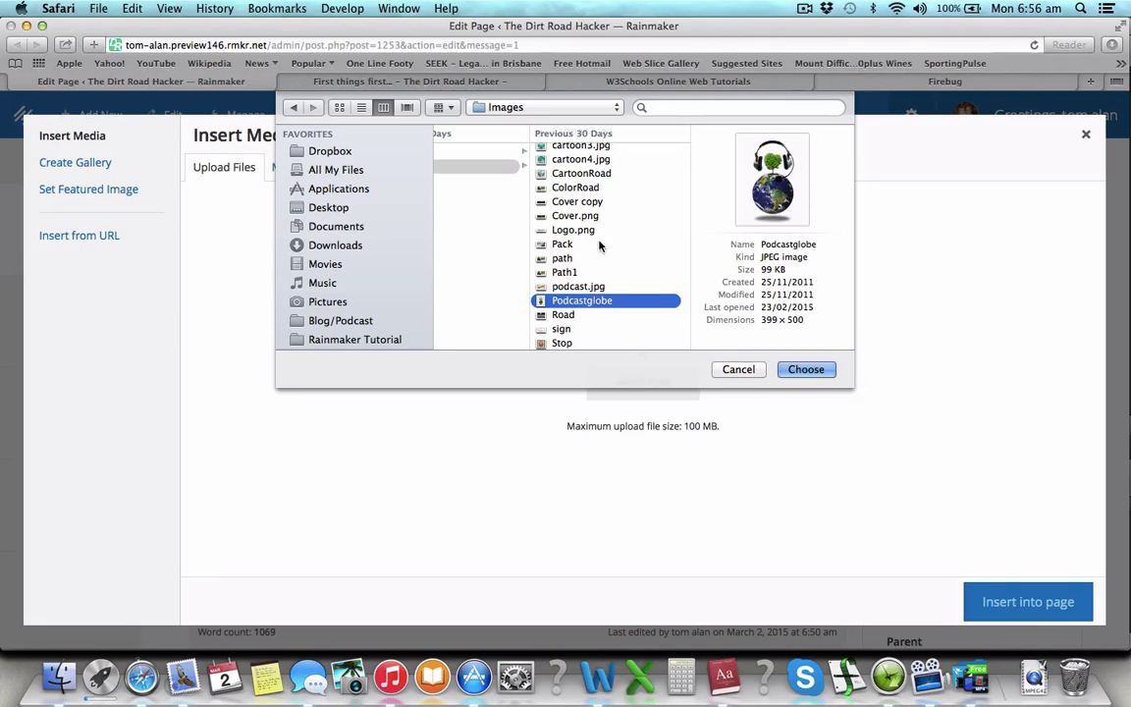
scroll(596, 275, "up", 5)
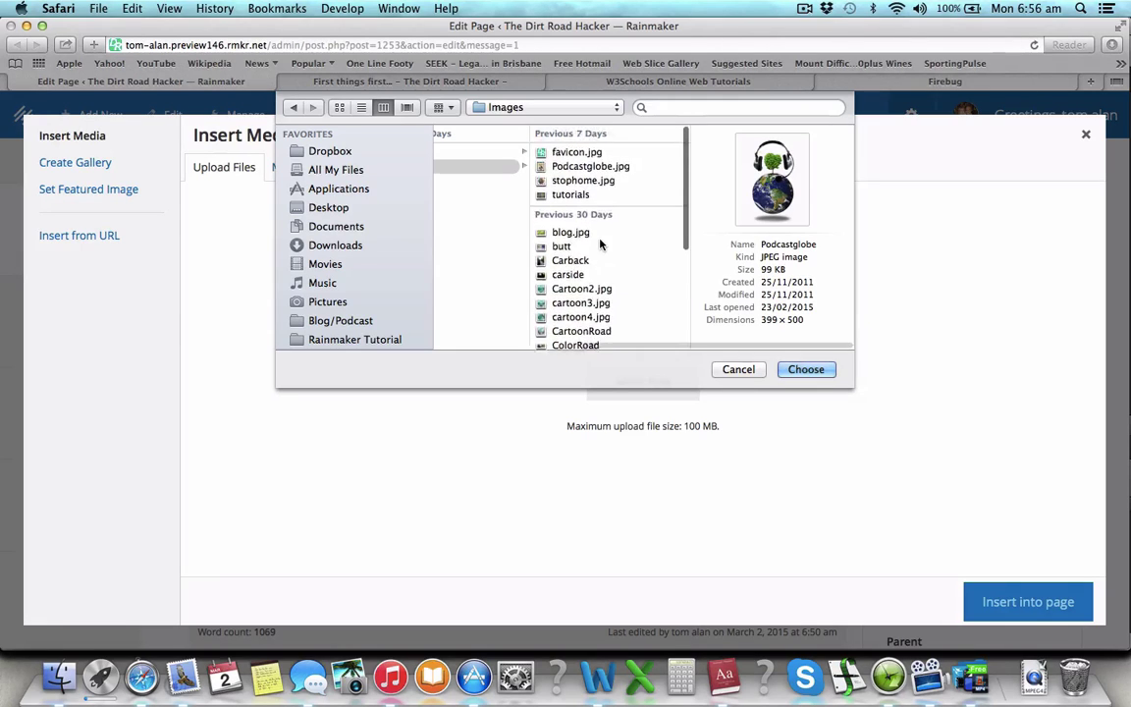
left_click(589, 167)
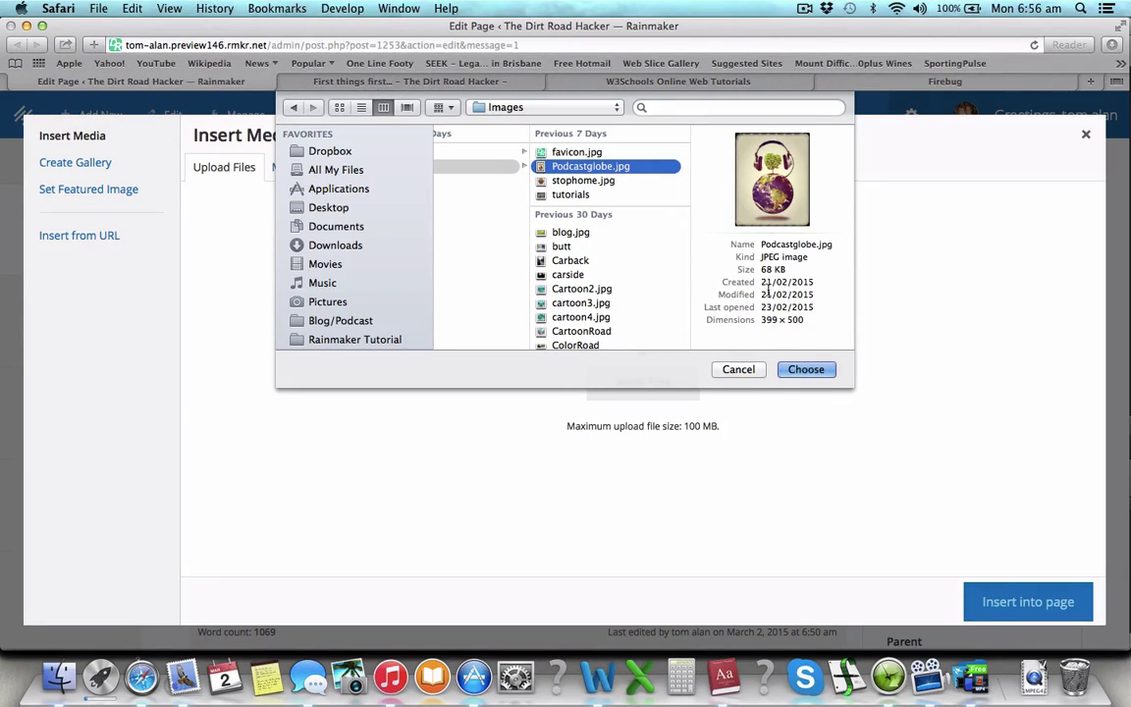
left_click(793, 371)
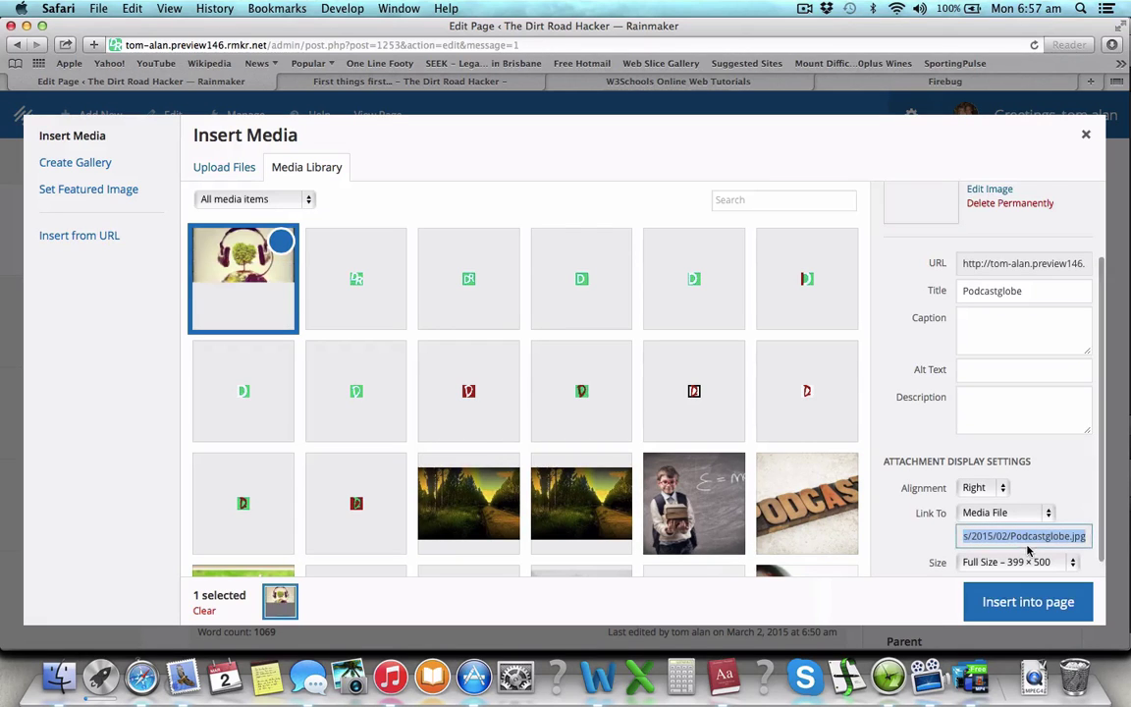
left_click(1028, 603)
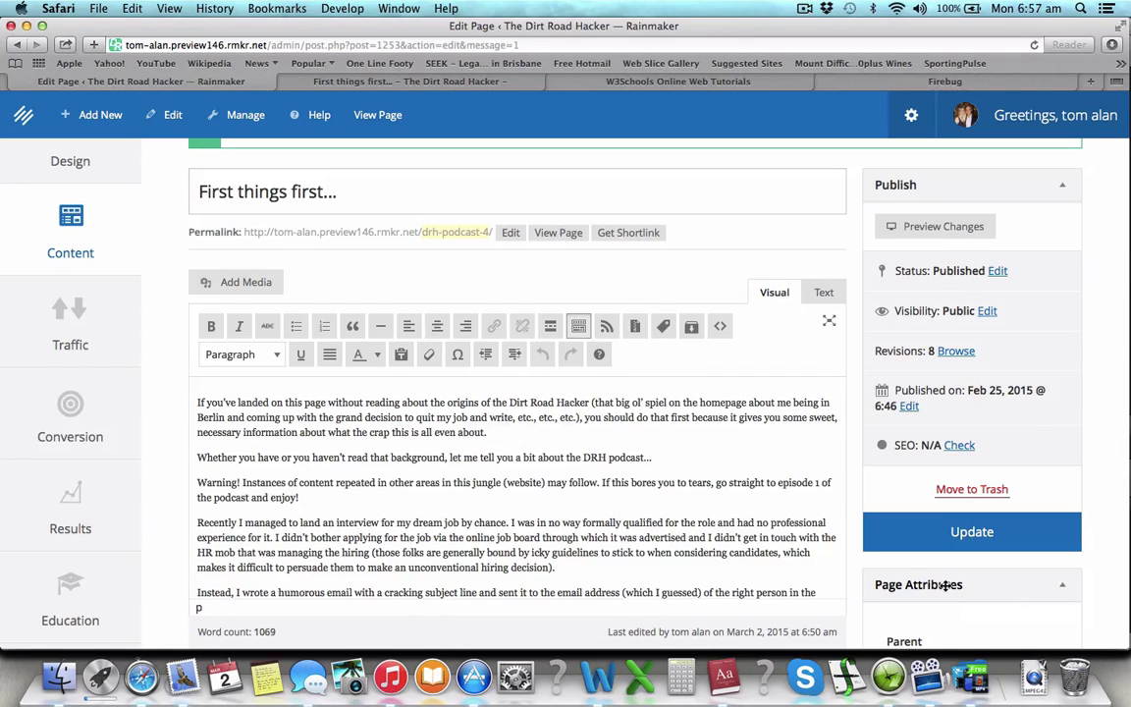
Examine the inserted headphones-and-globe image in the Visual view and its HTML code in the Text view.
scroll(498, 527, "down", 2)
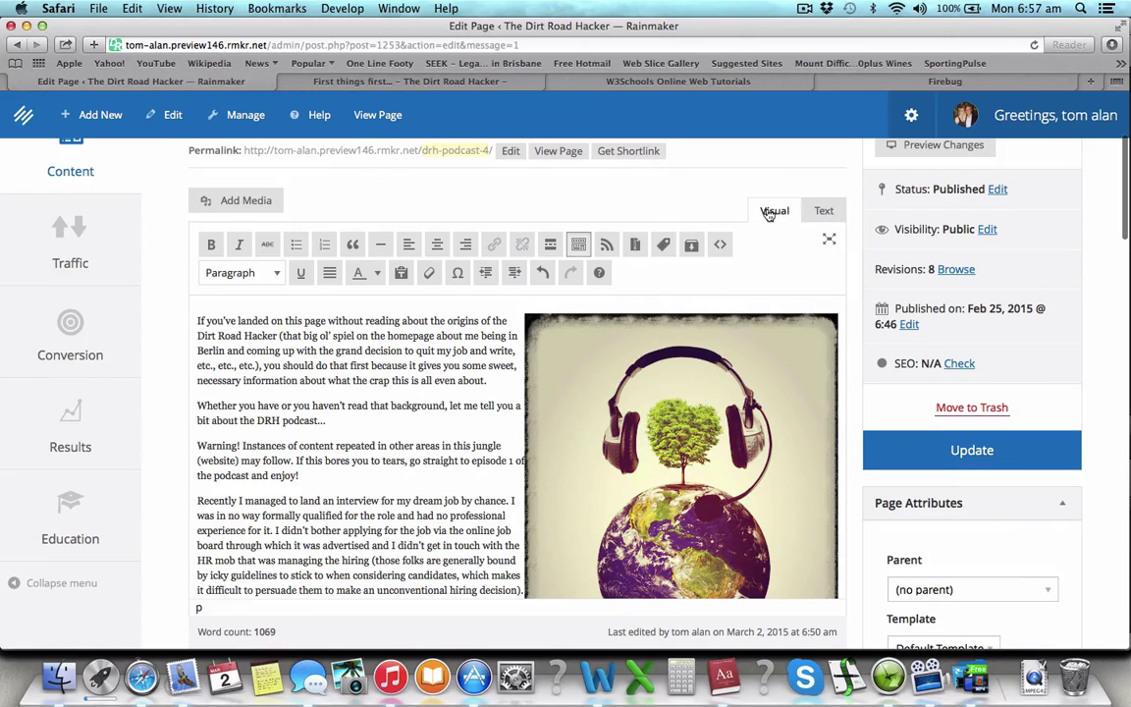
left_click(823, 210)
scroll(254, 486, "up", 4)
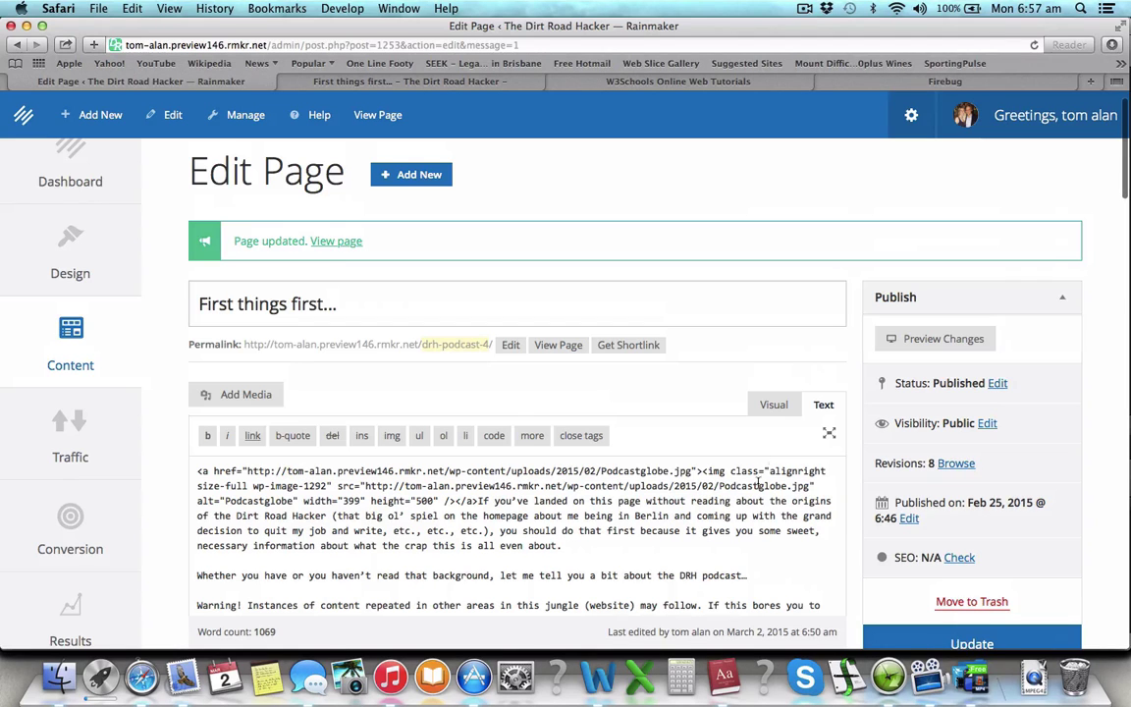
left_click(774, 405)
scroll(493, 515, "down", 3)
scroll(493, 514, "down", 5)
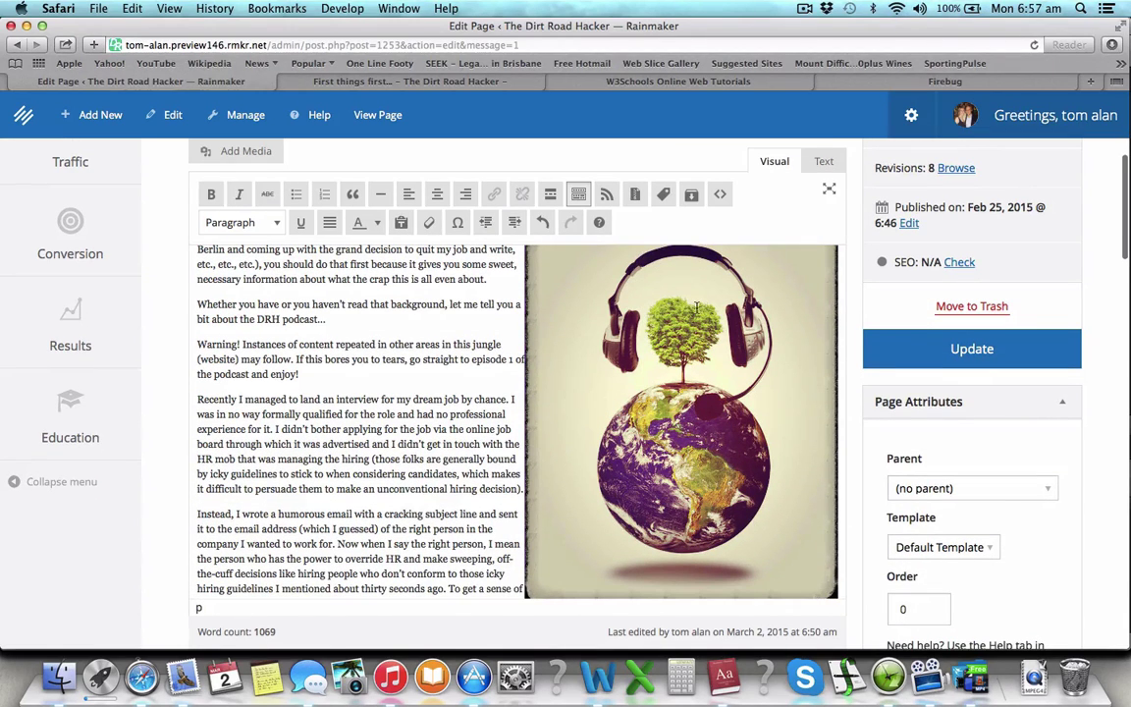
Update the "First things first..." page and review the headphones-and-globe image's placement beside the text on the live DRH Podcast page.
left_click(913, 355)
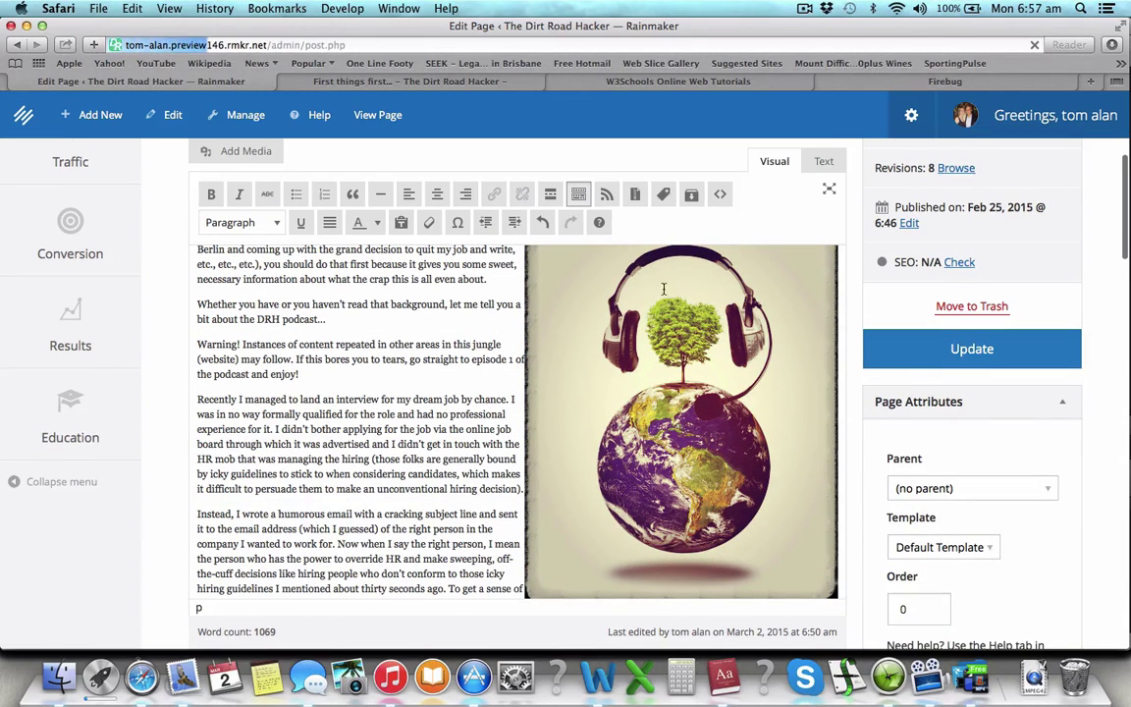
left_click(372, 82)
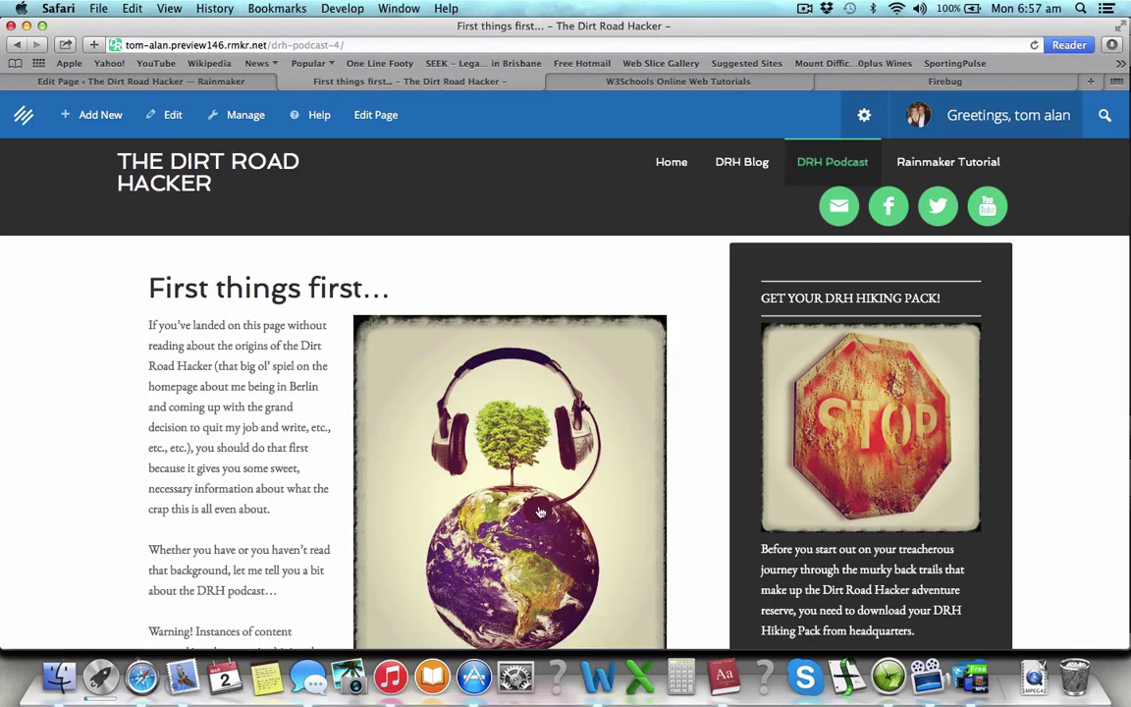
scroll(539, 511, "down", 5)
scroll(527, 550, "up", 4)
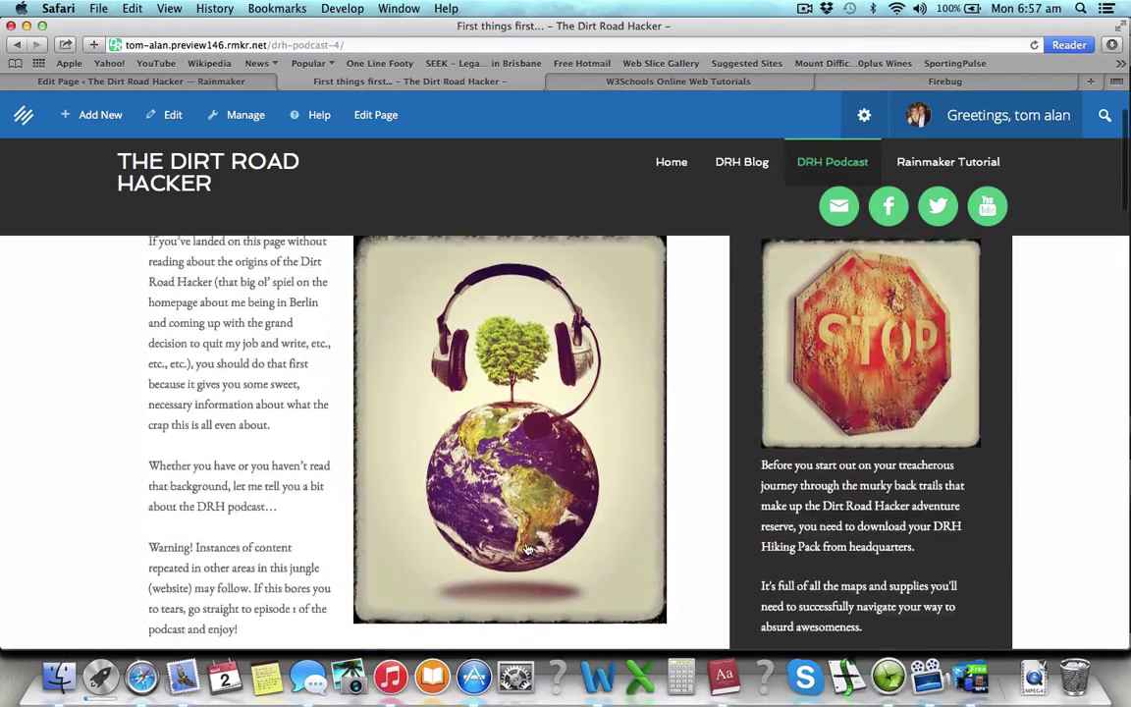
scroll(527, 550, "up", 2)
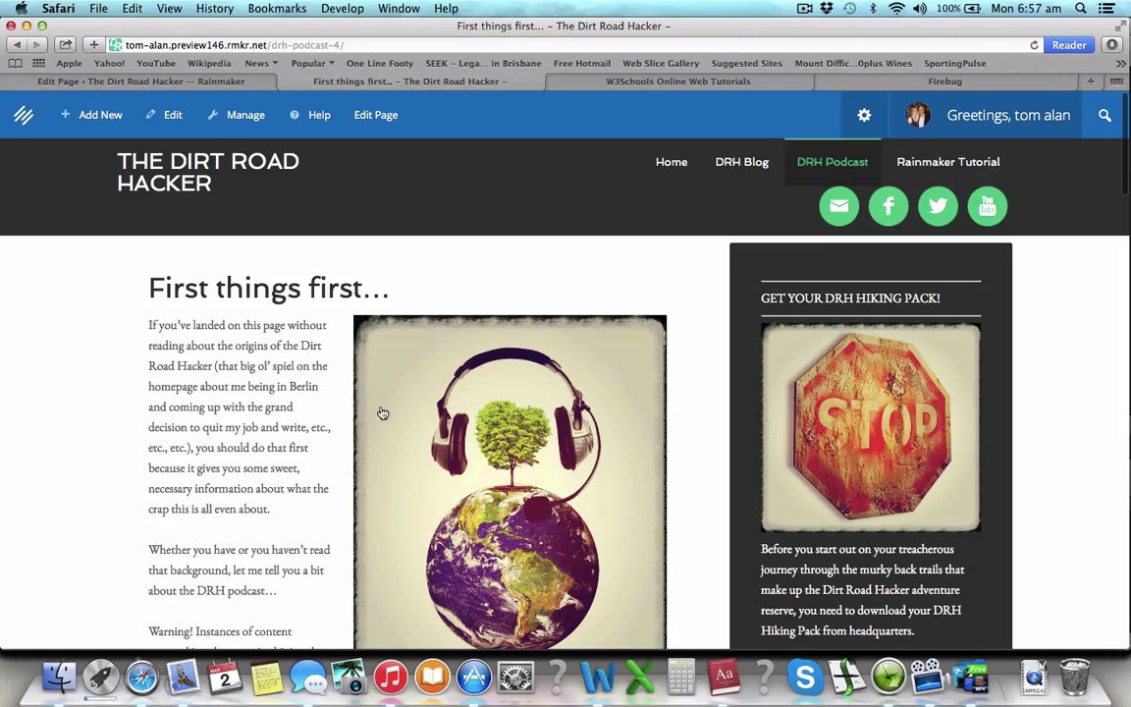
scroll(264, 516, "down", 3)
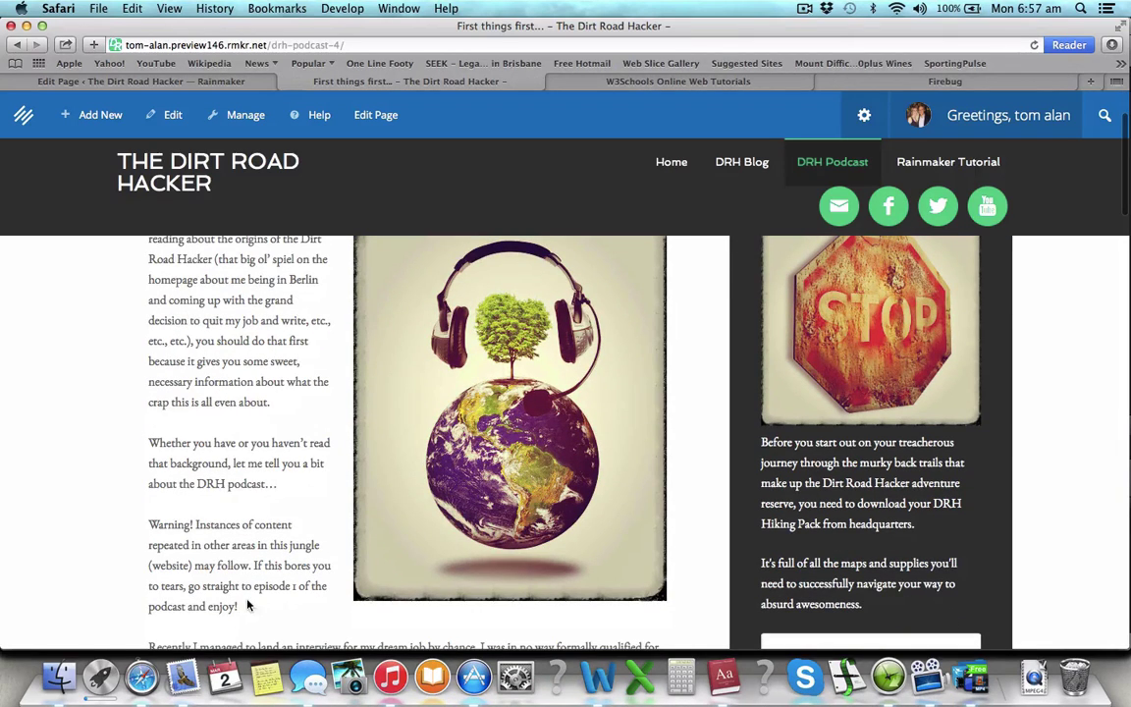
scroll(304, 471, "down", 3)
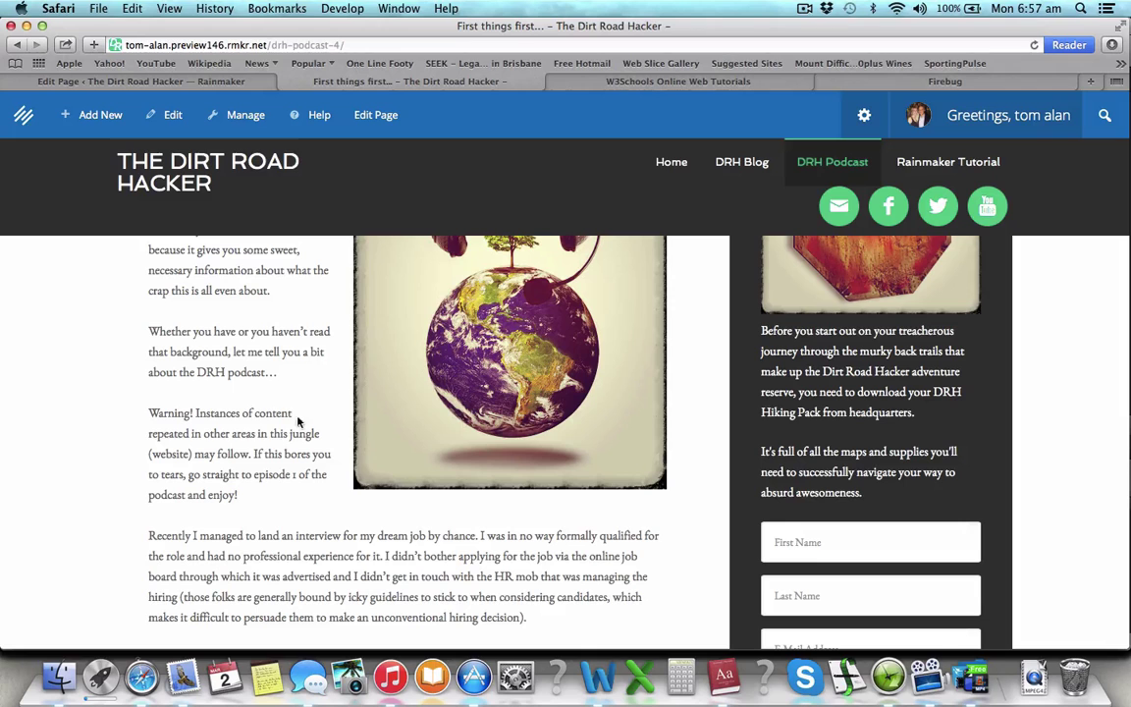
scroll(276, 424, "up", 3)
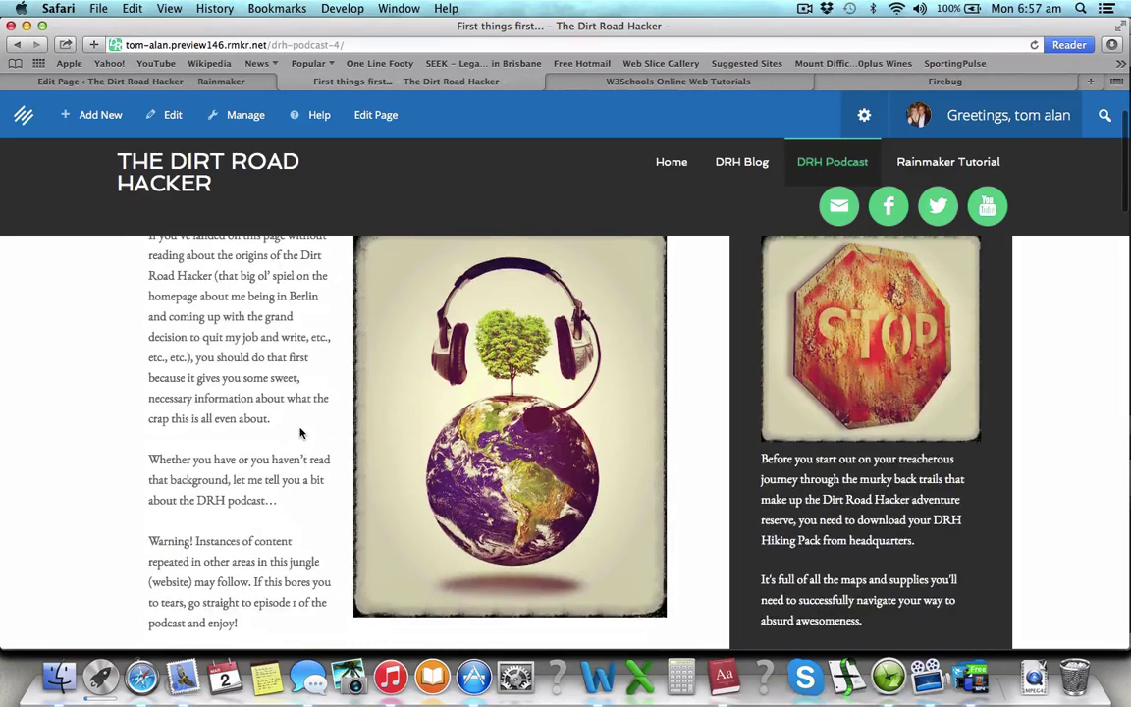
scroll(491, 452, "down", 2)
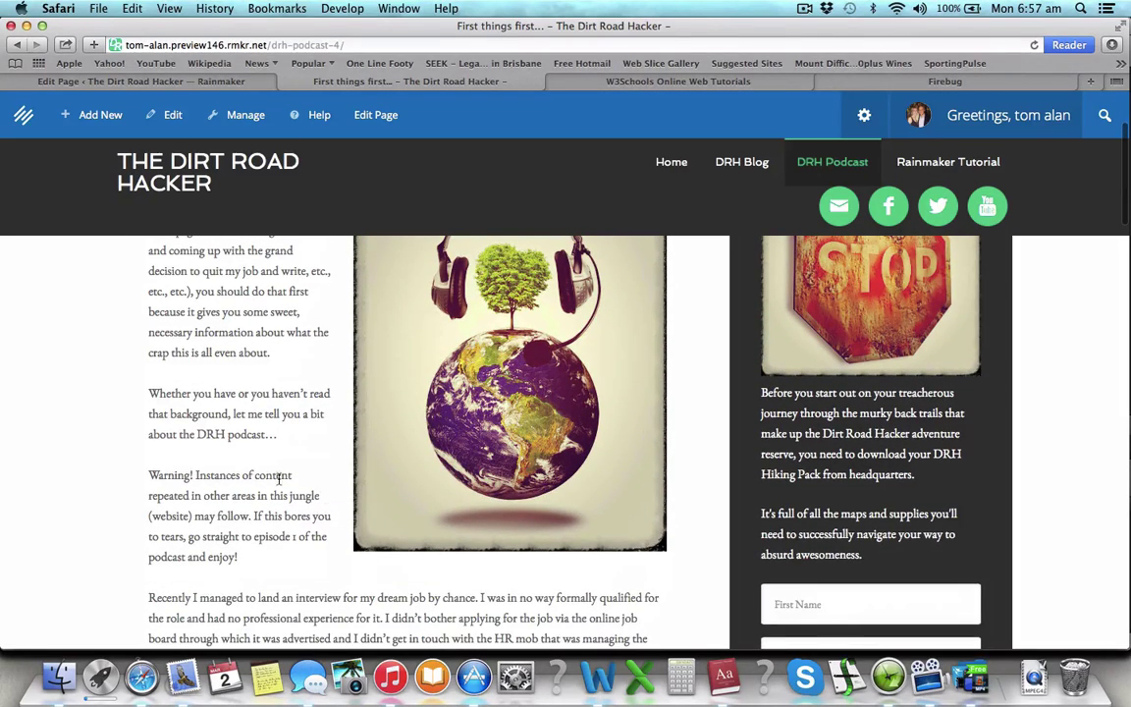
scroll(186, 530, "up", 2)
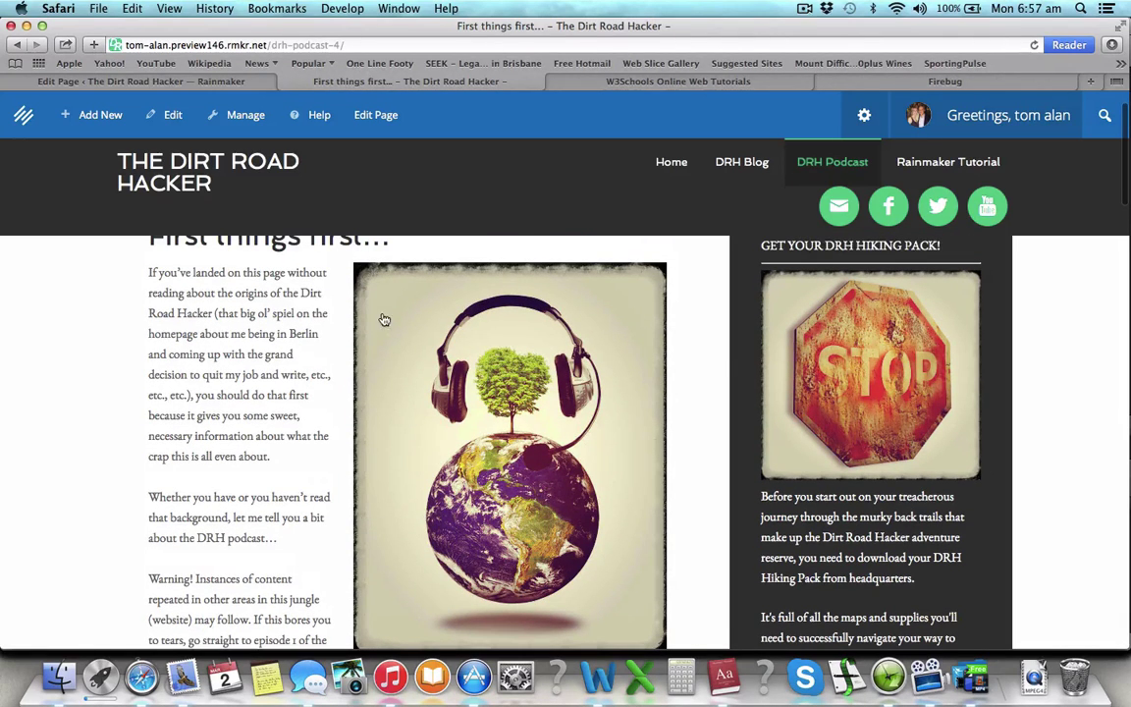
scroll(310, 480, "up", 1)
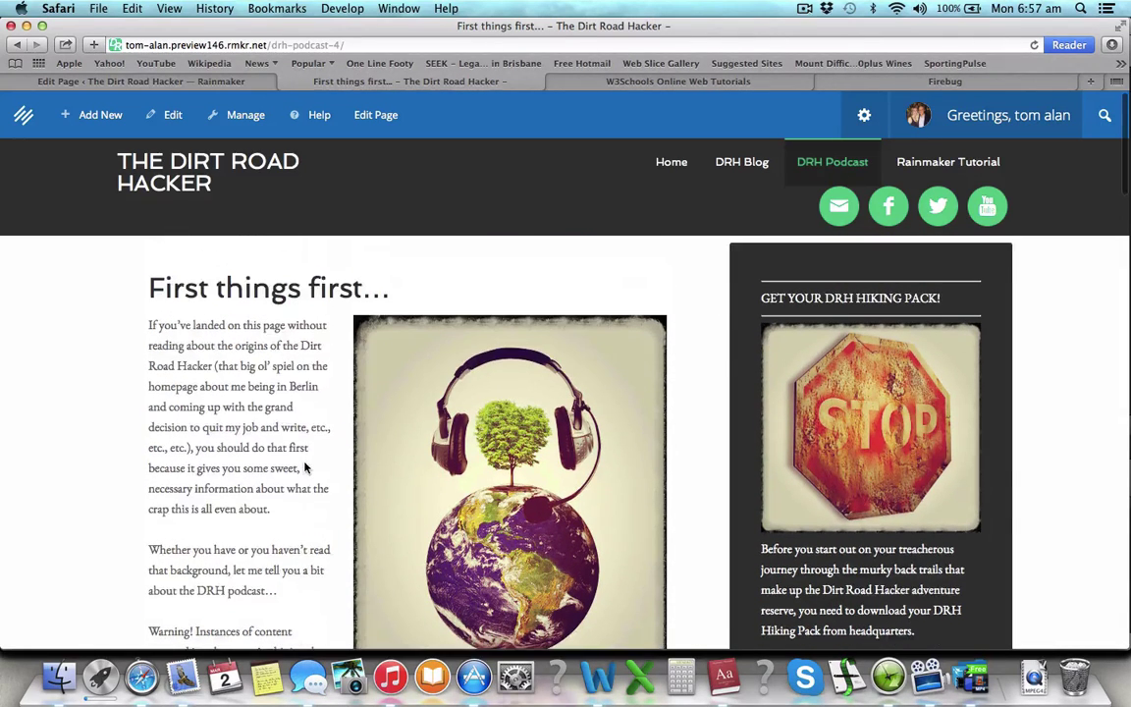
scroll(304, 468, "down", 4)
In the page's HTML code, remove the opening and closing link tags around the Podcastglobe.jpg image, keeping the img tag.
left_click(236, 82)
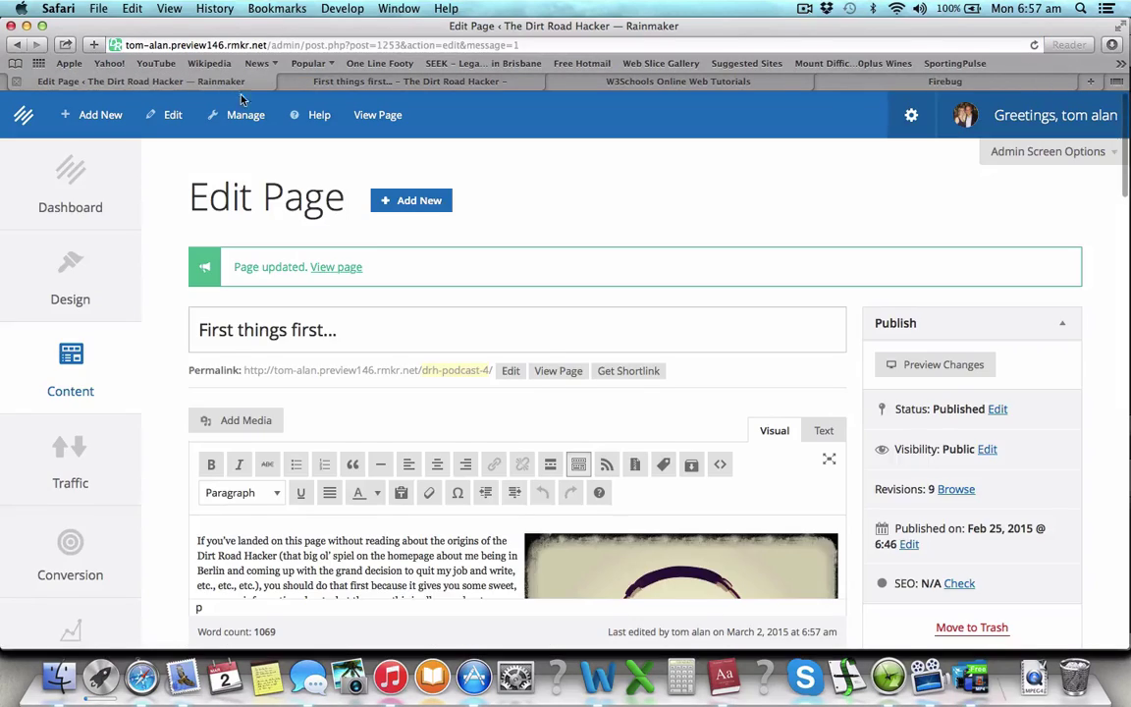
scroll(512, 459, "down", 5)
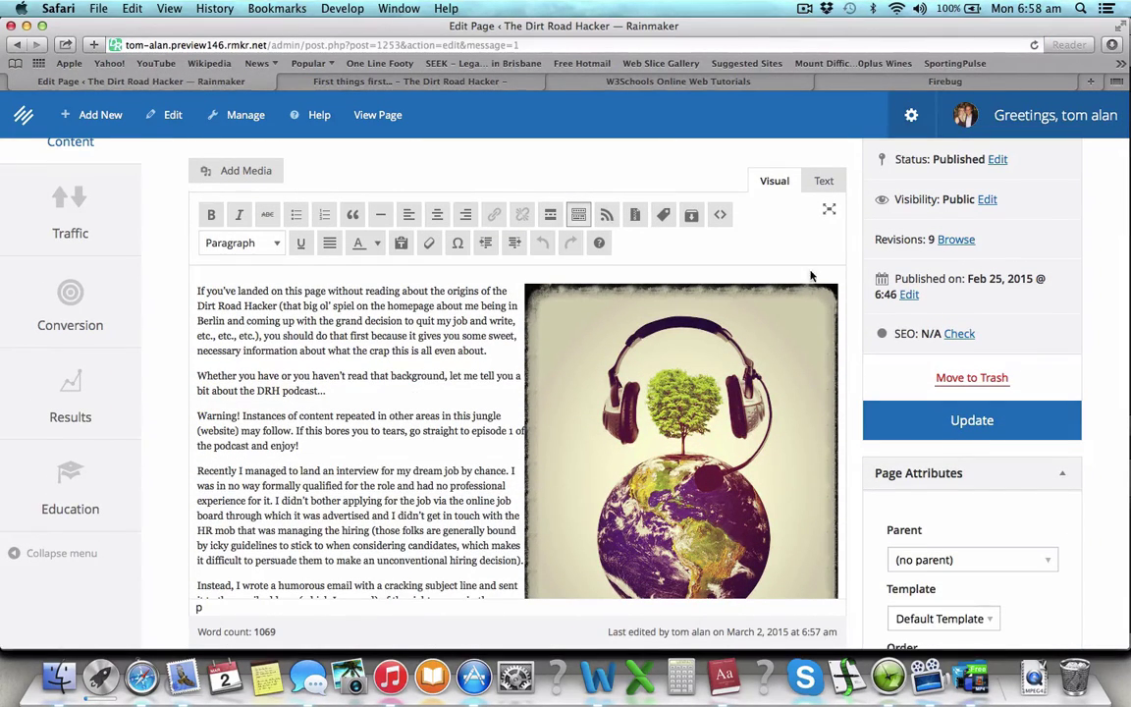
left_click(824, 181)
scroll(424, 334, "up", 1)
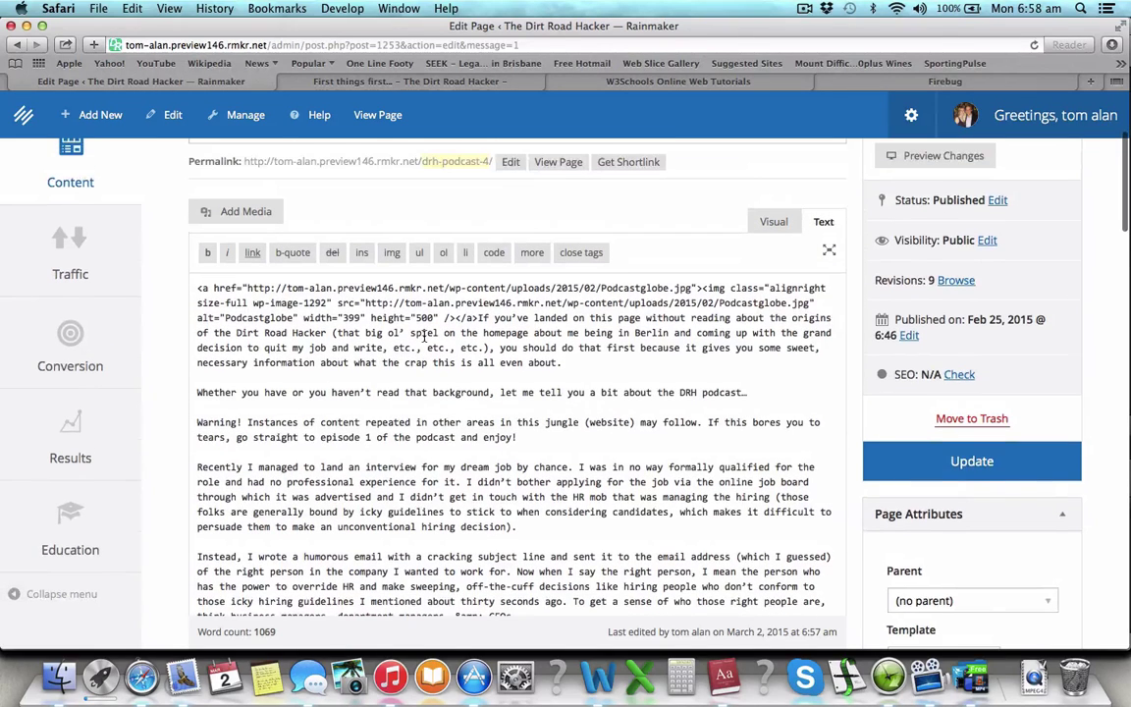
left_click_drag(480, 317, 186, 287)
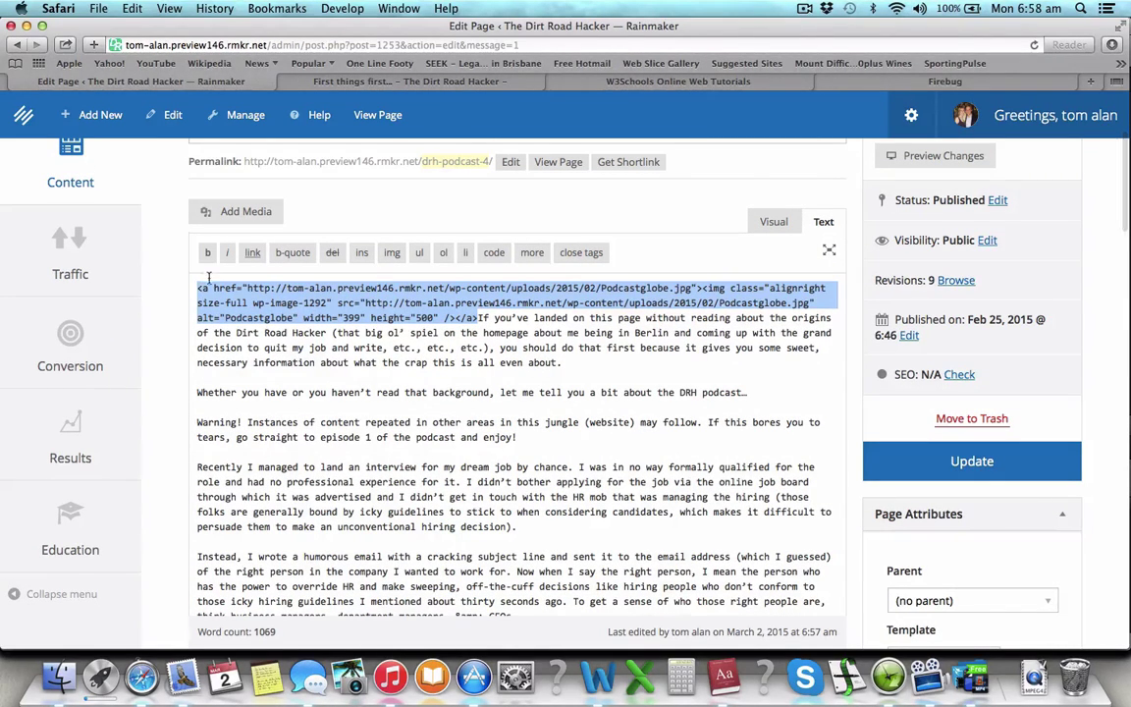
left_click(481, 318)
key("BackSpace")
key("BackSpace")
key("BackSpace")
key("BackSpace")
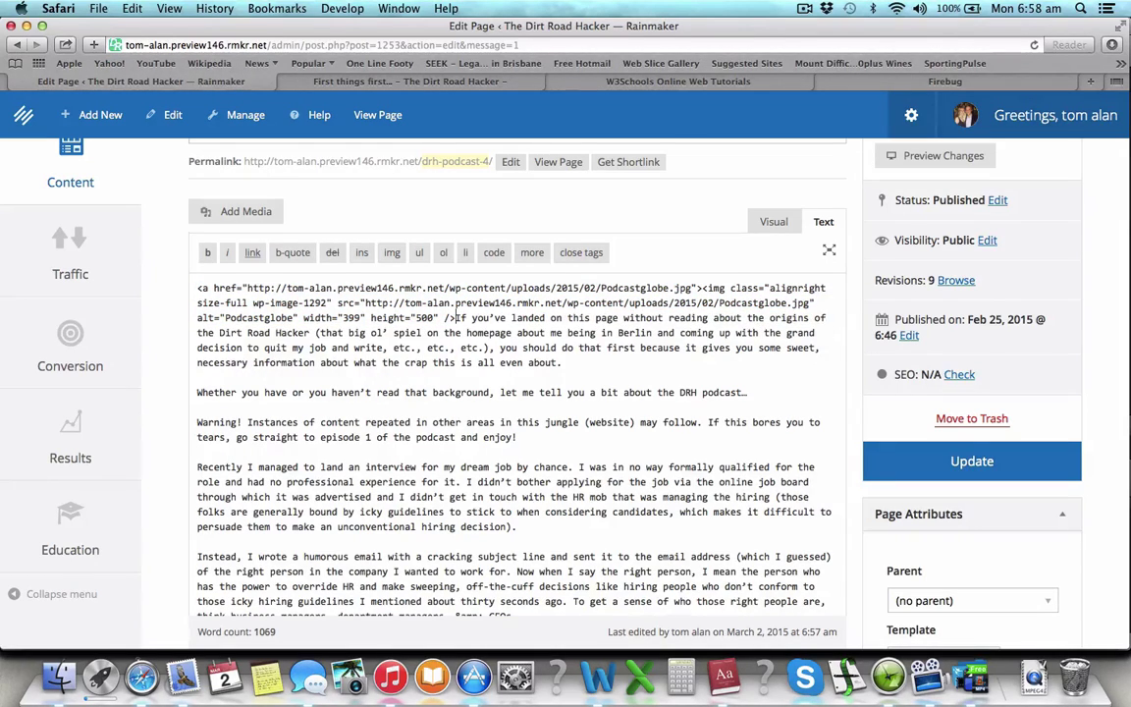
left_click_drag(705, 288, 428, 272)
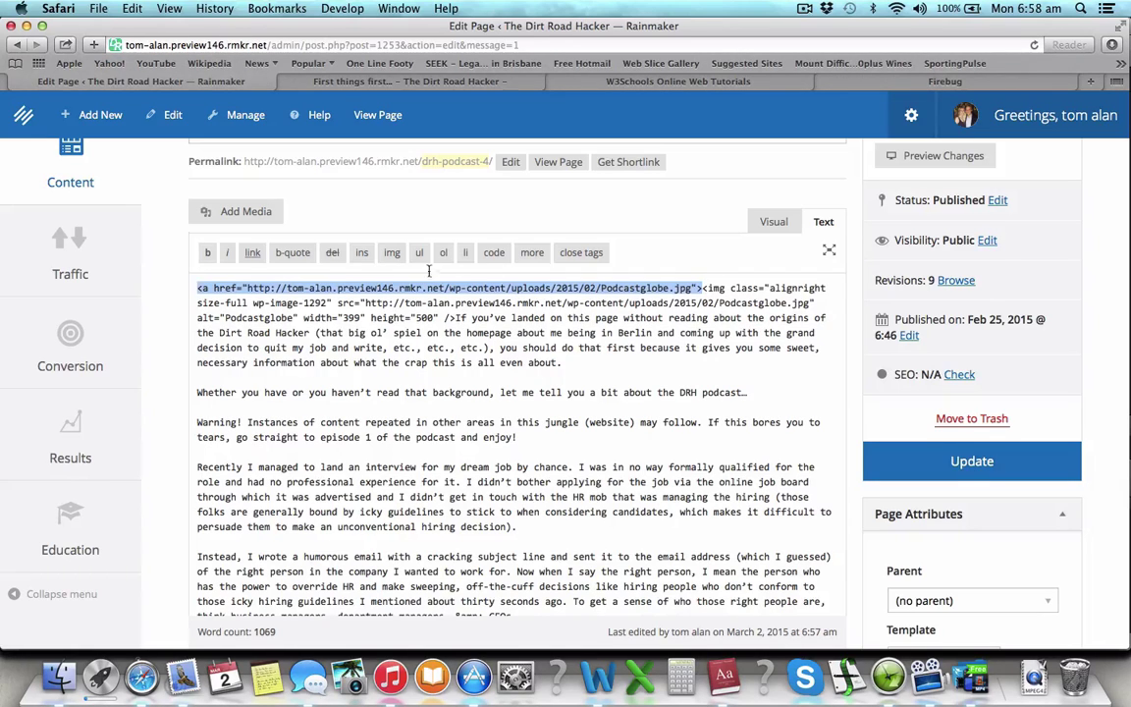
key("BackSpace")
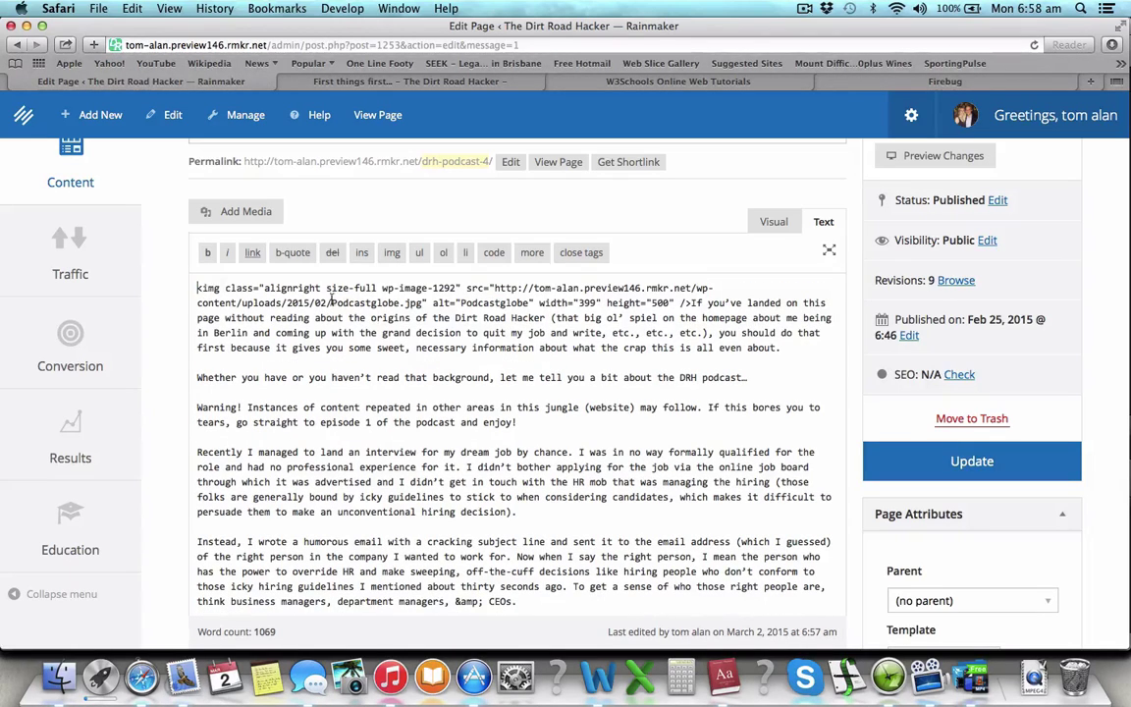
Move the Podcastglobe.jpg img code below the "Whether you have or you haven't read that background" paragraph and check its placement in the Visual view.
left_click_drag(692, 304, 198, 285)
key("cmd+c")
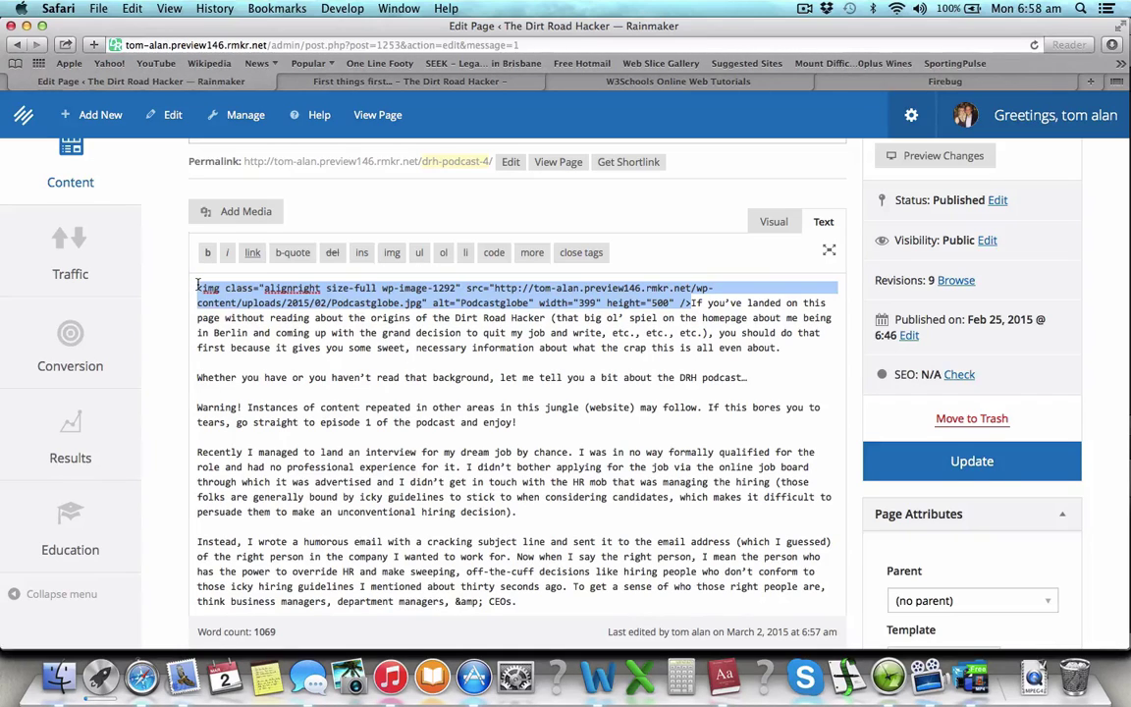
key("BackSpace")
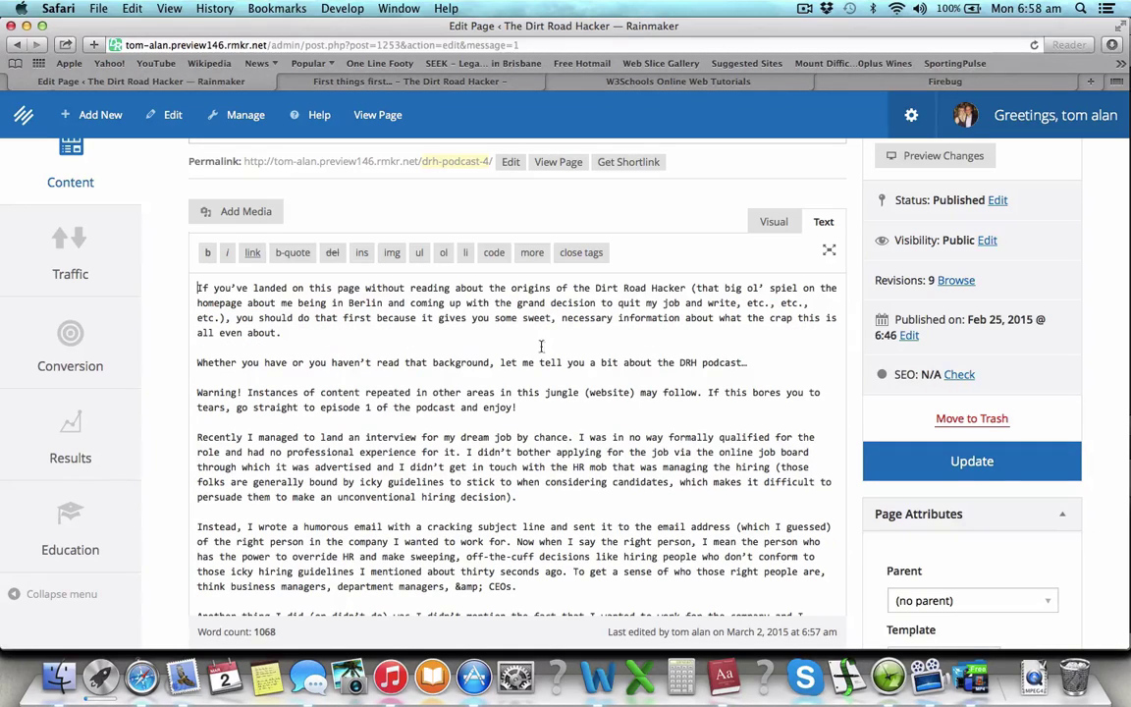
left_click(770, 365)
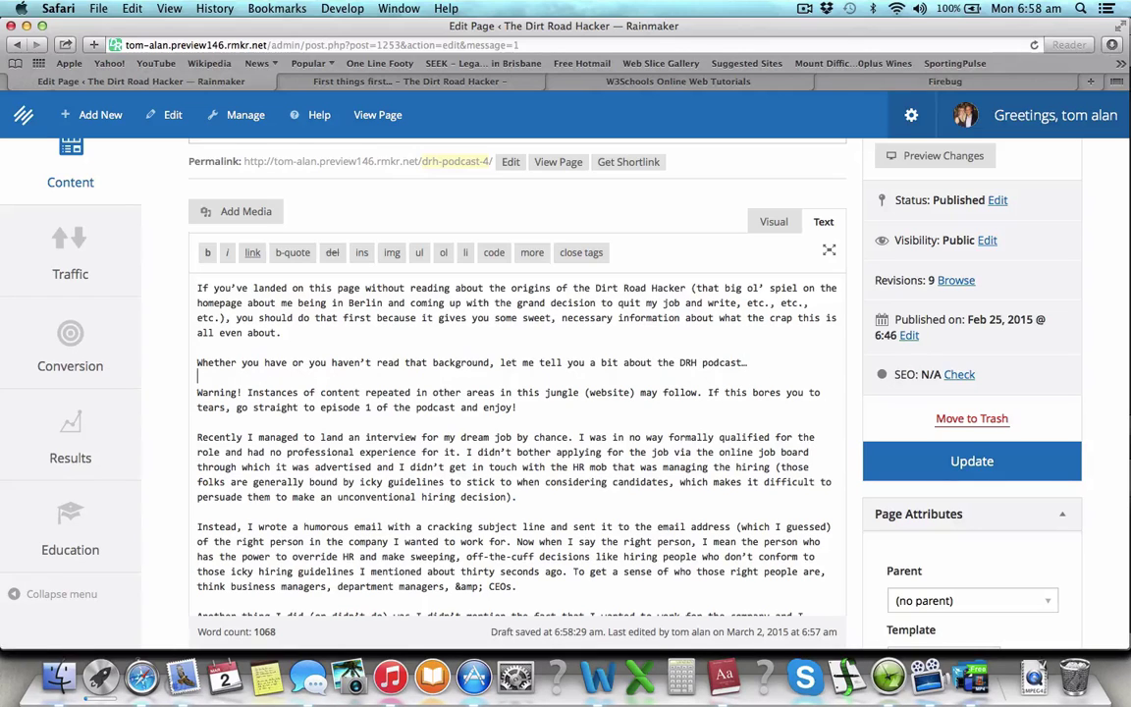
key("cmd+v")
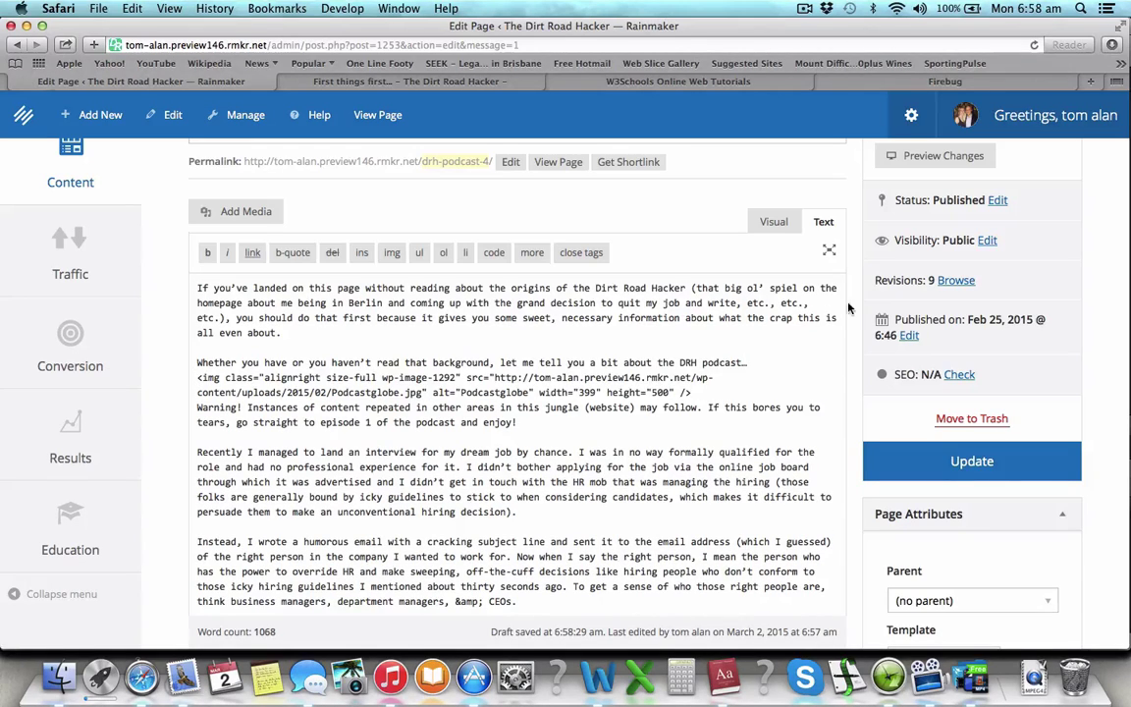
left_click(774, 224)
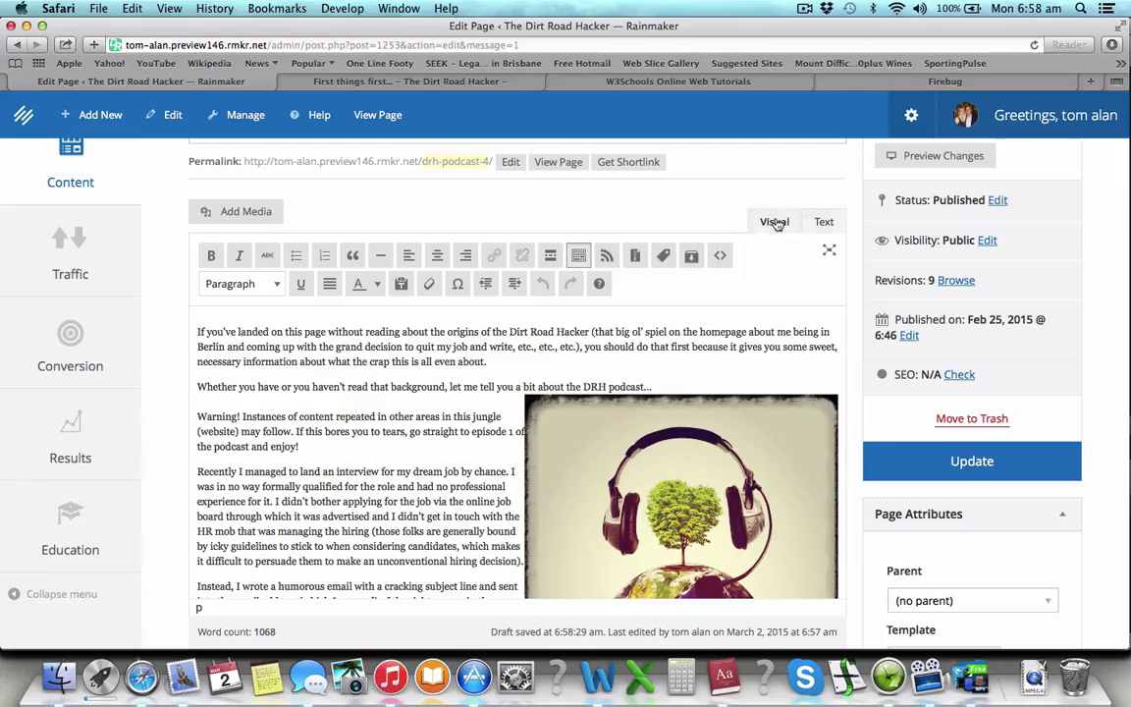
scroll(587, 526, "down", 6)
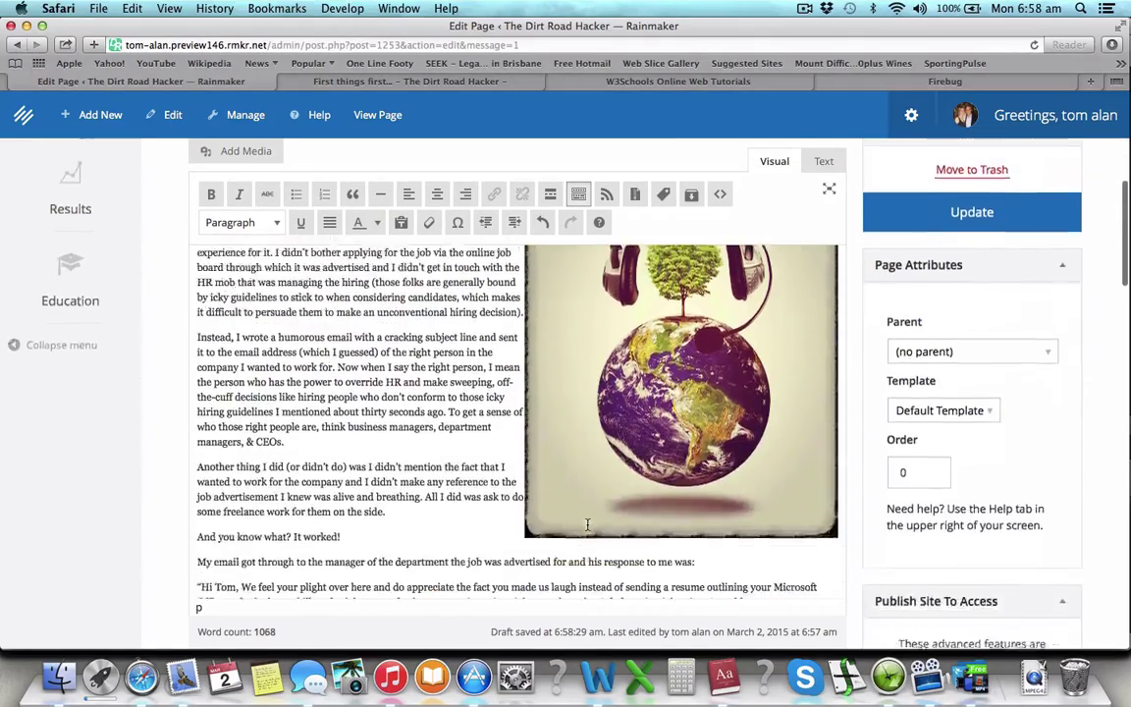
scroll(587, 525, "up", 10)
scroll(588, 526, "down", 2)
scroll(588, 526, "up", 2)
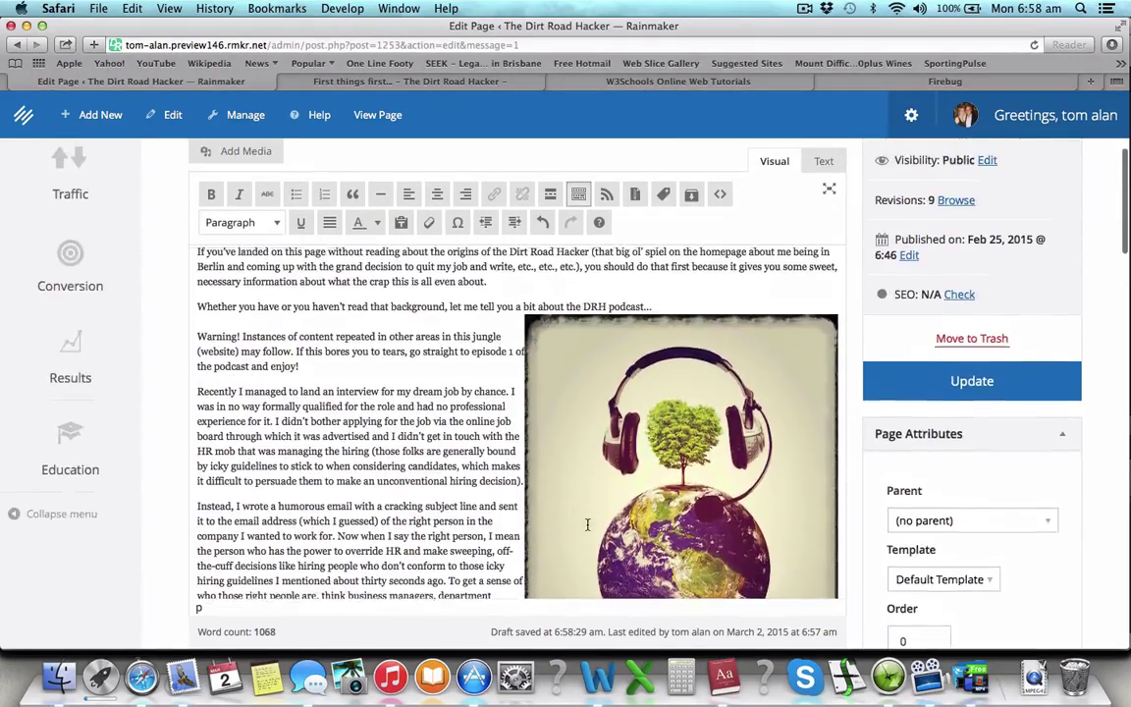
Update the page with the moved image and review the new layout on the live DRH Podcast page.
left_click(939, 390)
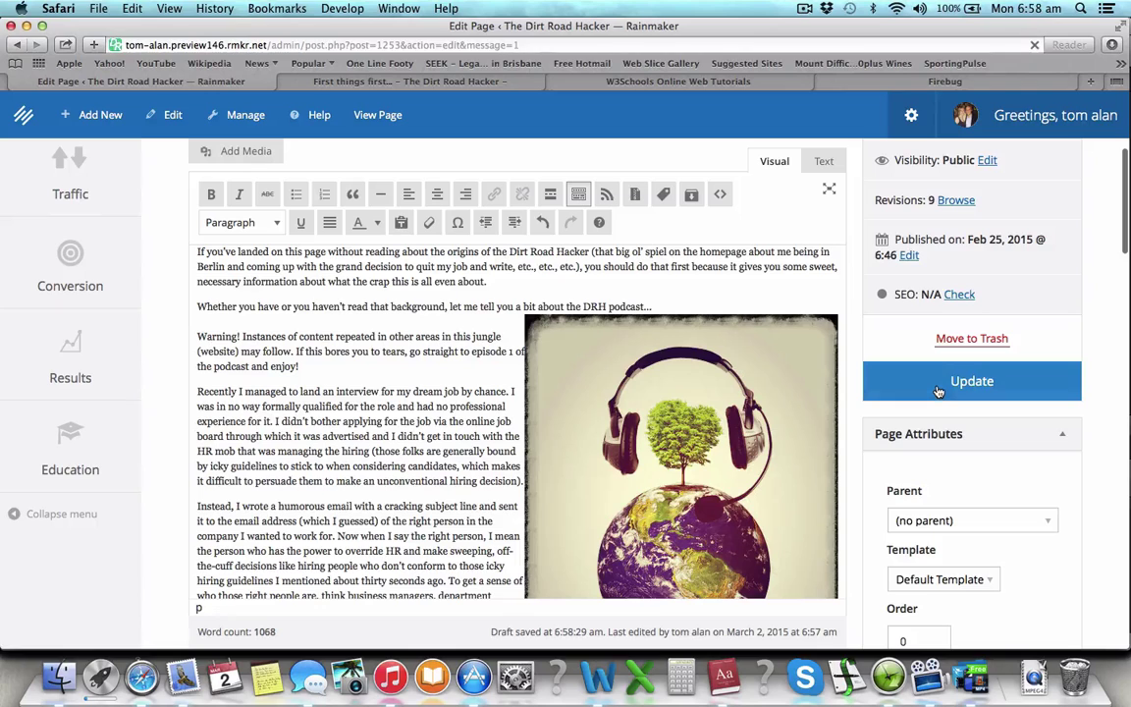
left_click(433, 84)
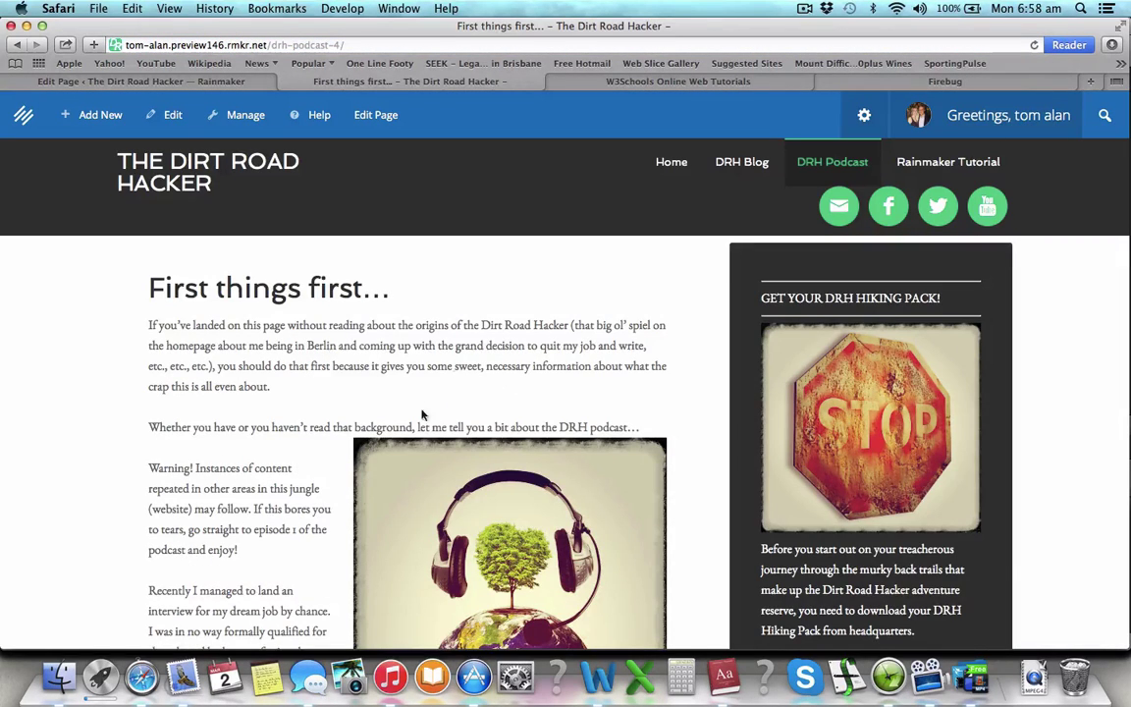
scroll(422, 414, "down", 3)
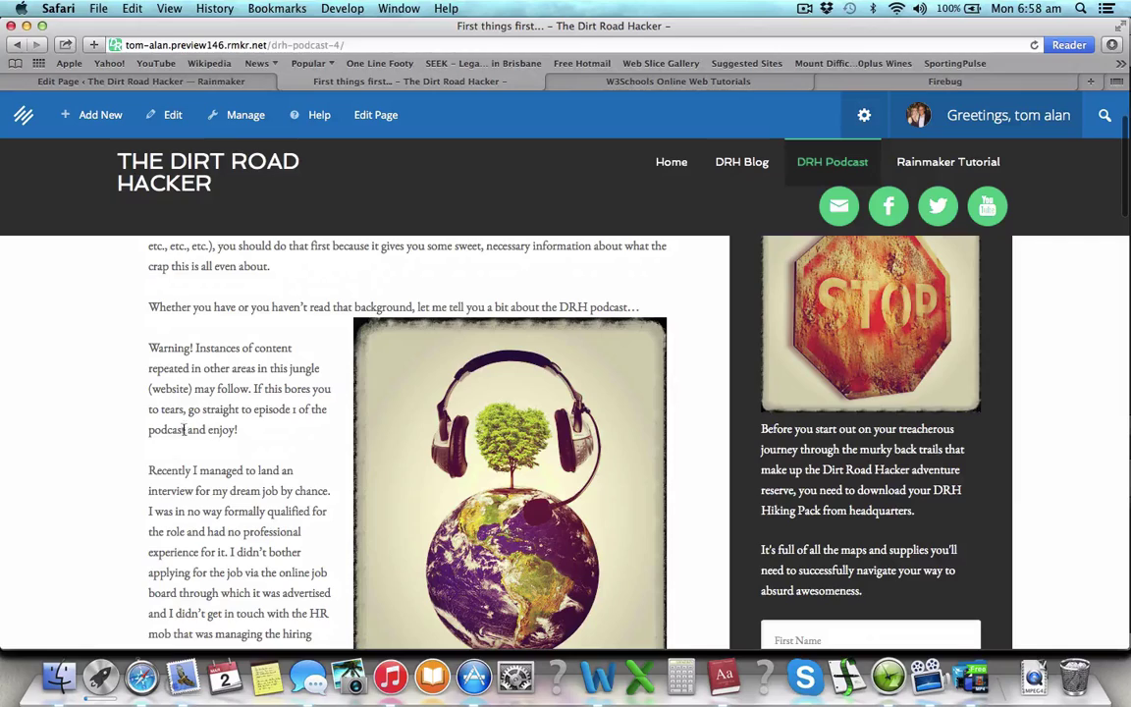
scroll(184, 430, "down", 5)
scroll(274, 552, "up", 5)
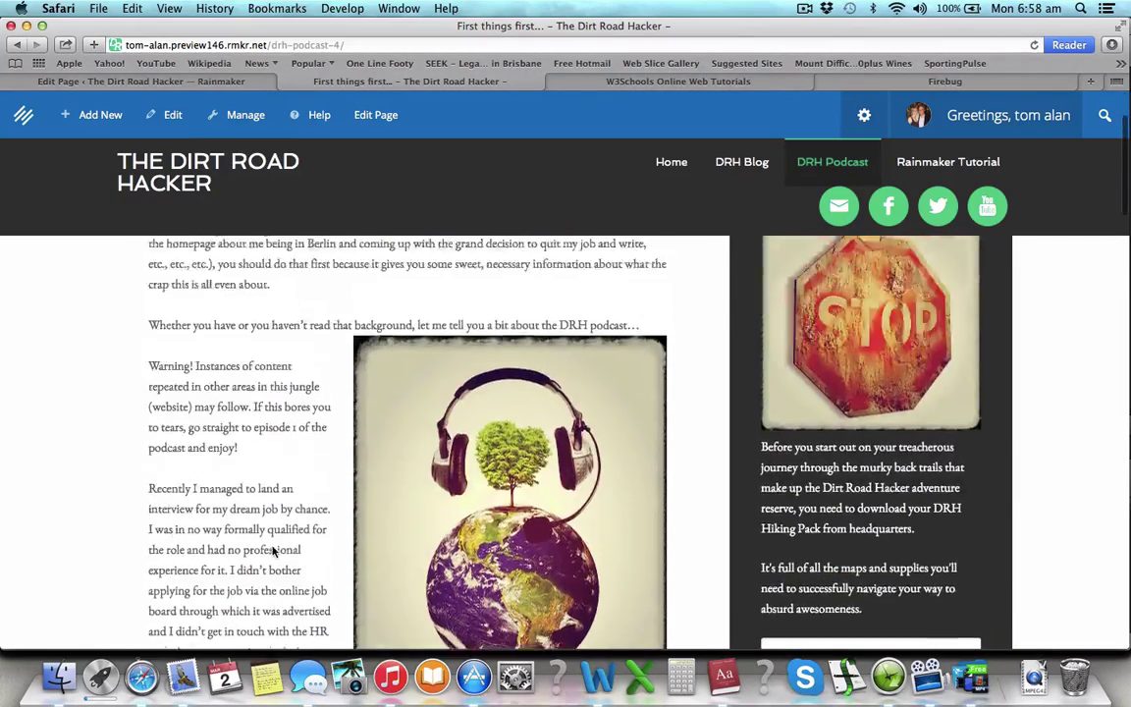
scroll(274, 552, "up", 2)
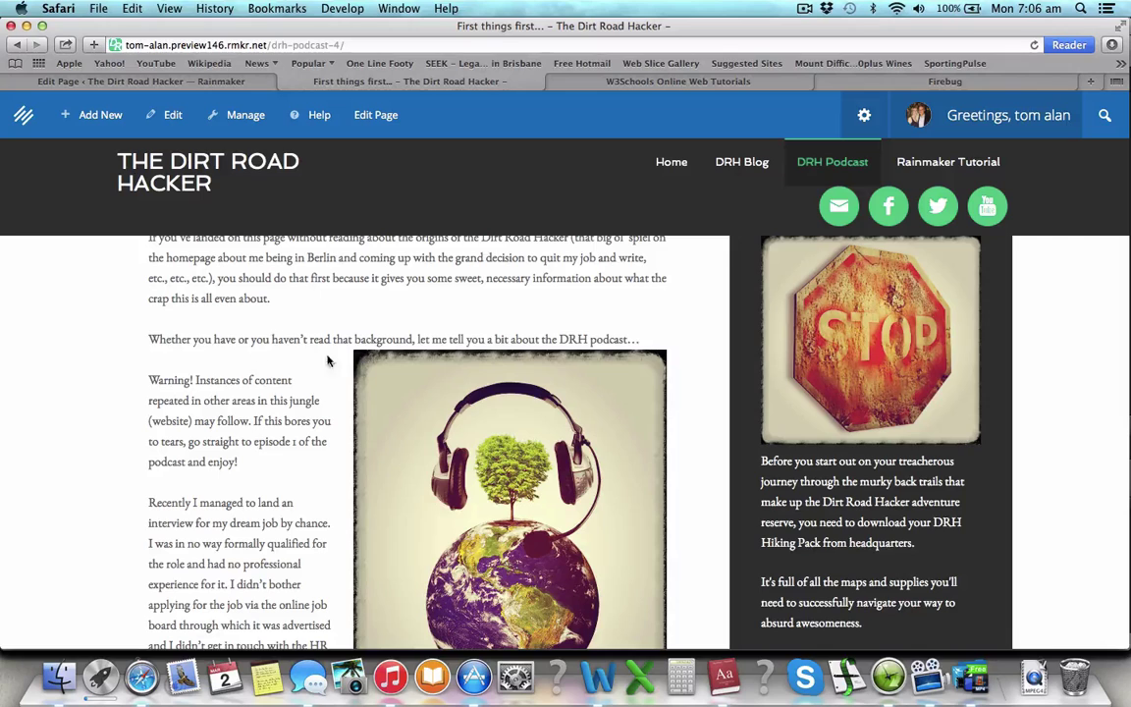
scroll(614, 402, "up", 2)
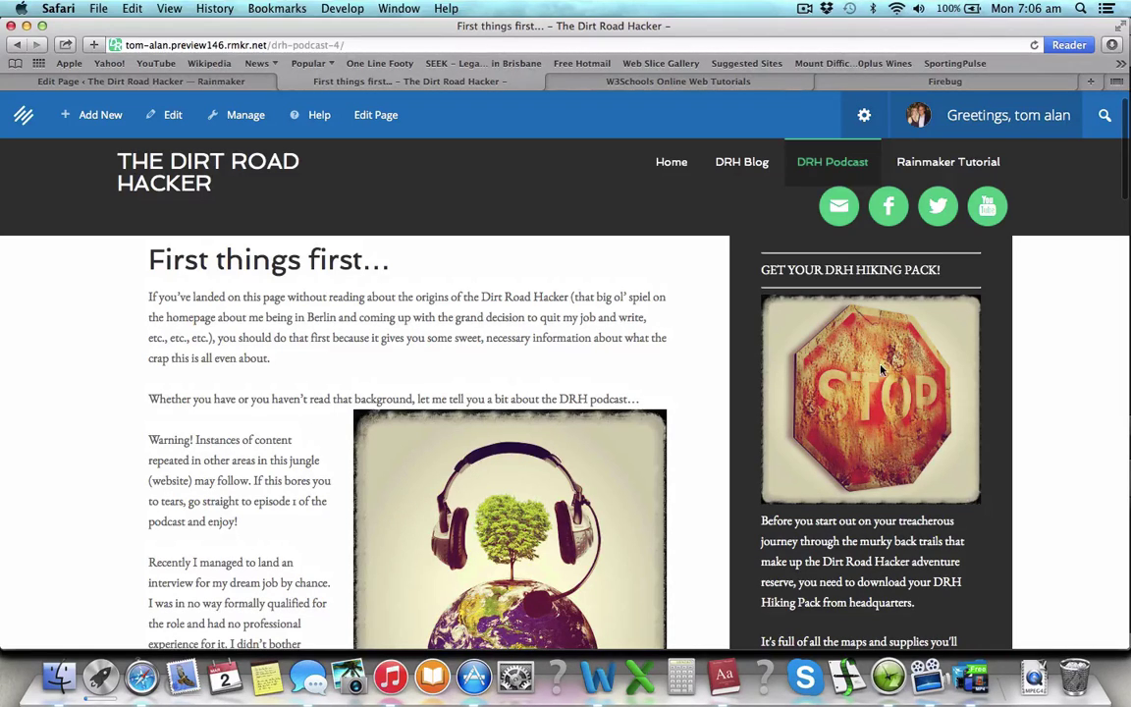
Change the headphones-and-globe image's alignment to Left in its image details and apply the change in the page editor.
left_click(187, 81)
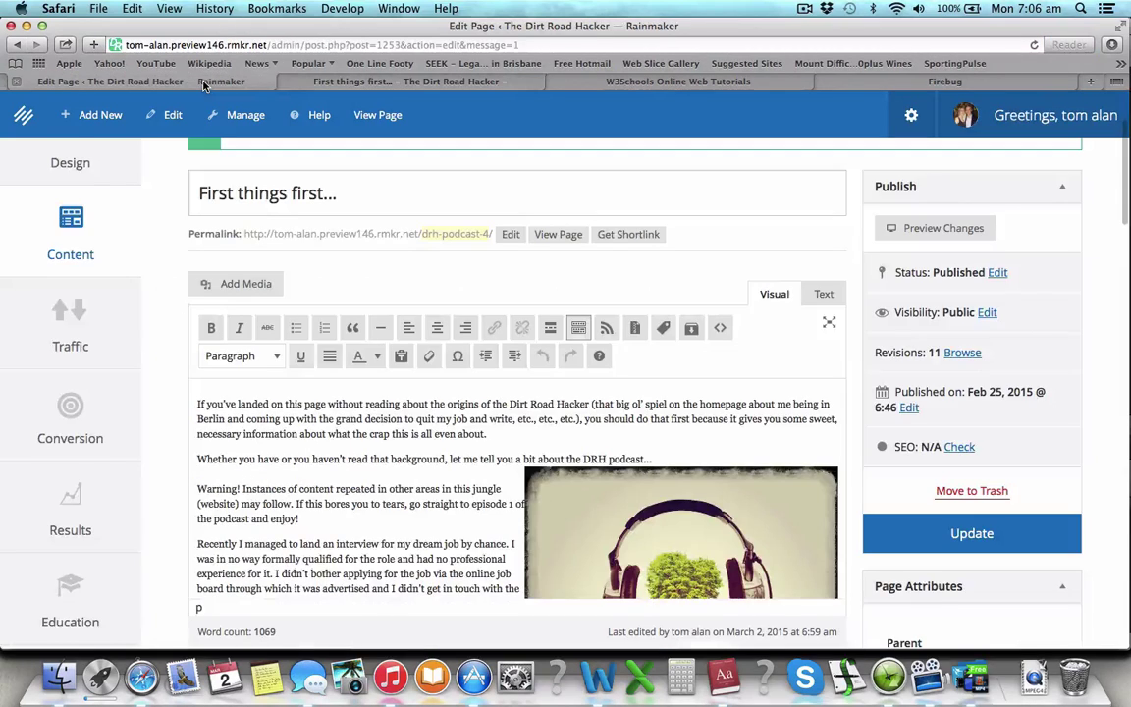
scroll(499, 454, "down", 2)
left_click(698, 482)
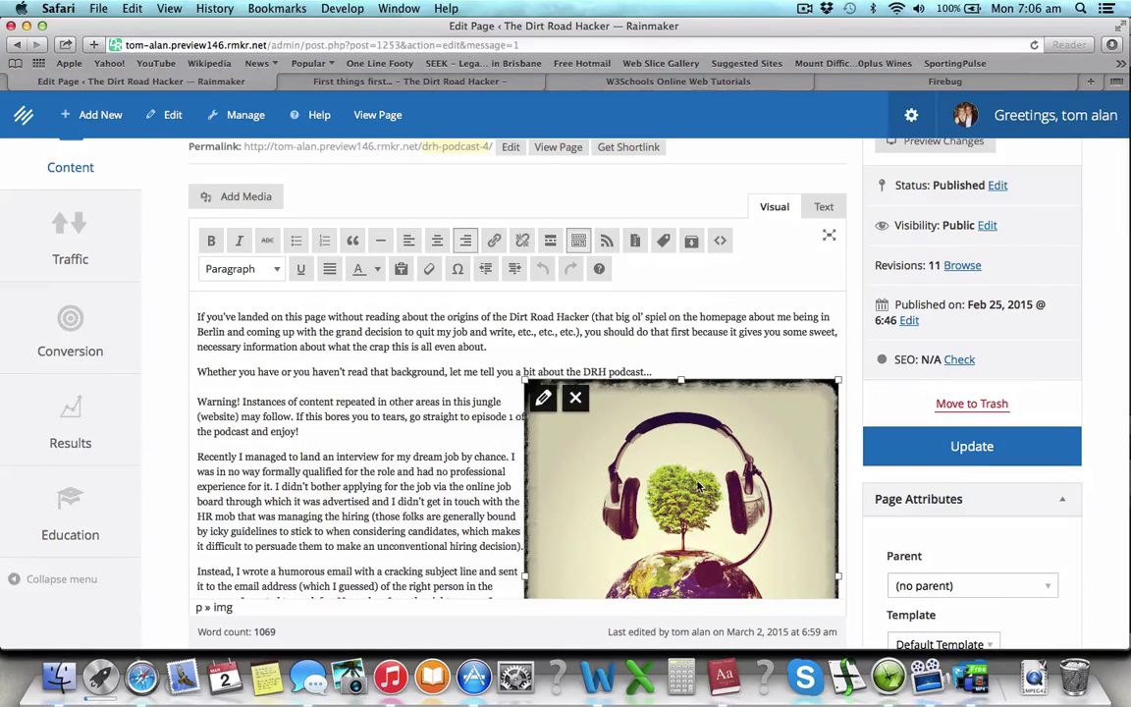
left_click(546, 400)
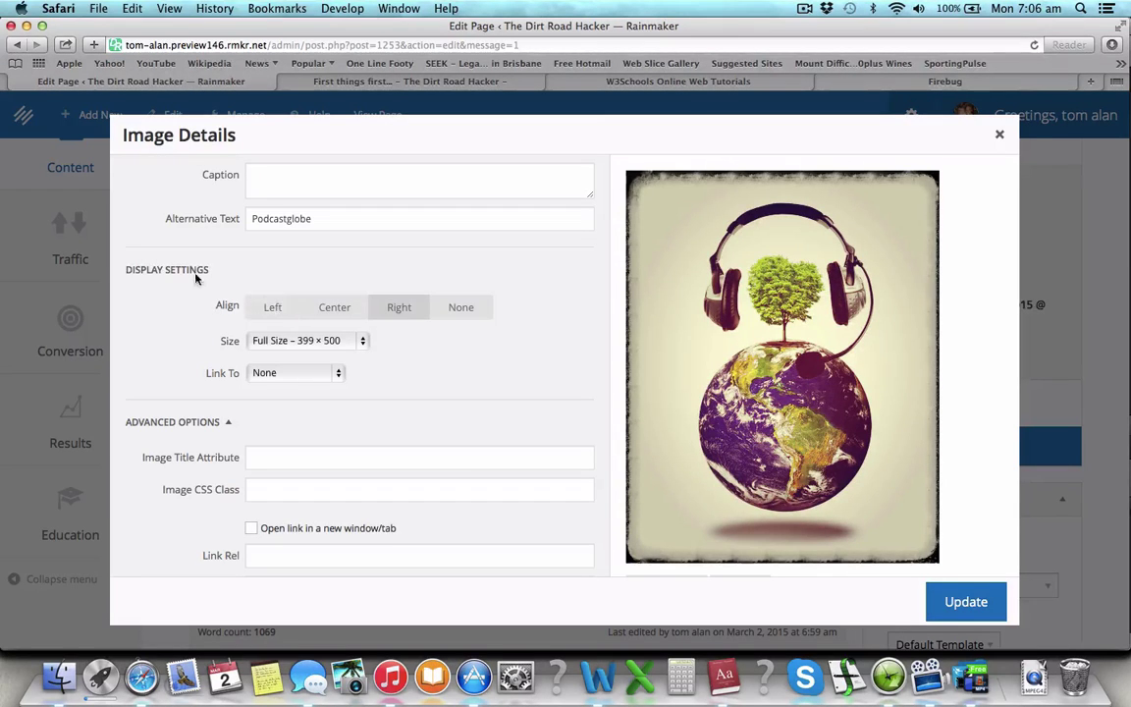
left_click(273, 307)
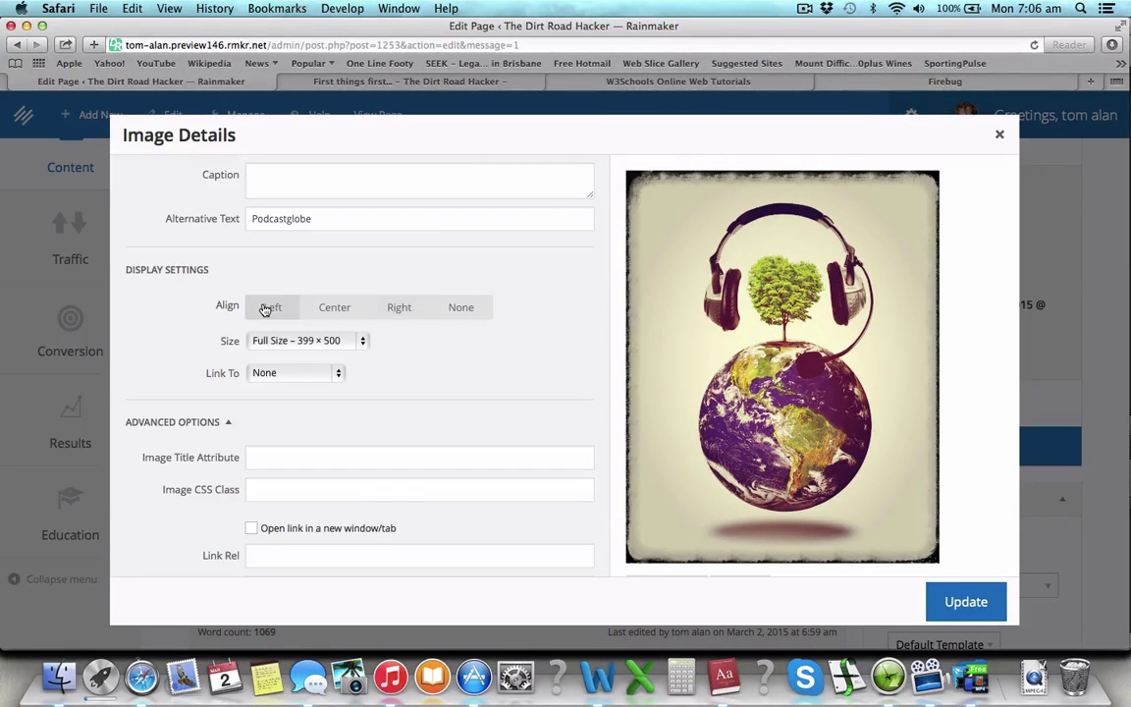
scroll(434, 429, "down", 1)
scroll(433, 426, "down", 2)
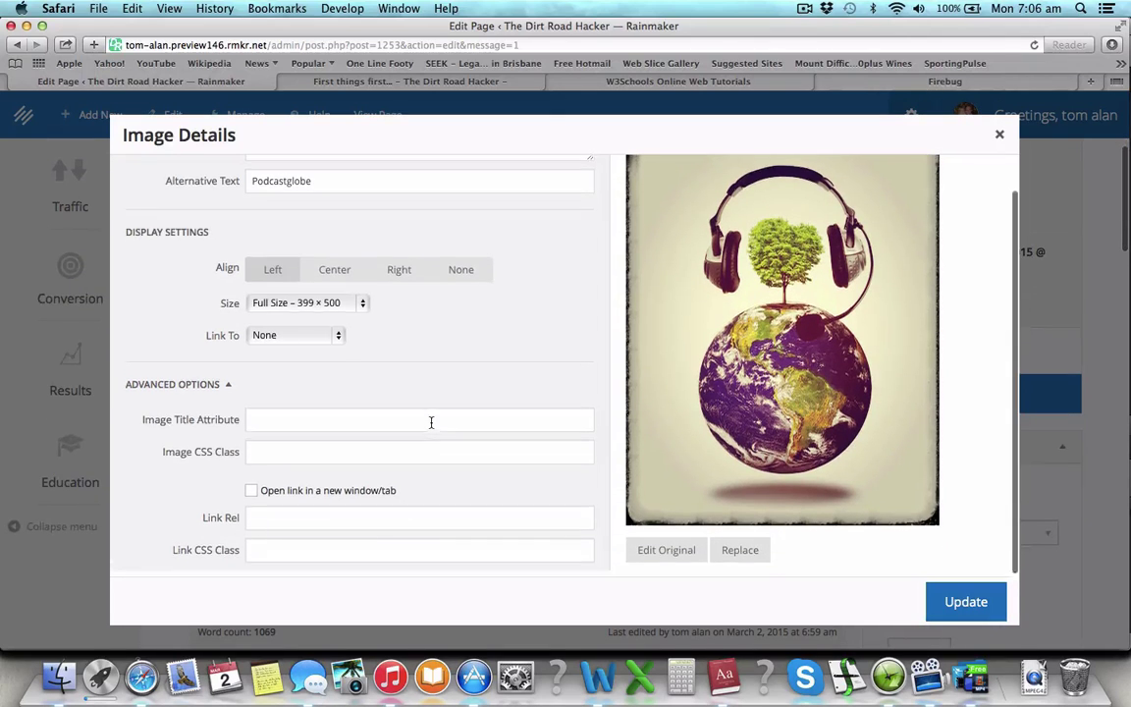
left_click(966, 603)
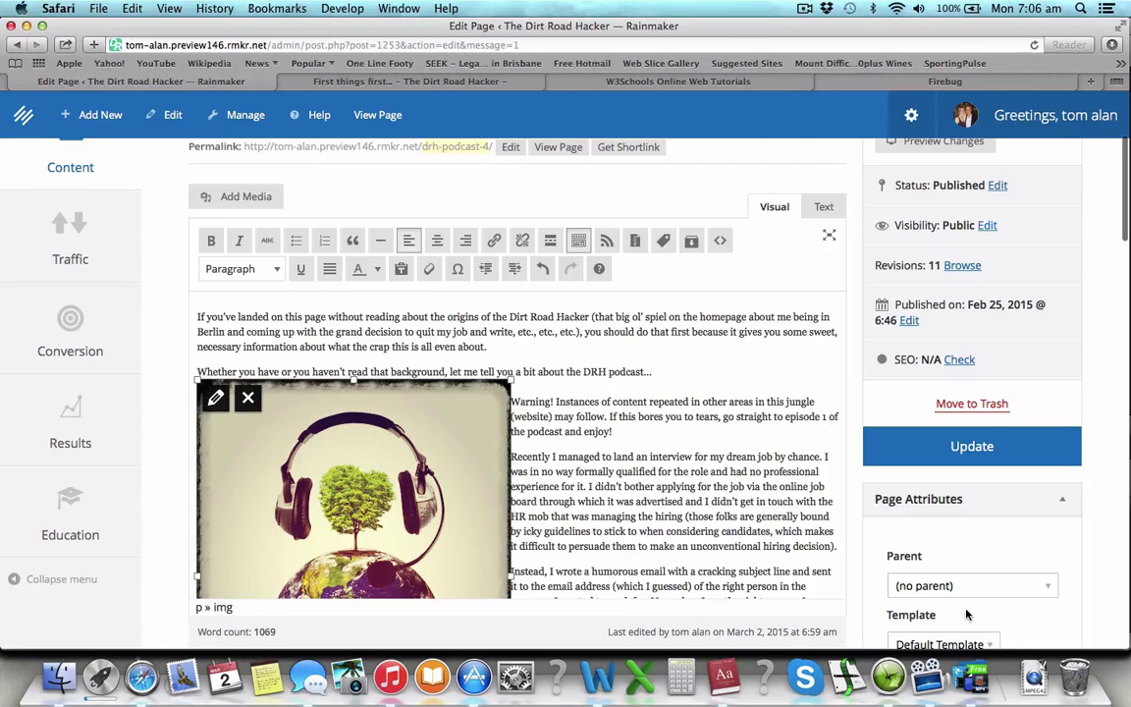
left_click(521, 372)
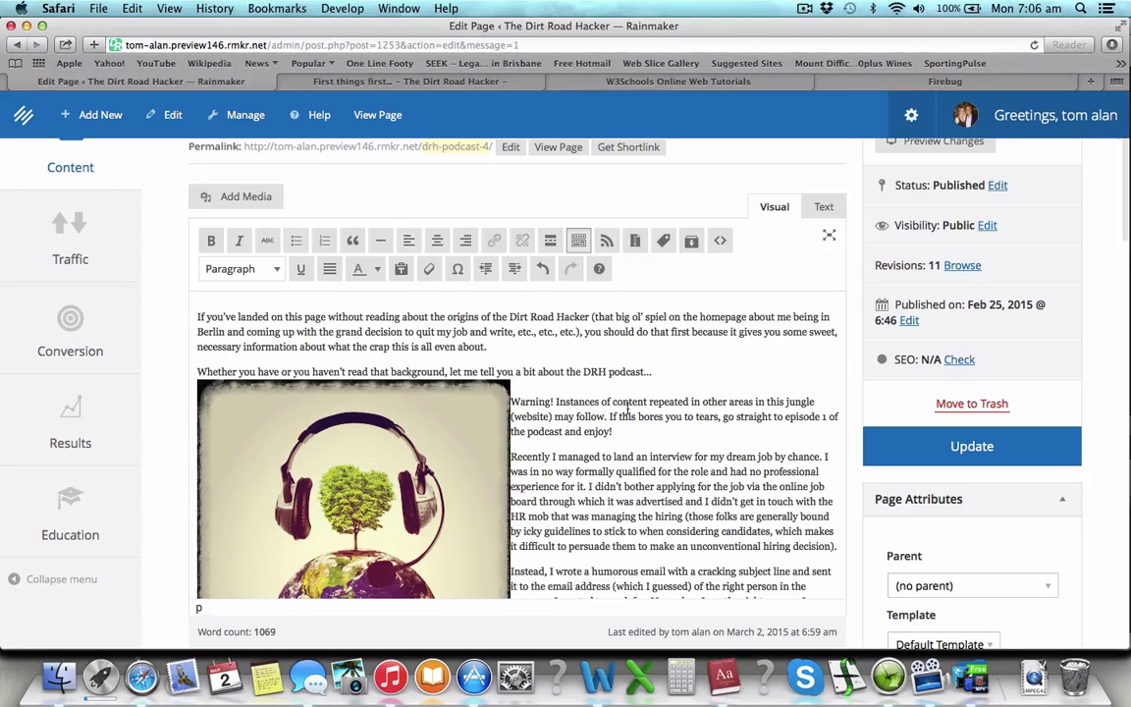
Update the page with the left-aligned image and review its layout on the live DRH Podcast page.
left_click(905, 460)
left_click(332, 80)
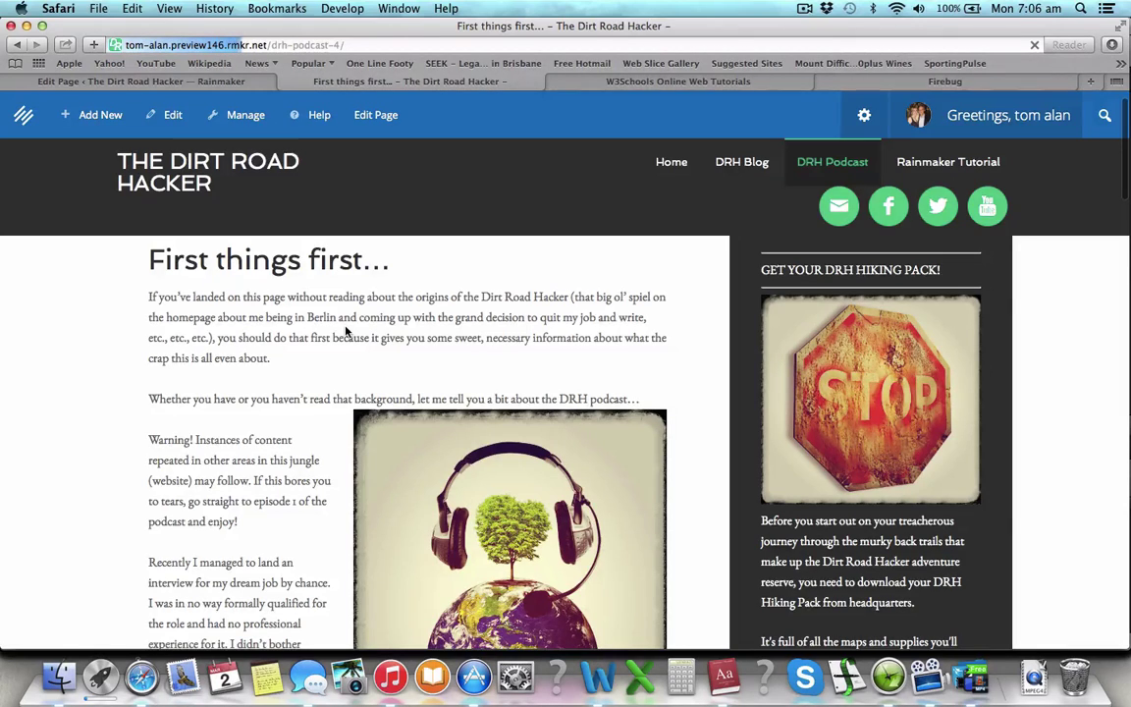
scroll(523, 478, "down", 2)
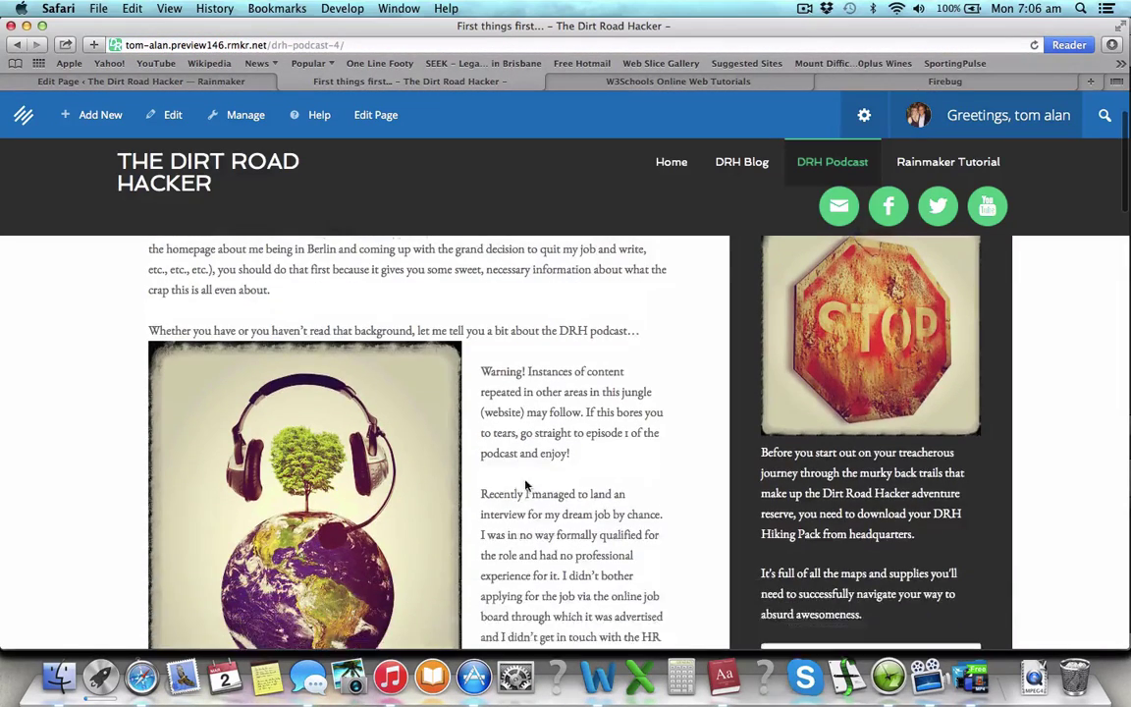
scroll(523, 478, "up", 3)
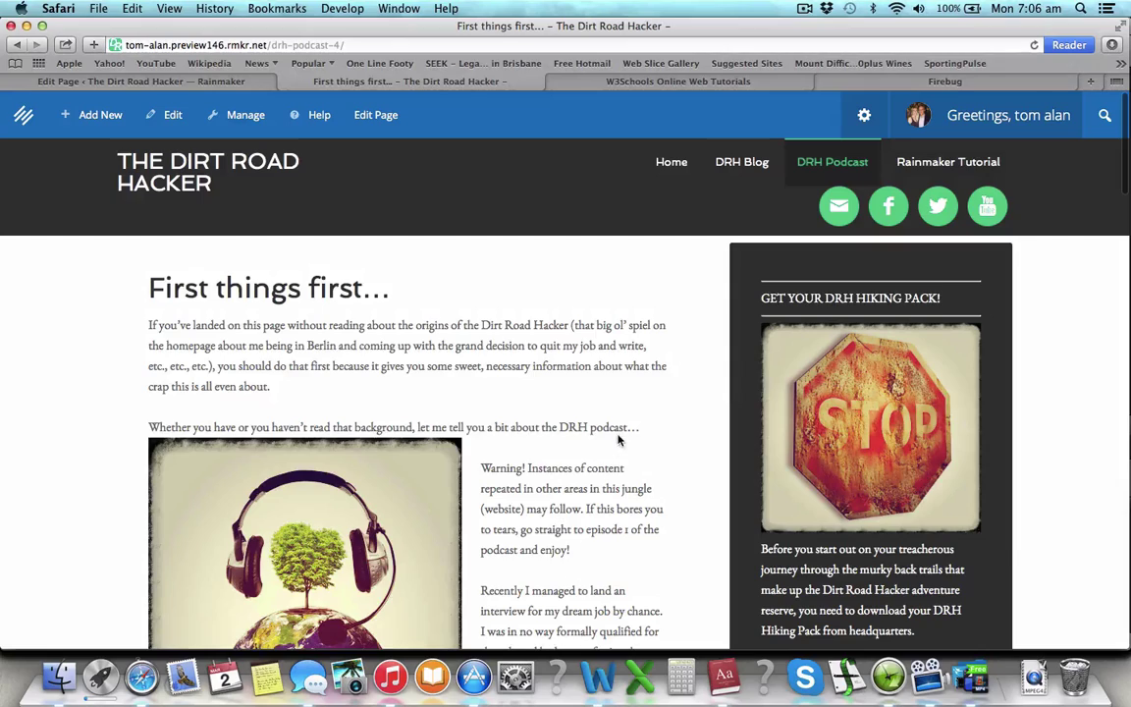
scroll(427, 392, "down", 5)
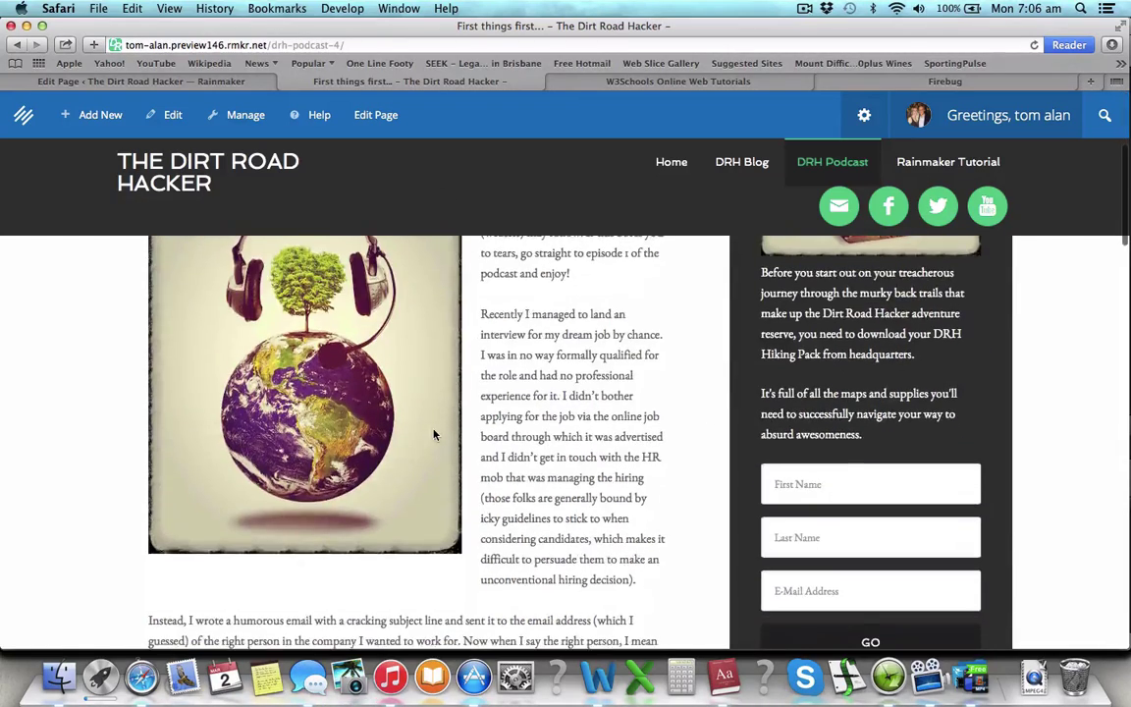
Back in the page editor, upload the "butt" image from the Images folder for the section where the podcast's purpose is introduced.
left_click(238, 83)
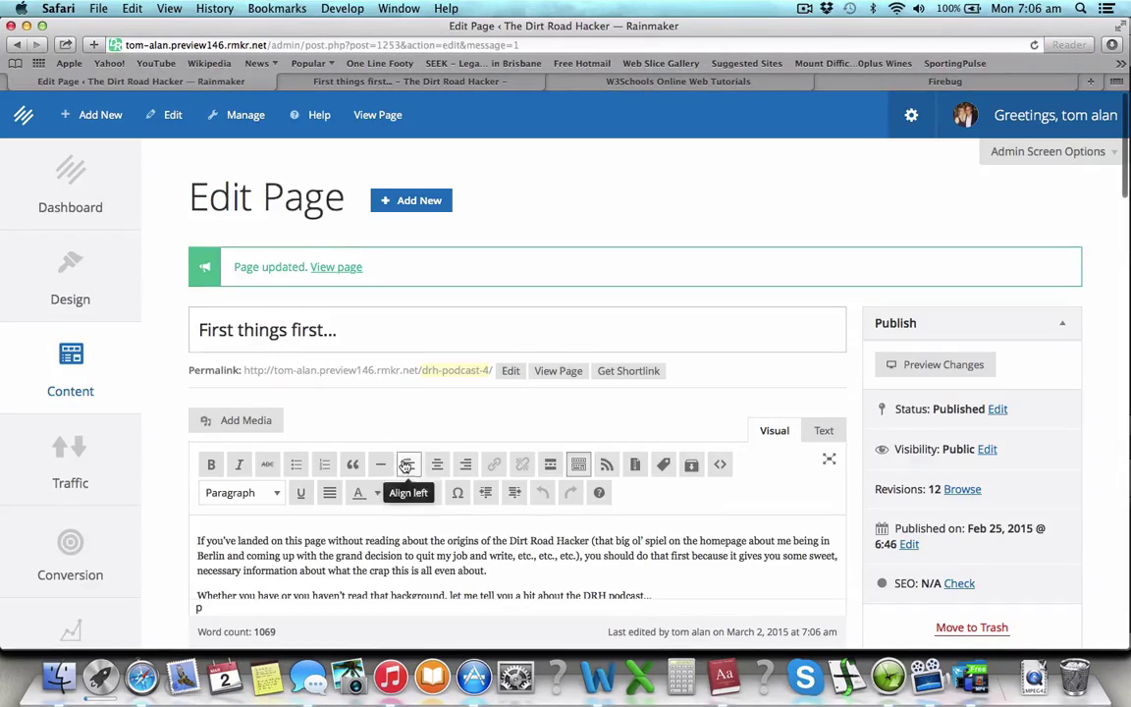
scroll(407, 476, "down", 10)
scroll(414, 483, "down", 5)
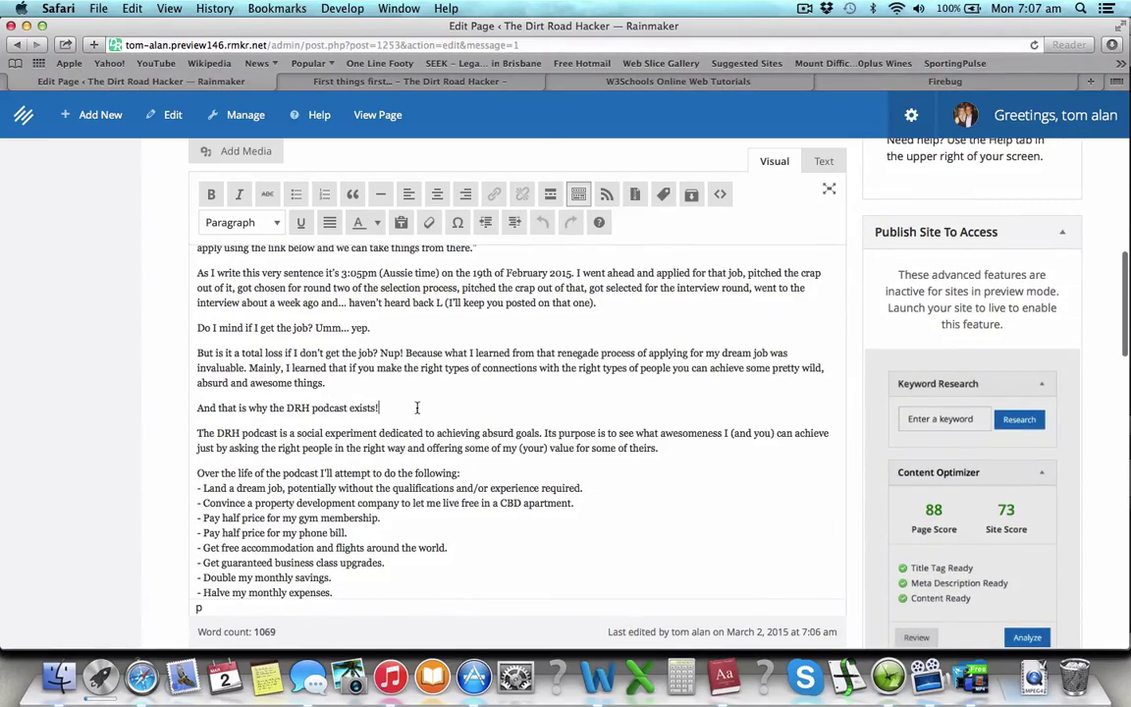
scroll(528, 515, "down", 15)
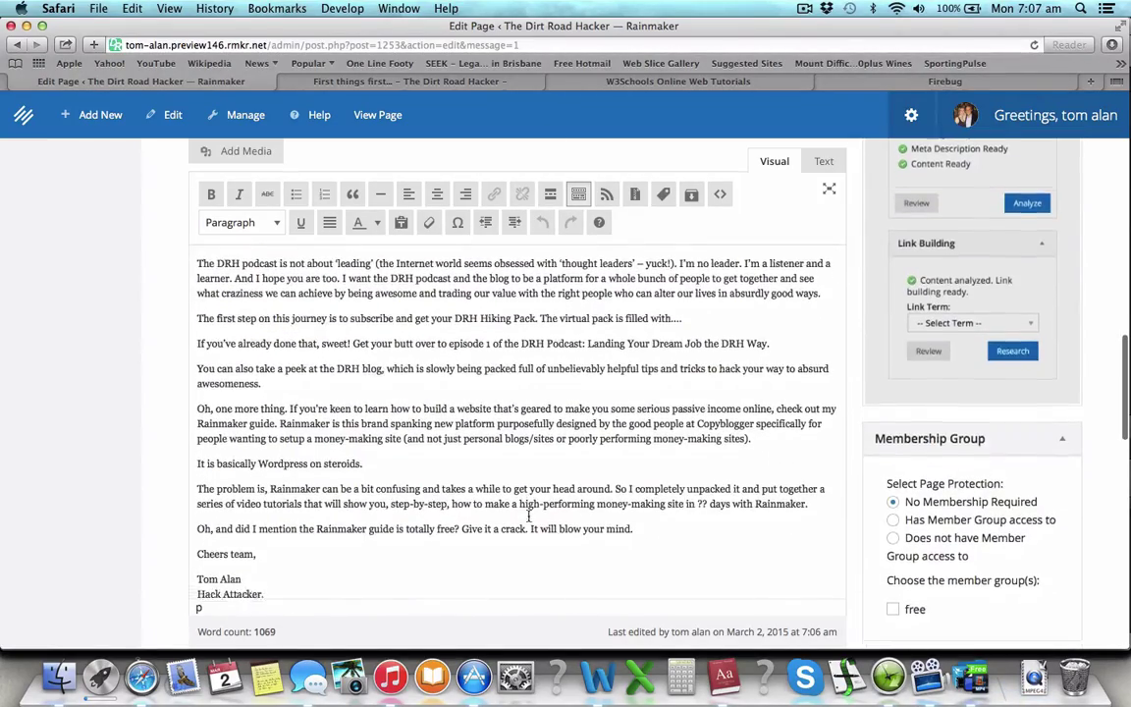
scroll(528, 515, "up", 6)
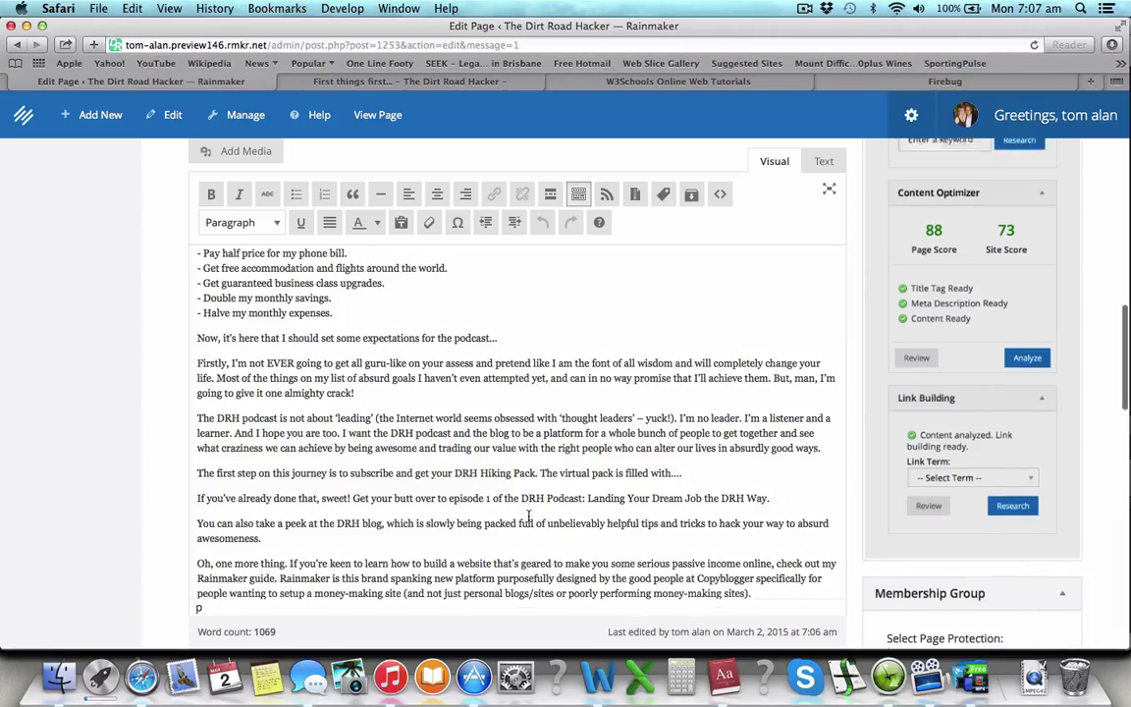
scroll(528, 516, "up", 4)
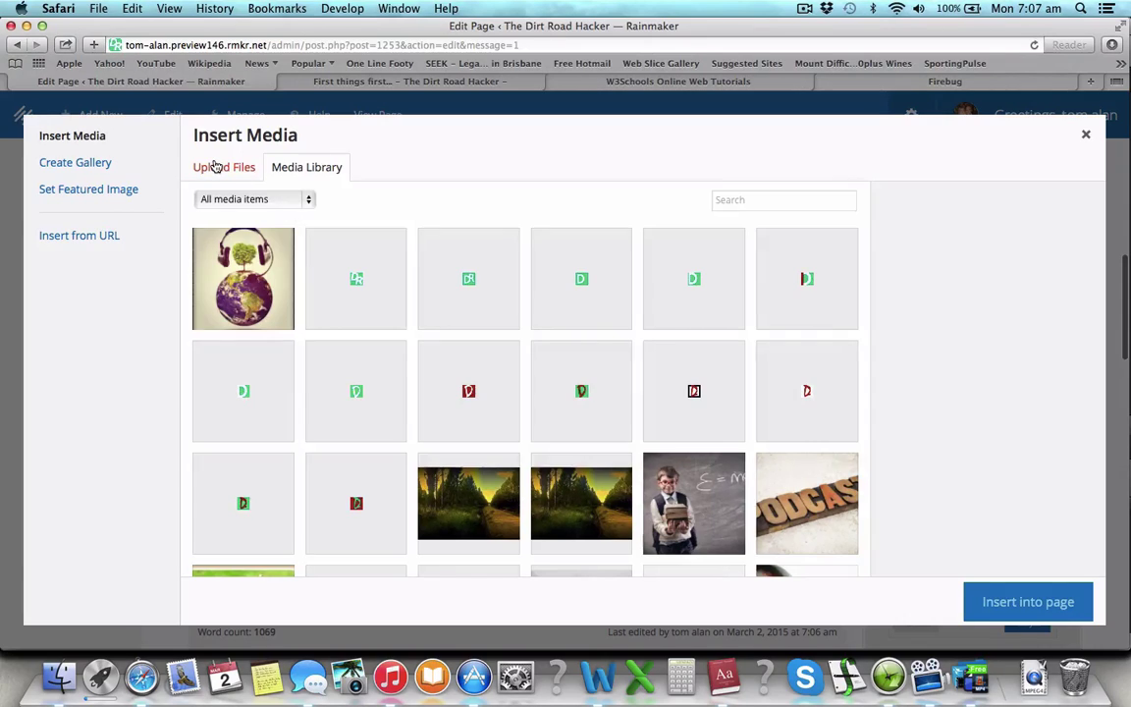
left_click(216, 167)
left_click(613, 382)
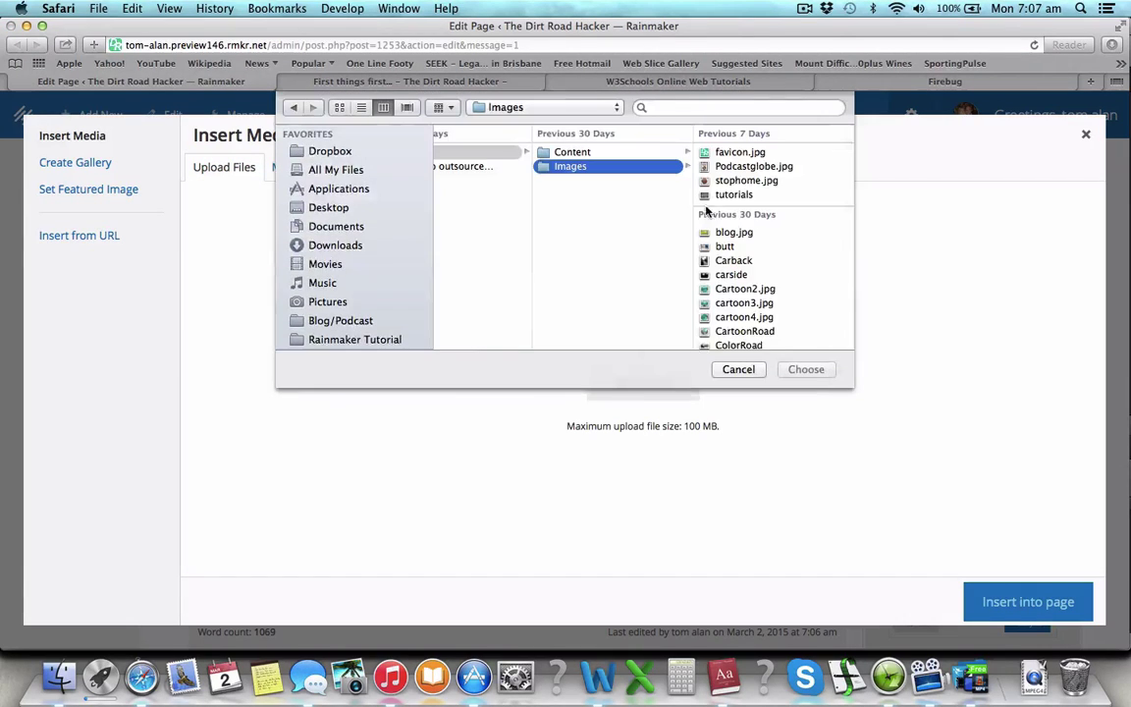
left_click(731, 245)
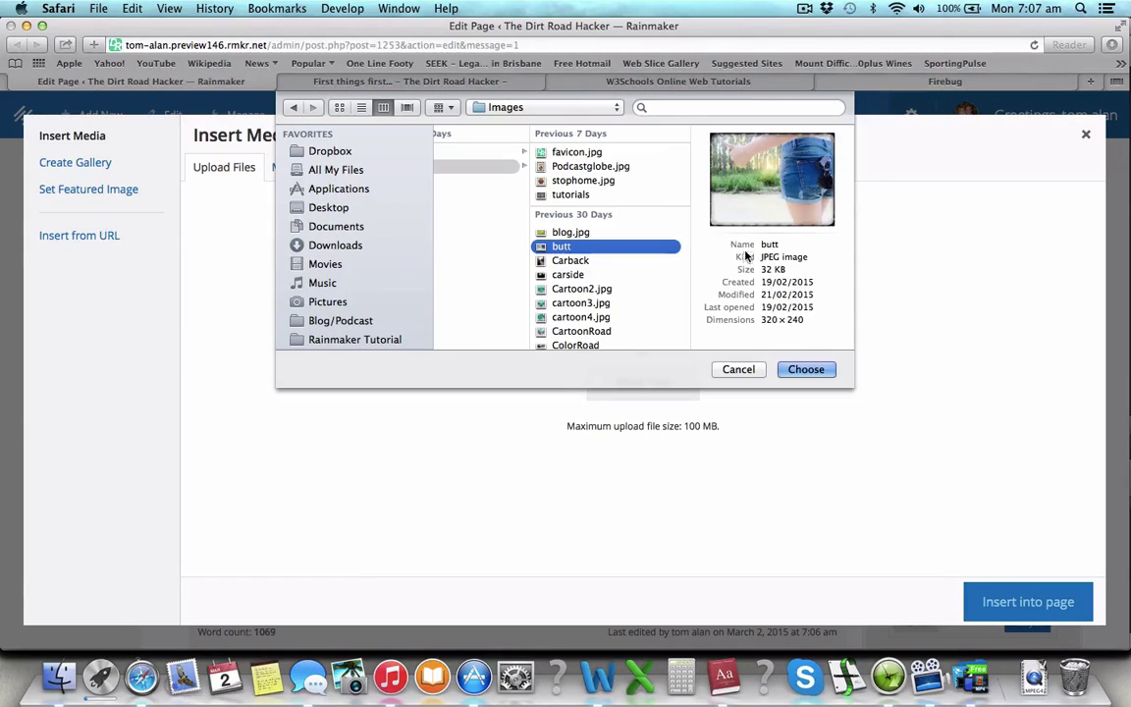
left_click(805, 369)
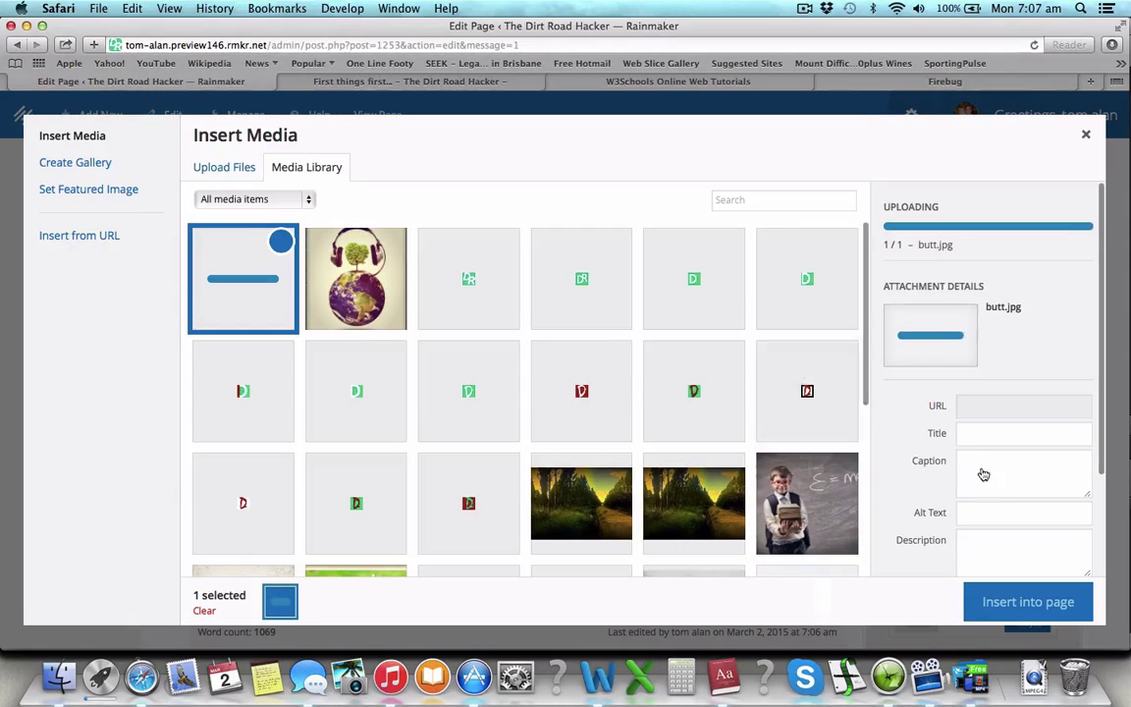
Insert the "butt" image at full size with Right alignment beside the paragraph starting "The DRH podcast is a social experiment".
scroll(996, 496, "down", 3)
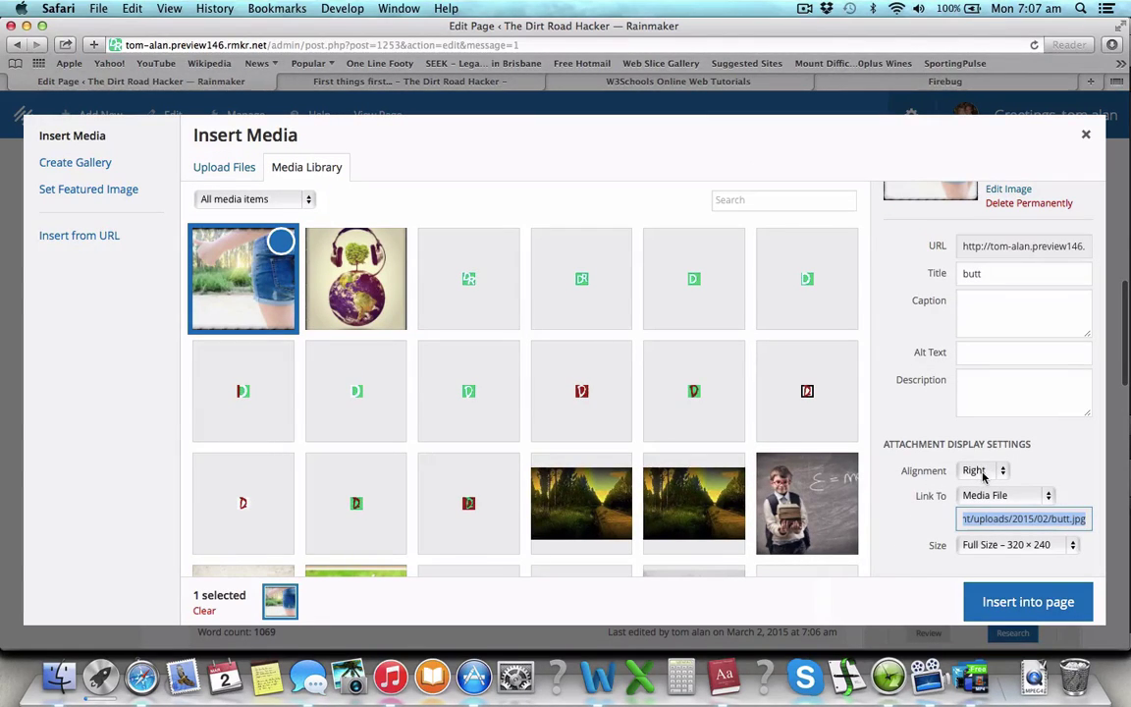
left_click(982, 473)
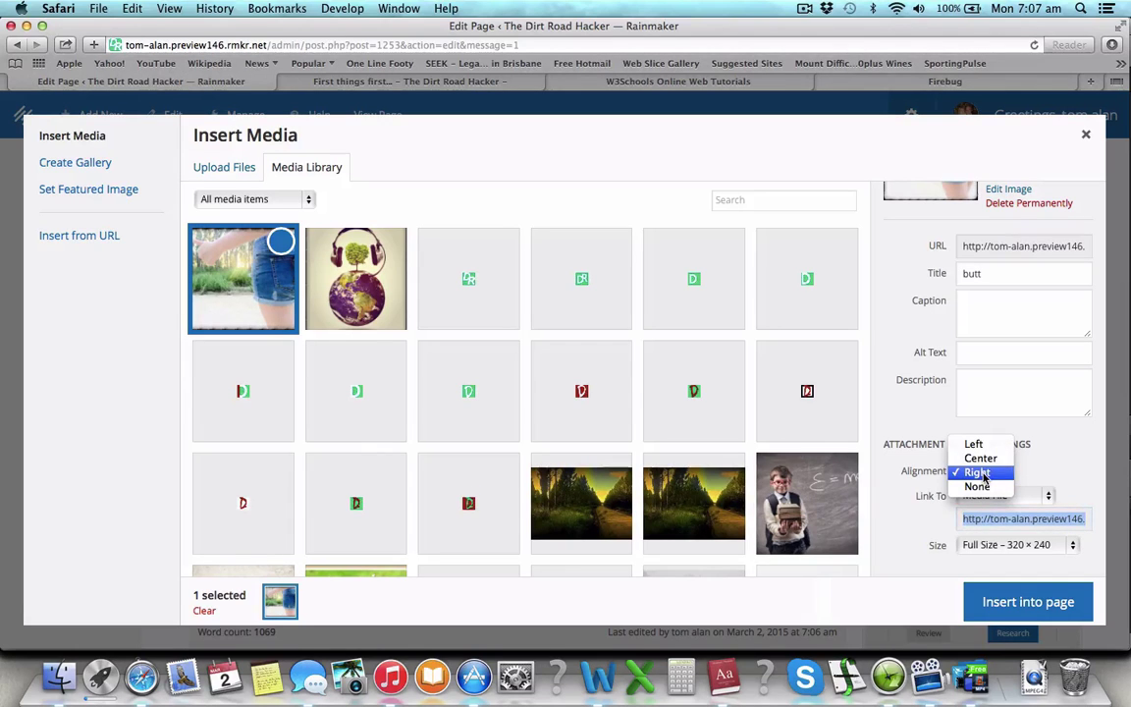
left_click(977, 472)
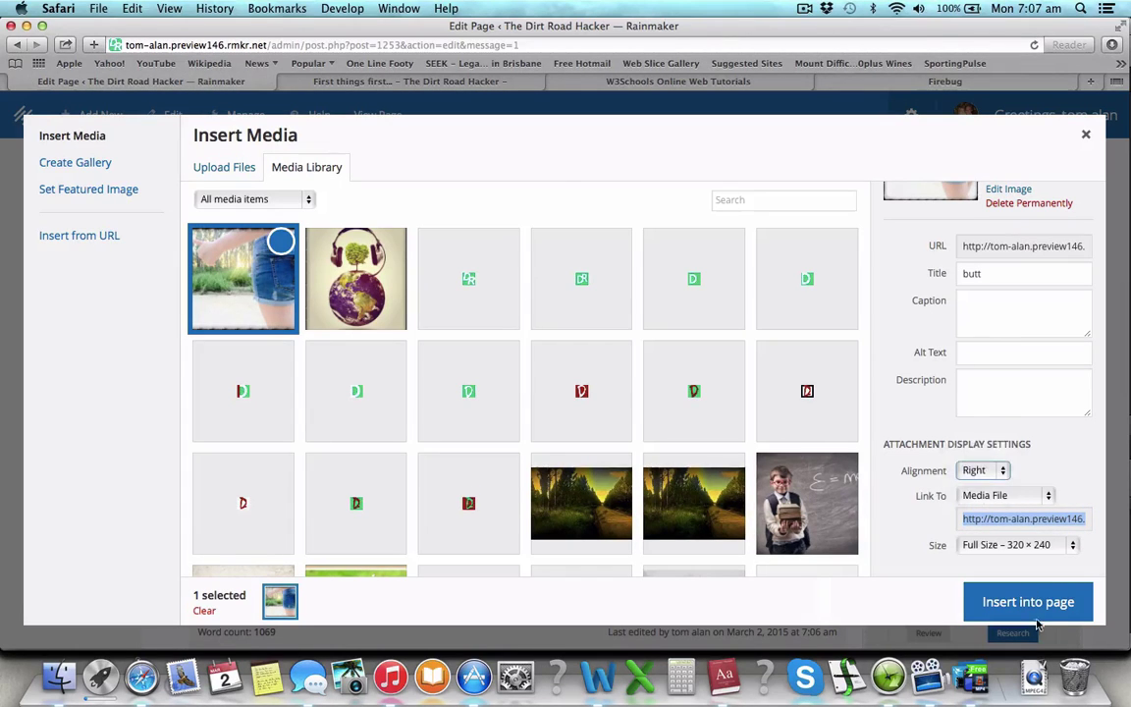
left_click(1031, 601)
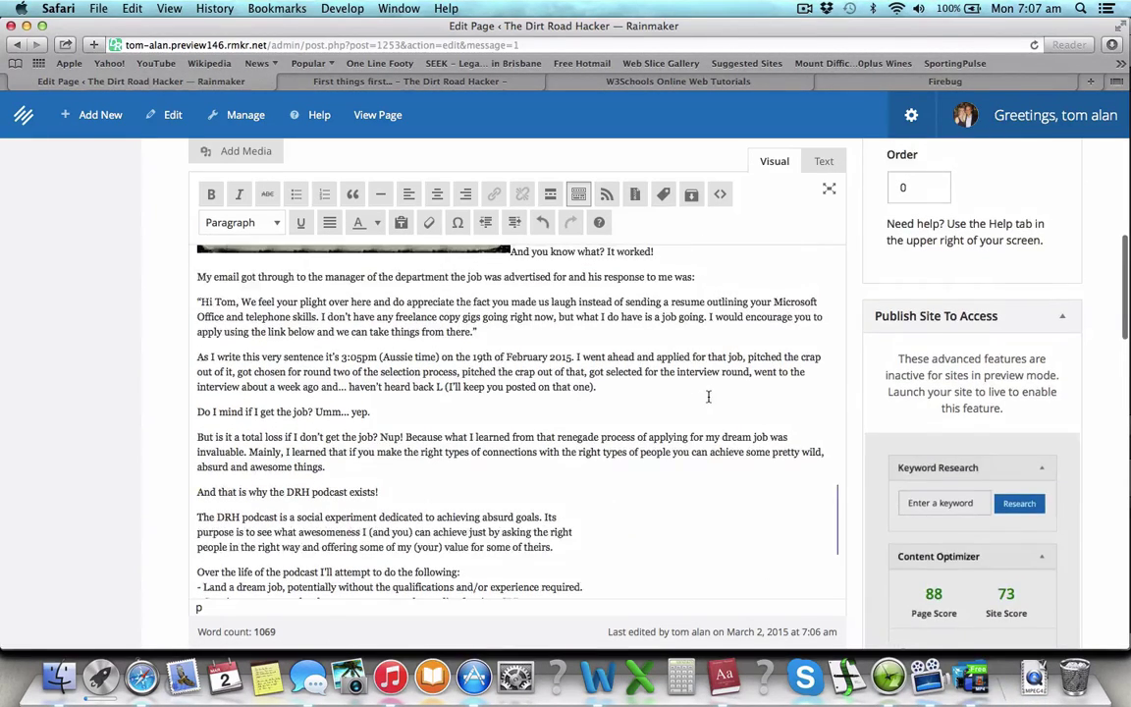
Add an empty line below "Cheers team," at the end of the page and upload the "sign" image from the Images folder.
scroll(708, 397, "down", 10)
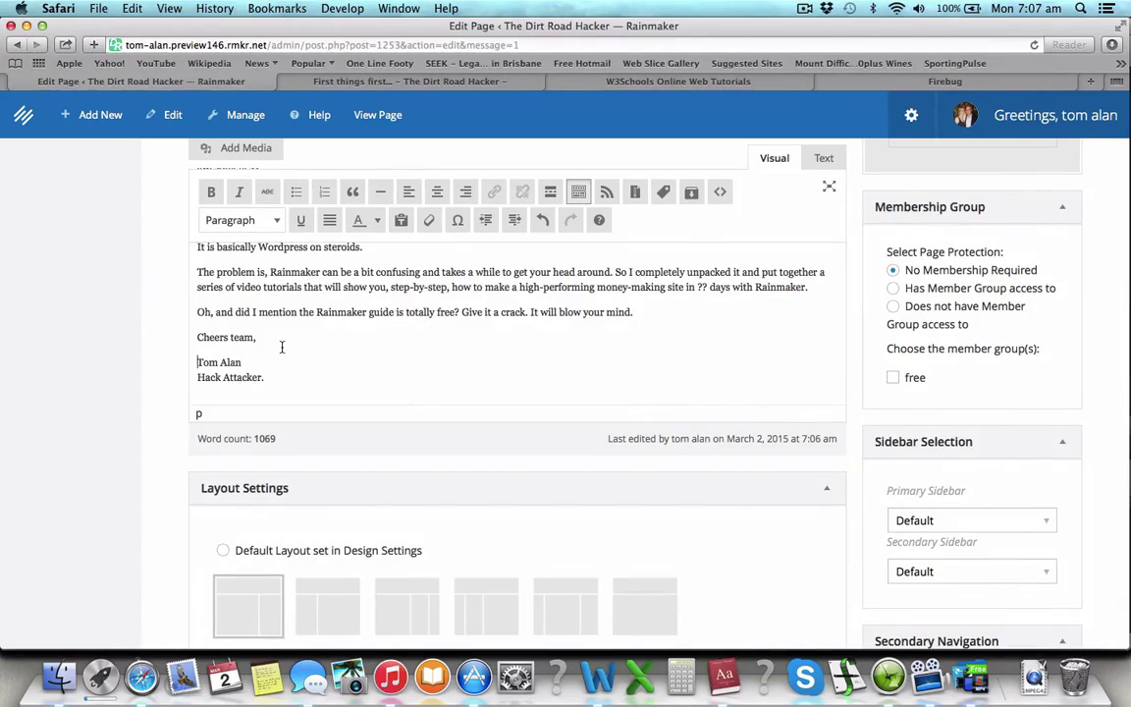
left_click(282, 346)
key("Return")
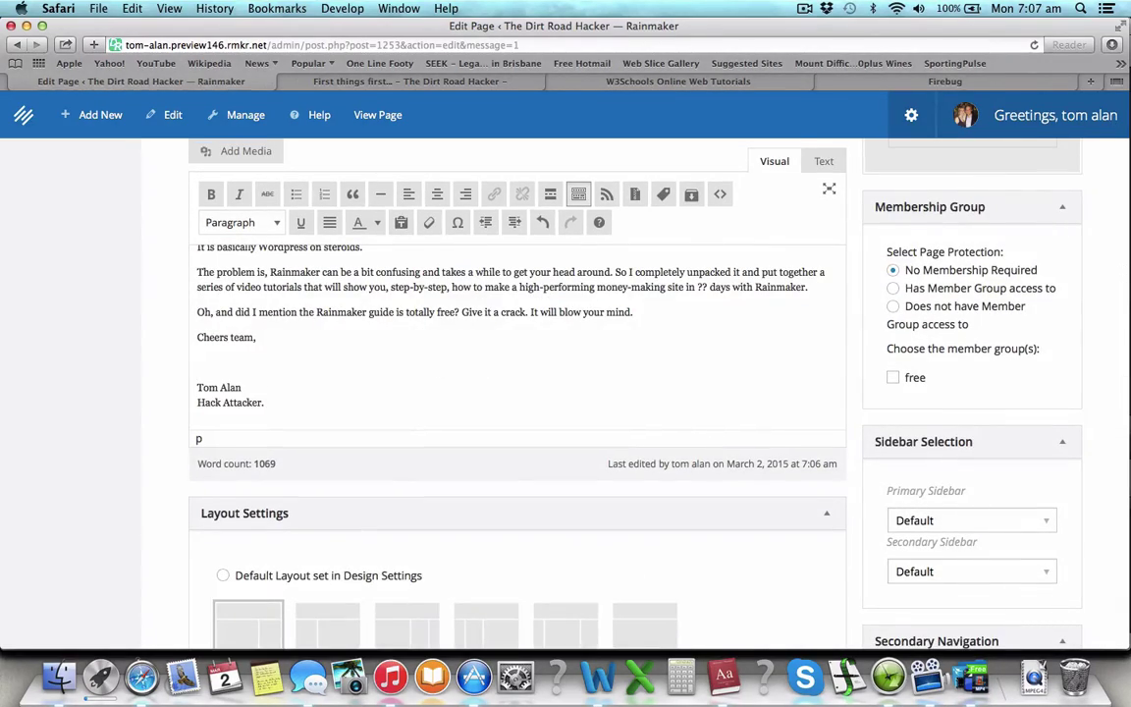
left_click(240, 151)
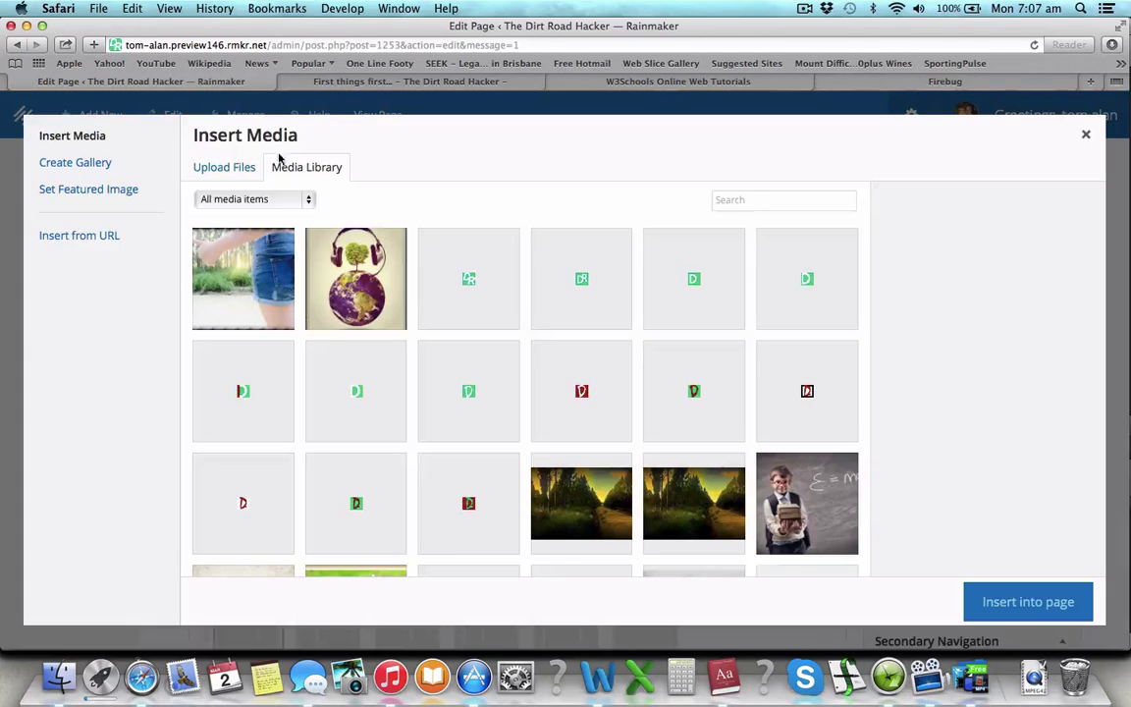
left_click(224, 167)
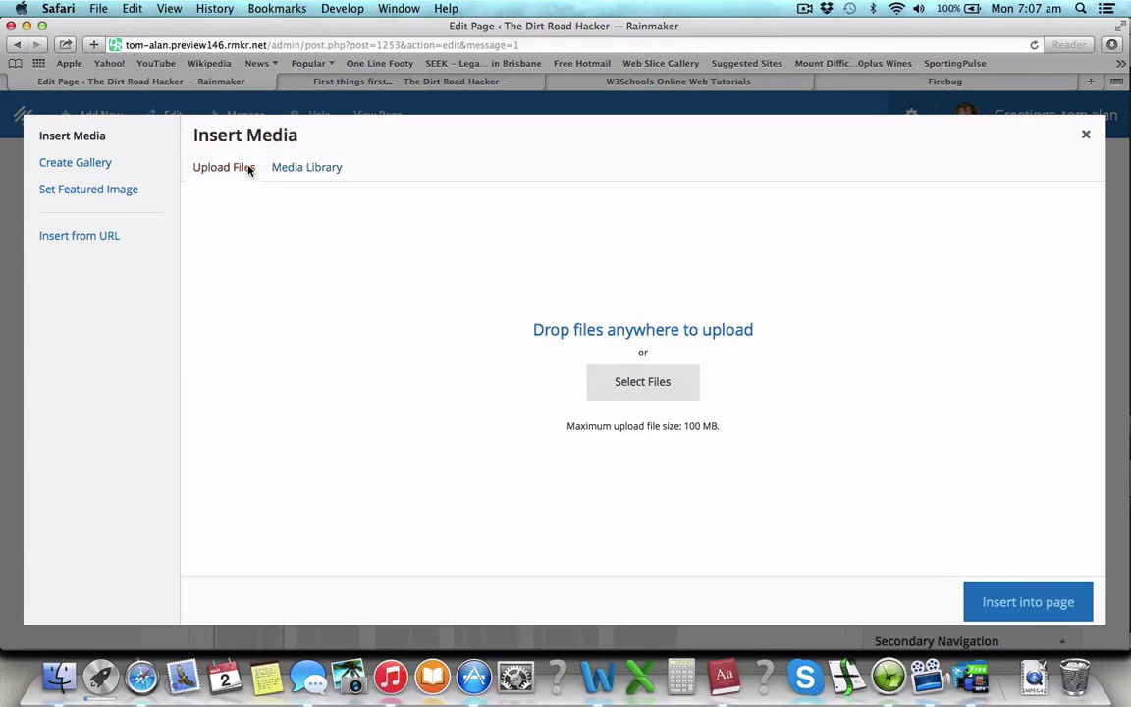
left_click(648, 387)
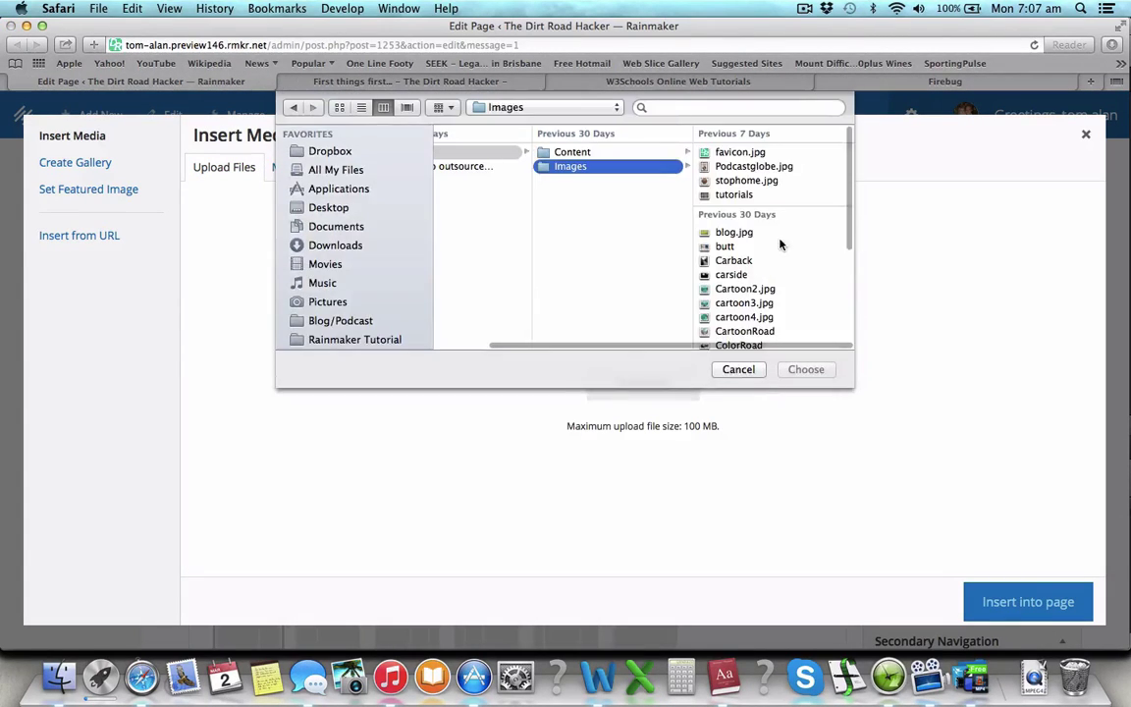
scroll(756, 294, "down", 10)
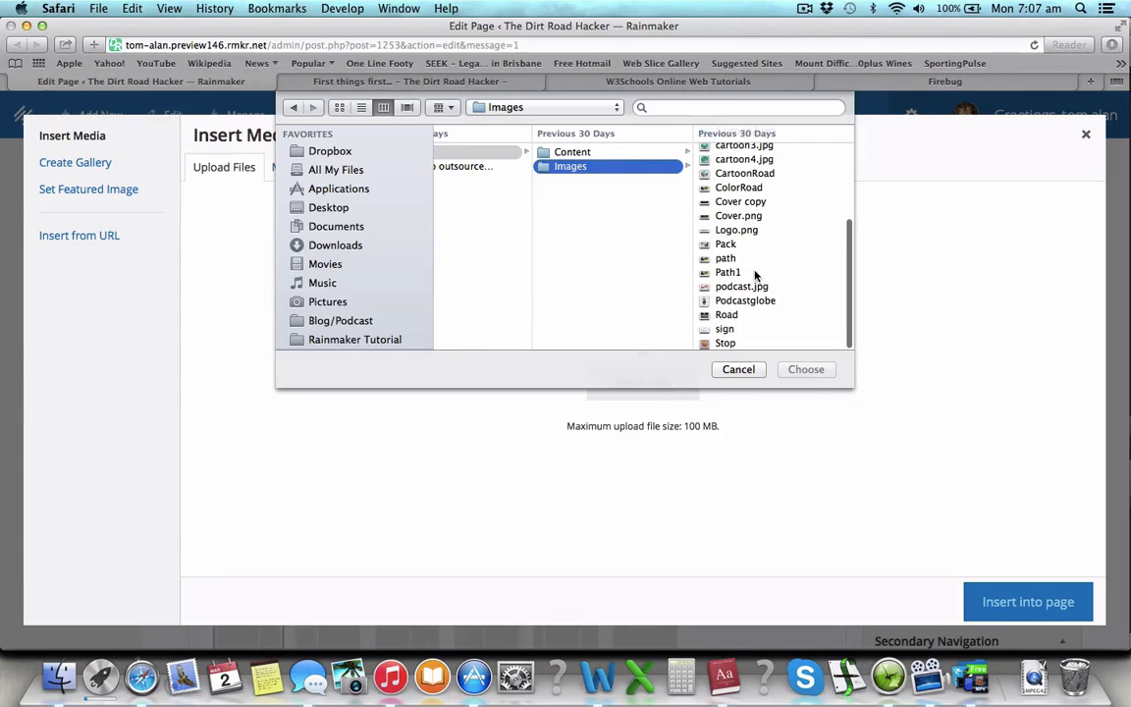
left_click(727, 329)
left_click(806, 370)
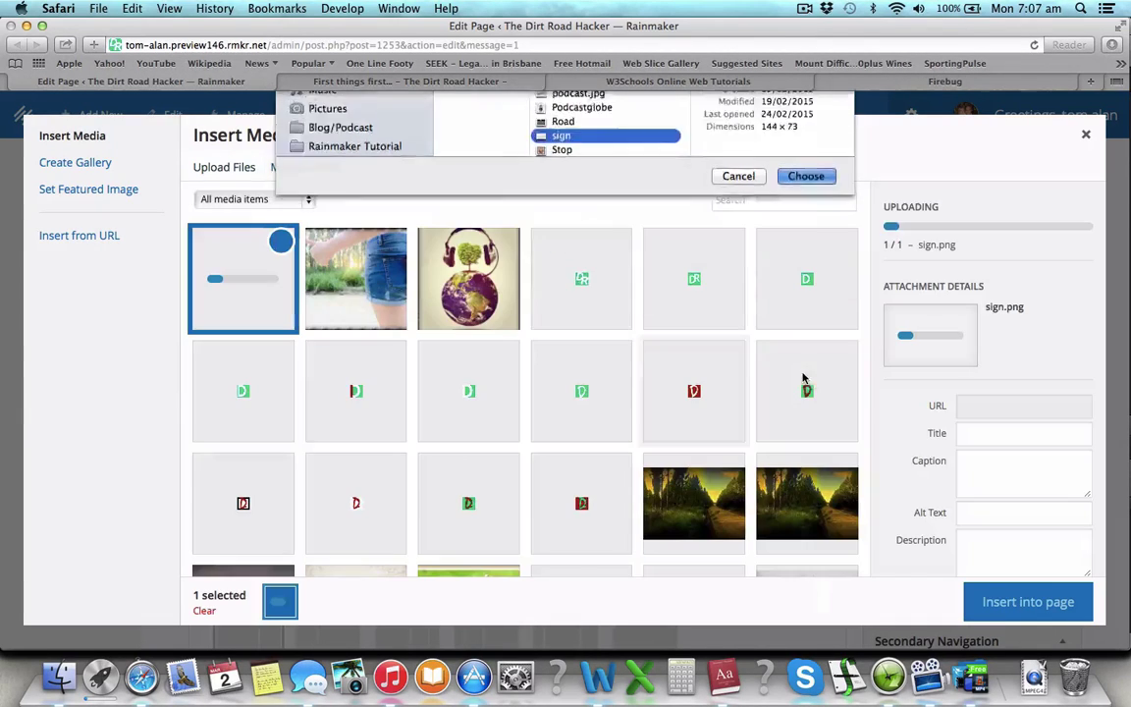
Insert the signature image at full size with Left alignment under "Cheers team," and select it in the editor.
scroll(1034, 456, "down", 4)
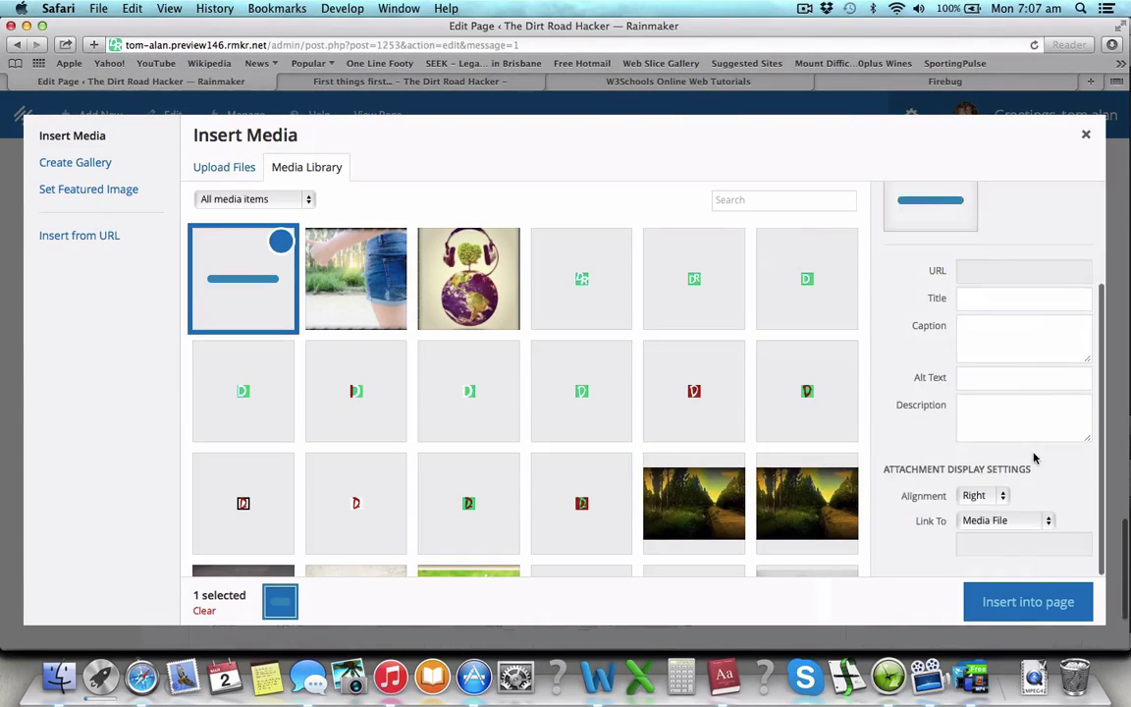
left_click(982, 471)
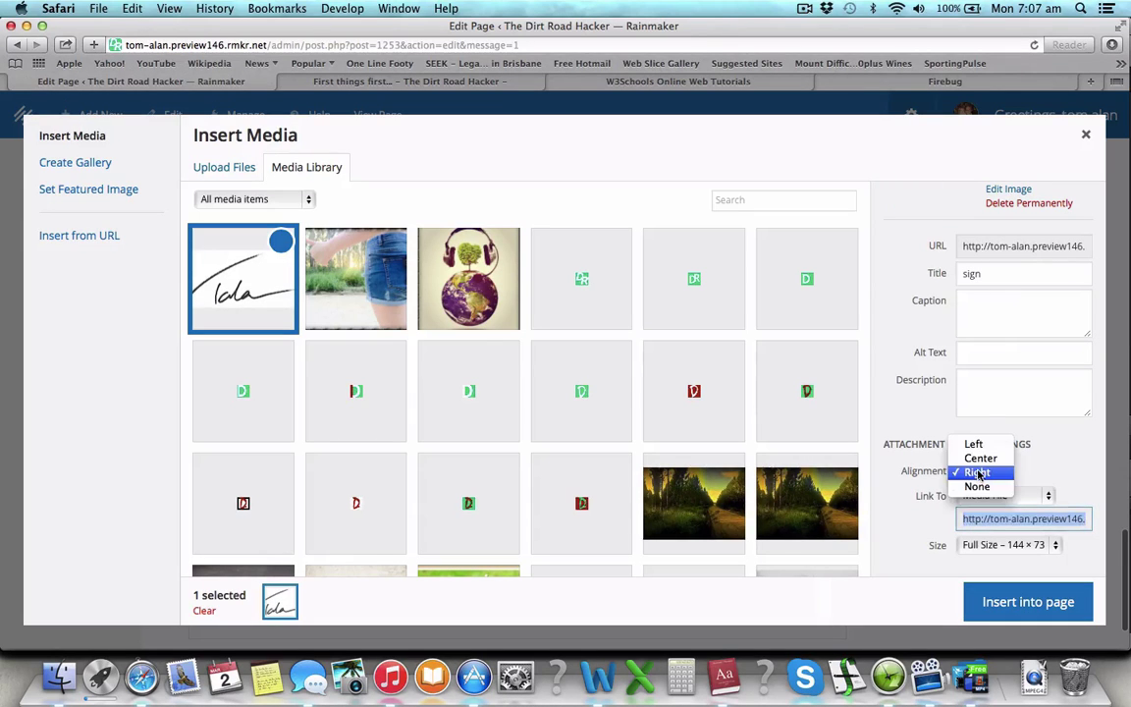
left_click(972, 445)
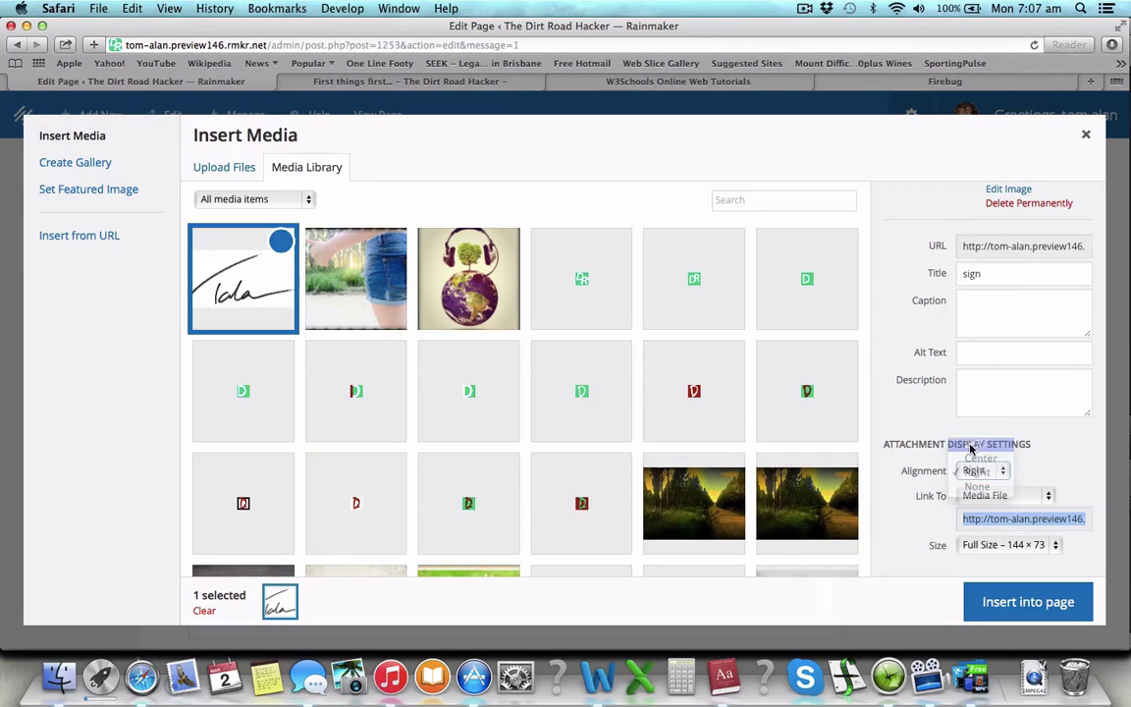
left_click(1025, 600)
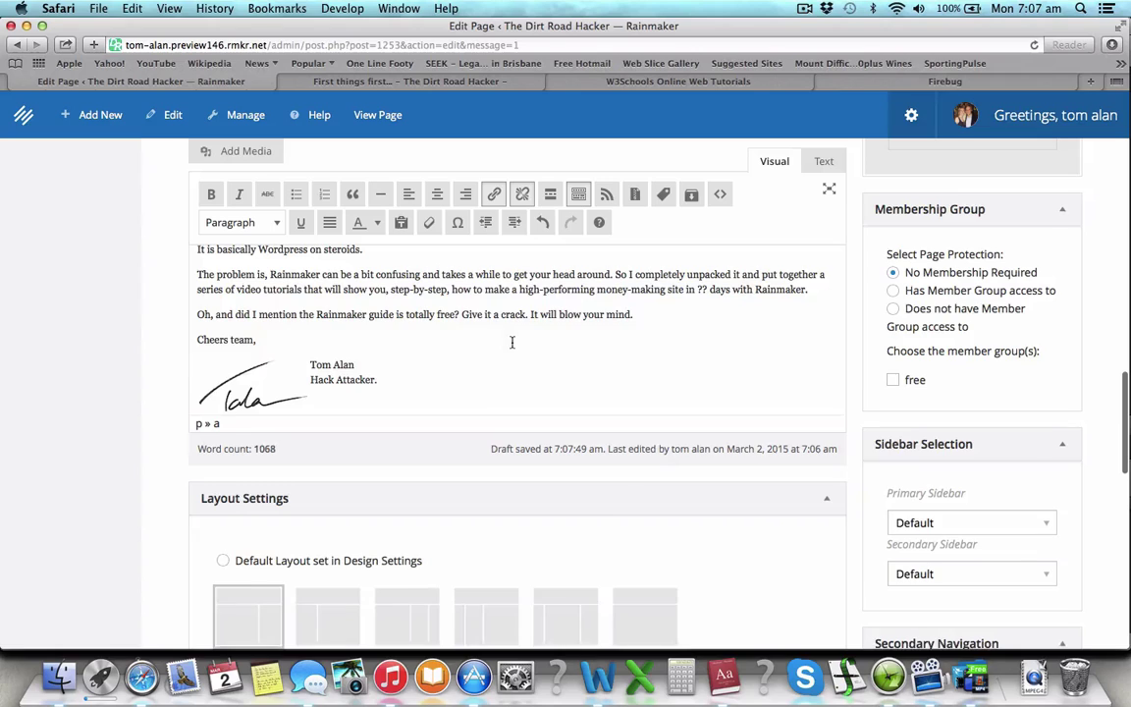
left_click(305, 364)
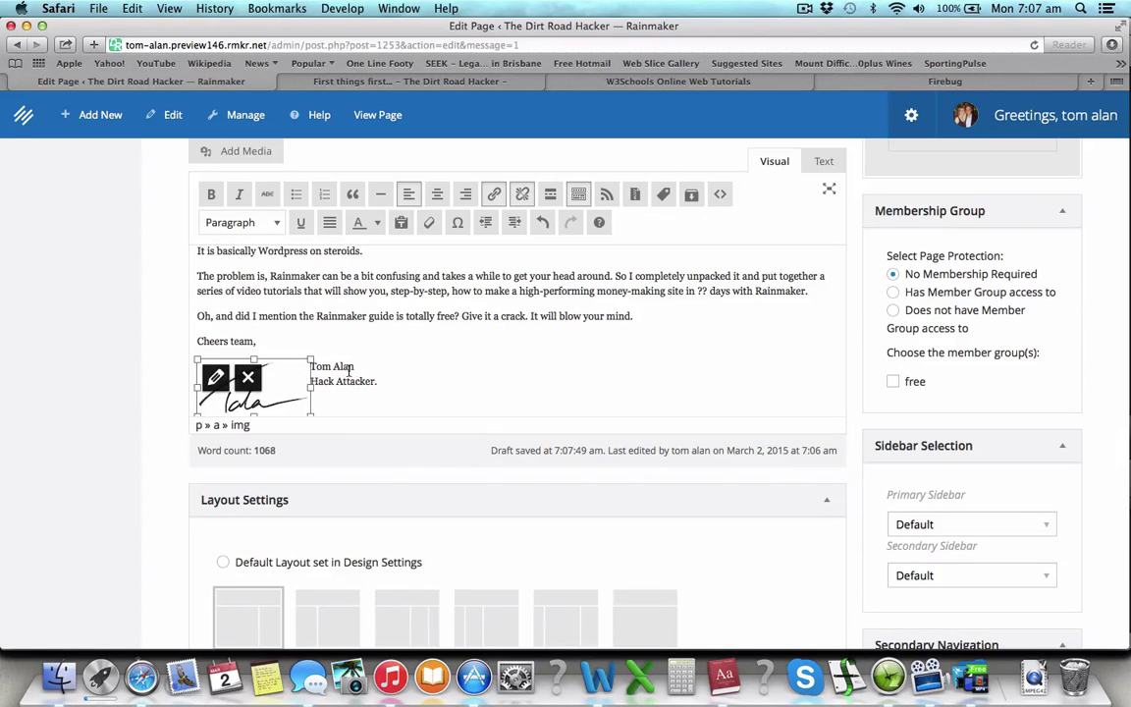
Deselect the signature image and update the page to save the inserted images.
left_click(338, 372)
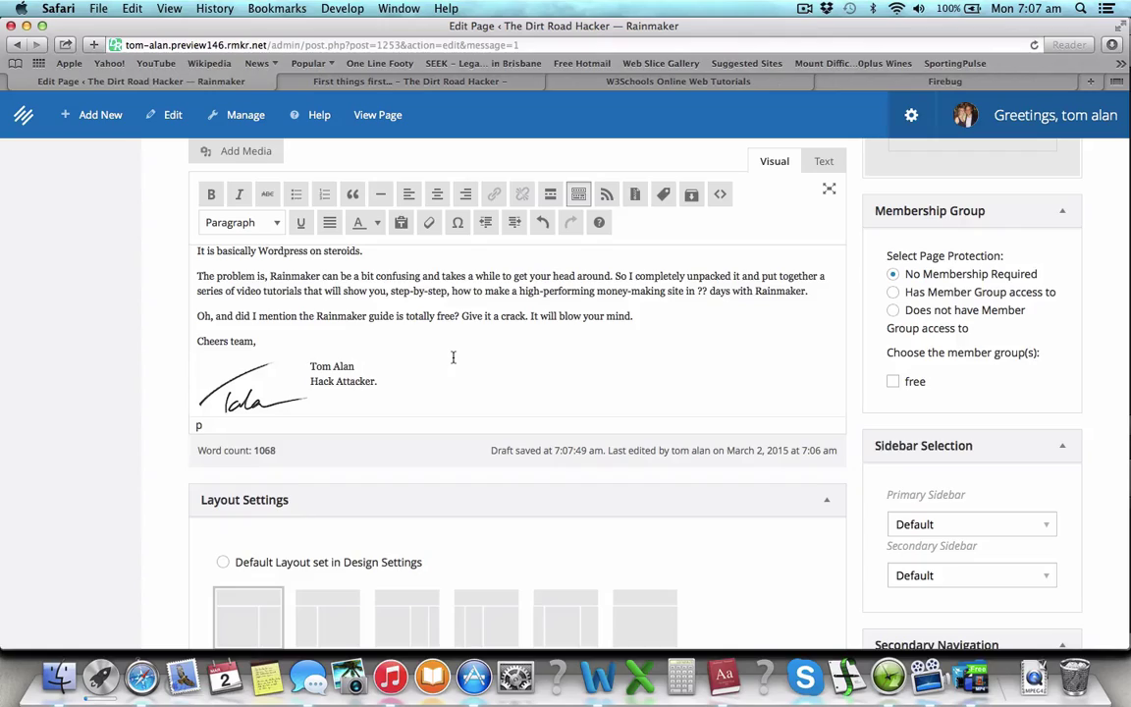
scroll(521, 334, "up", 10)
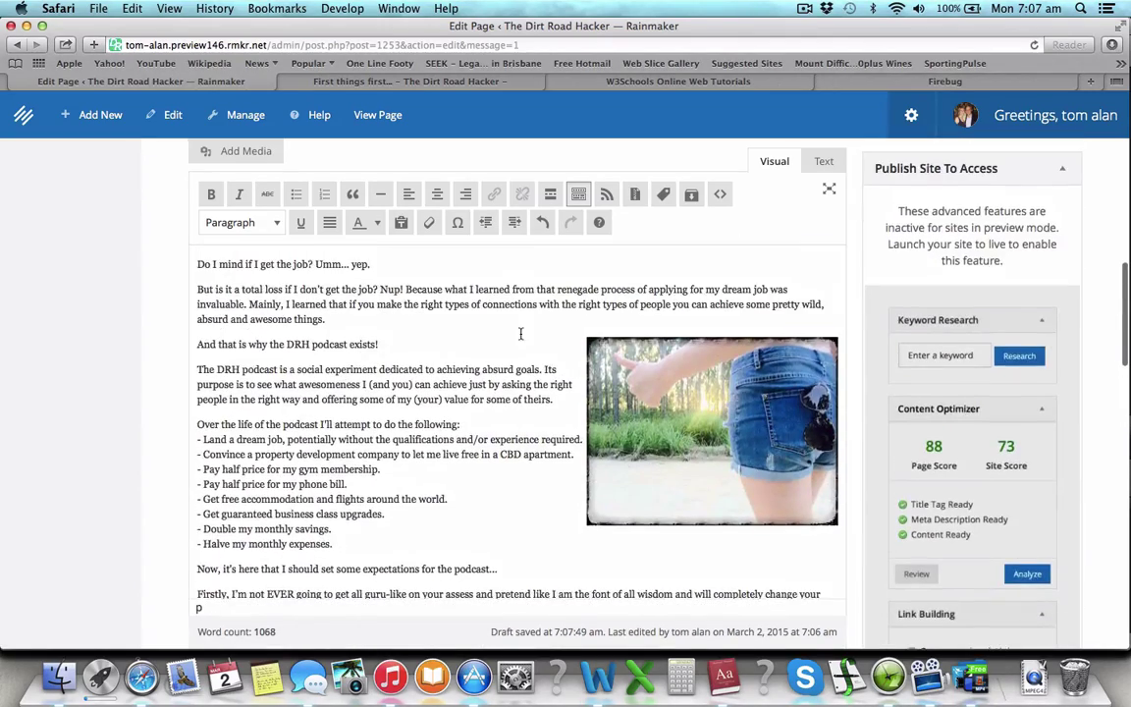
scroll(950, 337, "up", 5)
left_click(972, 228)
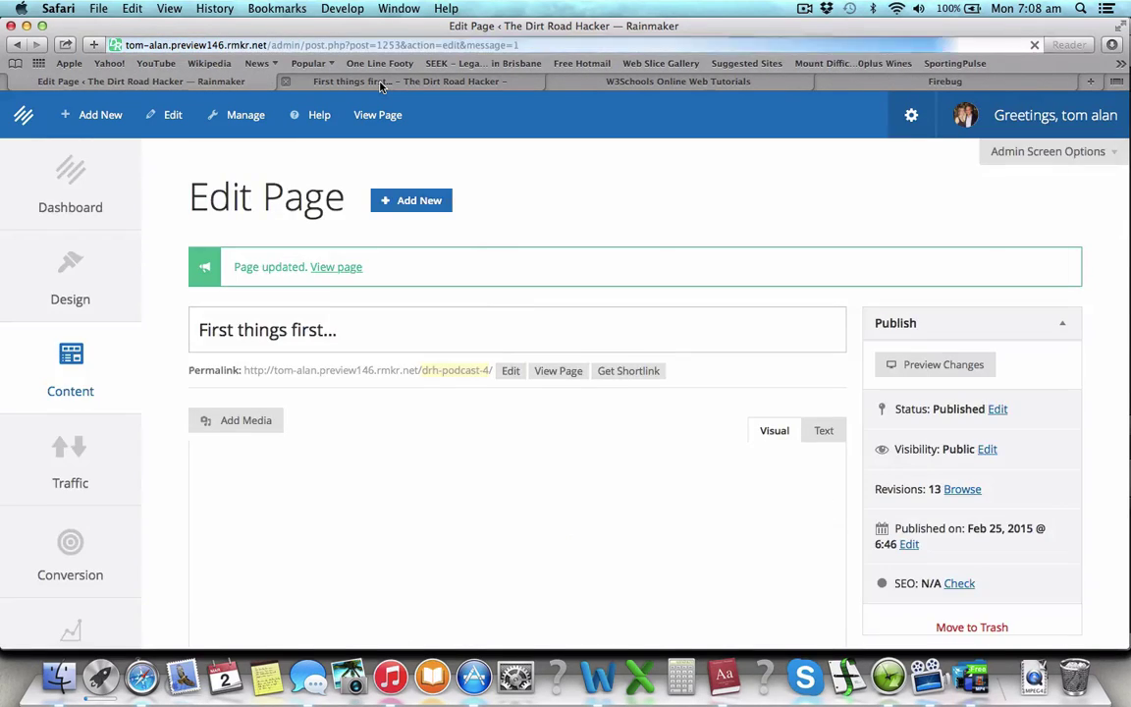
Review the image placement on the published page, from the headphones picture down to the signature and sign-off.
left_click(381, 83)
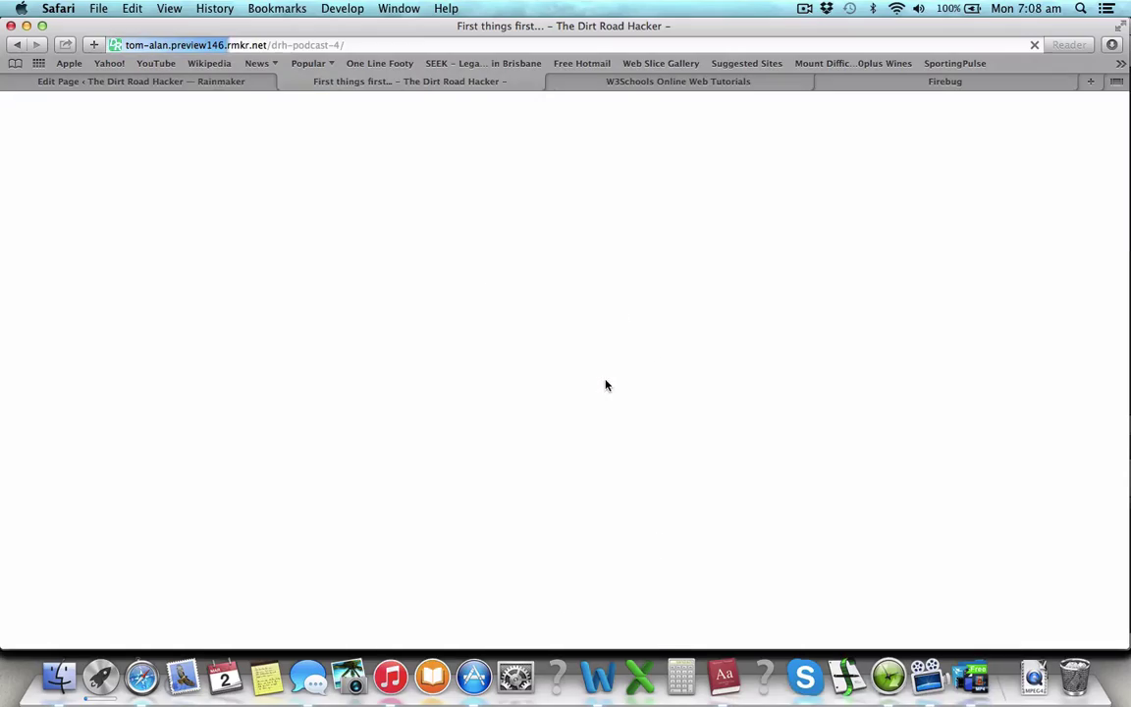
scroll(606, 385, "down", 15)
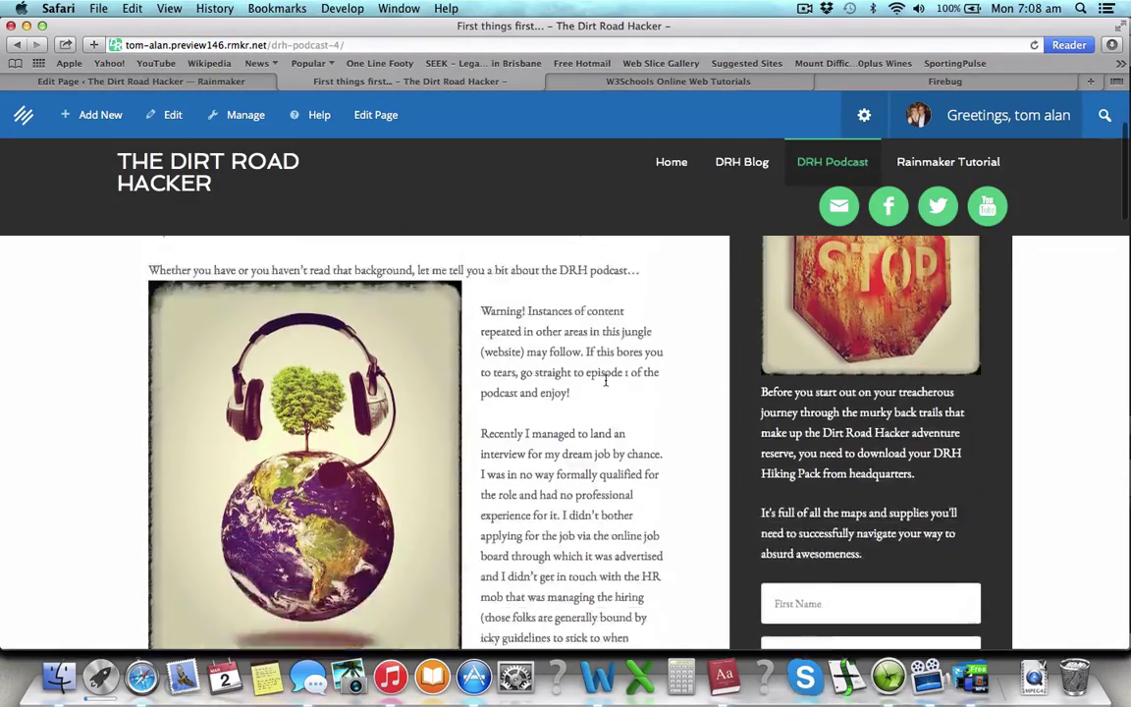
scroll(606, 385, "down", 10)
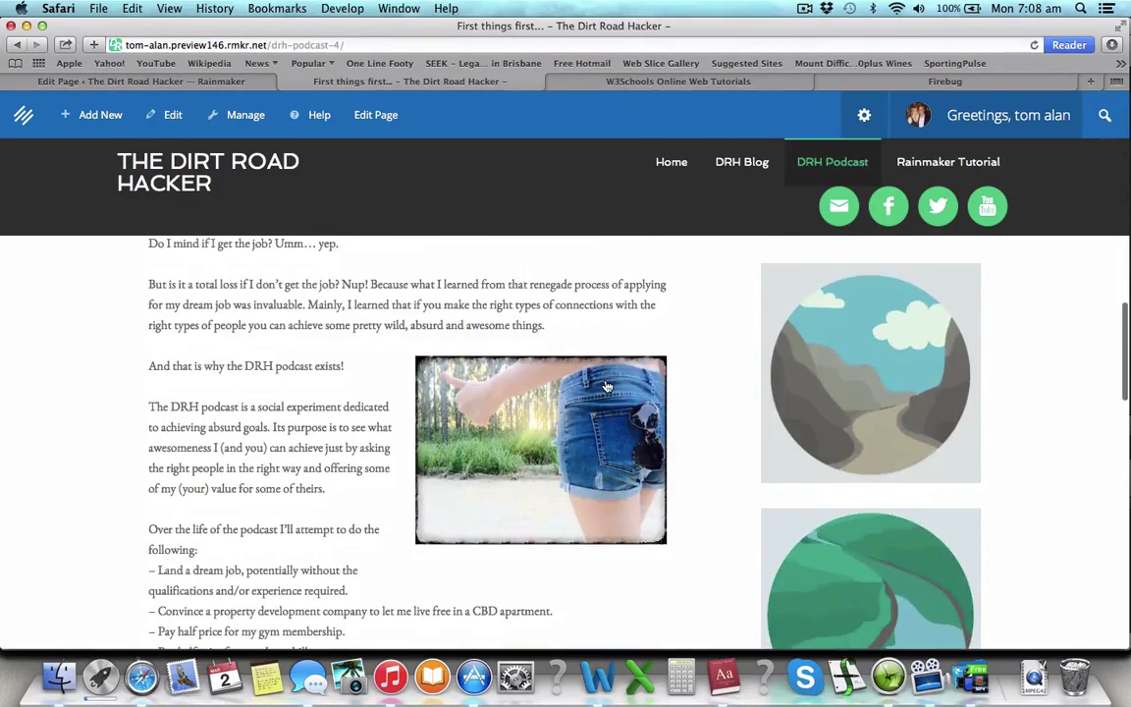
scroll(605, 385, "down", 10)
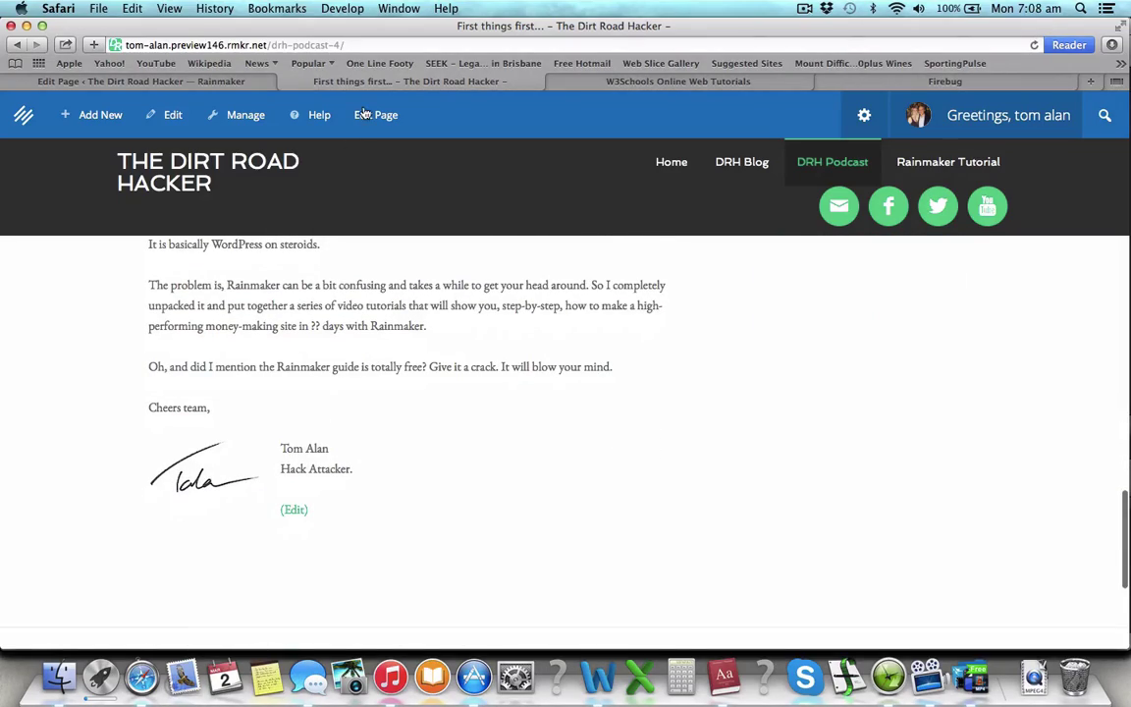
In the page editor, add two line breaks before the author's name beside the signature and update the page.
left_click(266, 85)
scroll(329, 336, "down", 10)
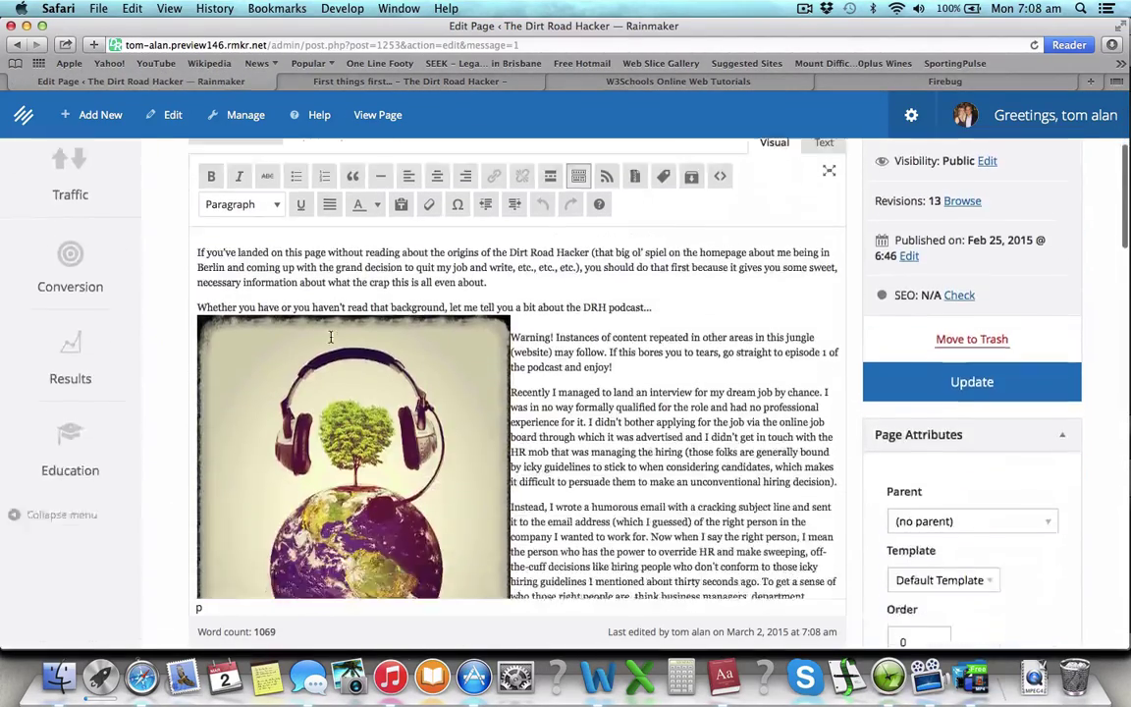
scroll(330, 337, "down", 10)
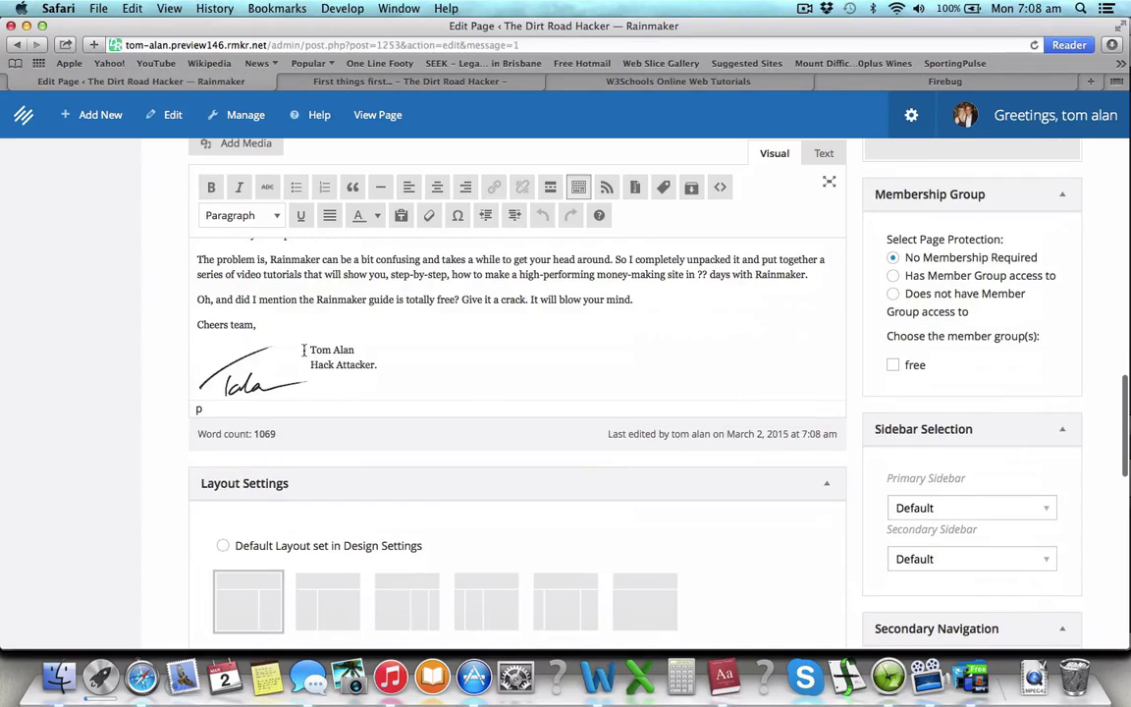
left_click(305, 350)
left_click(313, 350)
key("Return")
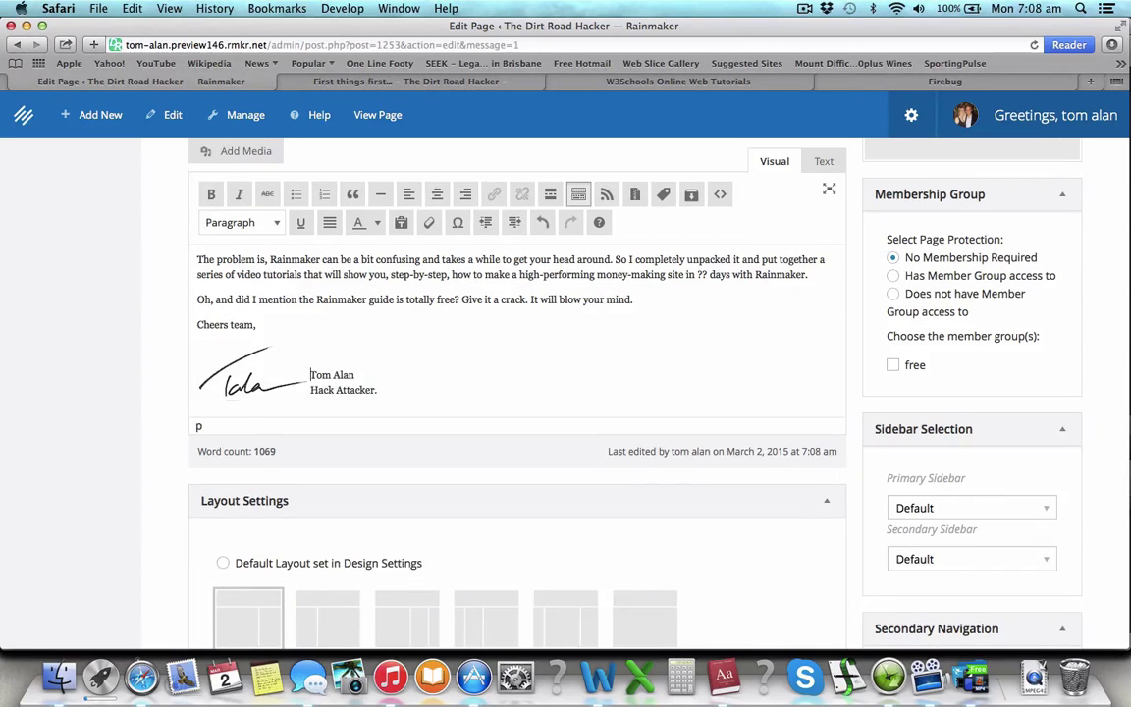
key("Return")
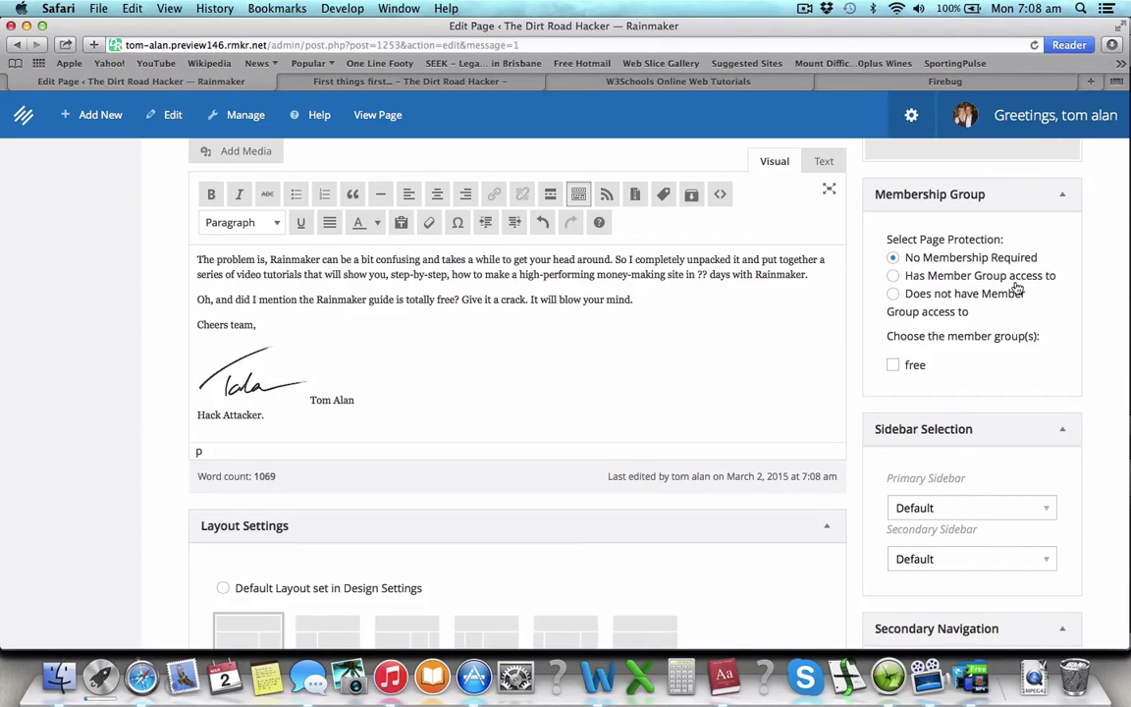
scroll(985, 261, "up", 15)
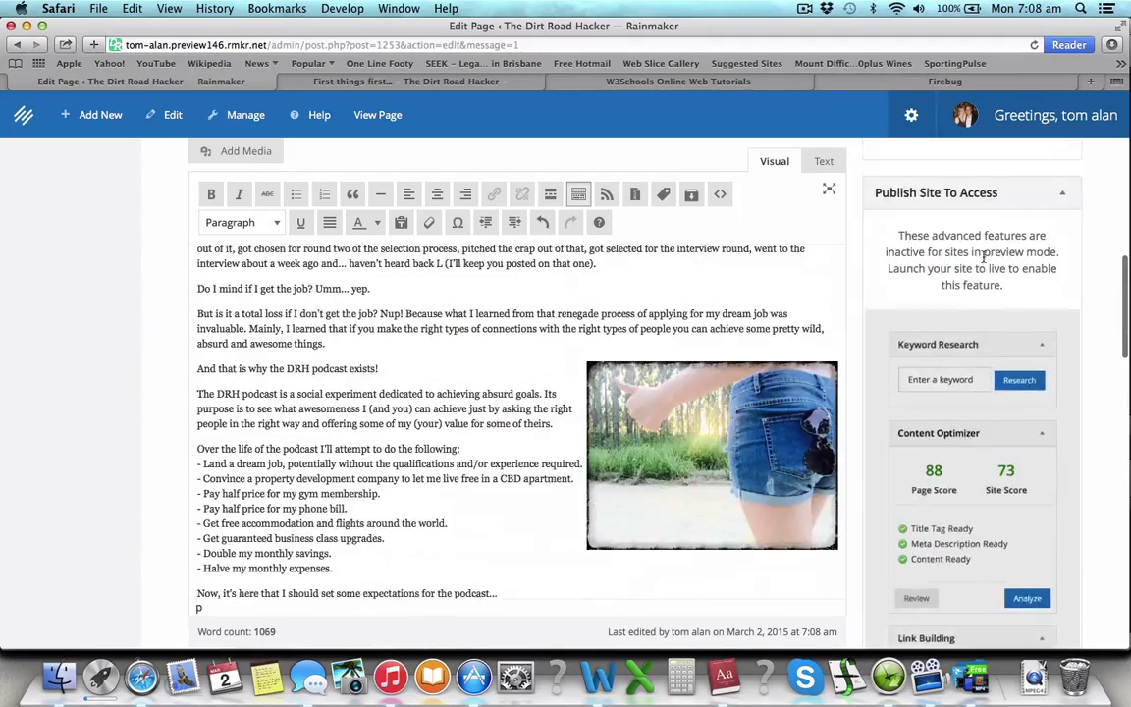
scroll(985, 261, "up", 5)
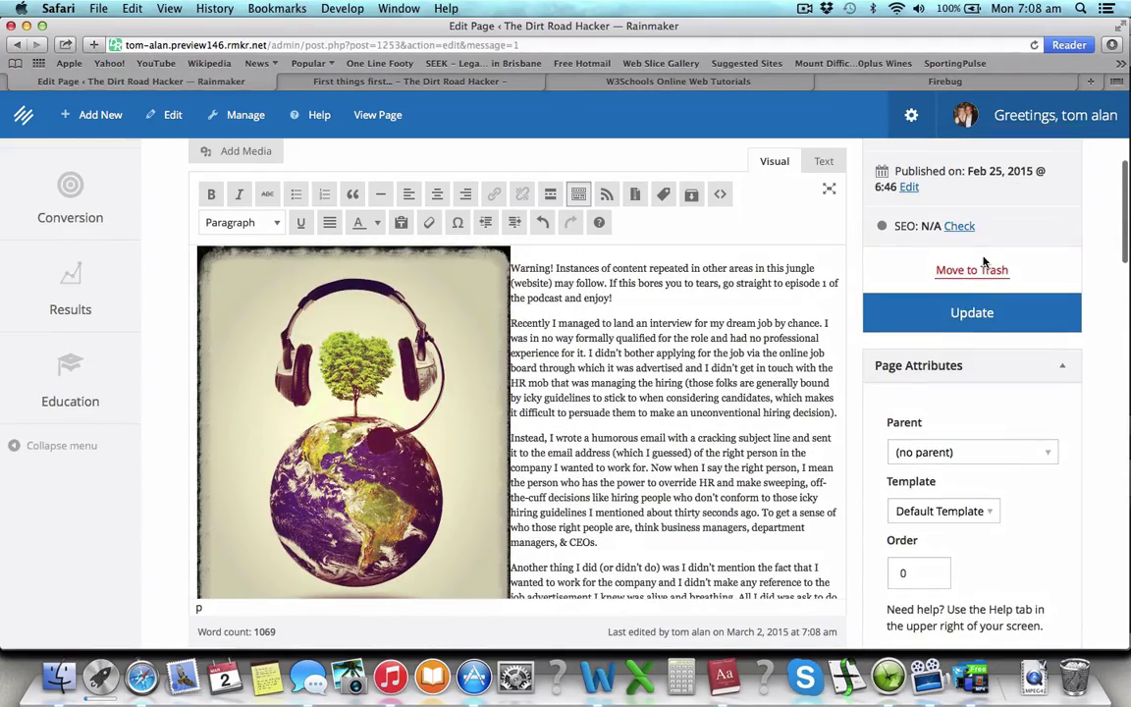
left_click(967, 313)
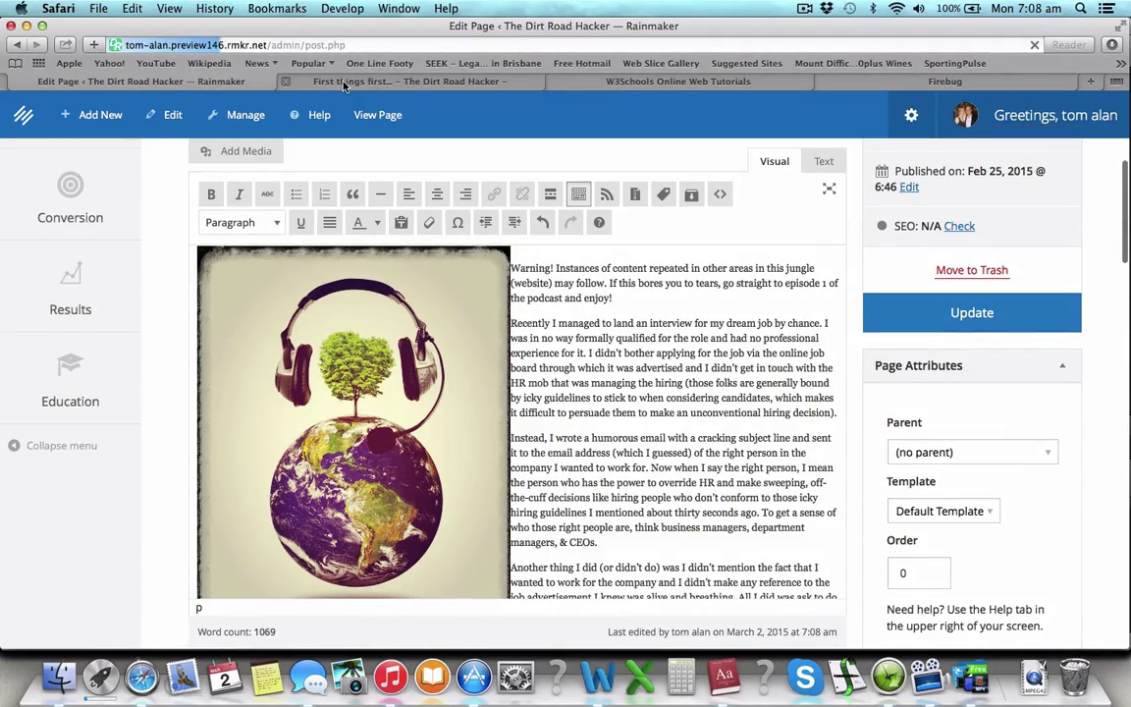
Reload the published page and check where the name and title sit relative to the signature.
left_click(344, 84)
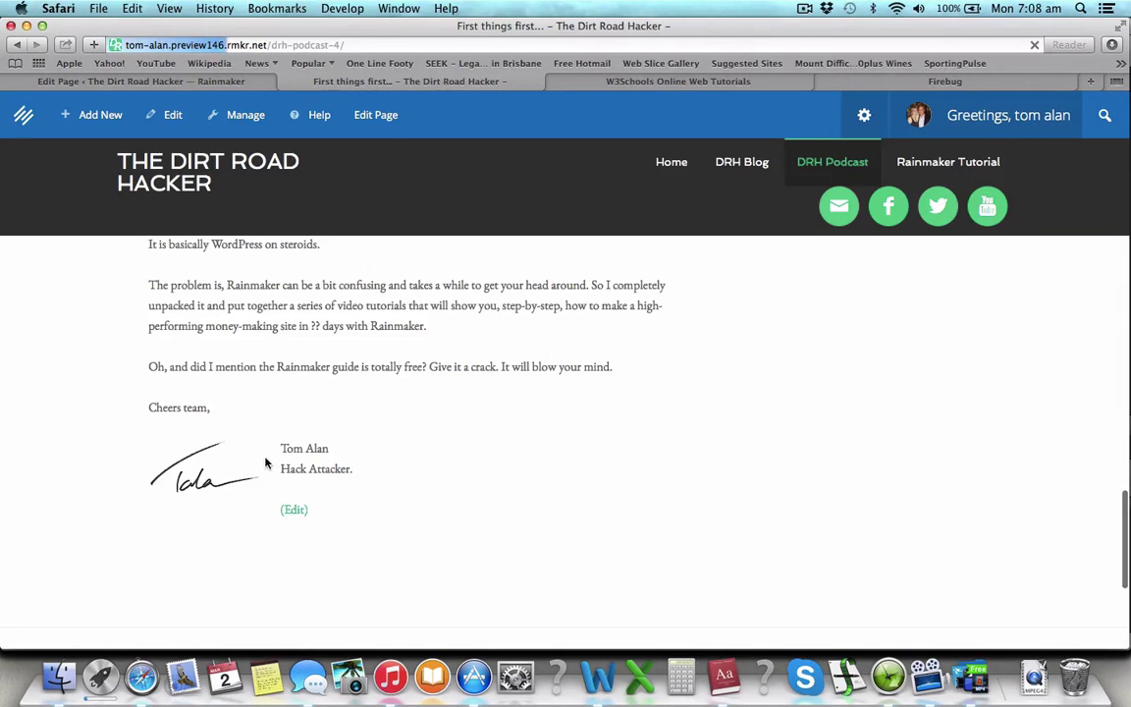
key("super+r")
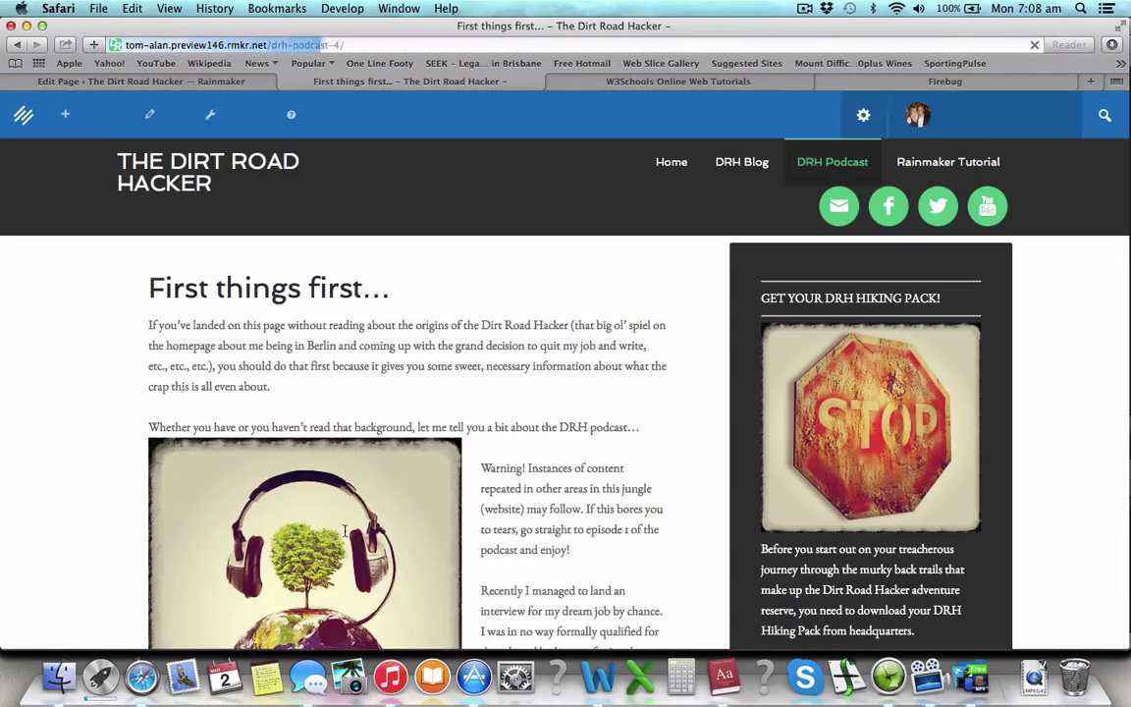
scroll(324, 531, "down", 20)
scroll(346, 536, "down", 3)
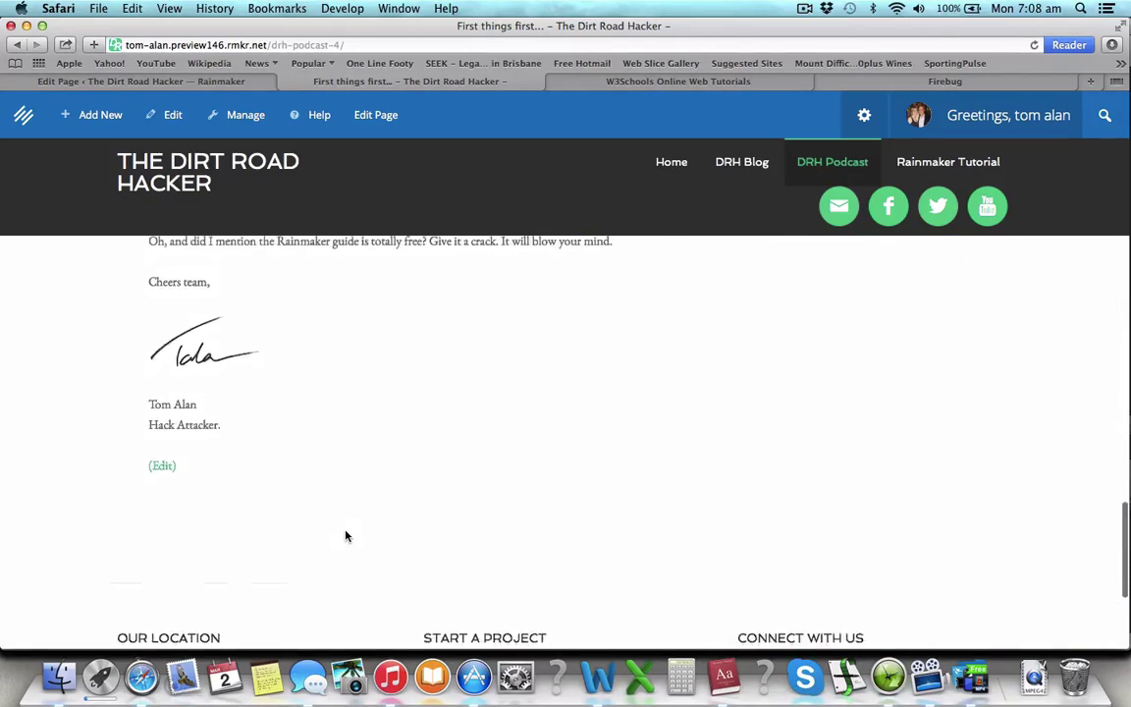
scroll(293, 447, "up", 5)
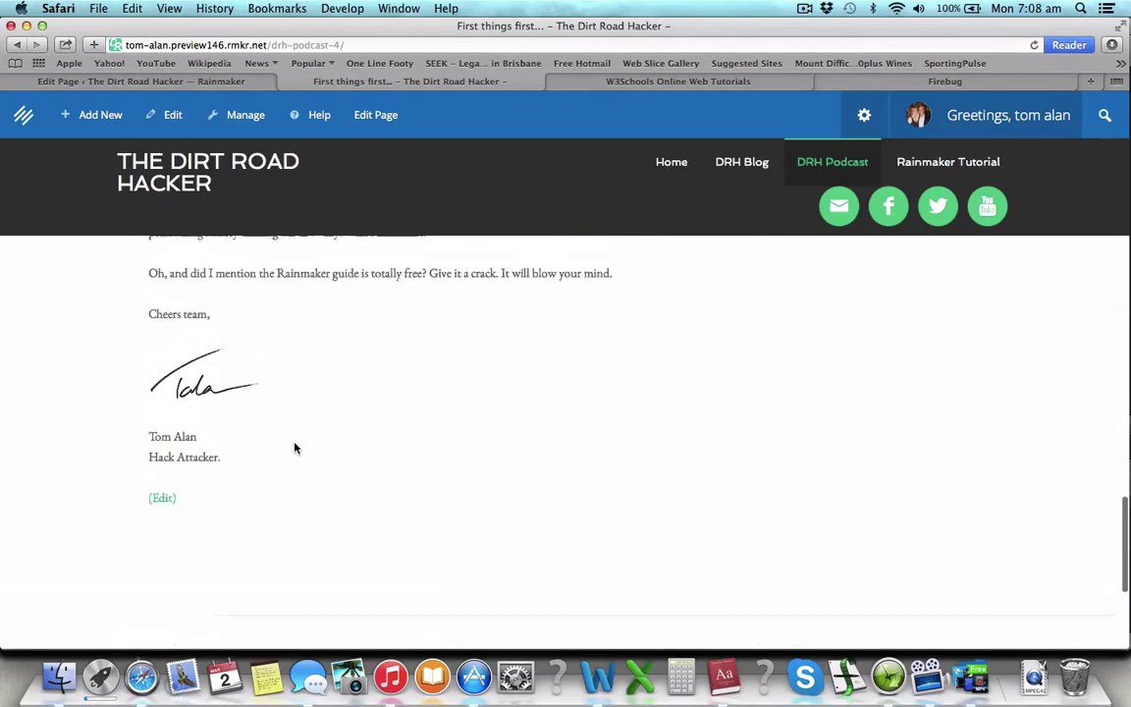
Compare the sign-off spacing in the page editor with the published page.
left_click(243, 81)
scroll(330, 589, "down", 10)
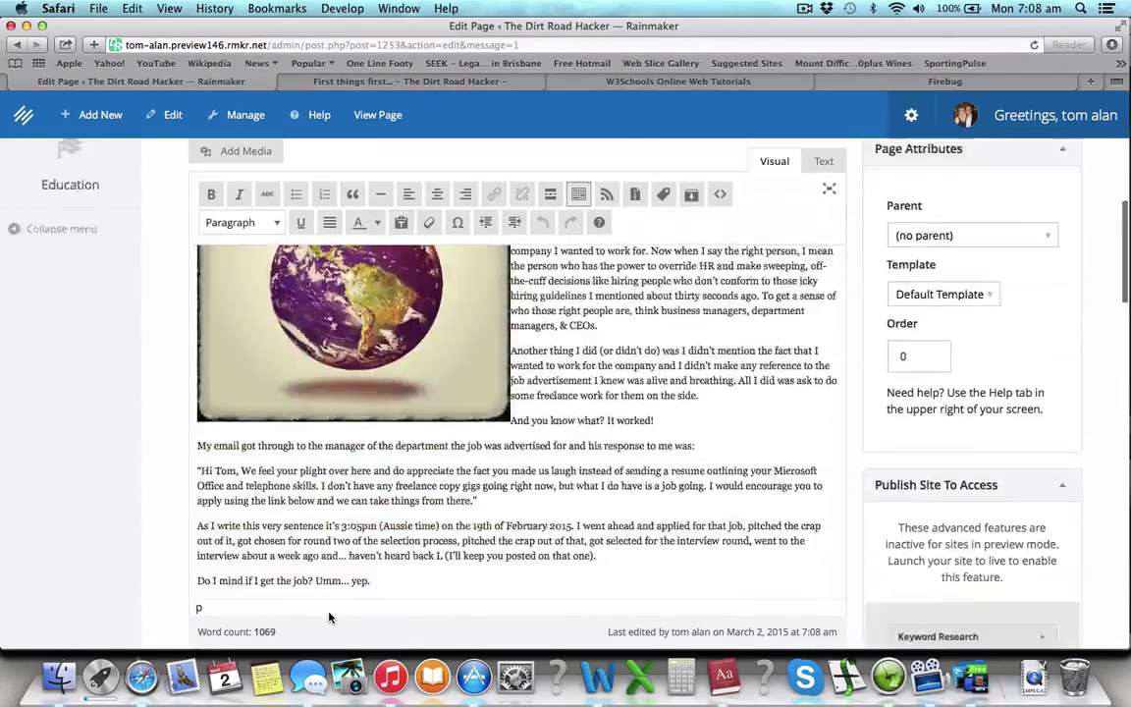
scroll(329, 617, "down", 5)
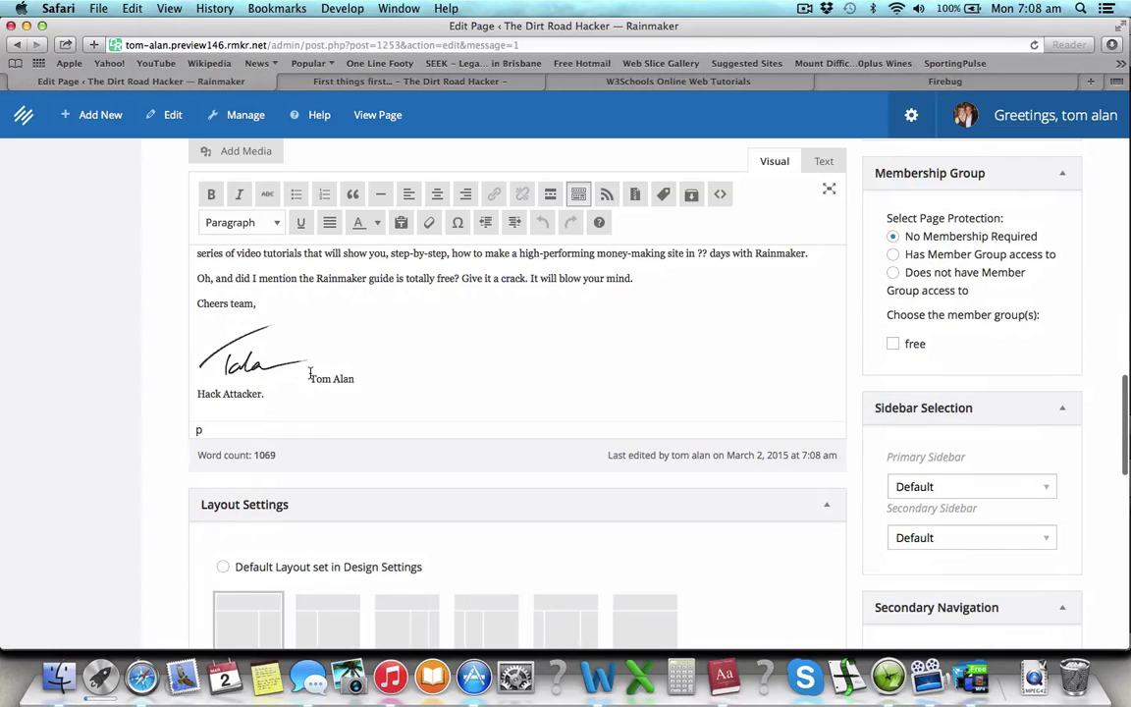
left_click(359, 83)
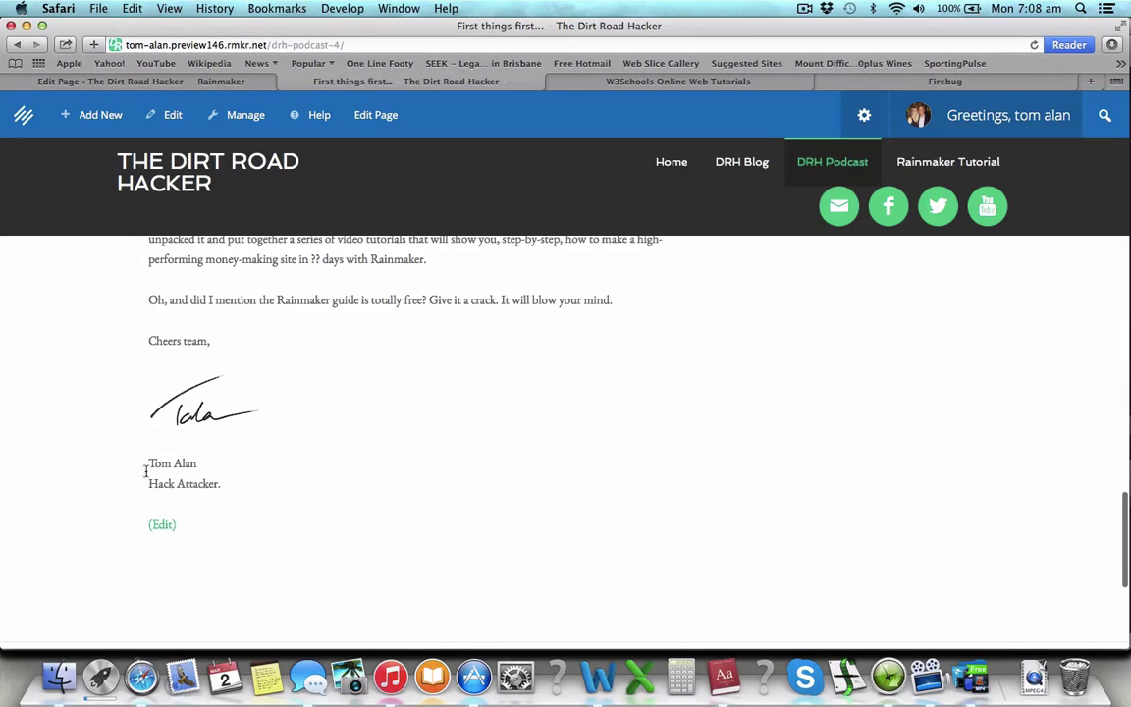
left_click(236, 82)
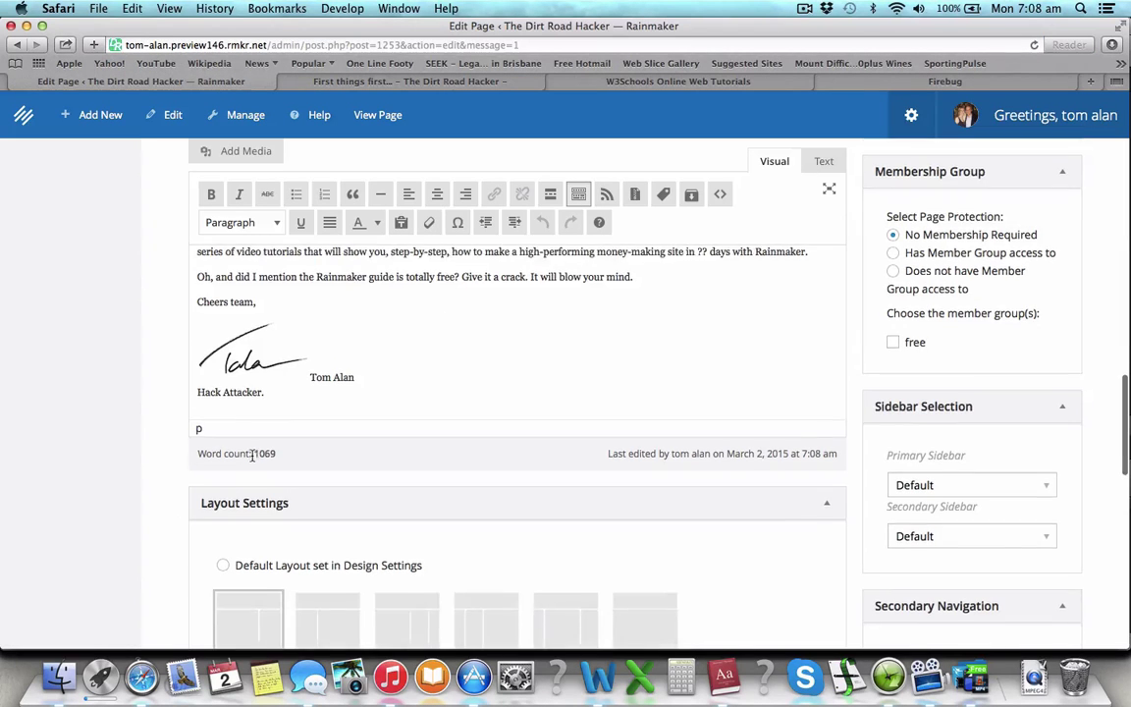
Add another line break between the signature image and the author's name, and update the page.
scroll(270, 329, "down", 1)
left_click(297, 369)
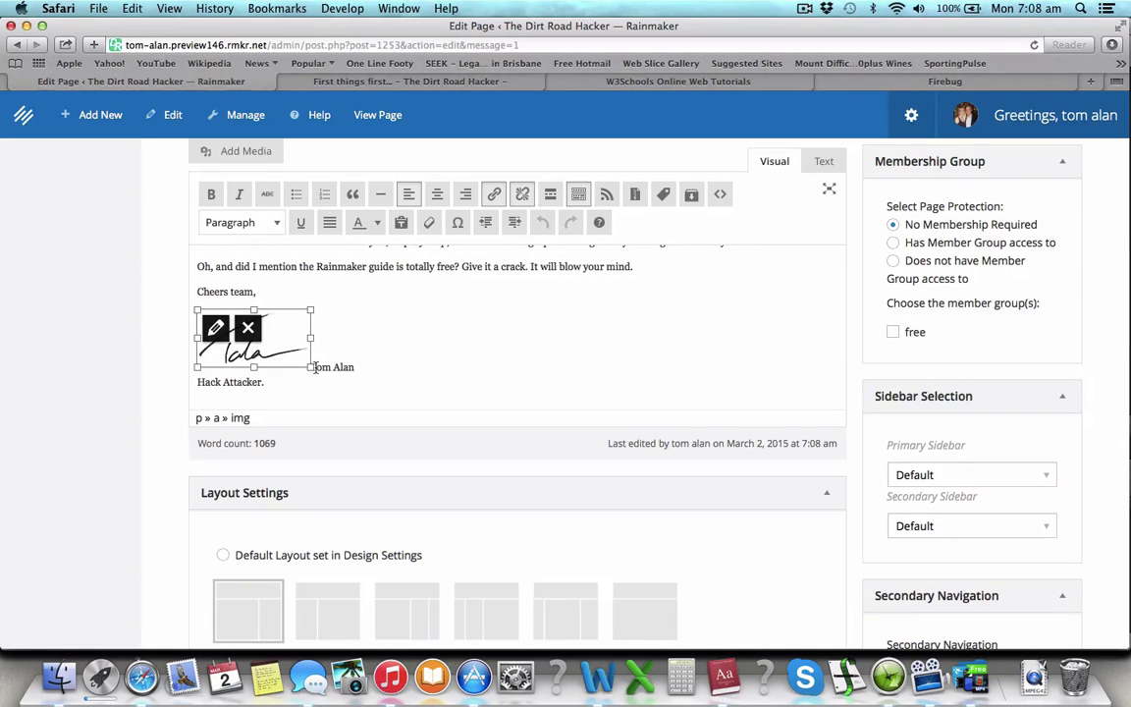
left_click(316, 371)
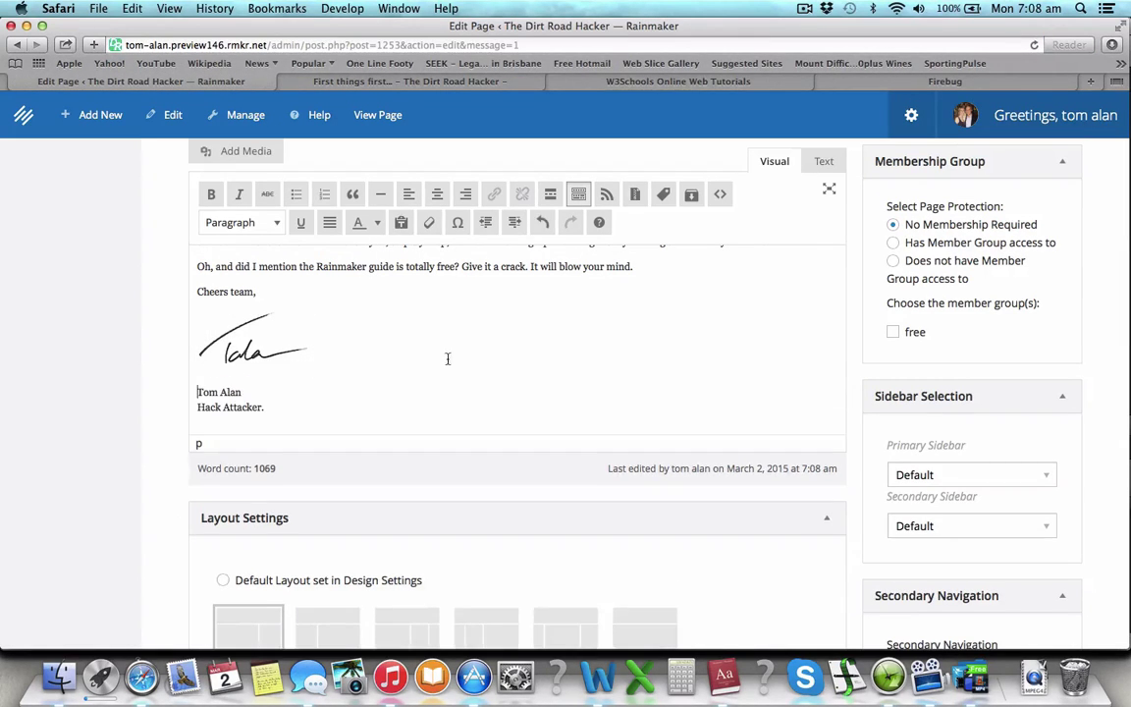
scroll(756, 251, "up", 10)
left_click(939, 244)
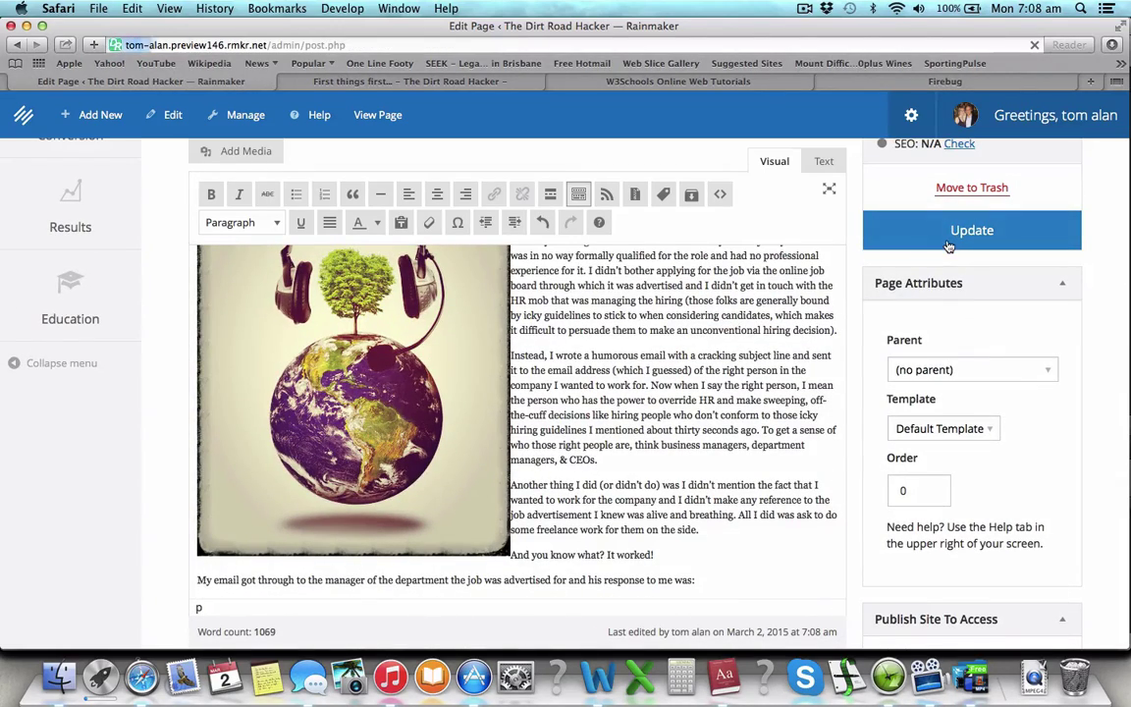
Check the gap between the signature and the author's name on the refreshed published page.
left_click(432, 82)
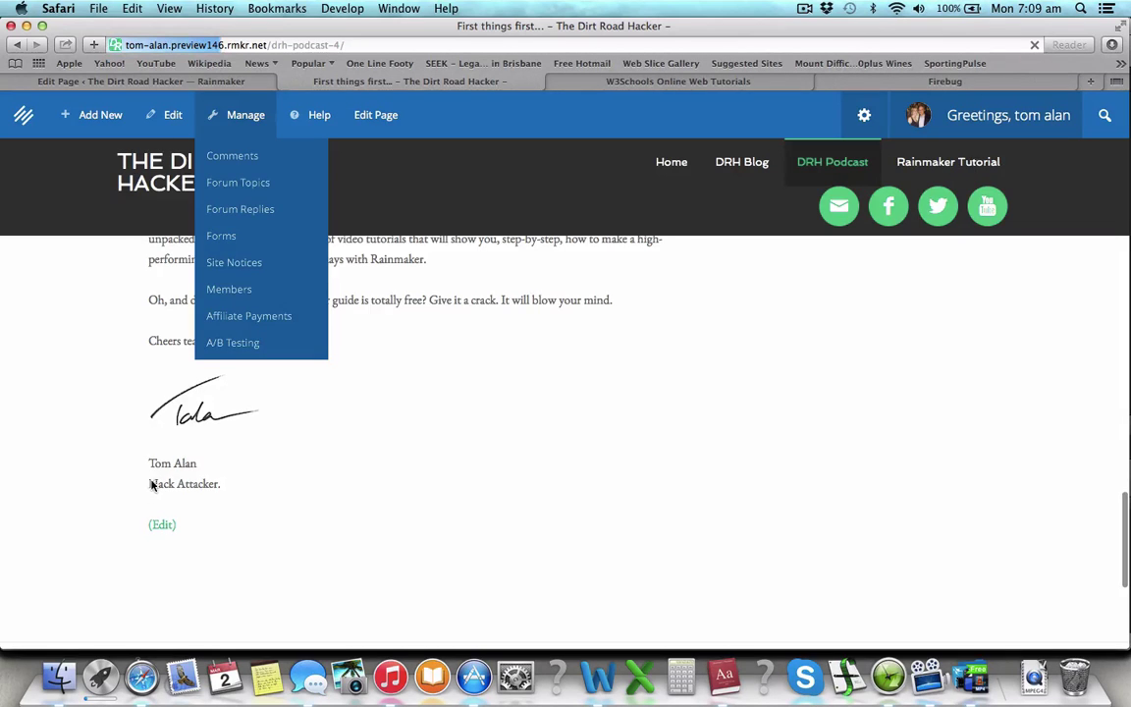
scroll(203, 557, "down", 15)
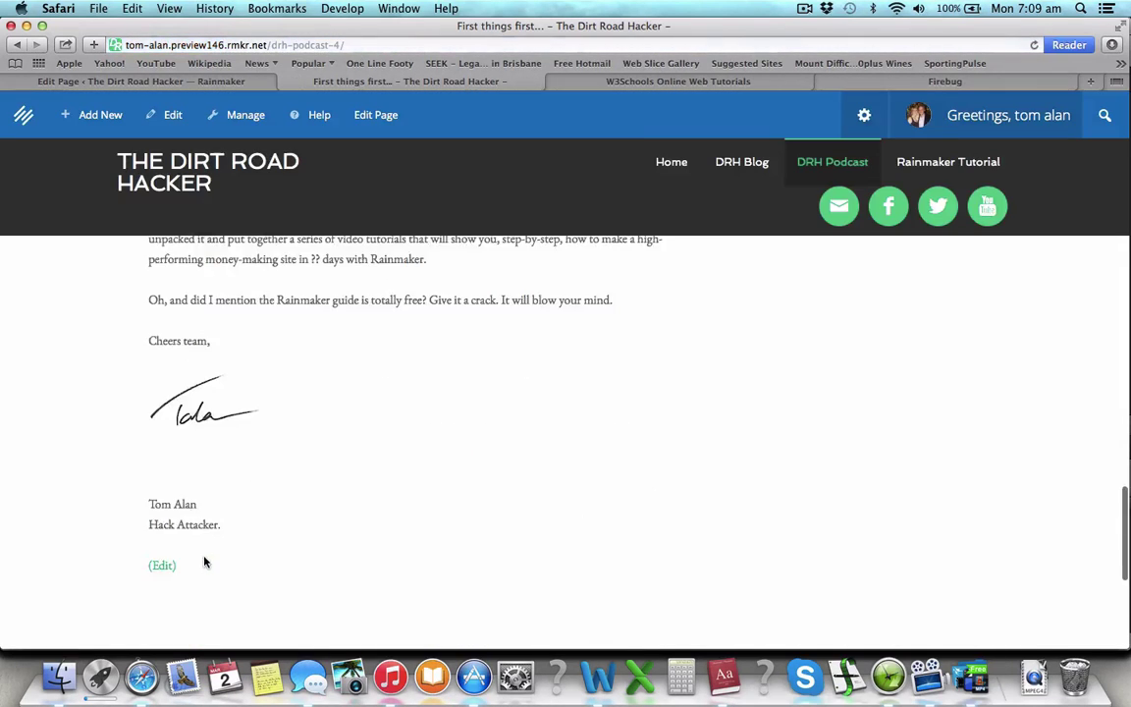
scroll(204, 556, "up", 2)
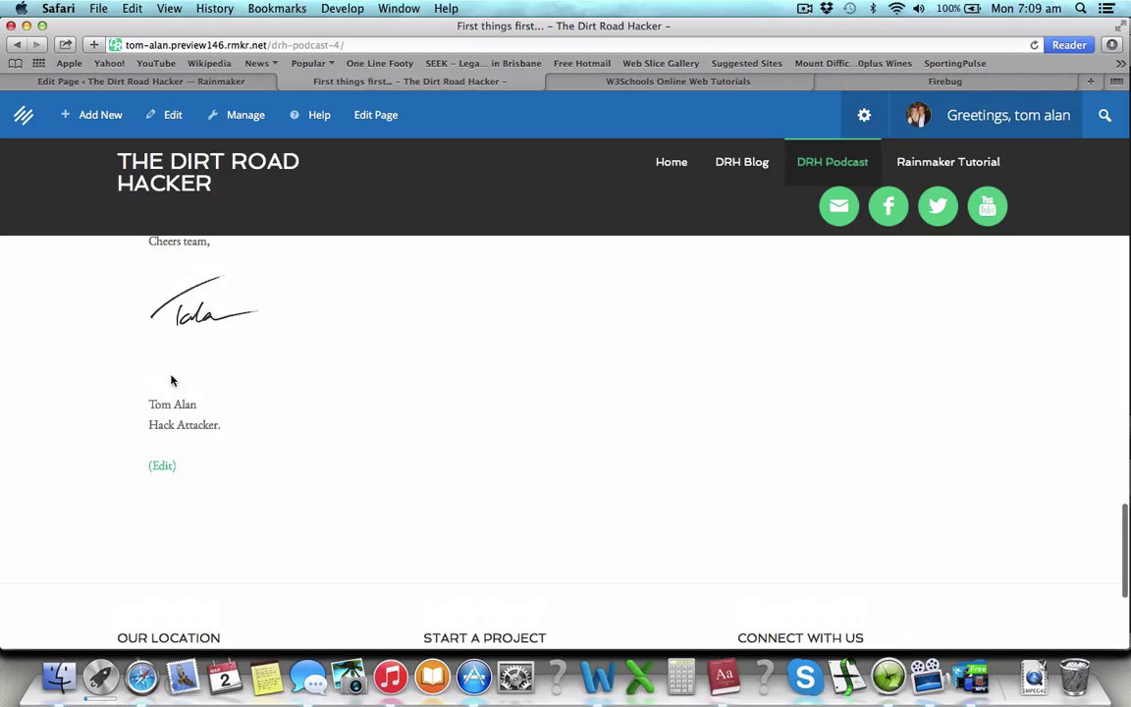
In the page editor, remove the extra line break before the author's name under the signature and update the page.
left_click(196, 82)
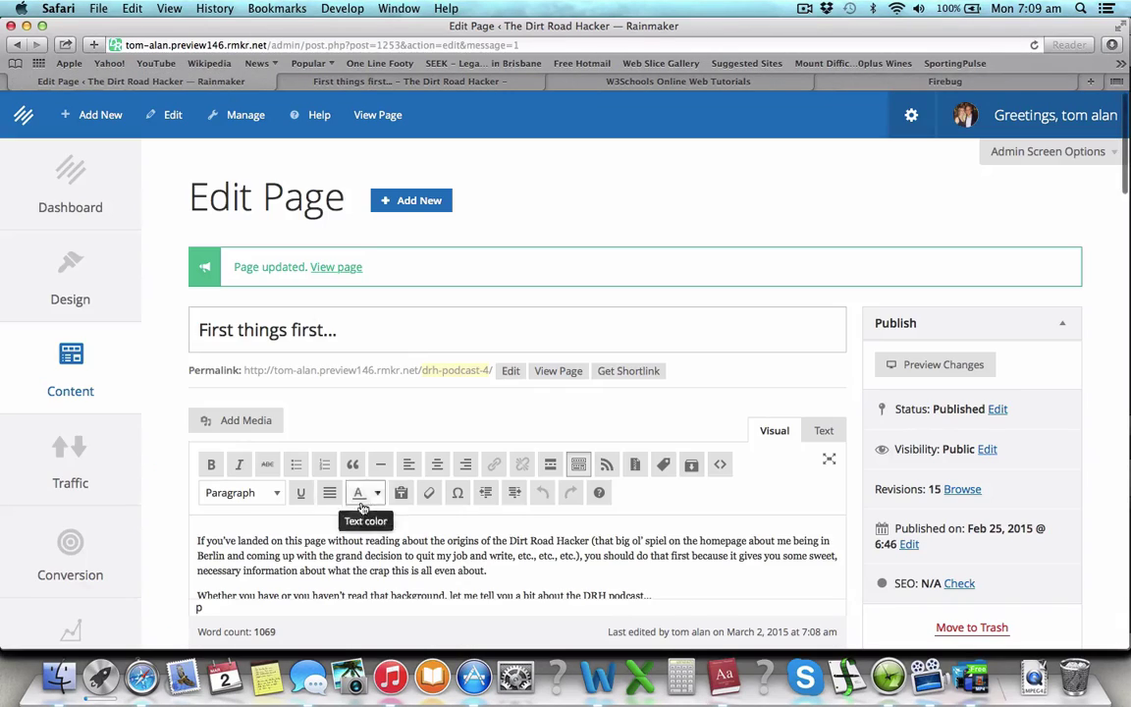
scroll(361, 506, "down", 5)
scroll(361, 506, "down", 8)
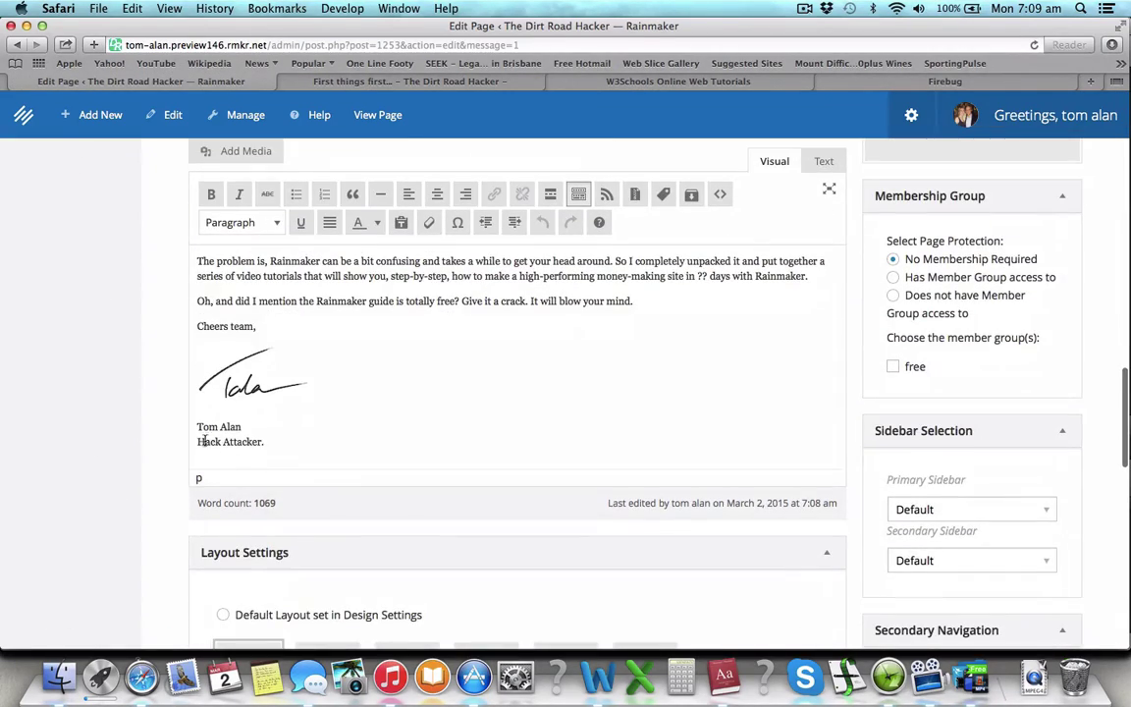
left_click(204, 432)
key("BackSpace")
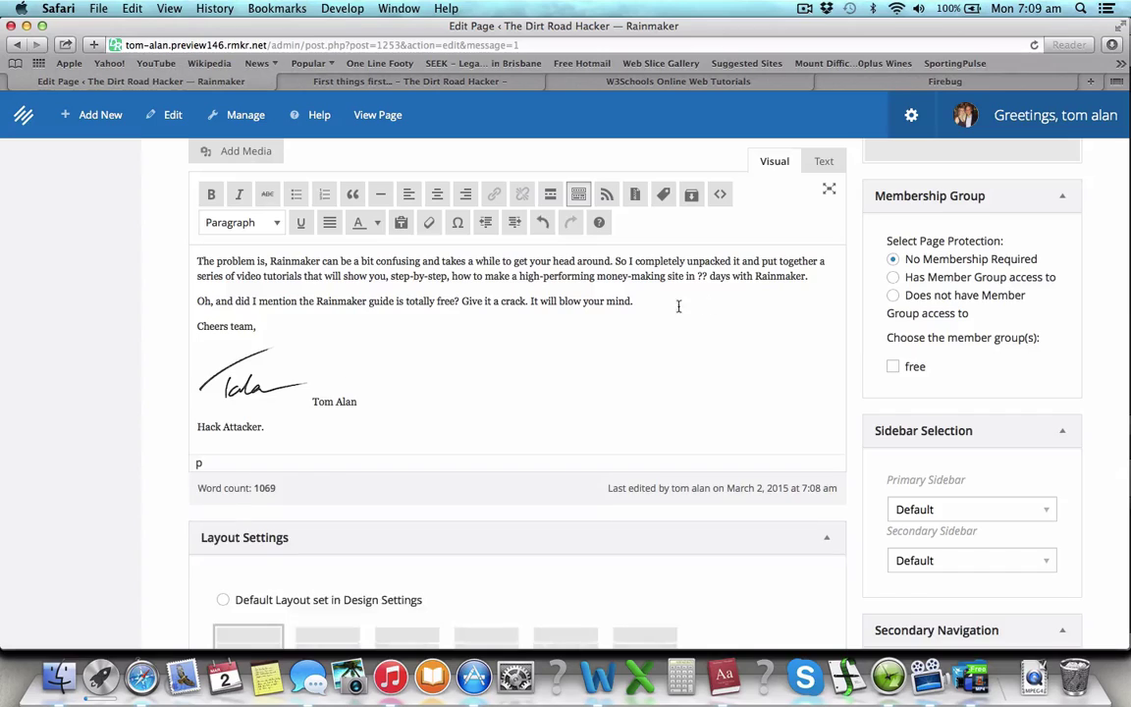
scroll(677, 306, "up", 10)
left_click(973, 280)
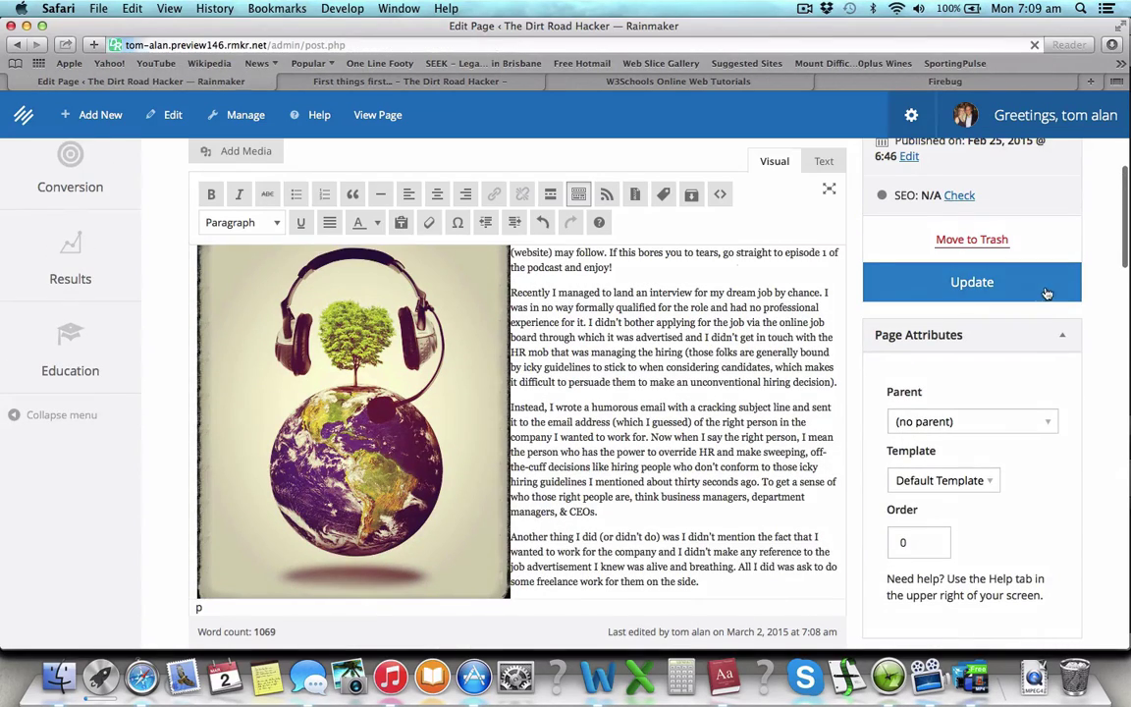
Reload the published page and inspect the final spacing of the signature, name and title.
left_click(410, 82)
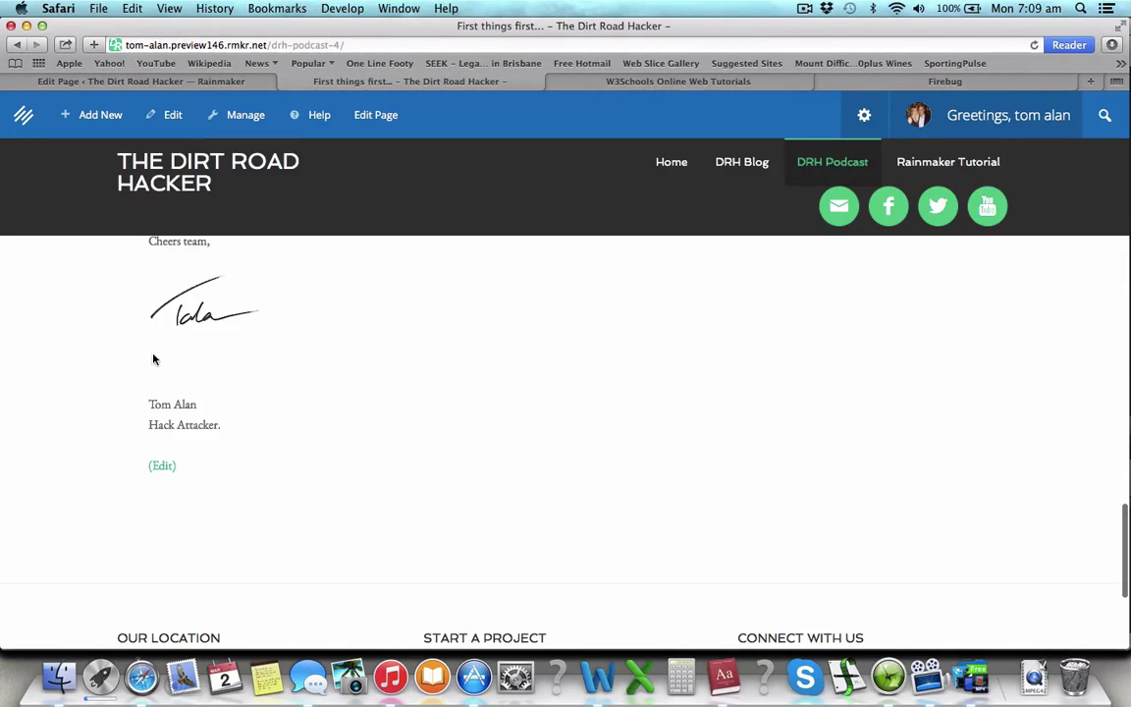
key("super+r")
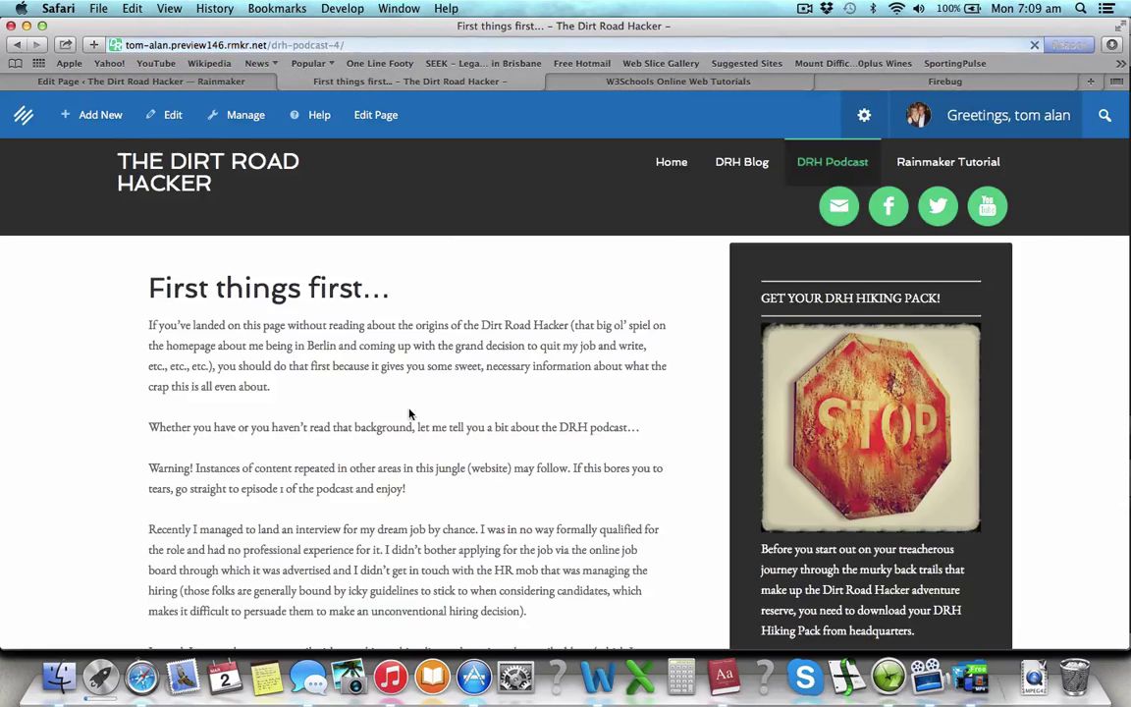
scroll(403, 494, "up", 5)
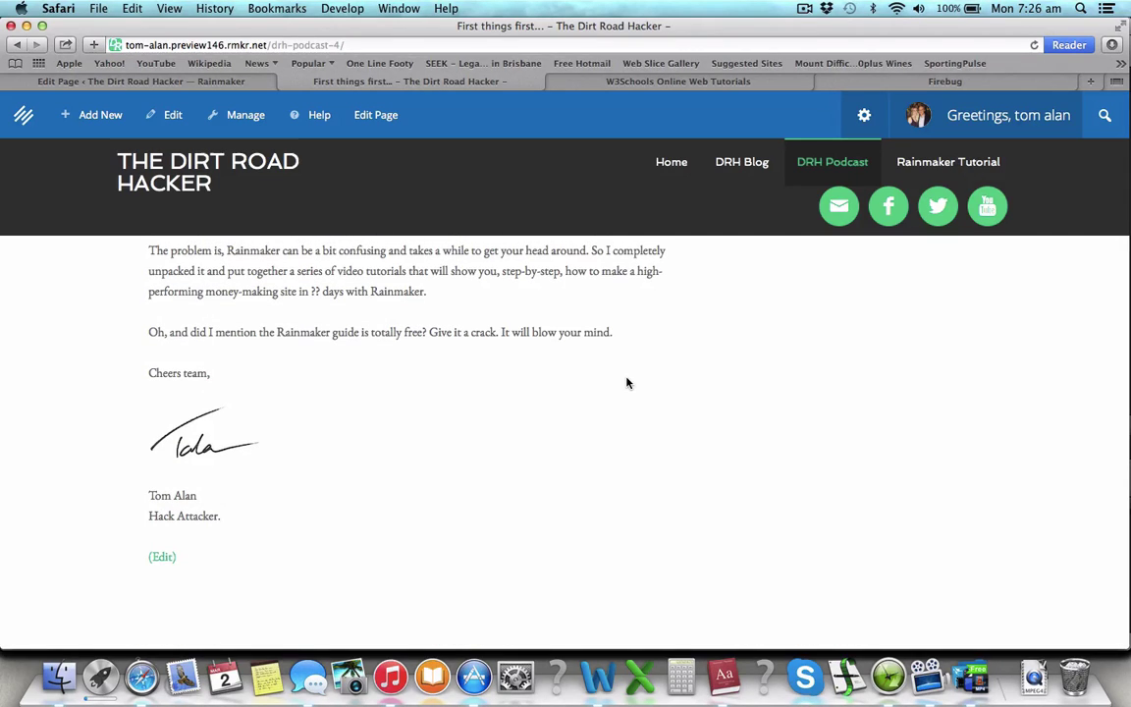
Review the published podcast page from the signature up to the title, including the warning paragraph beside the globe image.
scroll(629, 383, "up", 10)
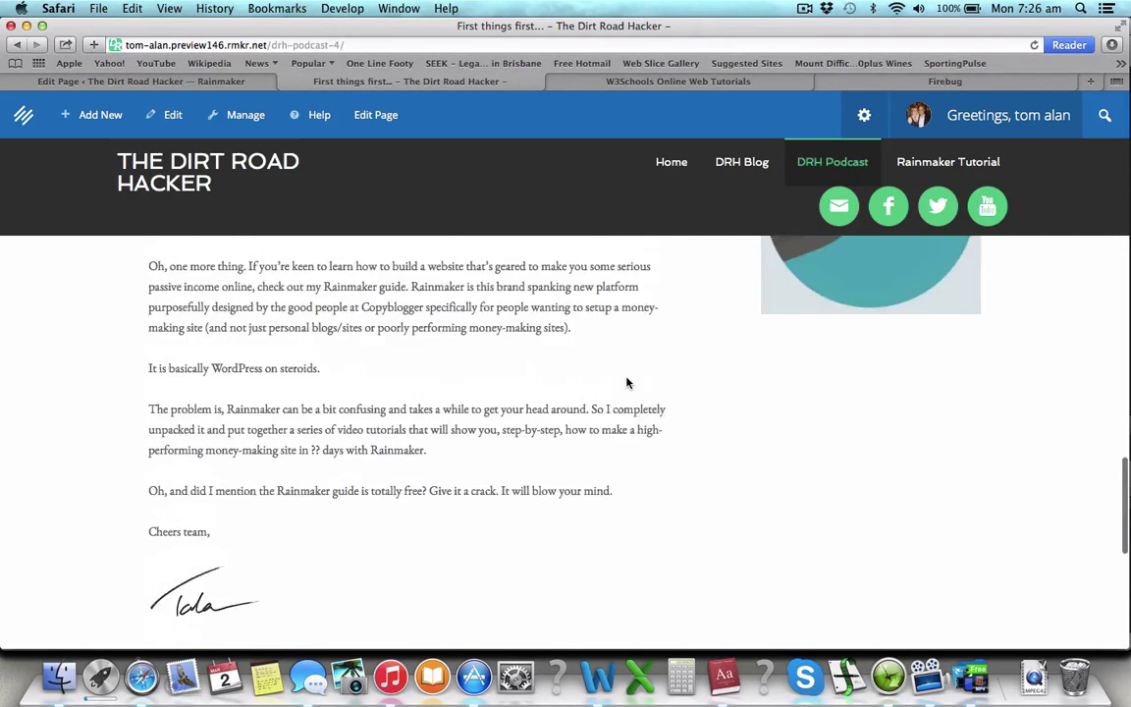
scroll(627, 378, "up", 3)
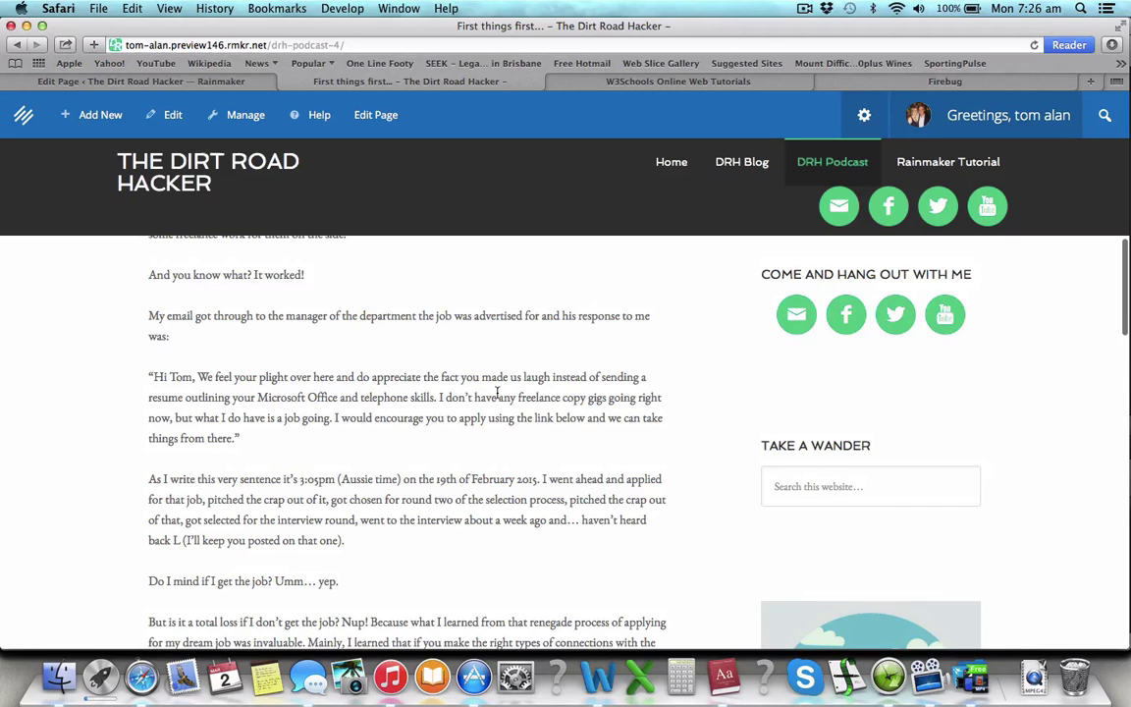
scroll(498, 393, "up", 4)
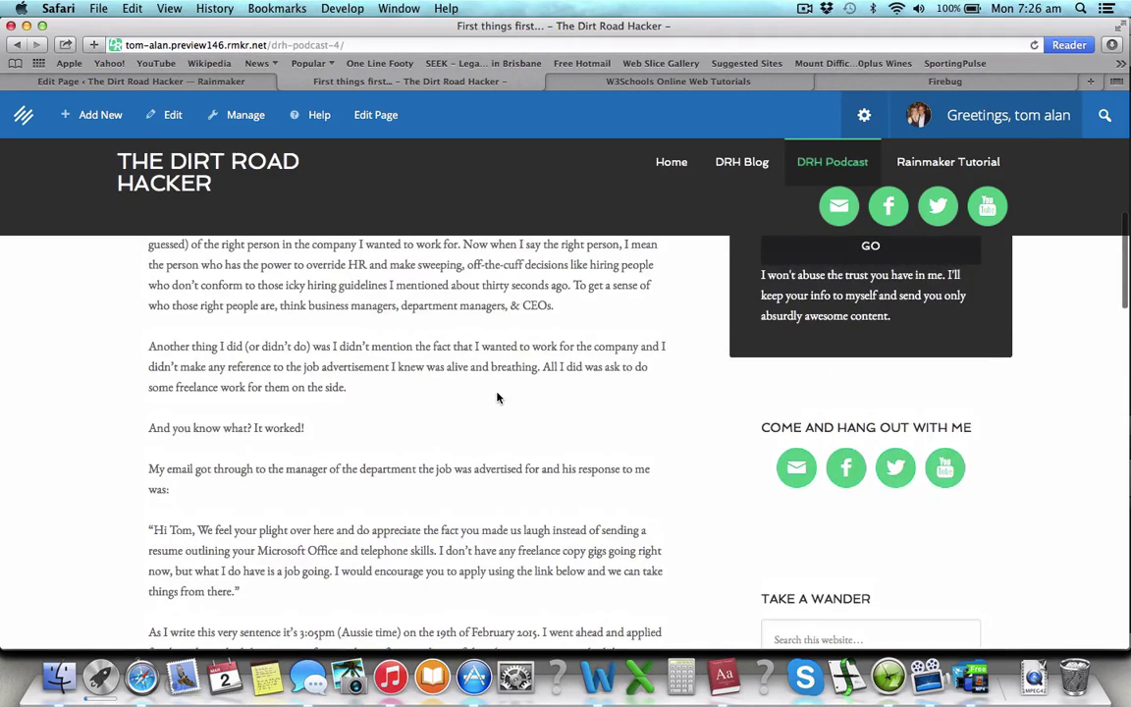
scroll(498, 397, "up", 6)
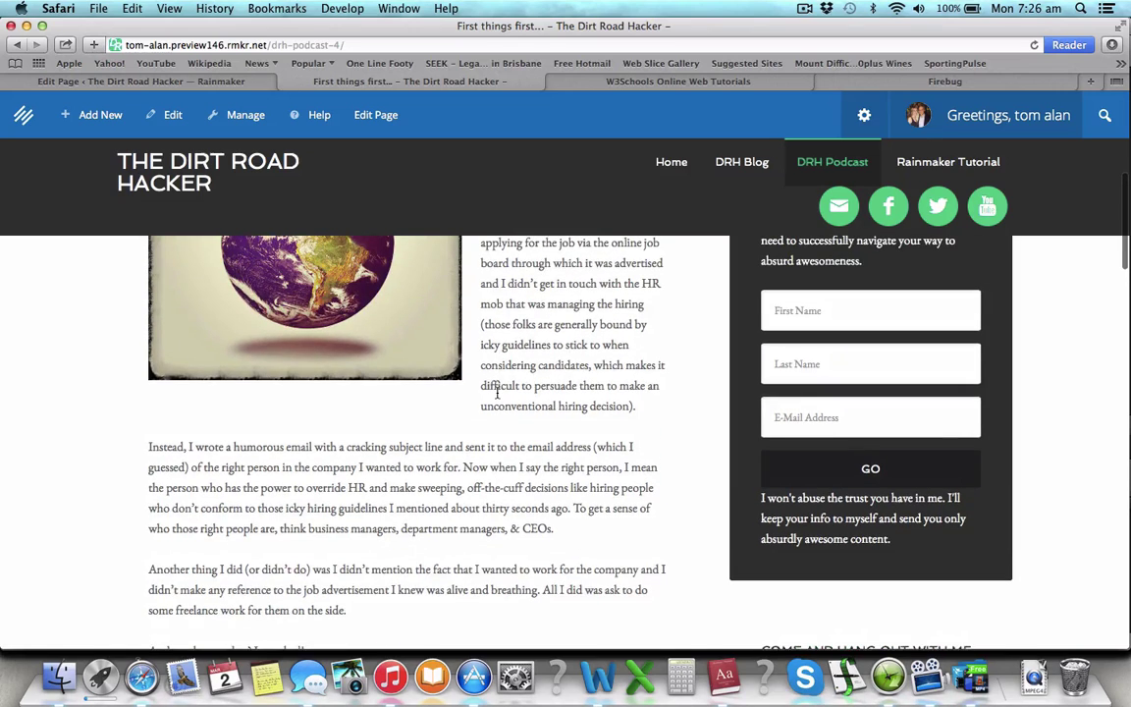
scroll(498, 393, "up", 10)
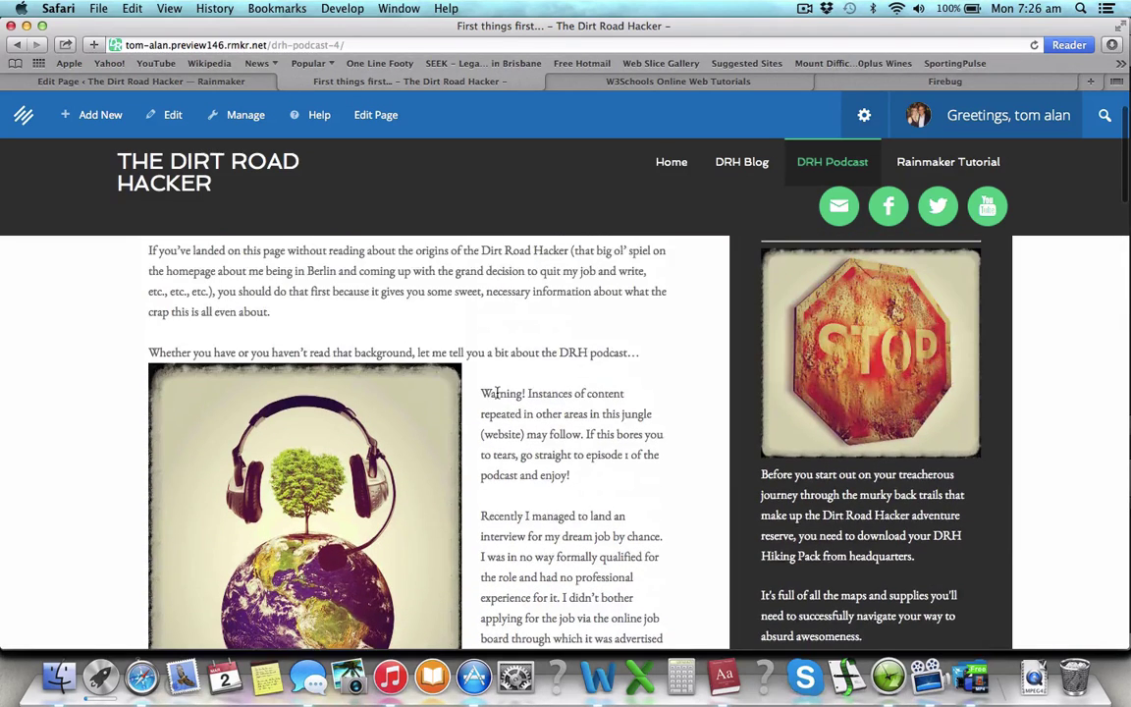
scroll(498, 393, "up", 1)
left_click_drag(587, 522, 478, 436)
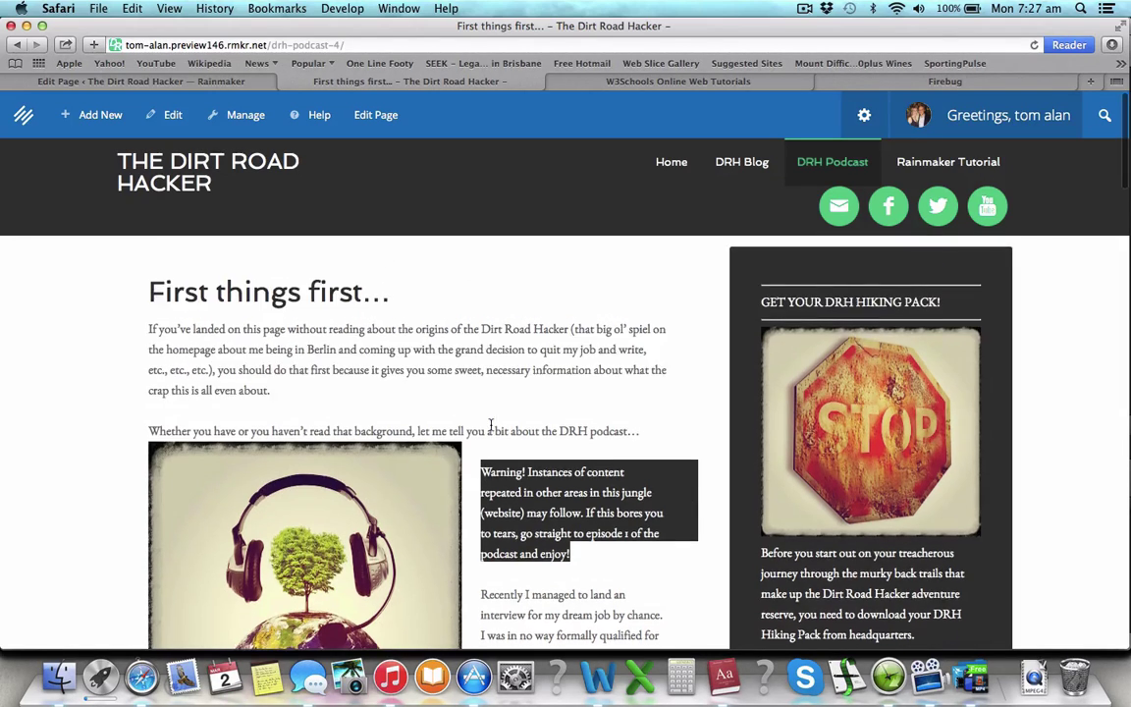
scroll(497, 439, "down", 6)
scroll(496, 435, "down", 6)
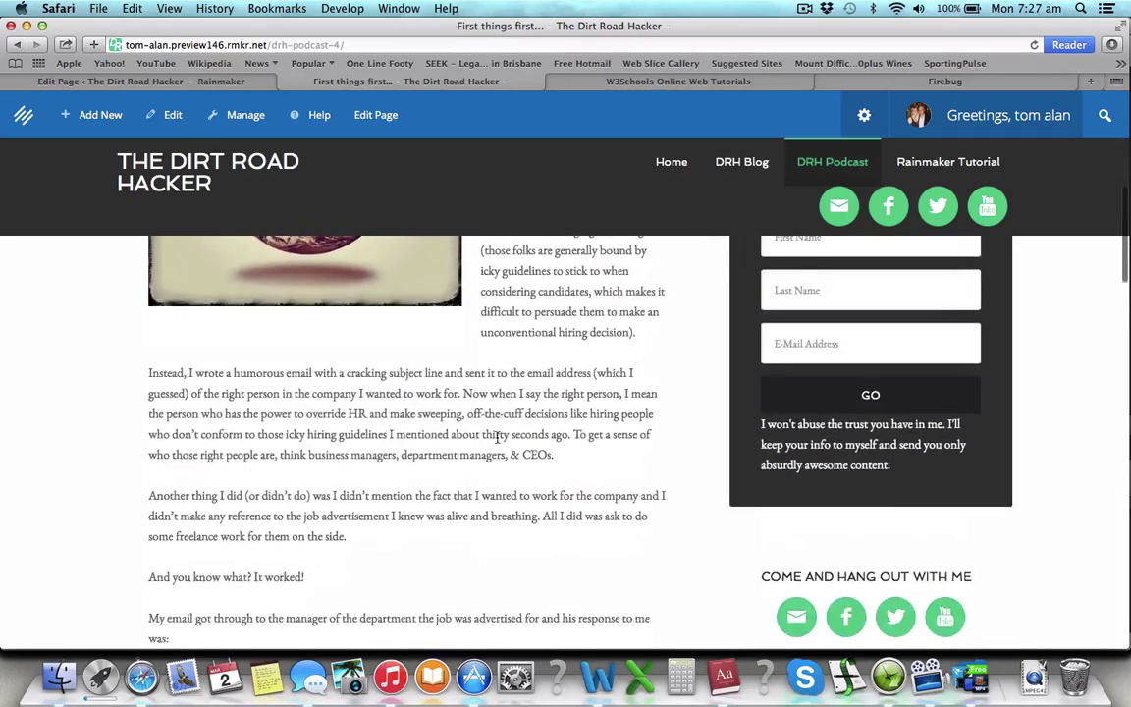
scroll(497, 438, "up", 4)
scroll(497, 439, "down", 5)
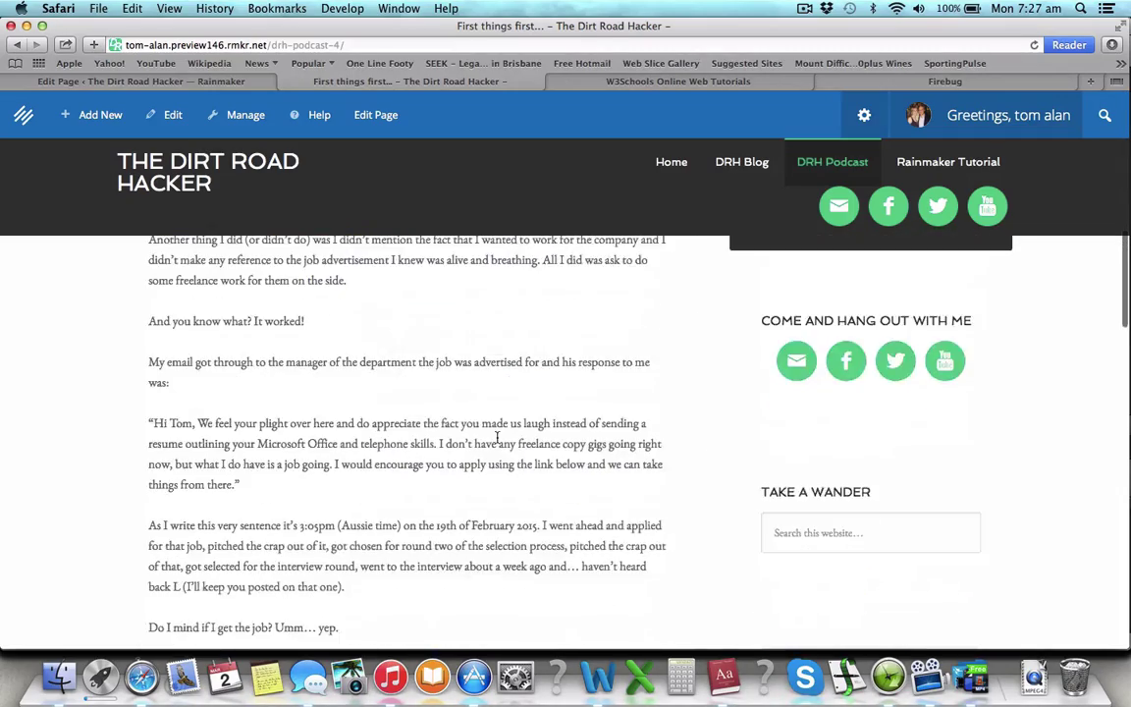
scroll(497, 442, "up", 7)
scroll(496, 442, "up", 6)
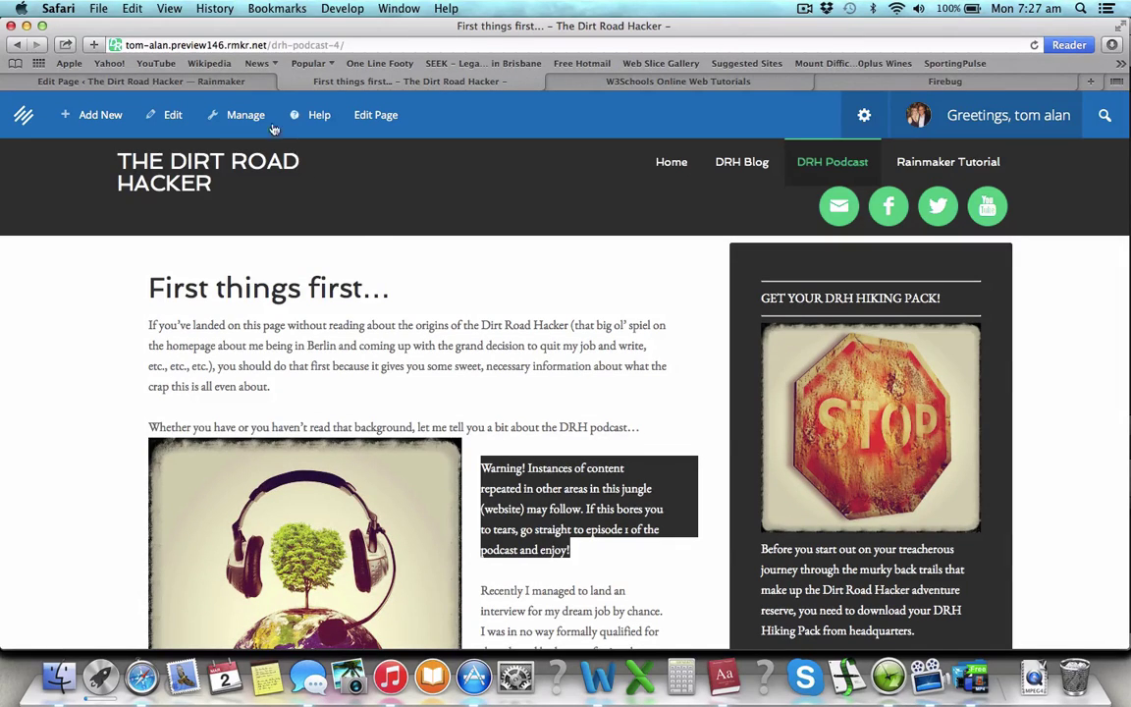
In the page editor, set the text colour of the entire page body to black.
left_click(211, 79)
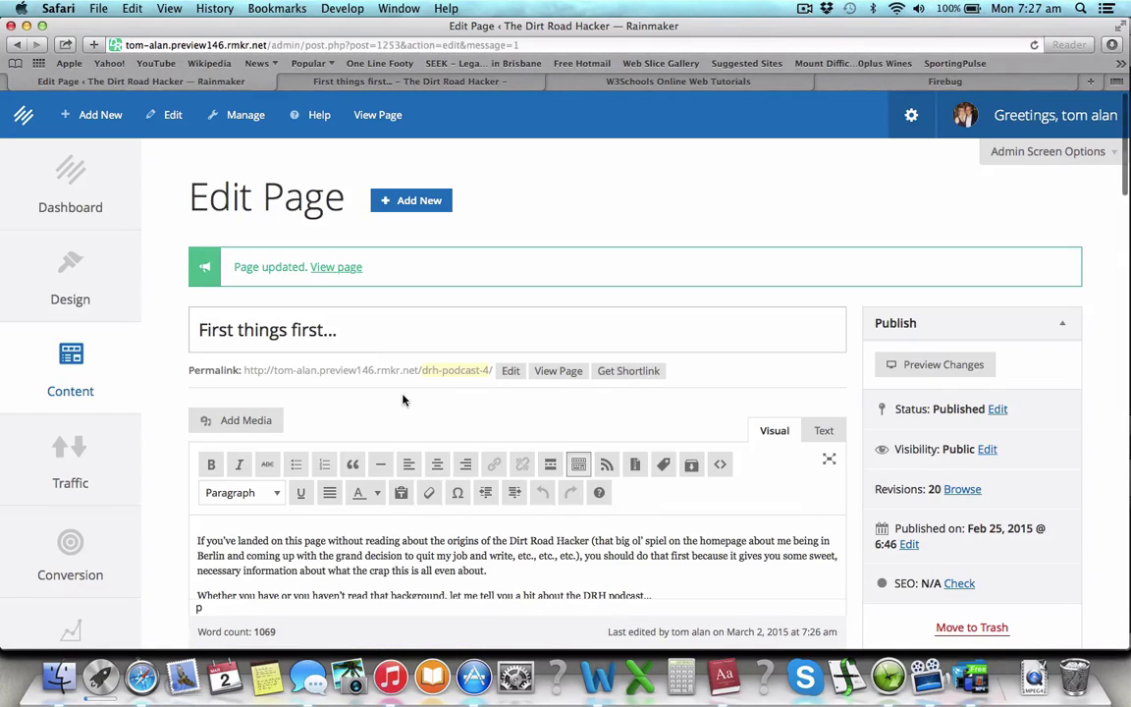
left_click(394, 323)
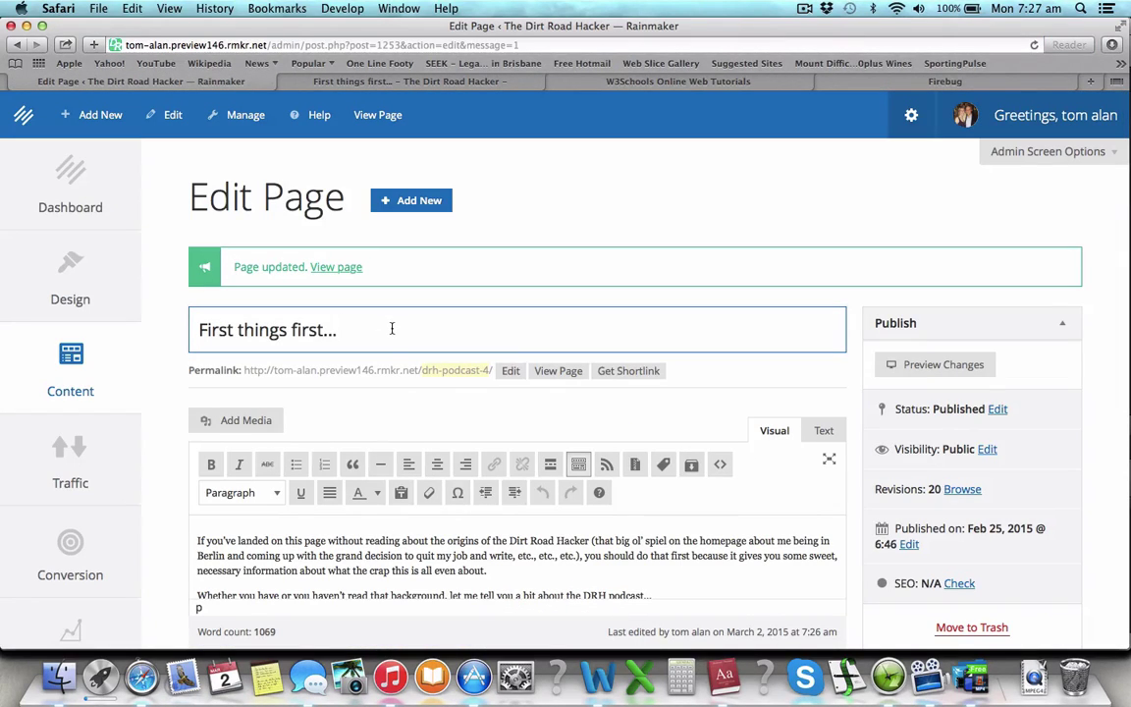
scroll(350, 548, "down", 2)
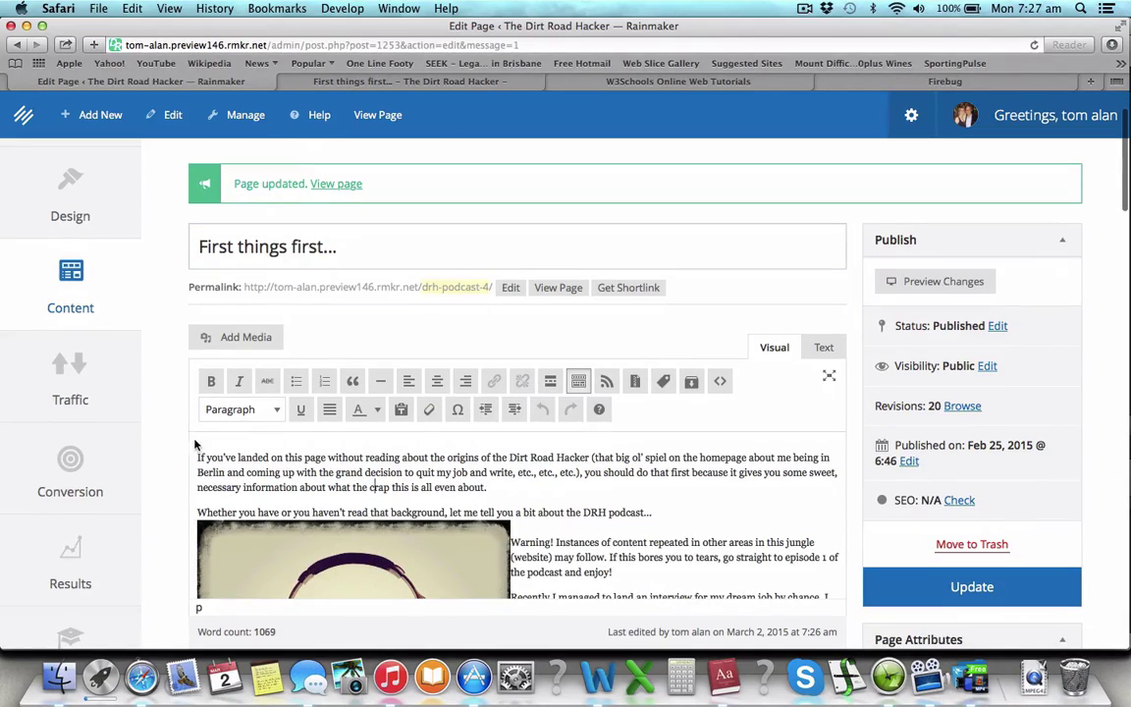
key("super+a")
scroll(568, 533, "down", 10)
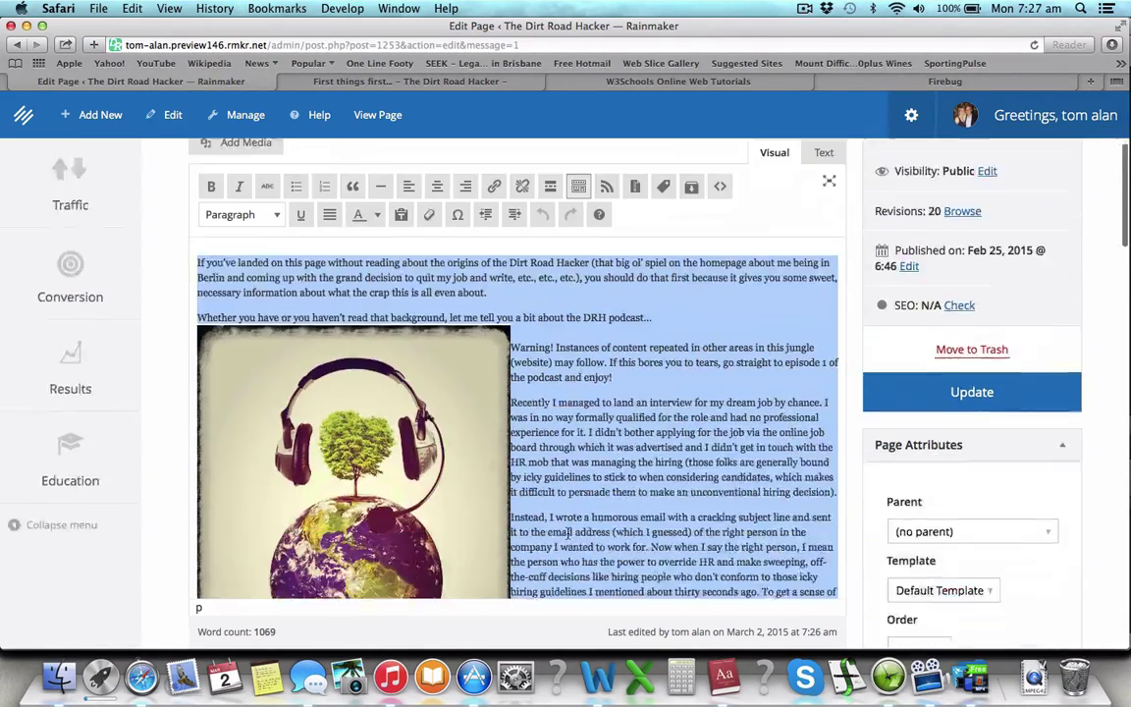
scroll(567, 533, "down", 5)
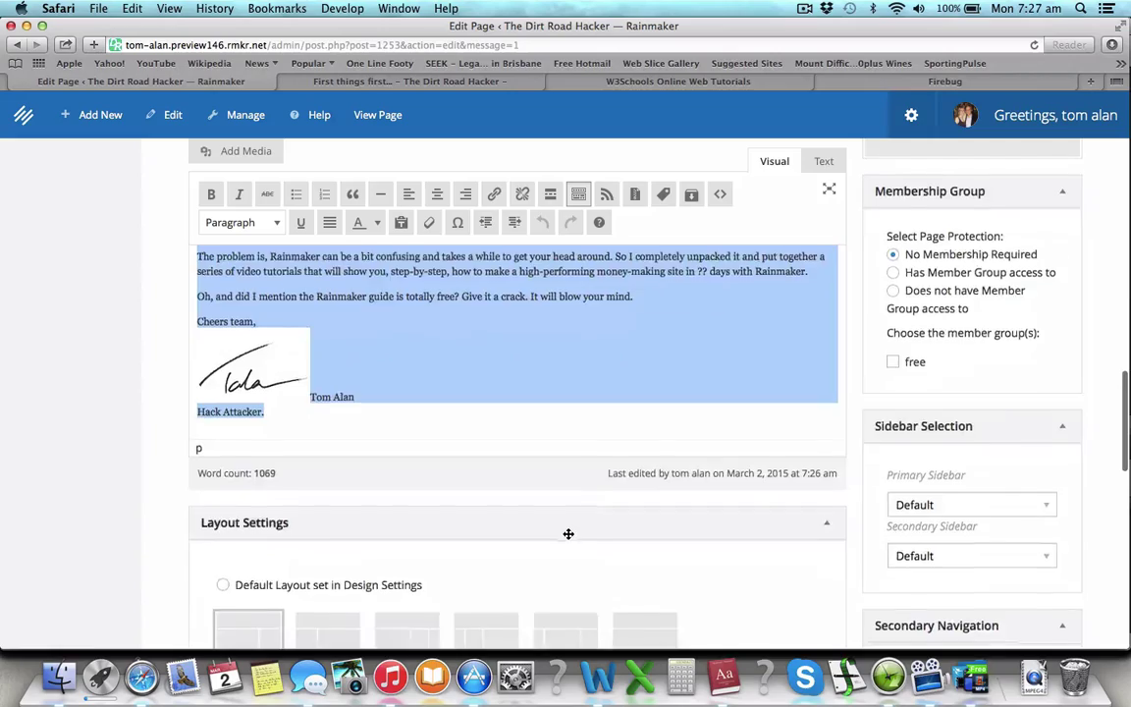
scroll(567, 534, "up", 15)
scroll(374, 461, "down", 3)
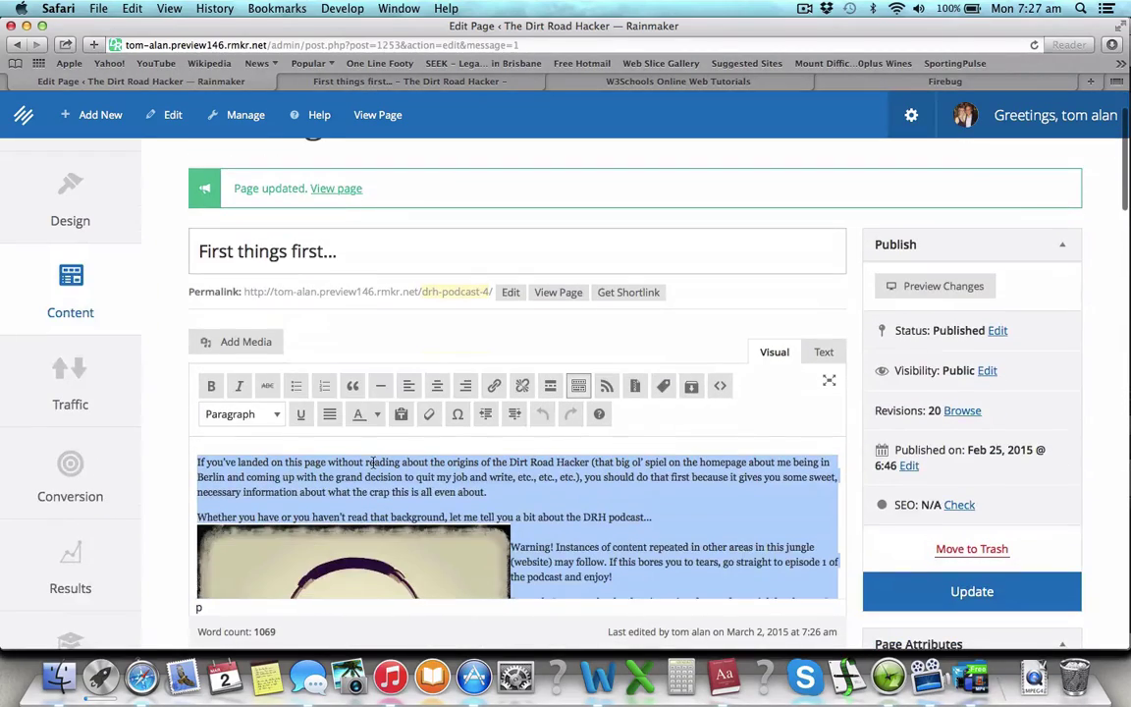
left_click(378, 419)
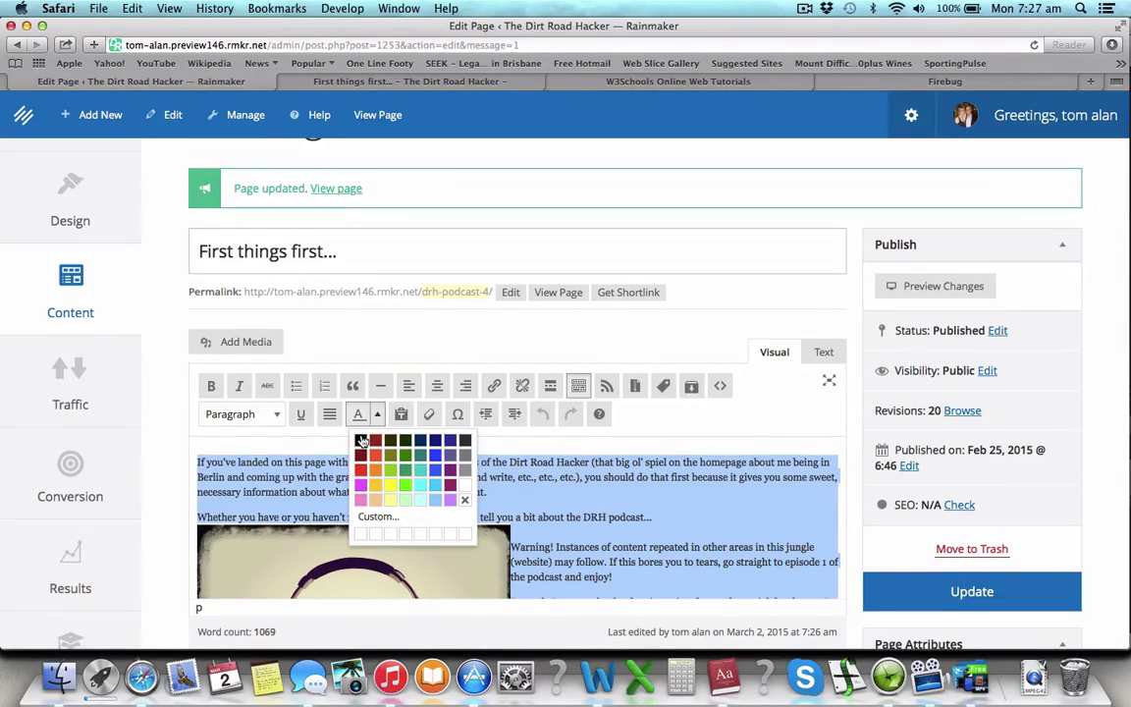
left_click(361, 443)
scroll(603, 546, "down", 10)
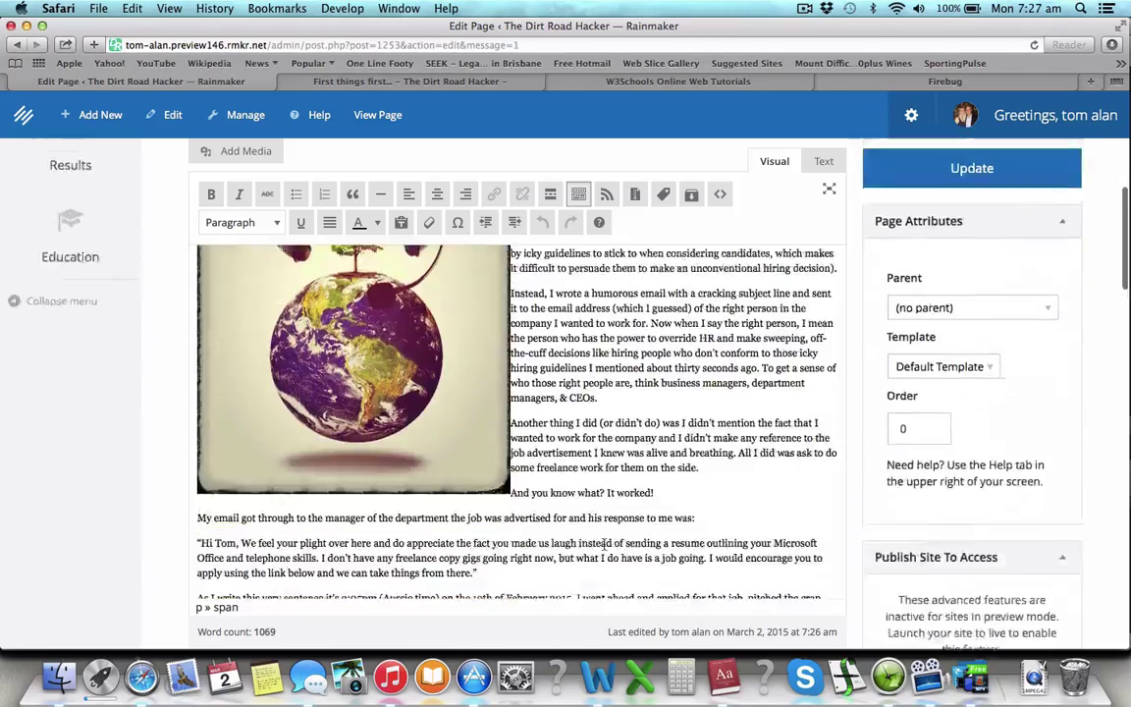
scroll(604, 546, "down", 10)
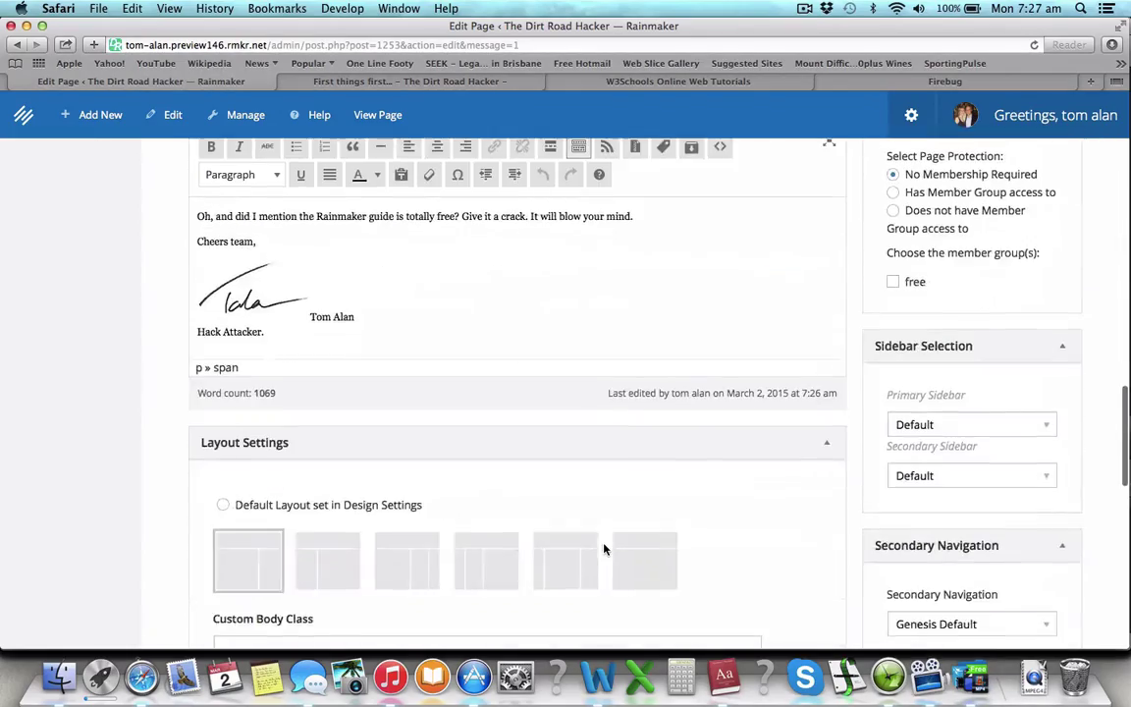
scroll(604, 543, "up", 5)
scroll(604, 543, "up", 10)
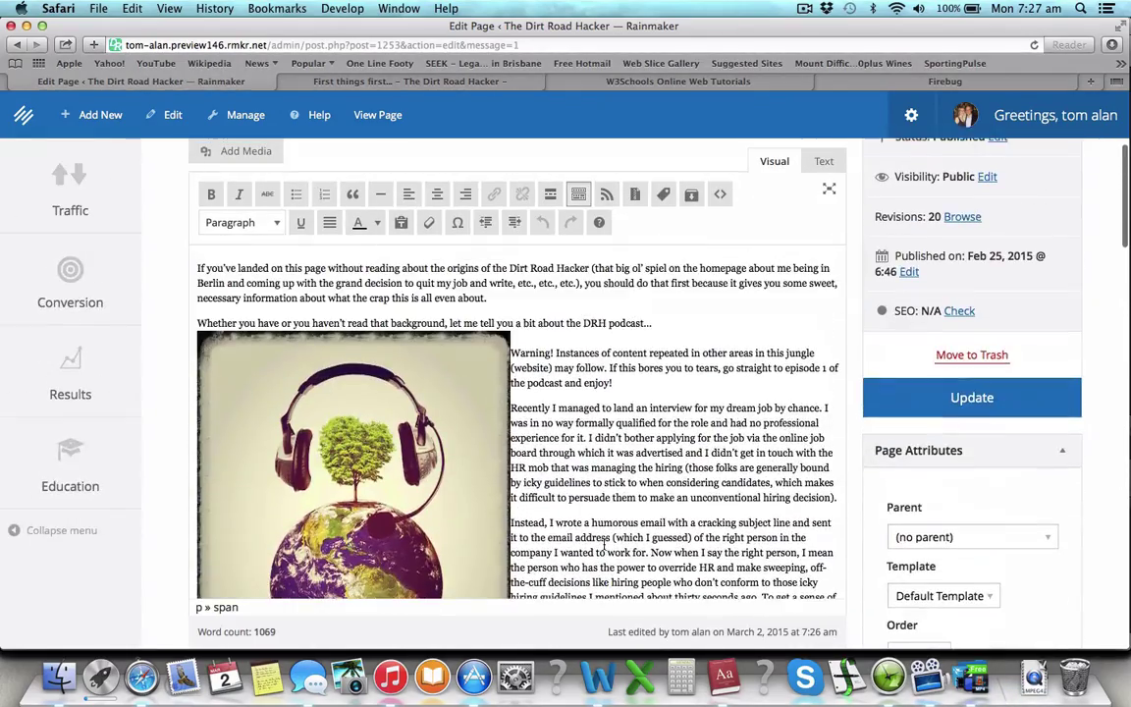
Make the "Warning!" paragraph beside the globe image grey and italic.
scroll(609, 482, "up", 2)
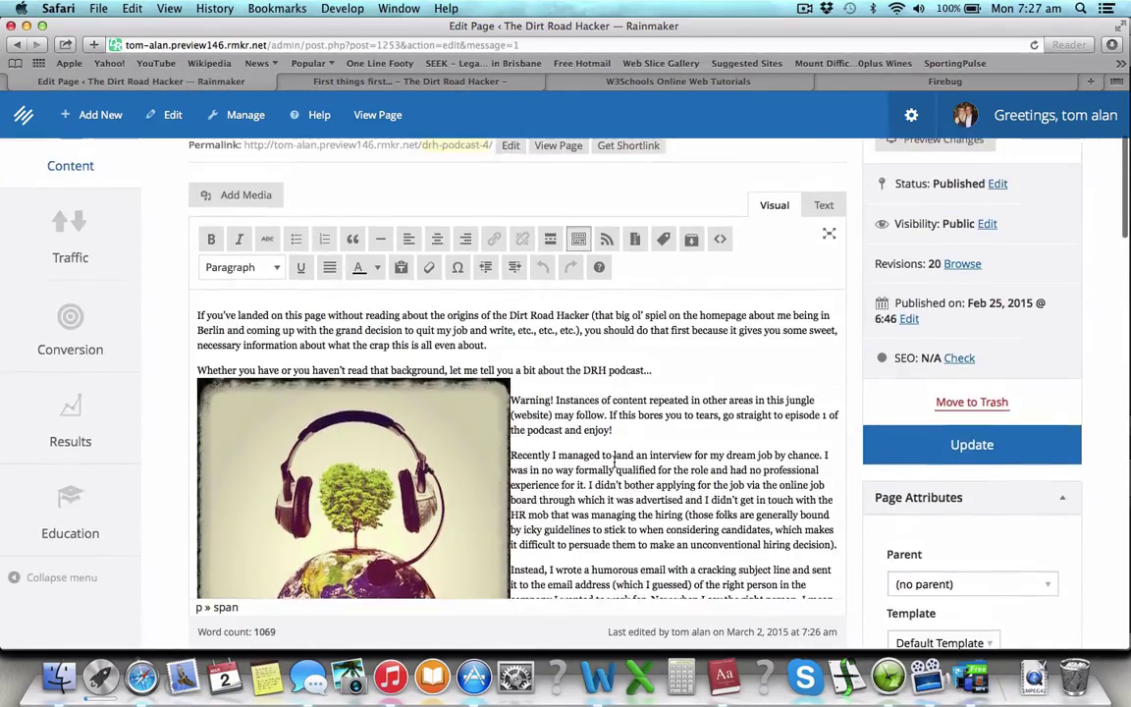
triple_click(598, 414)
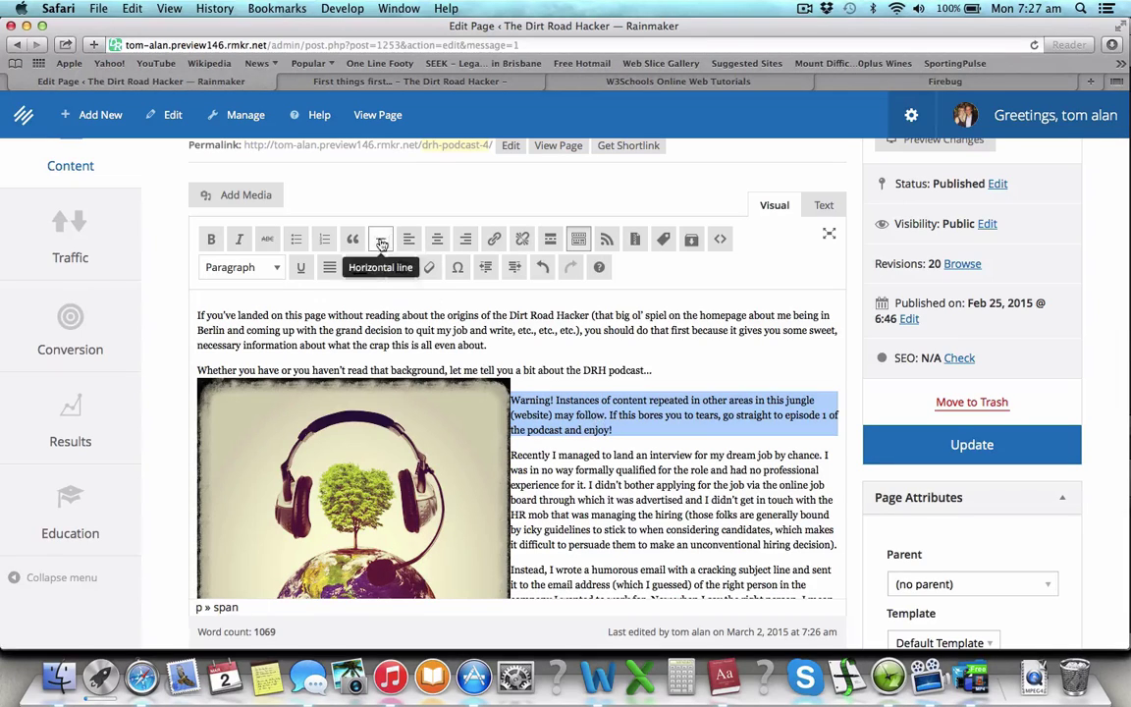
left_click(378, 271)
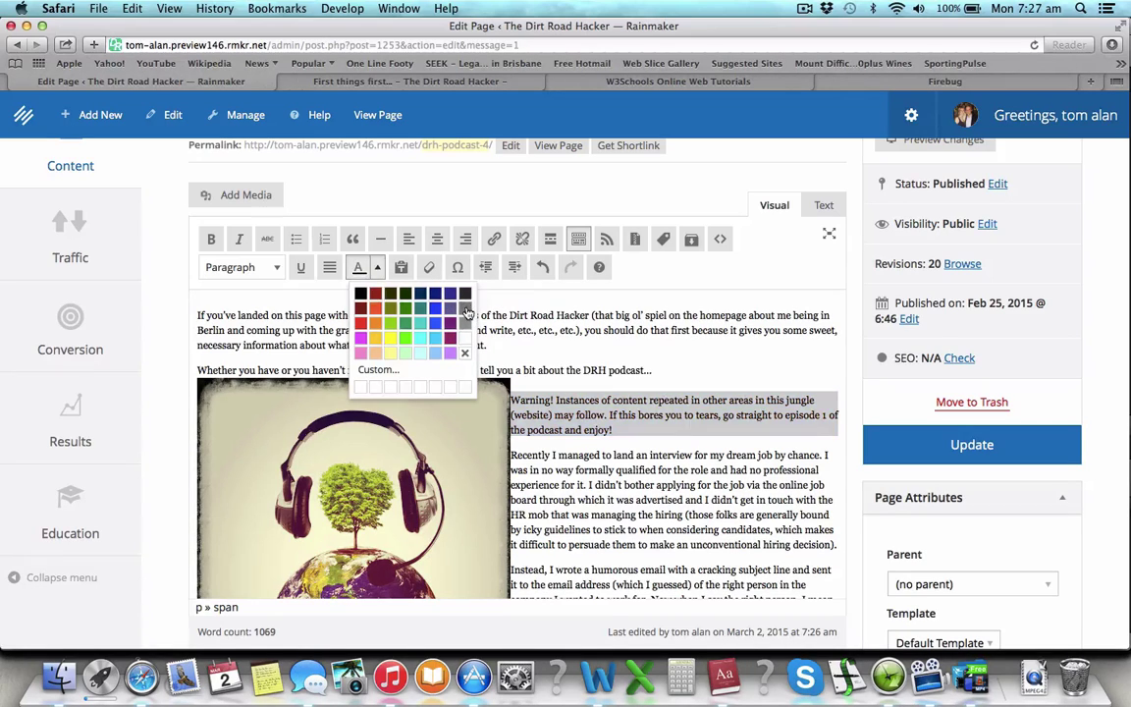
left_click(466, 312)
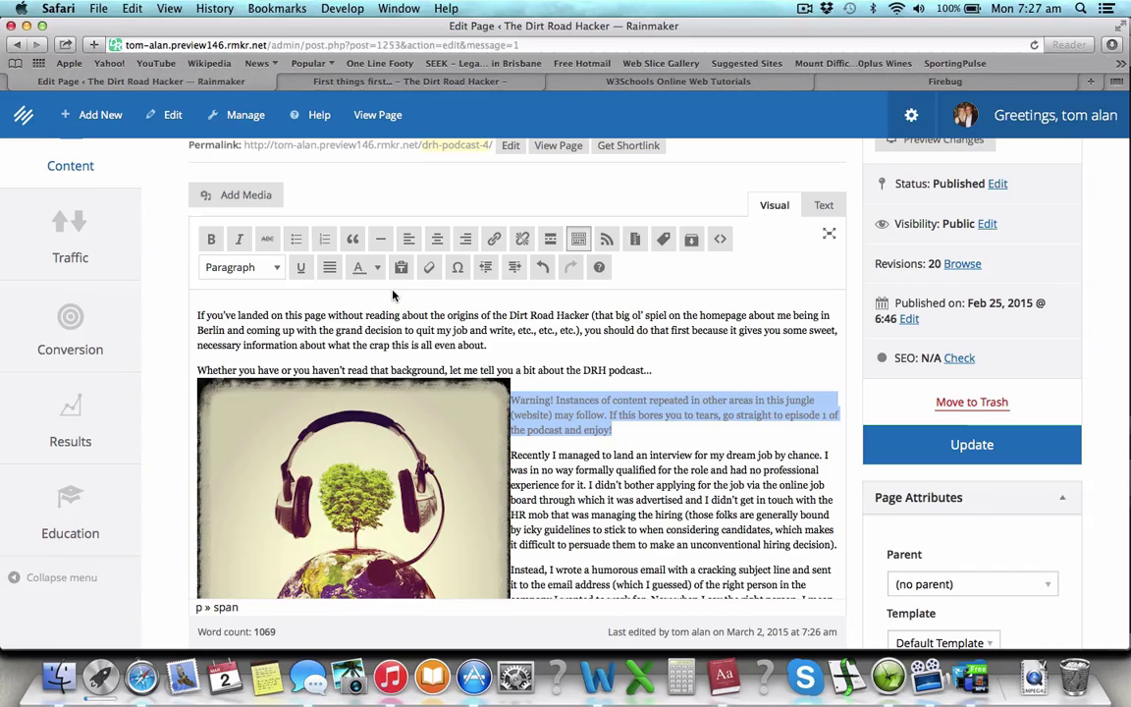
left_click(239, 239)
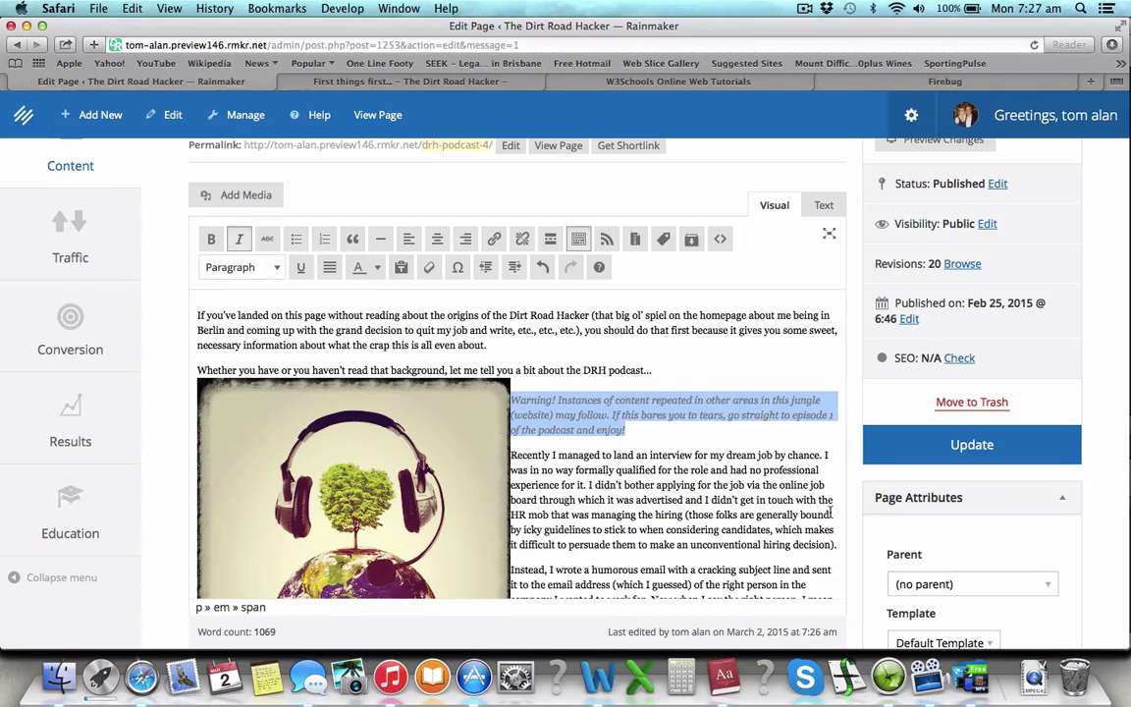
left_click(660, 435)
Append a horizontal rule tag, <hr />, to the end of the page title "First things first...".
scroll(660, 435, "up", 3)
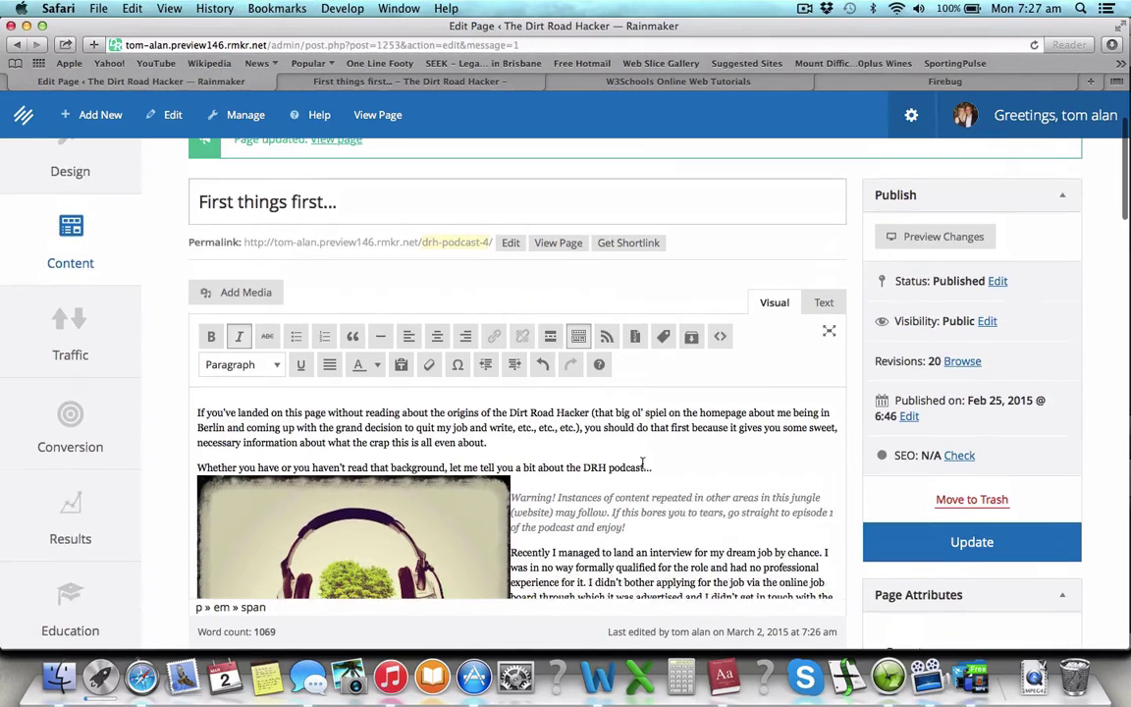
scroll(651, 516, "down", 5)
scroll(651, 515, "down", 5)
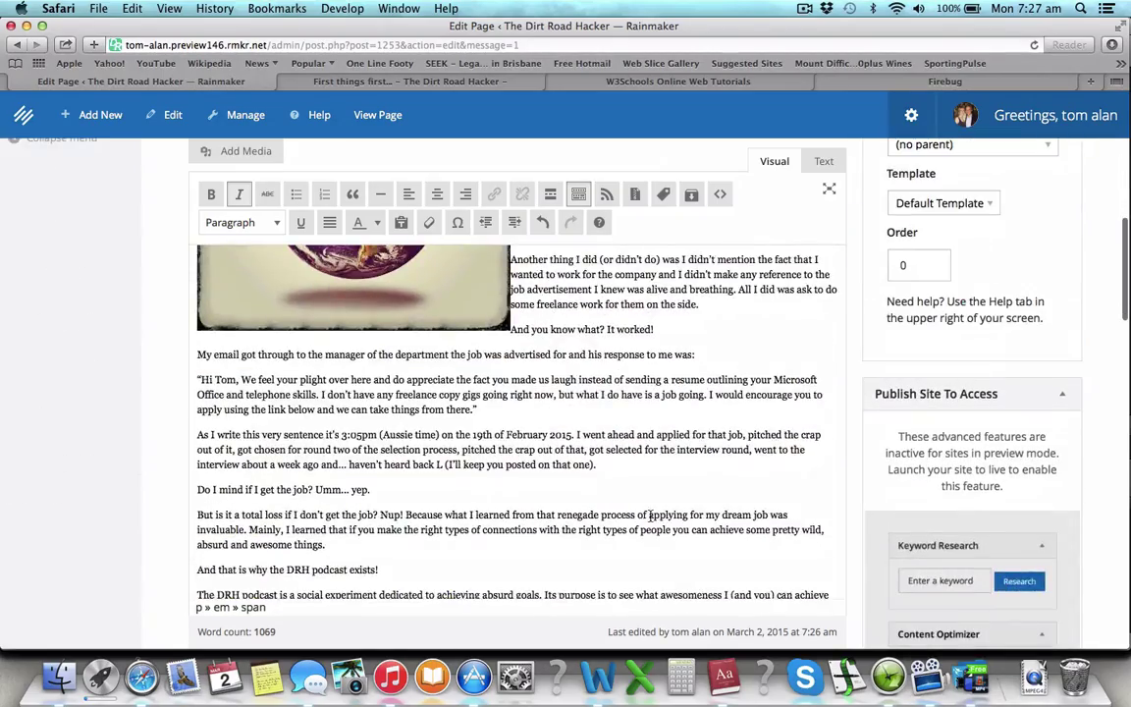
scroll(651, 515, "down", 3)
scroll(643, 535, "up", 15)
scroll(639, 583, "down", 1)
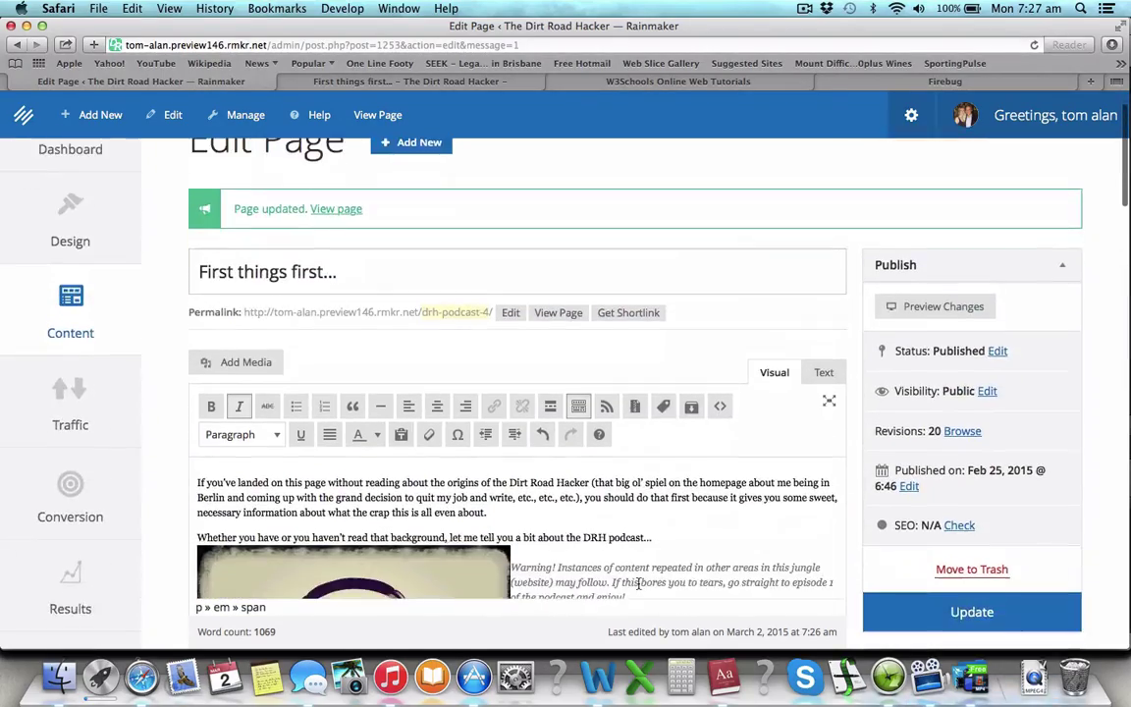
scroll(639, 583, "down", 1)
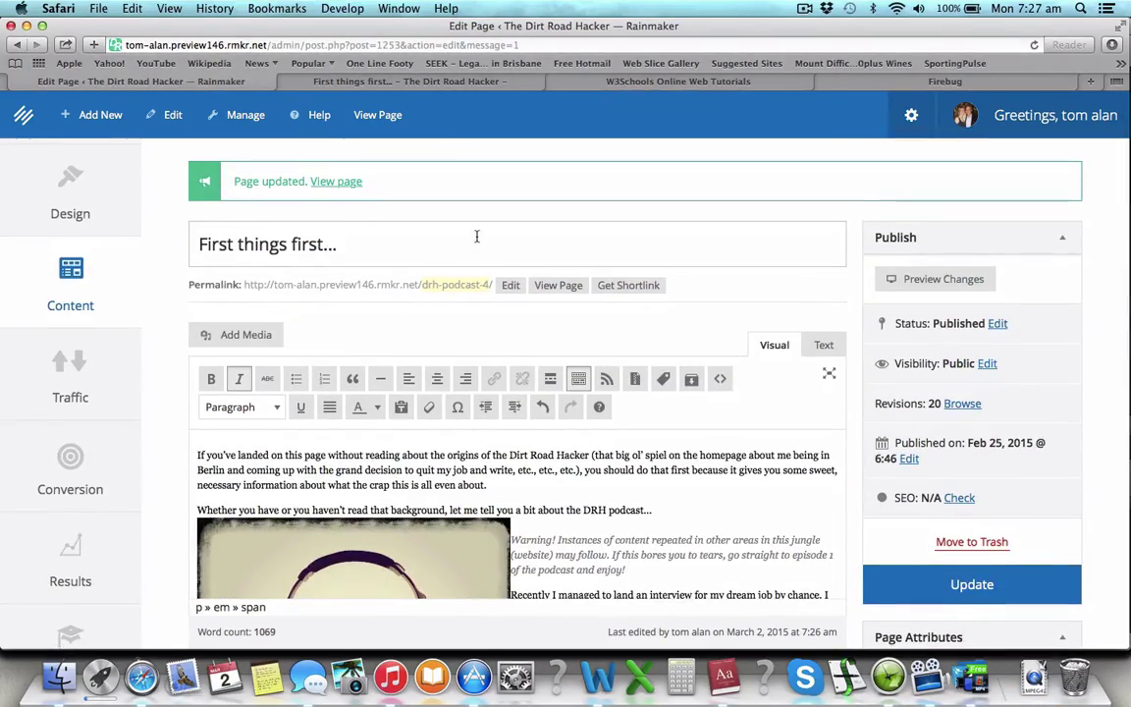
left_click(430, 245)
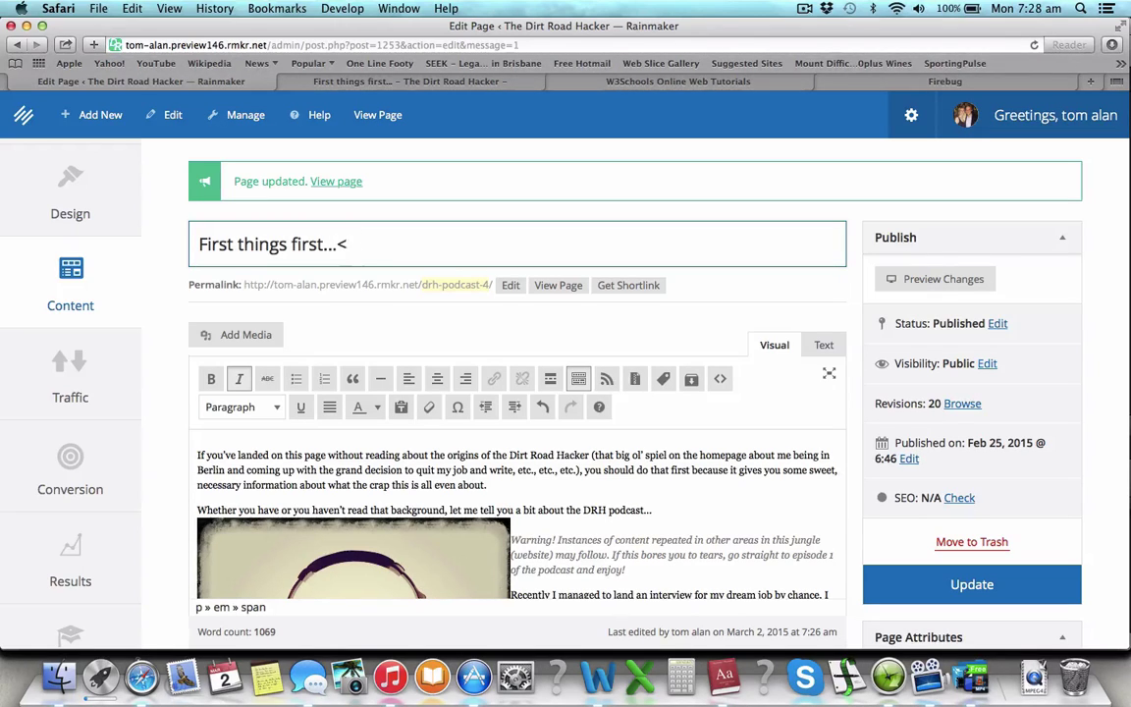
type("/>")
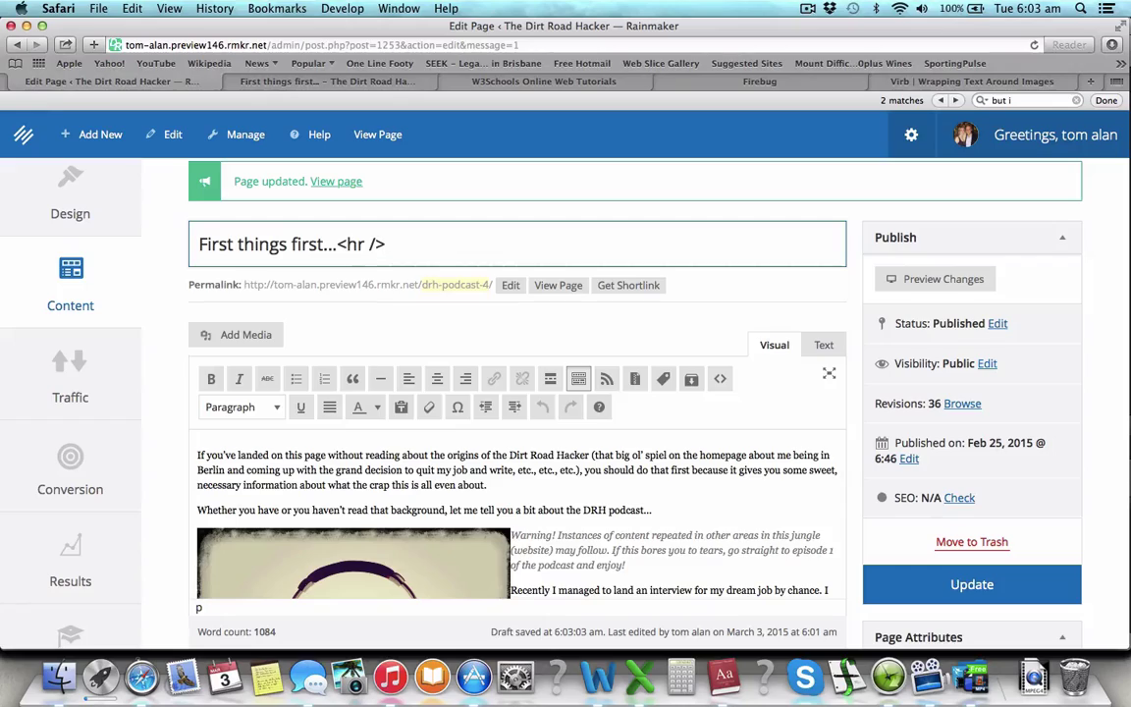
Examine the page body in both the visual editor and its HTML source, from the title to the job interview paragraphs.
scroll(380, 473, "down", 5)
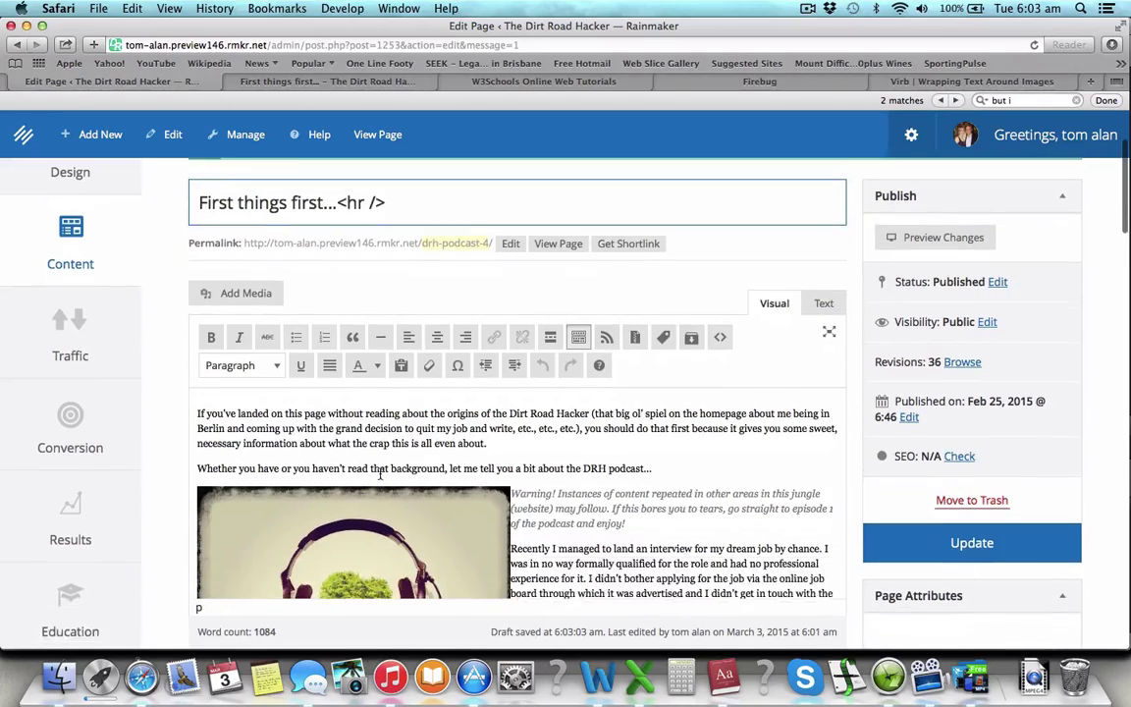
scroll(380, 474, "down", 7)
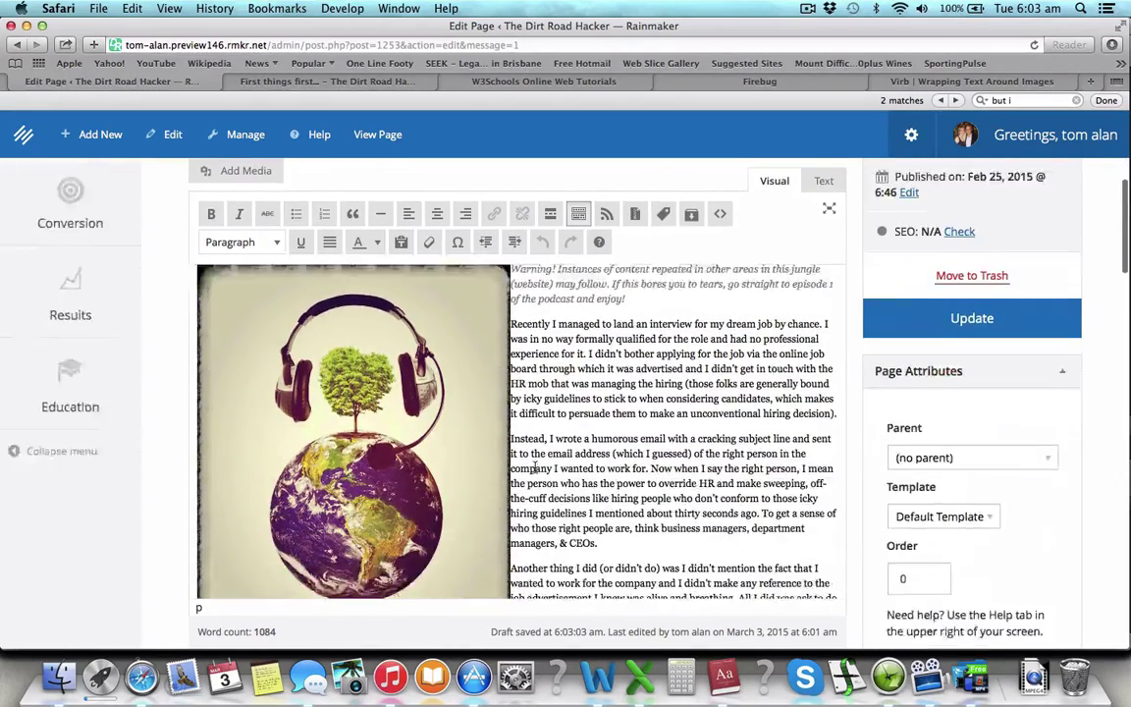
scroll(793, 204, "up", 4)
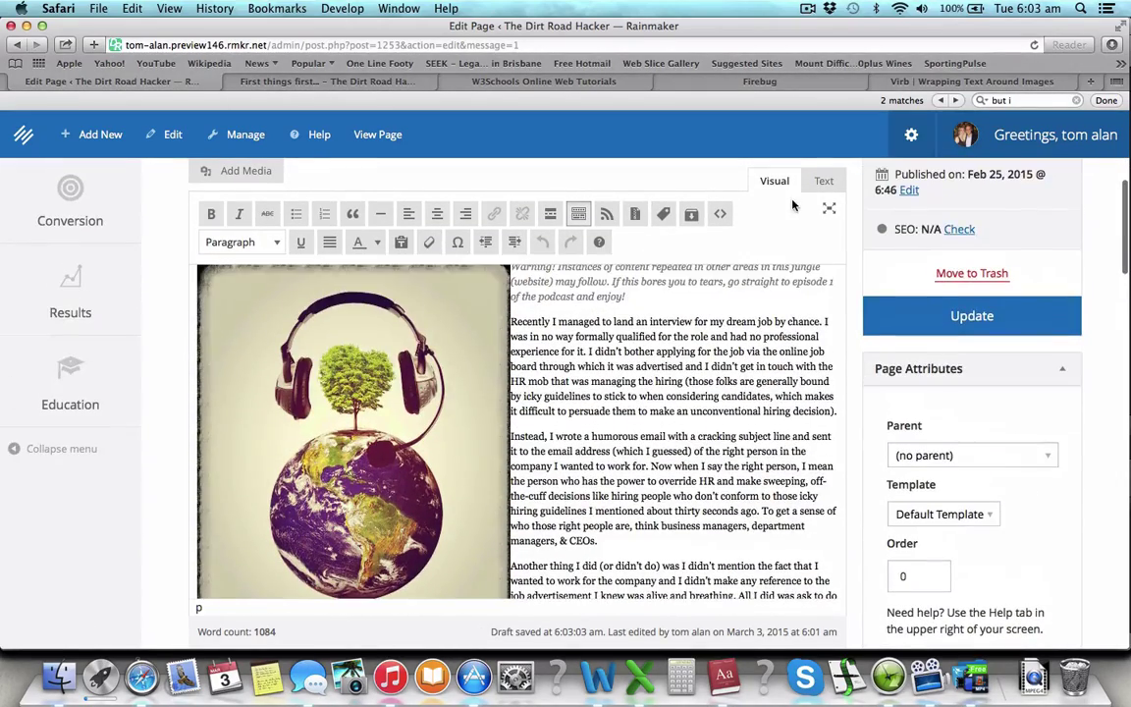
left_click(822, 180)
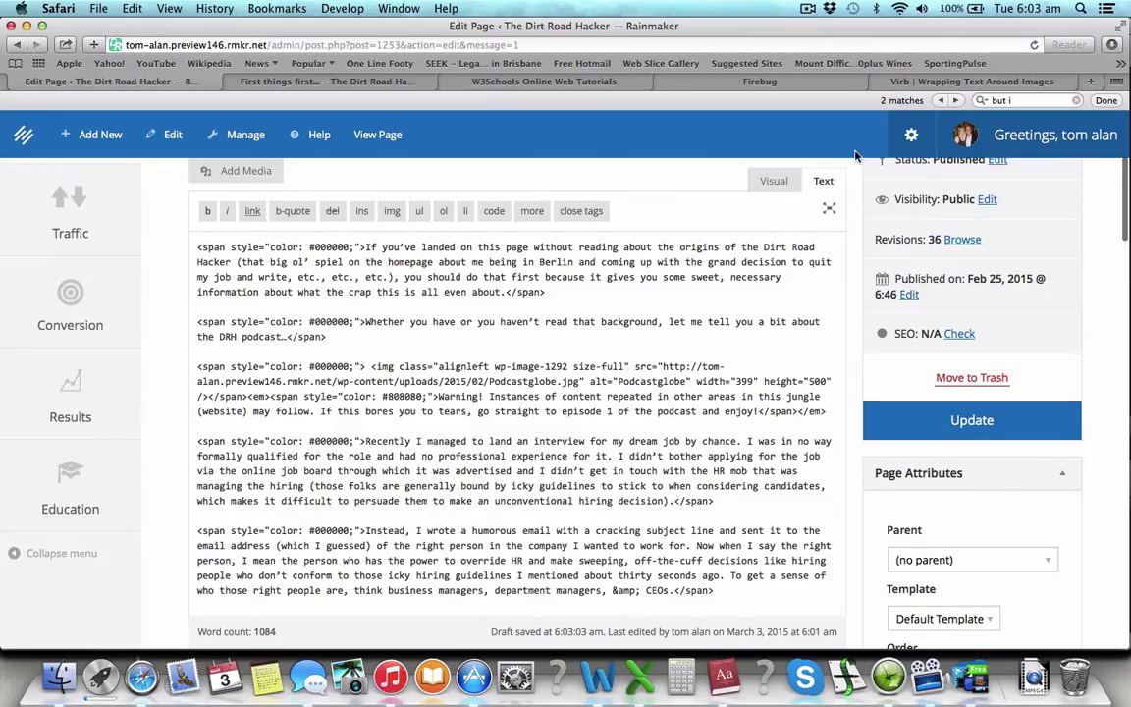
scroll(560, 531, "down", 5)
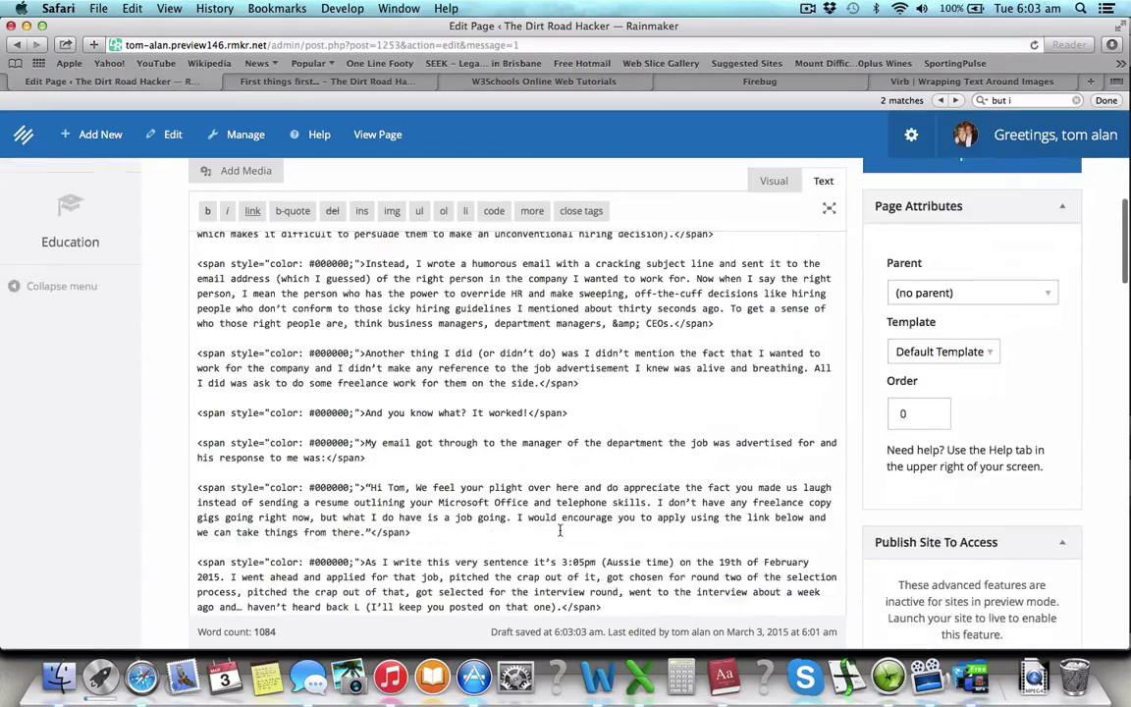
scroll(501, 403, "up", 10)
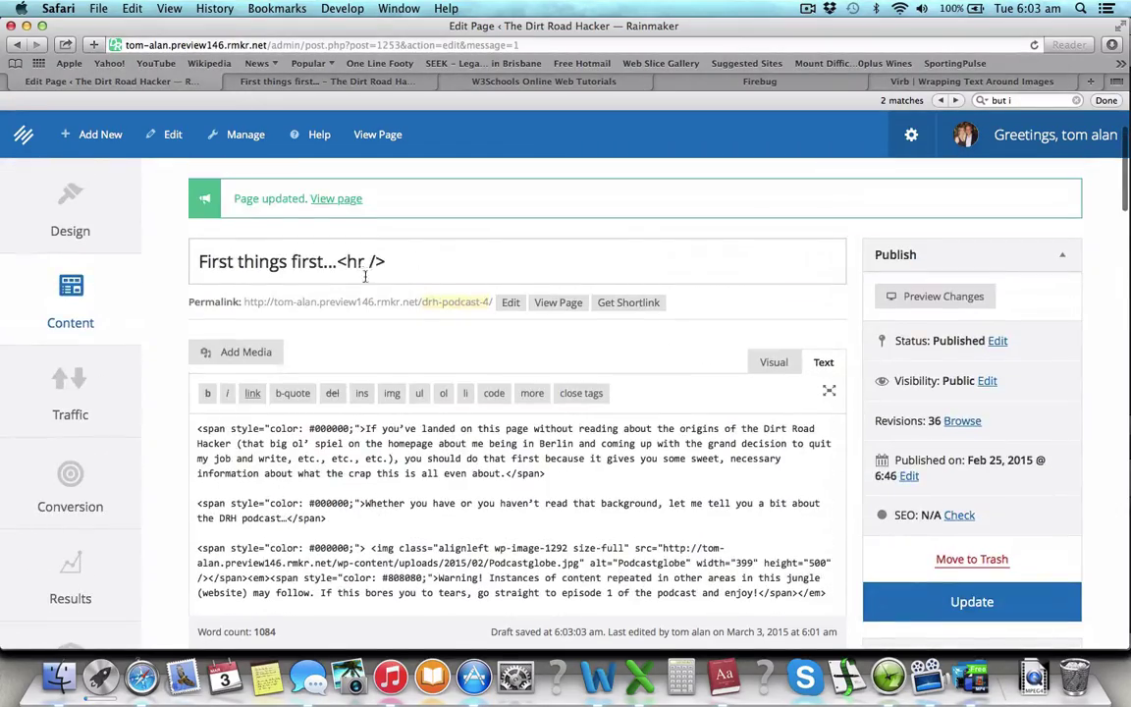
scroll(699, 563, "down", 5)
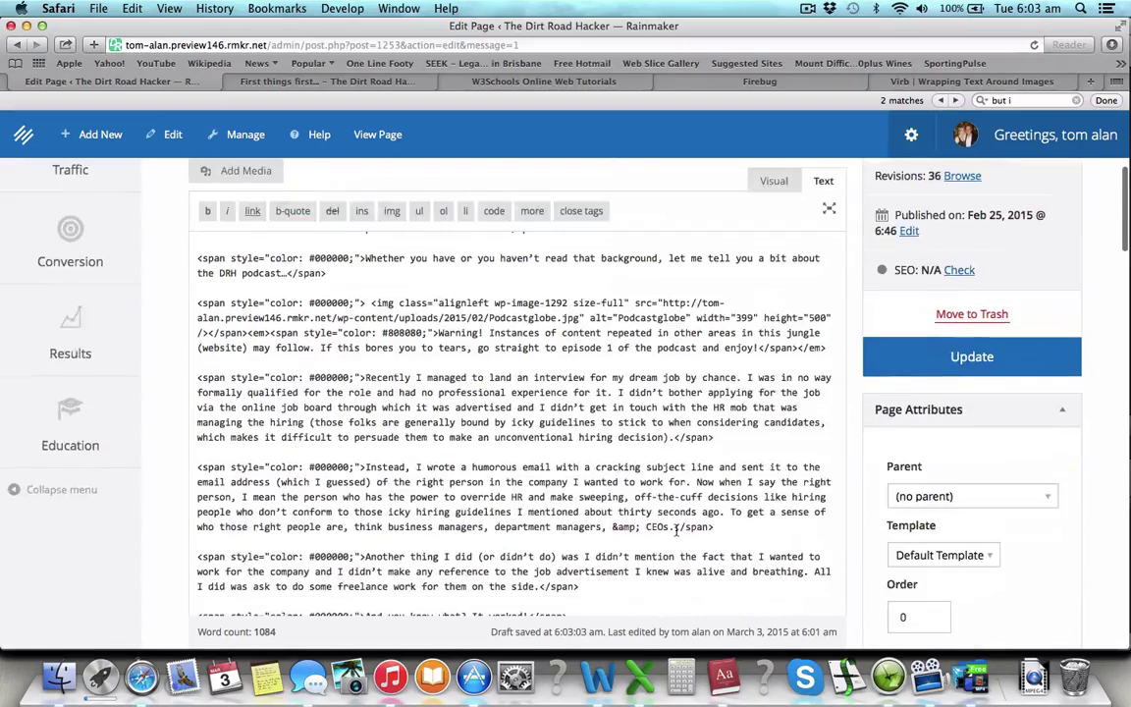
scroll(773, 365, "up", 6)
left_click(775, 411)
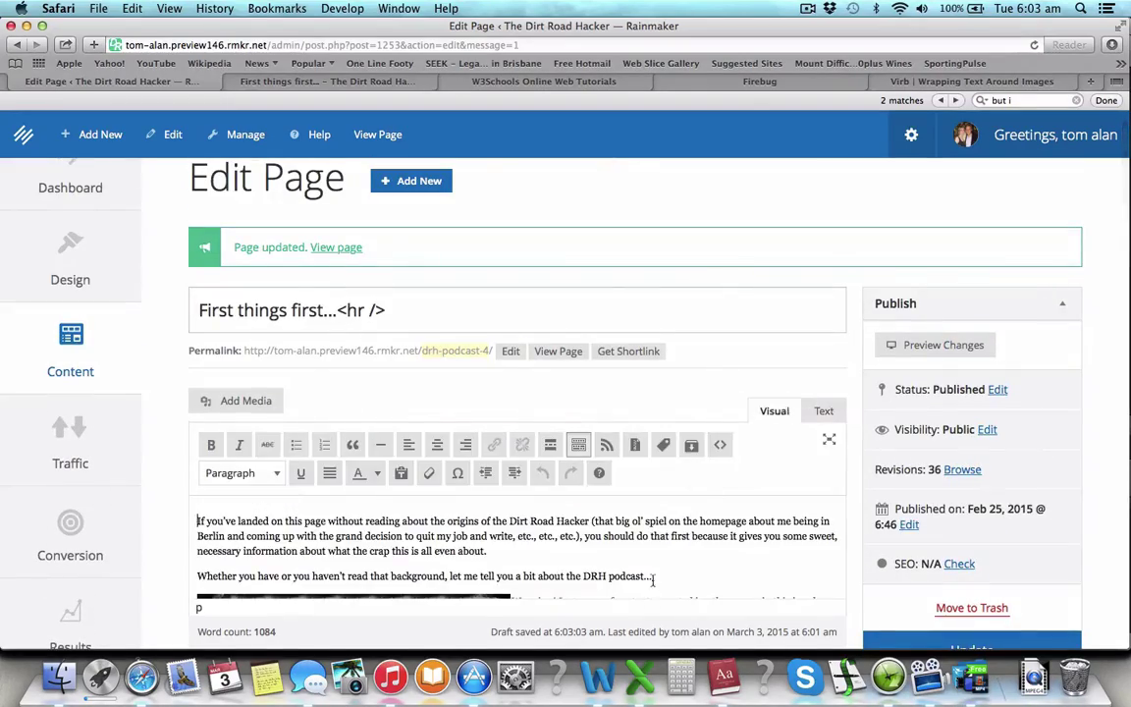
In the visual editor, insert horizontal lines above the paragraphs "And you know what? It worked!" and "Do I mind if I get the job?".
scroll(649, 589, "down", 10)
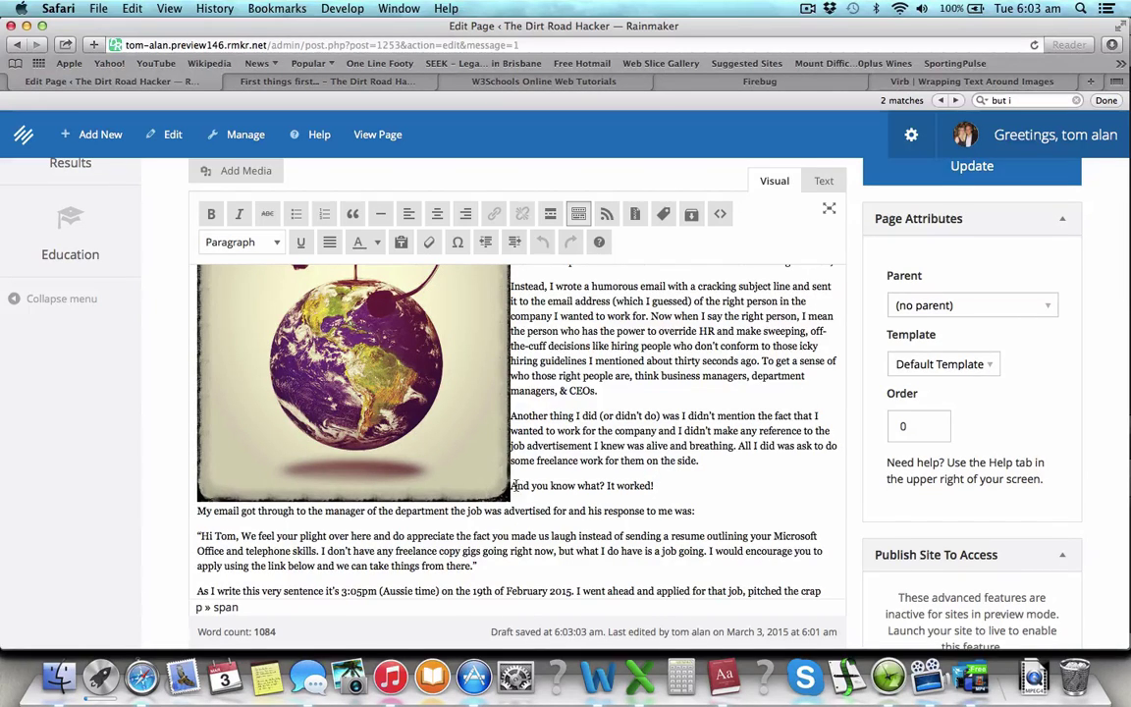
left_click(384, 218)
scroll(549, 486, "down", 3)
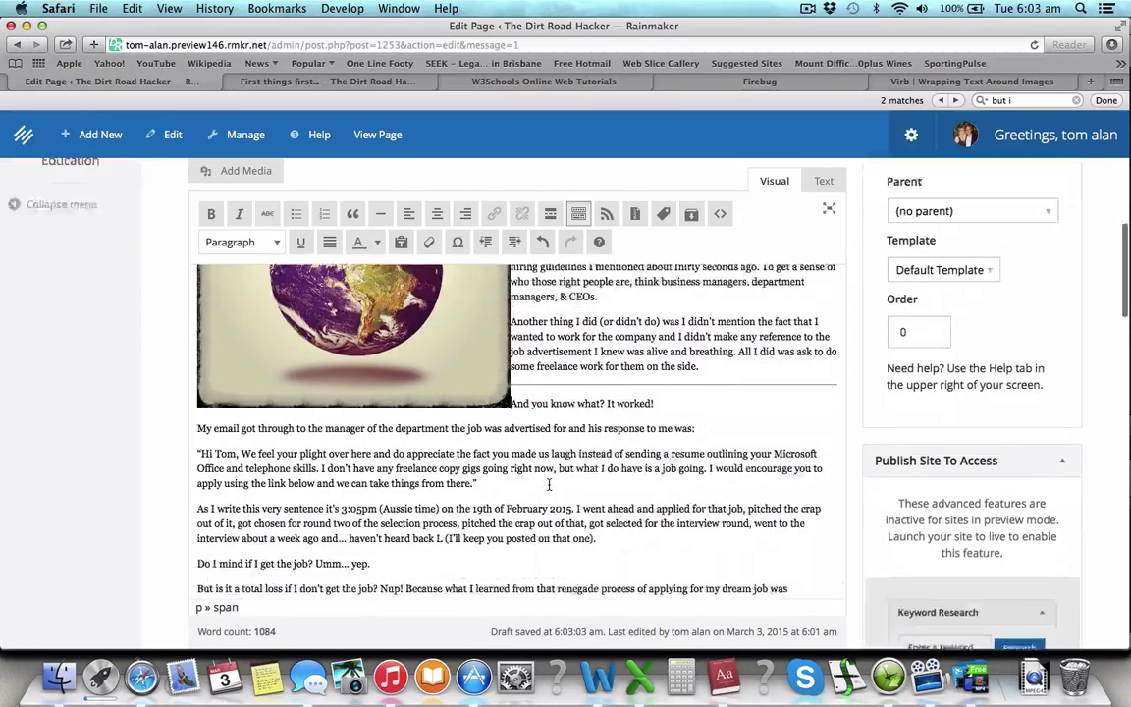
scroll(549, 485, "down", 2)
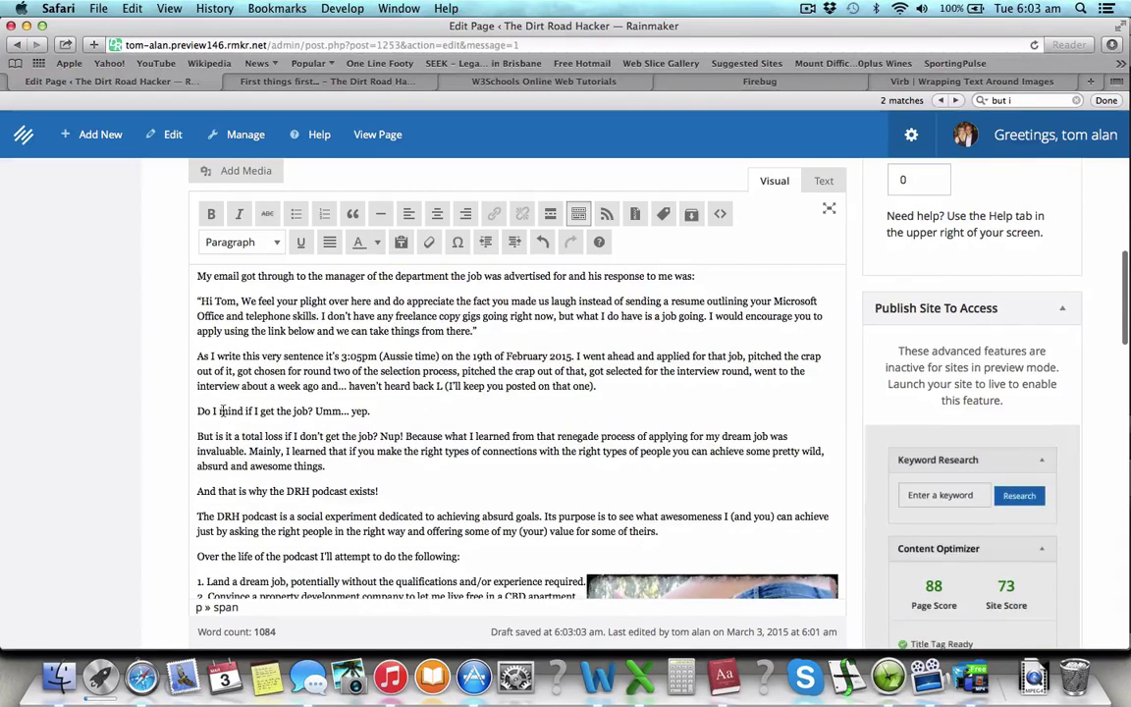
left_click(202, 410)
left_click(381, 213)
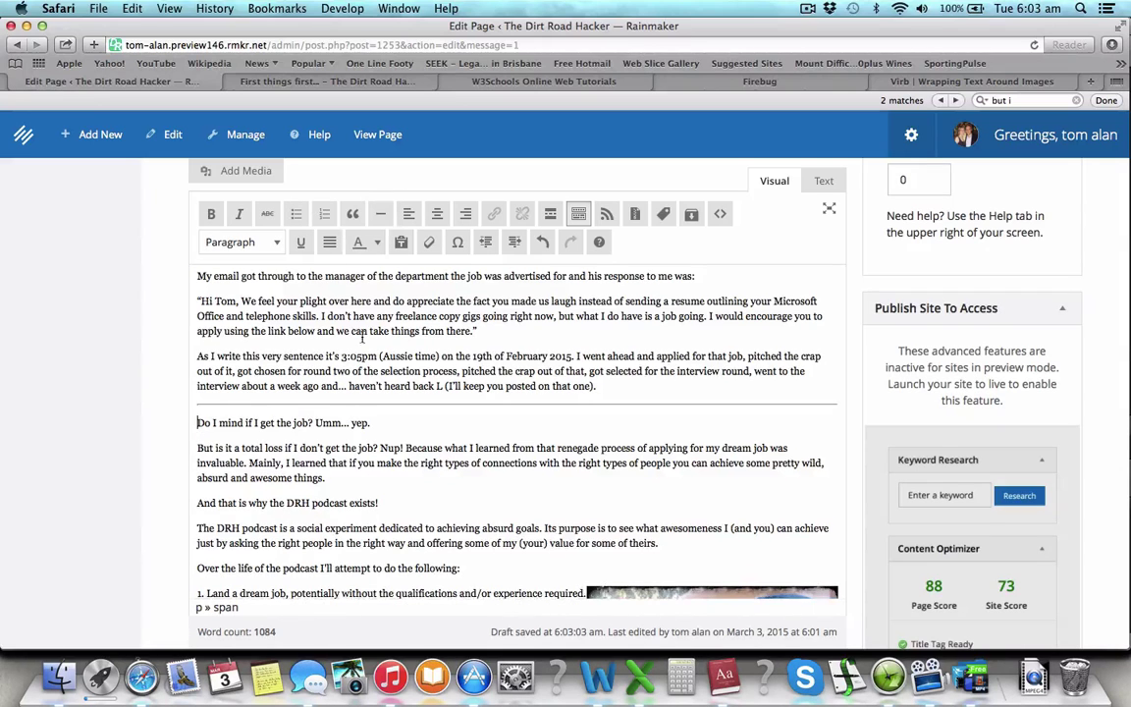
Insert horizontal lines above "Over the life of the podcast I'll attempt to do the following:" and "Now, it's here that I should set some expectations".
scroll(352, 493, "down", 1)
scroll(353, 493, "down", 1)
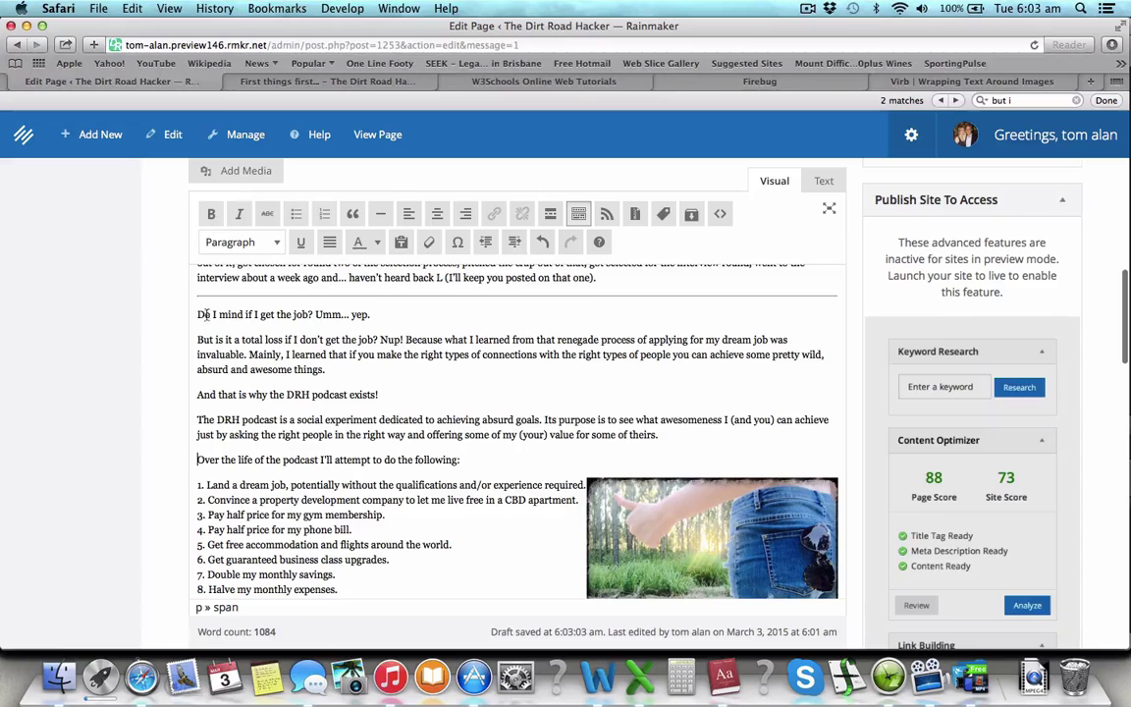
scroll(365, 429, "down", 4)
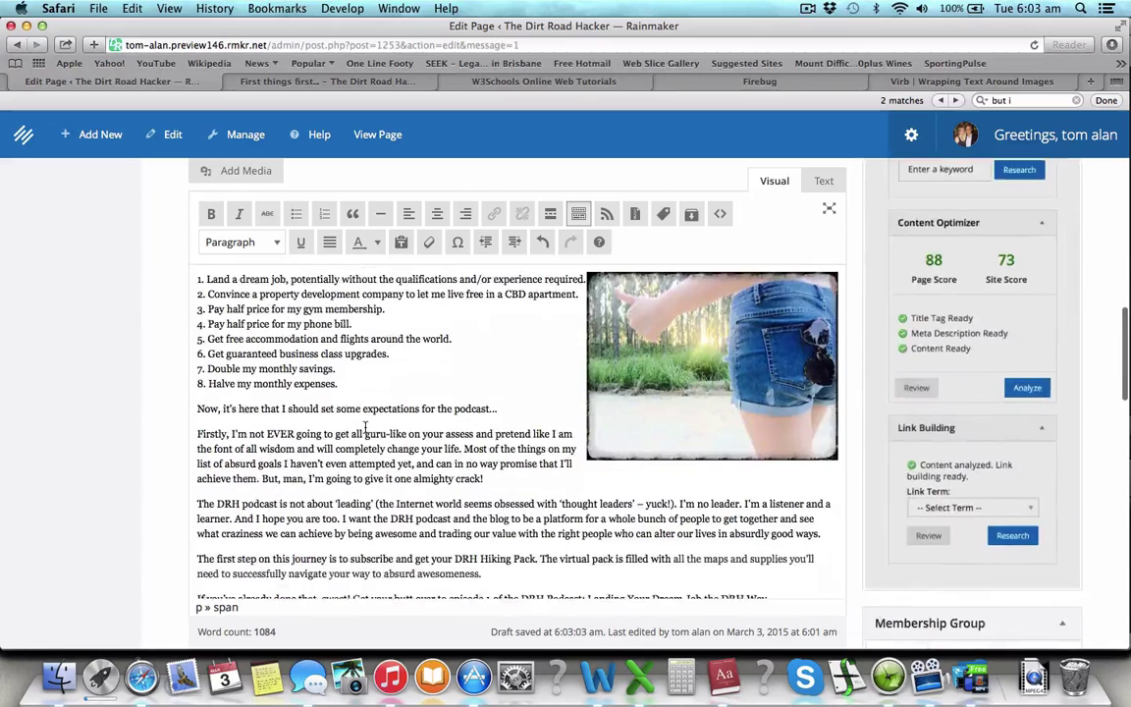
scroll(365, 429, "down", 2)
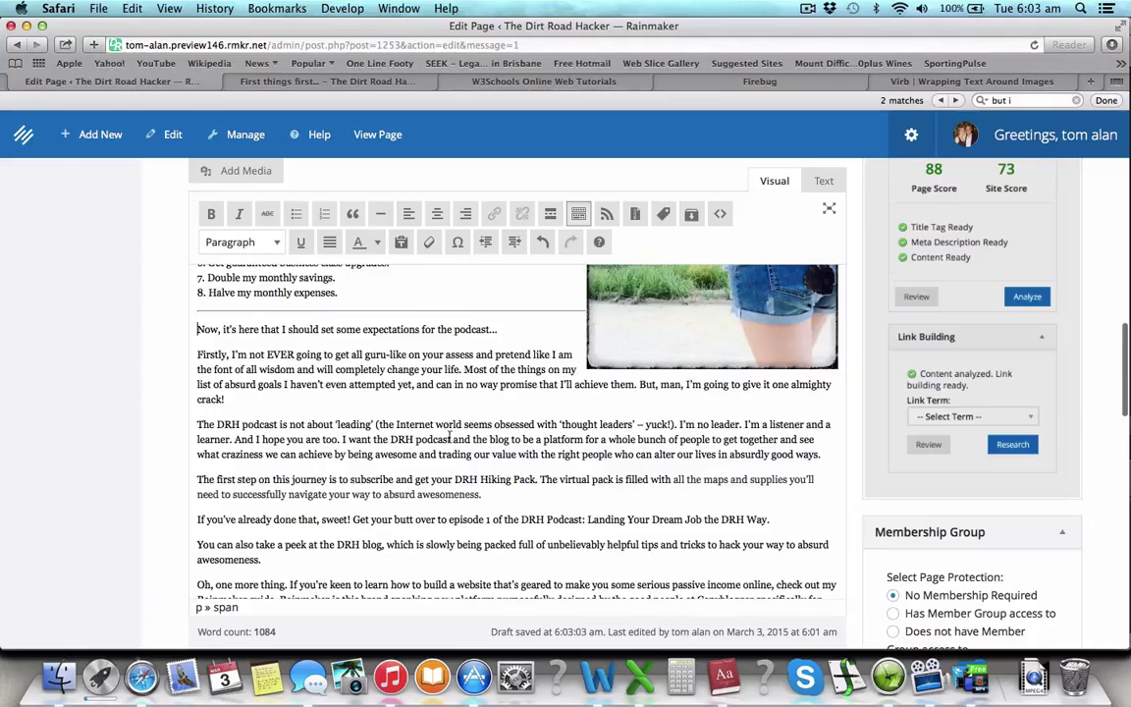
Update the page with the new section dividers and reload its published version.
scroll(449, 436, "down", 6)
scroll(448, 436, "up", 20)
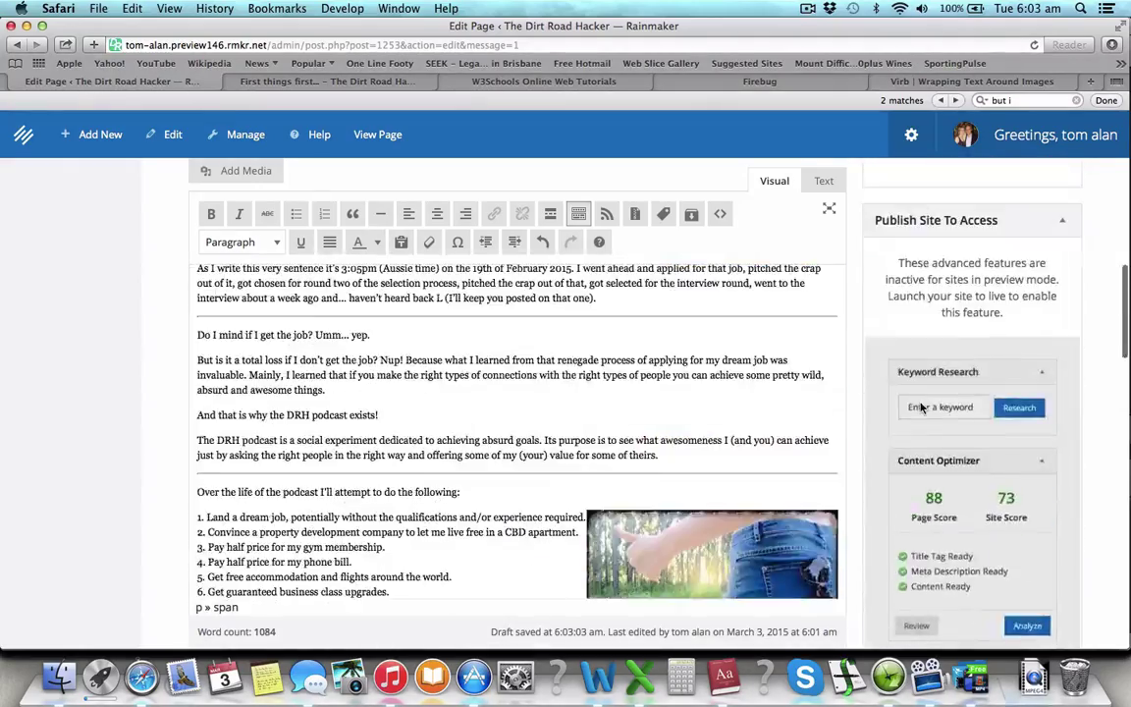
scroll(920, 403, "up", 5)
left_click(965, 549)
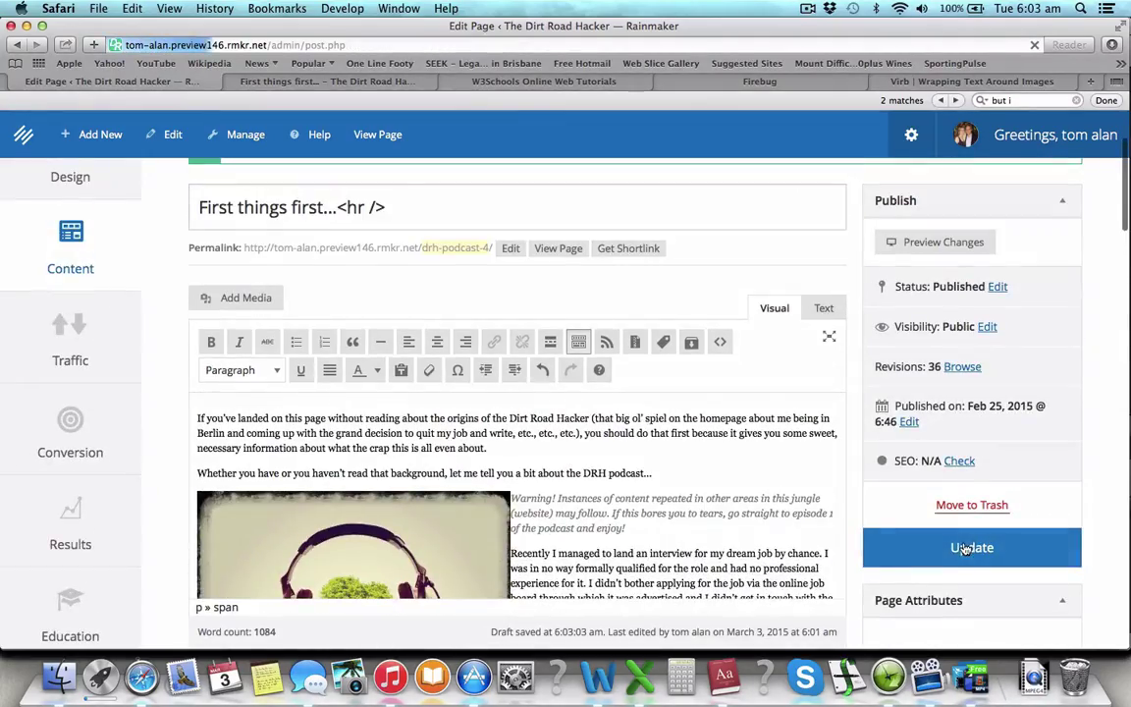
left_click(355, 87)
key("super+r")
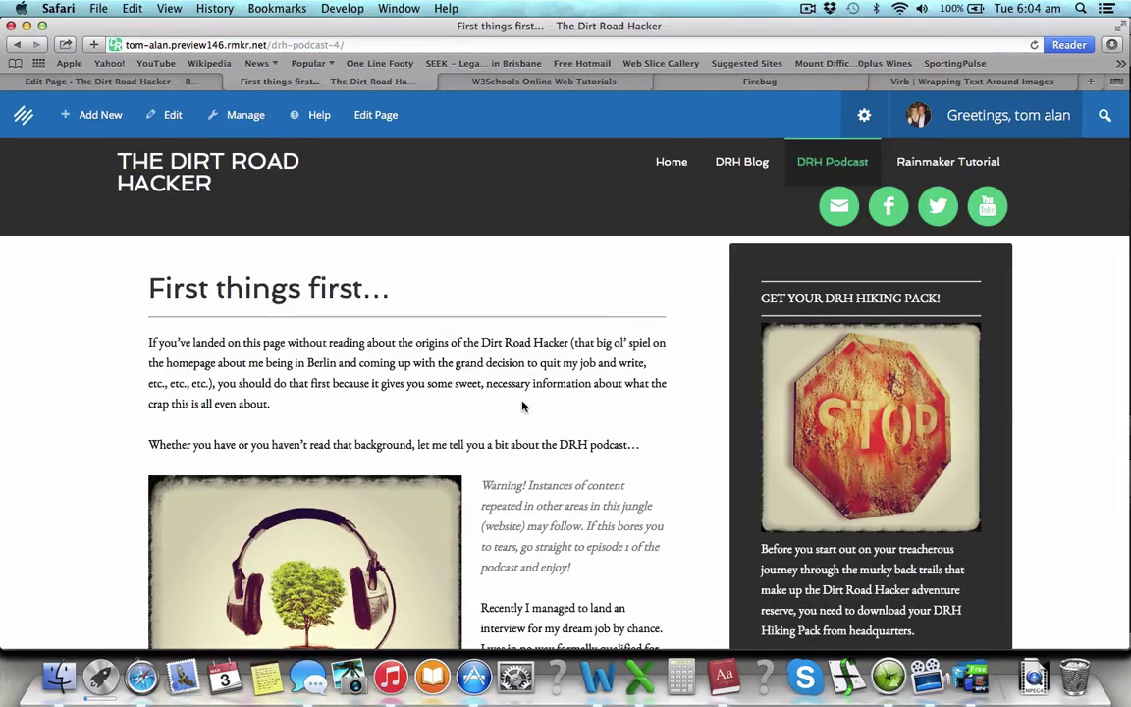
Review the published podcast page from title to end, checking the horizontal lines and the spacing between them and the paragraphs.
scroll(523, 405, "down", 15)
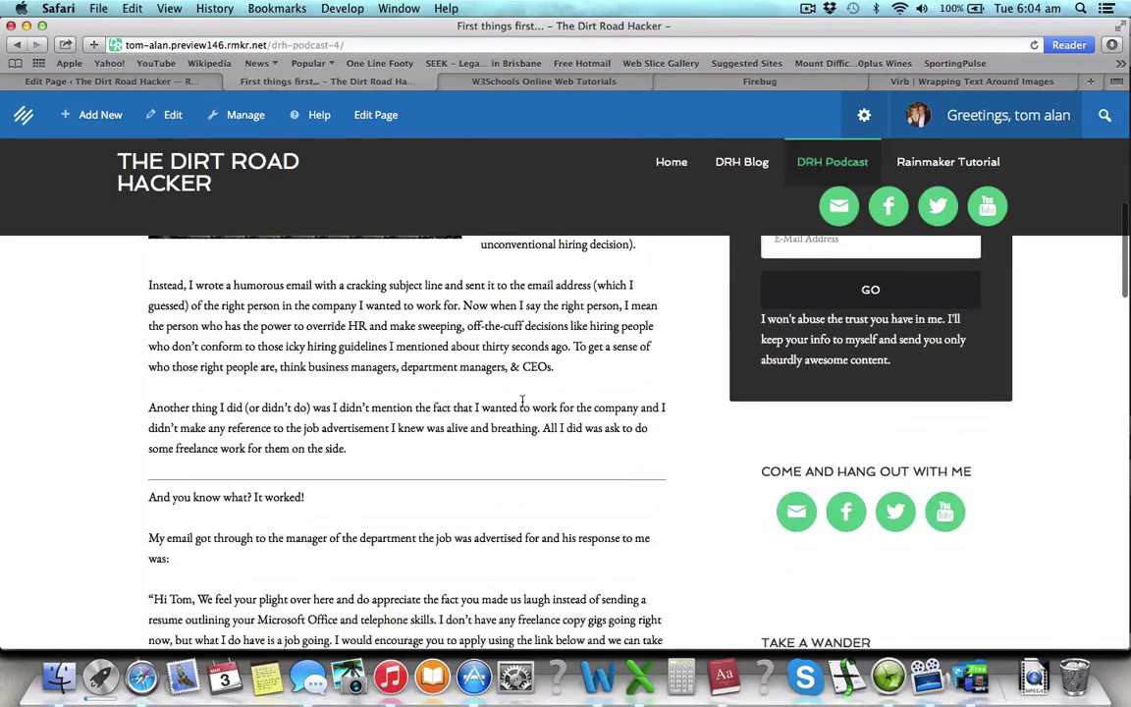
scroll(523, 400, "up", 6)
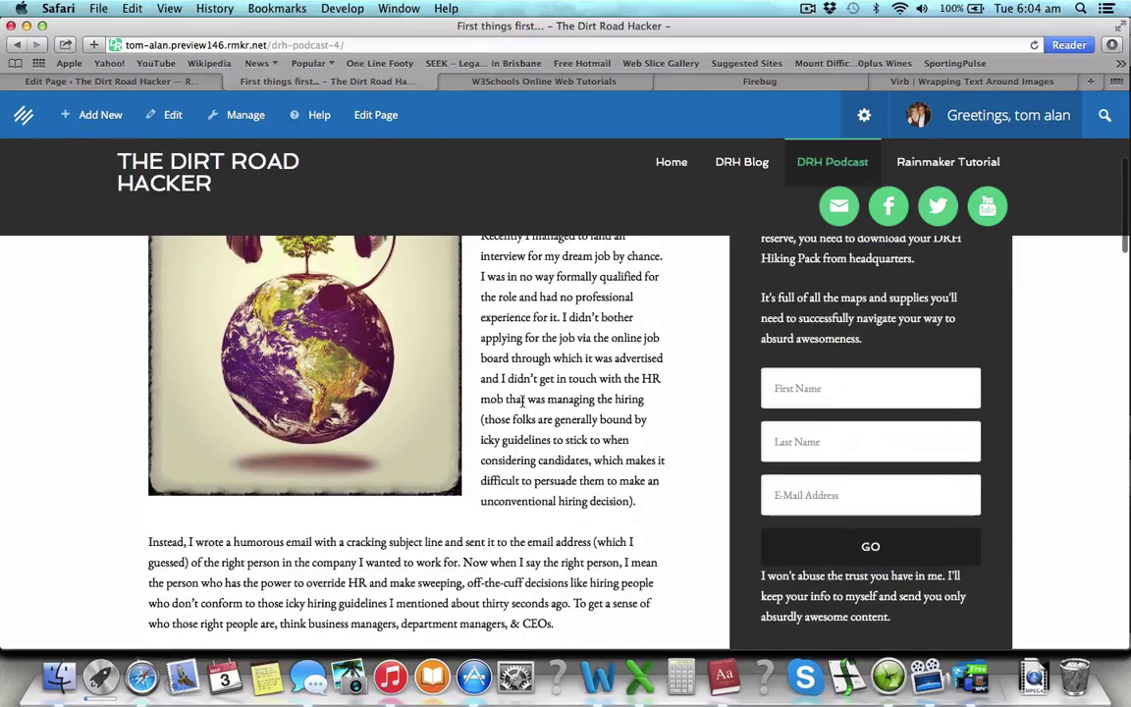
scroll(523, 400, "up", 5)
scroll(523, 400, "down", 8)
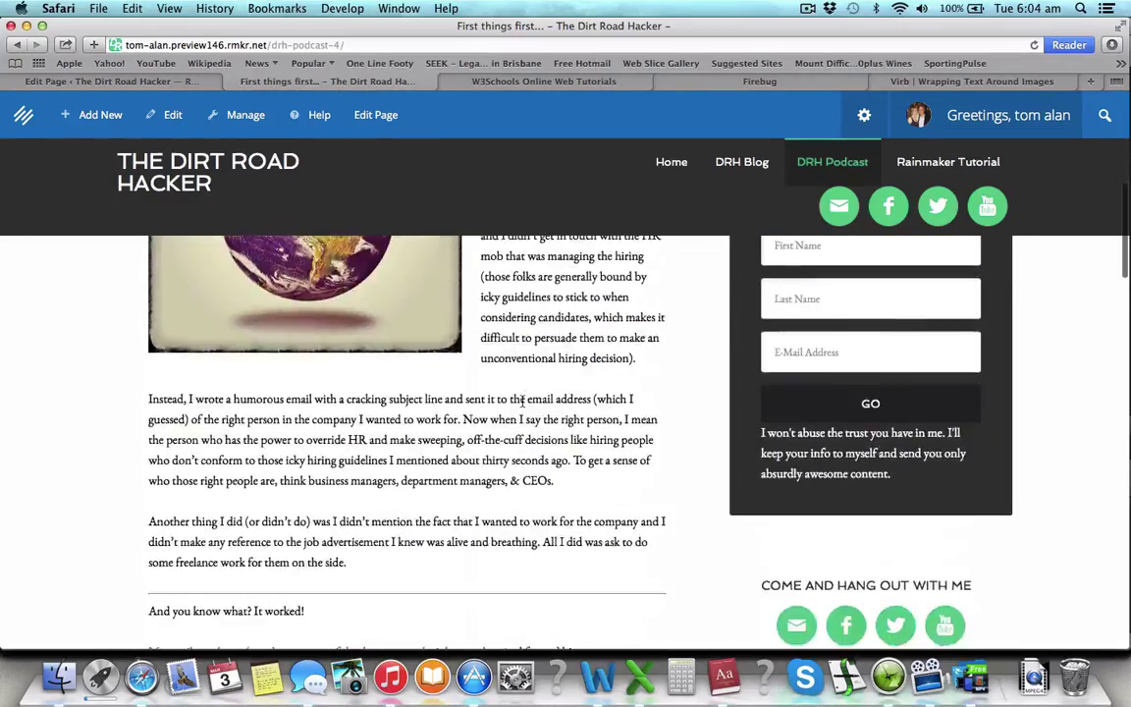
scroll(523, 400, "down", 5)
scroll(324, 511, "down", 20)
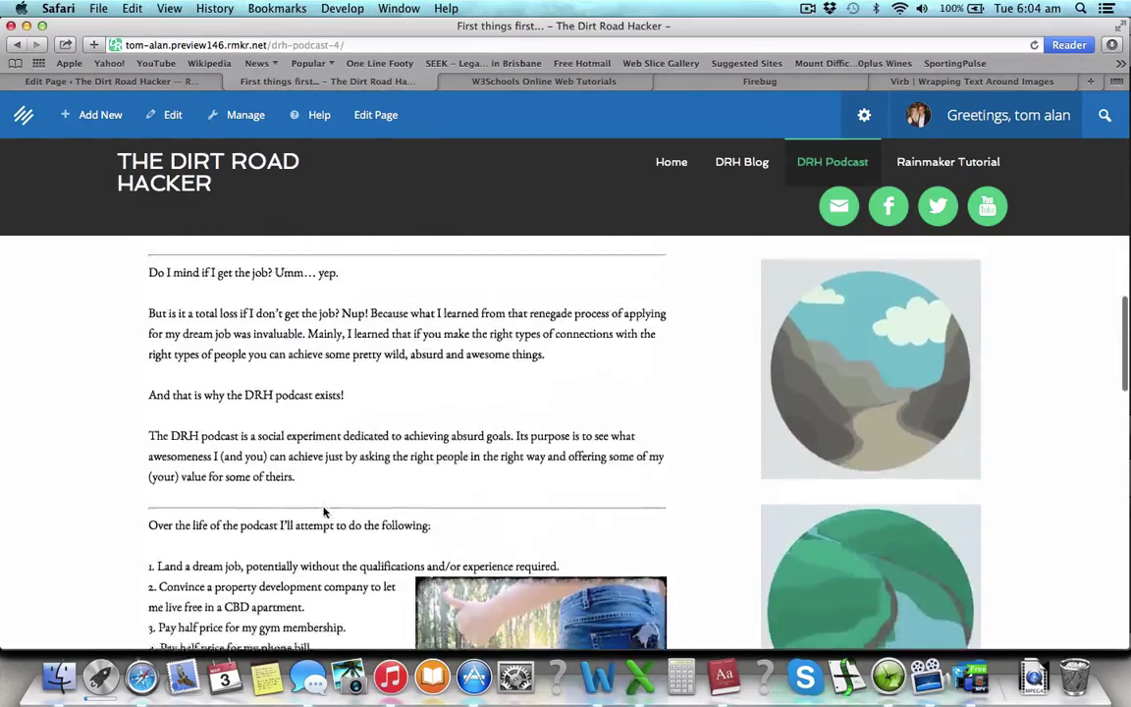
scroll(324, 511, "down", 10)
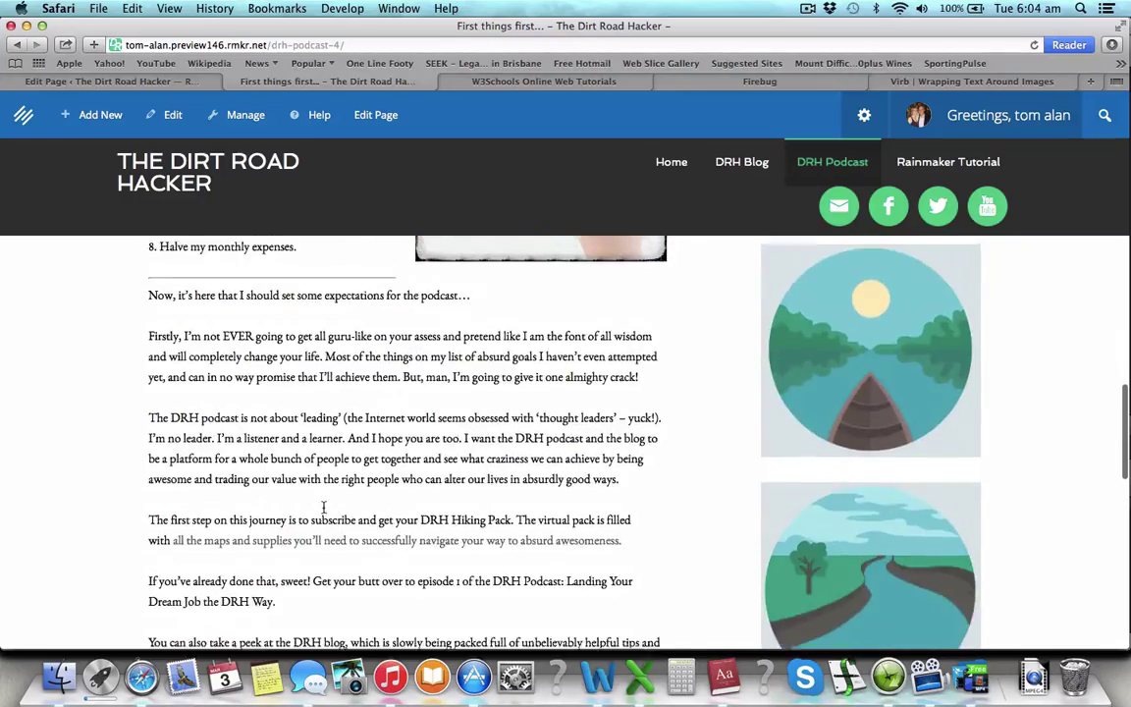
scroll(324, 507, "down", 3)
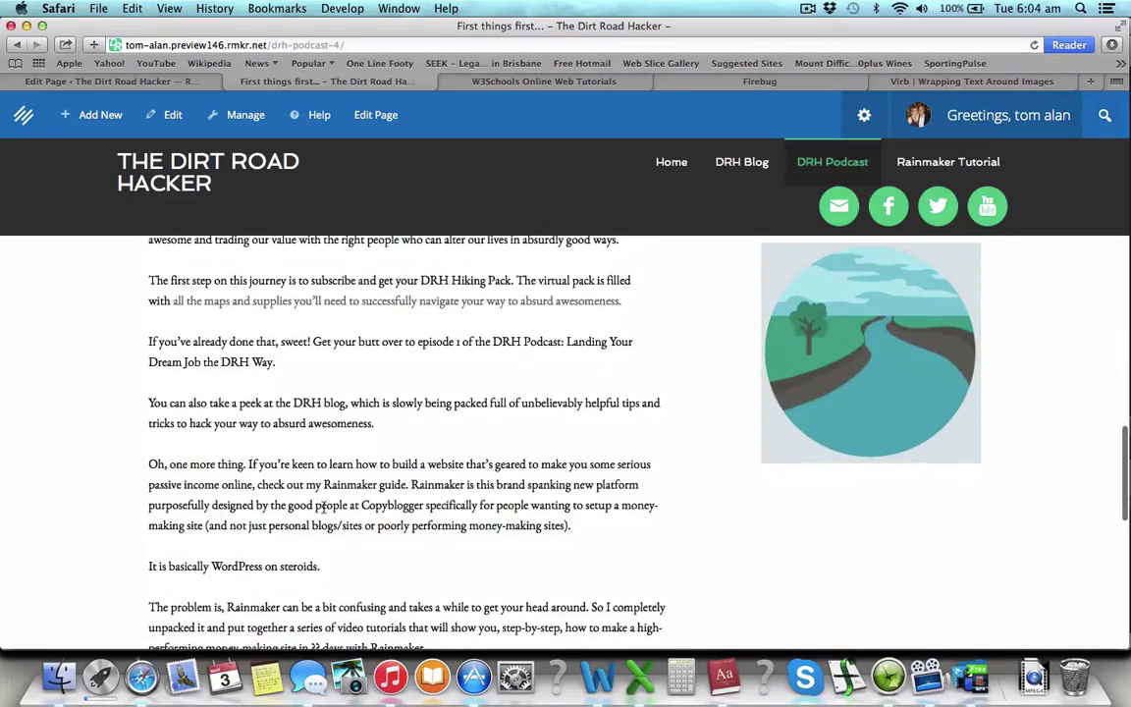
scroll(324, 507, "down", 10)
scroll(325, 511, "up", 20)
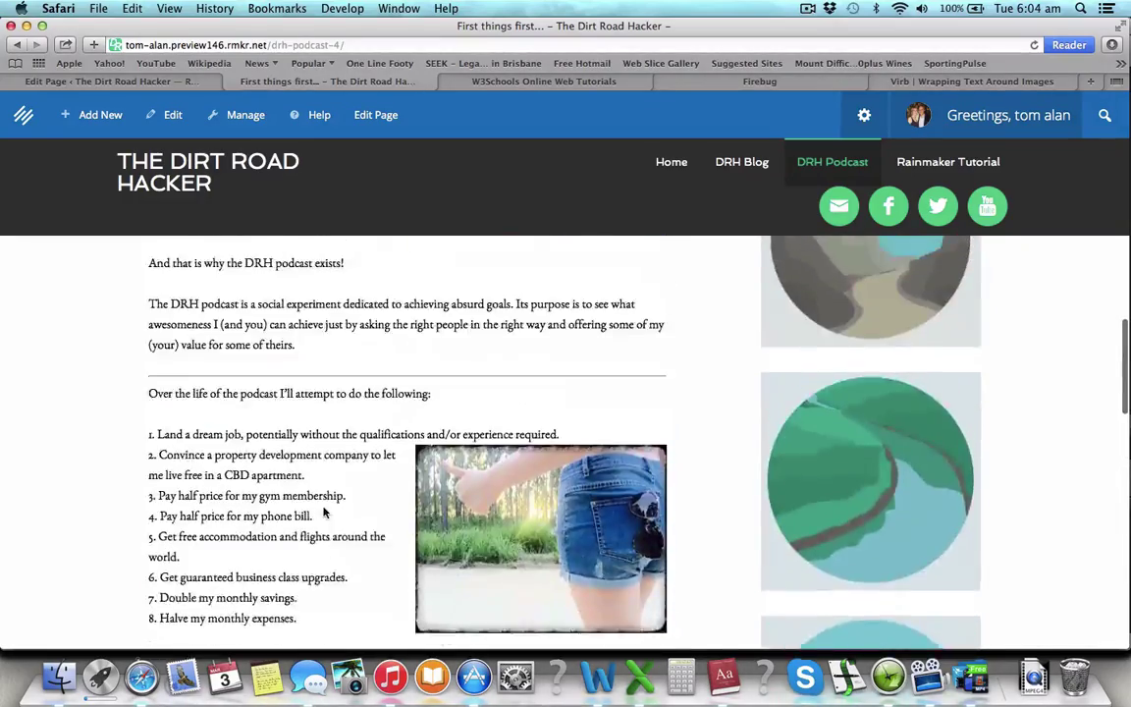
scroll(324, 512, "up", 20)
scroll(323, 507, "down", 5)
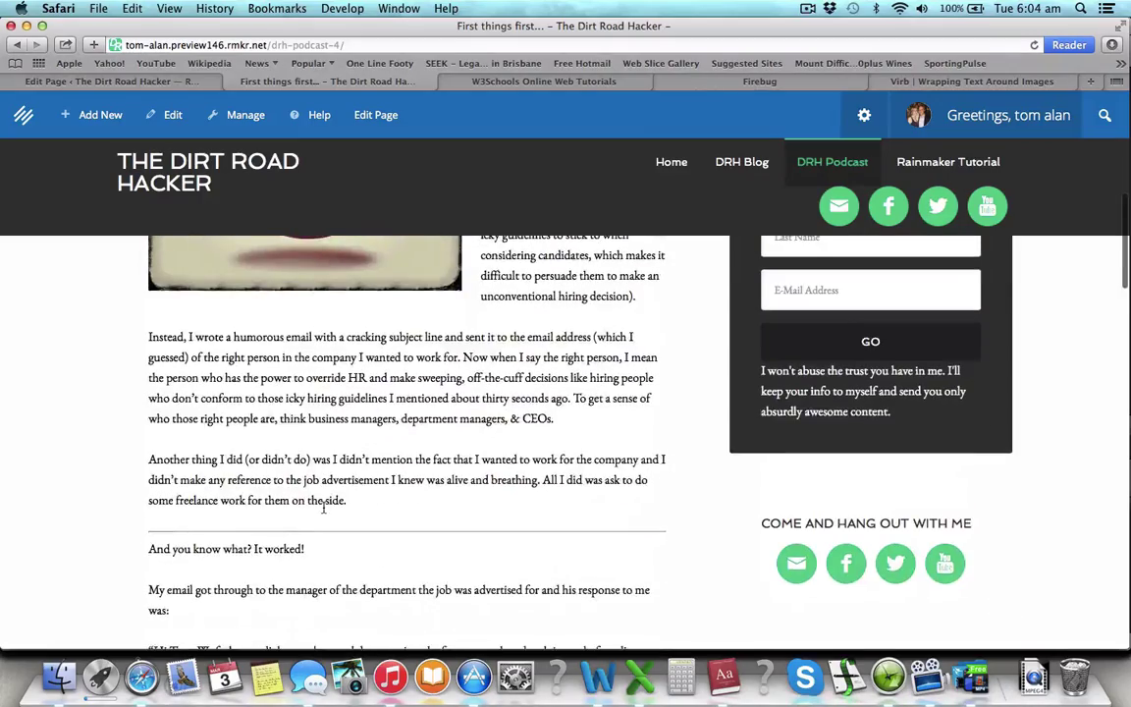
scroll(323, 508, "down", 2)
scroll(324, 511, "up", 15)
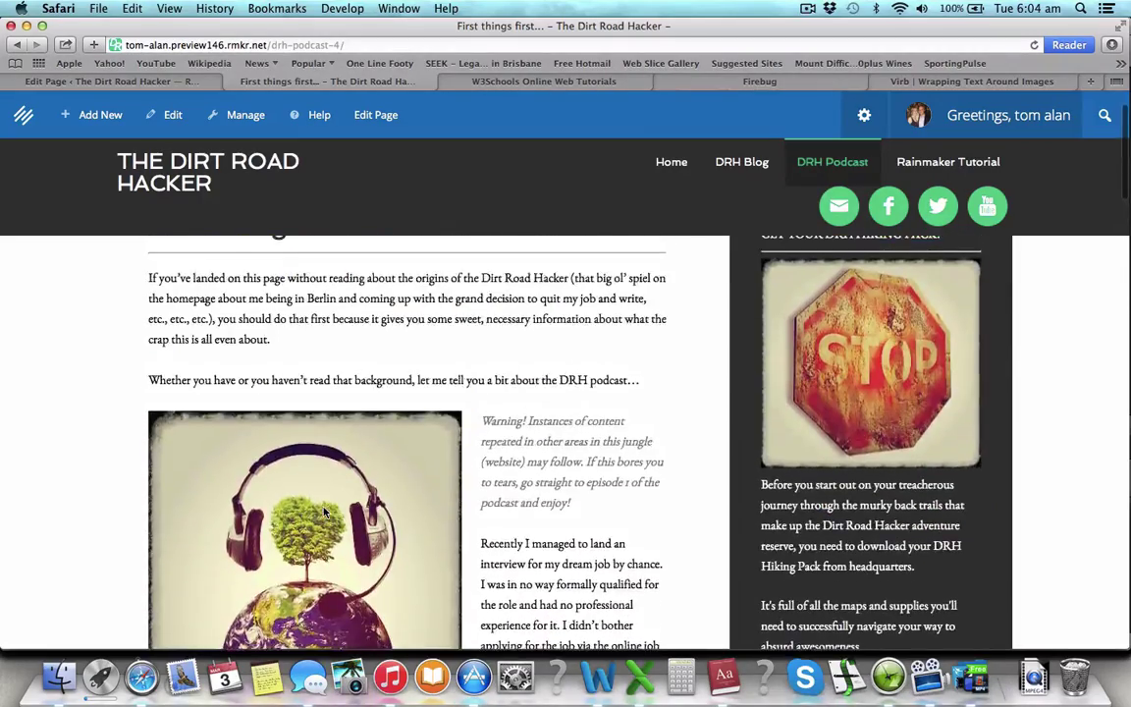
scroll(324, 512, "up", 3)
scroll(643, 520, "down", 15)
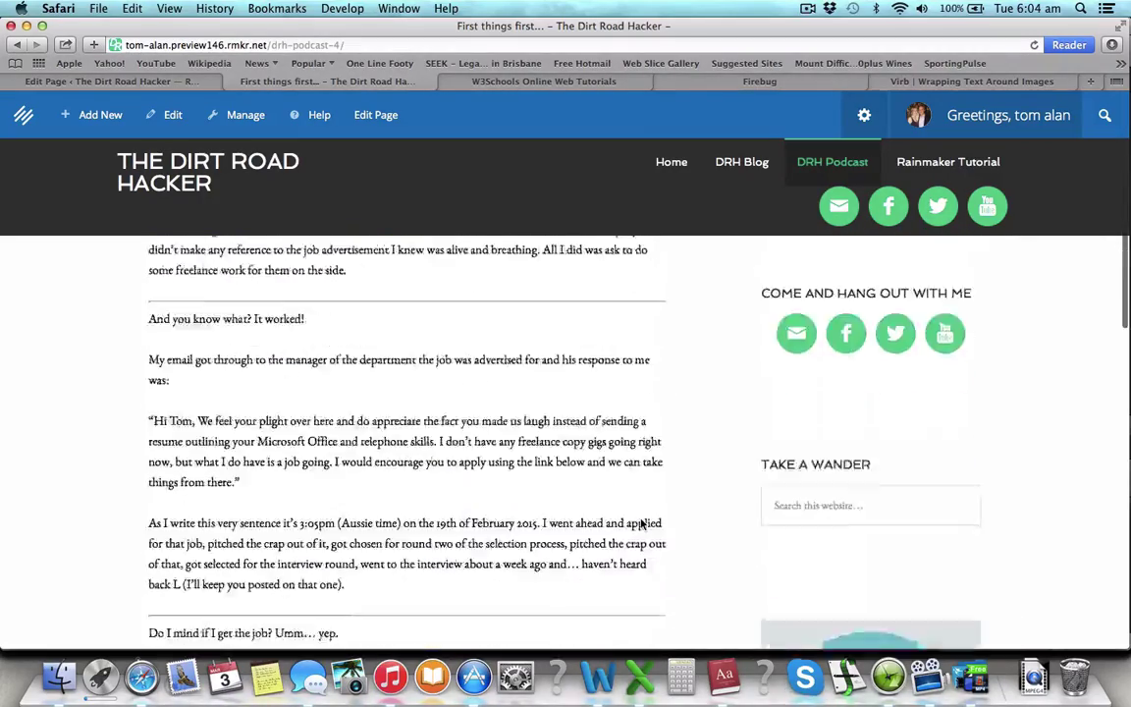
scroll(643, 523, "down", 8)
scroll(643, 523, "up", 12)
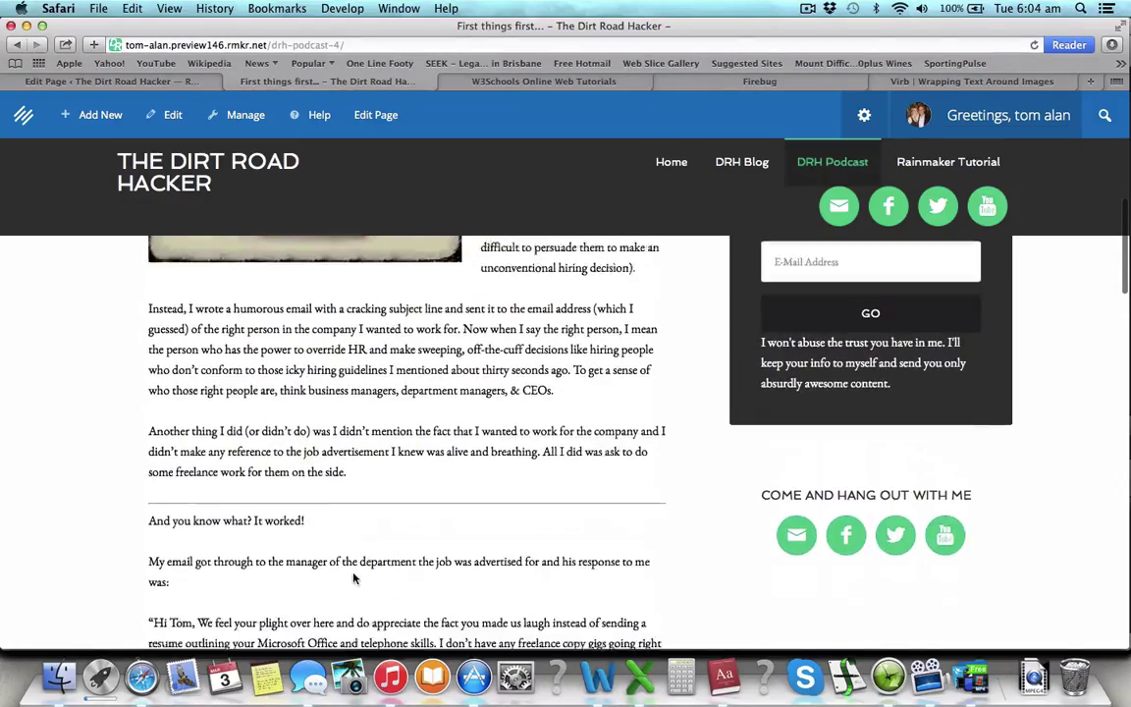
scroll(325, 509, "down", 1)
scroll(333, 550, "down", 6)
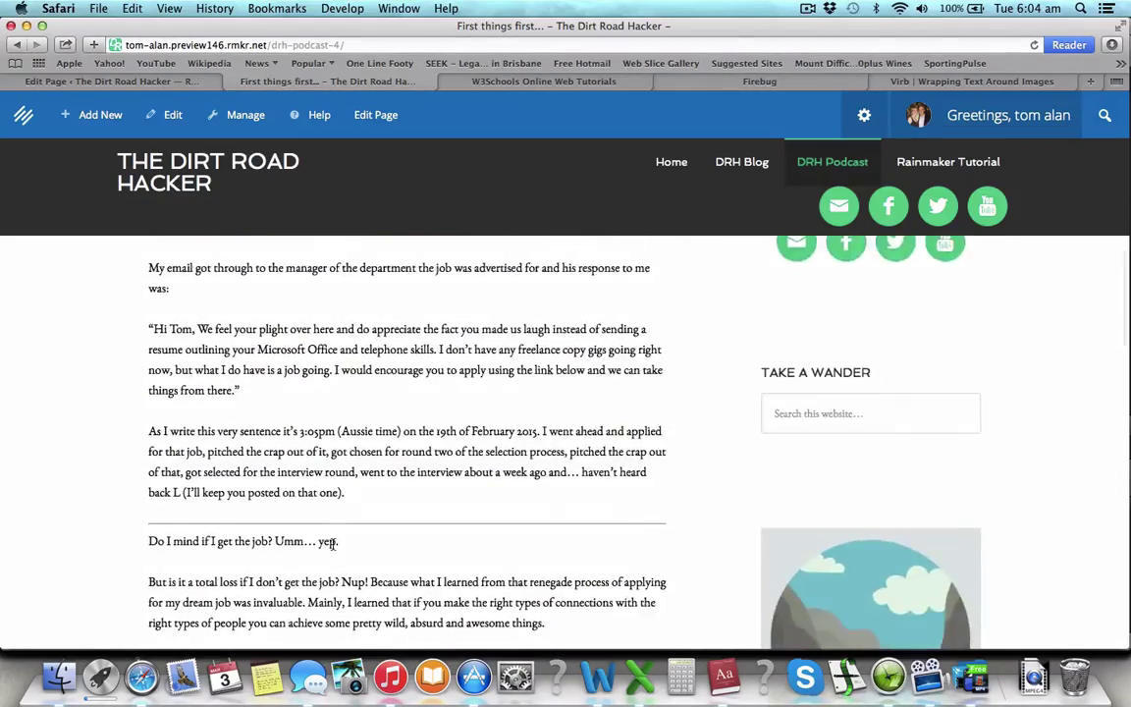
scroll(336, 543, "up", 9)
scroll(355, 540, "down", 15)
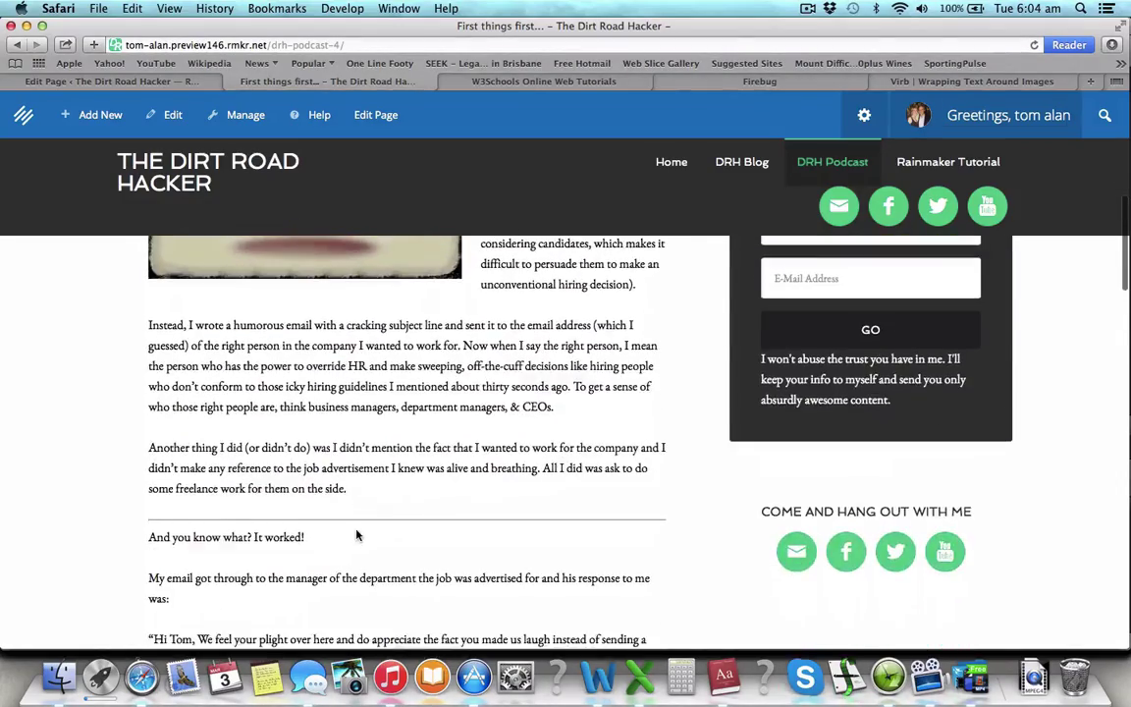
scroll(358, 512, "up", 20)
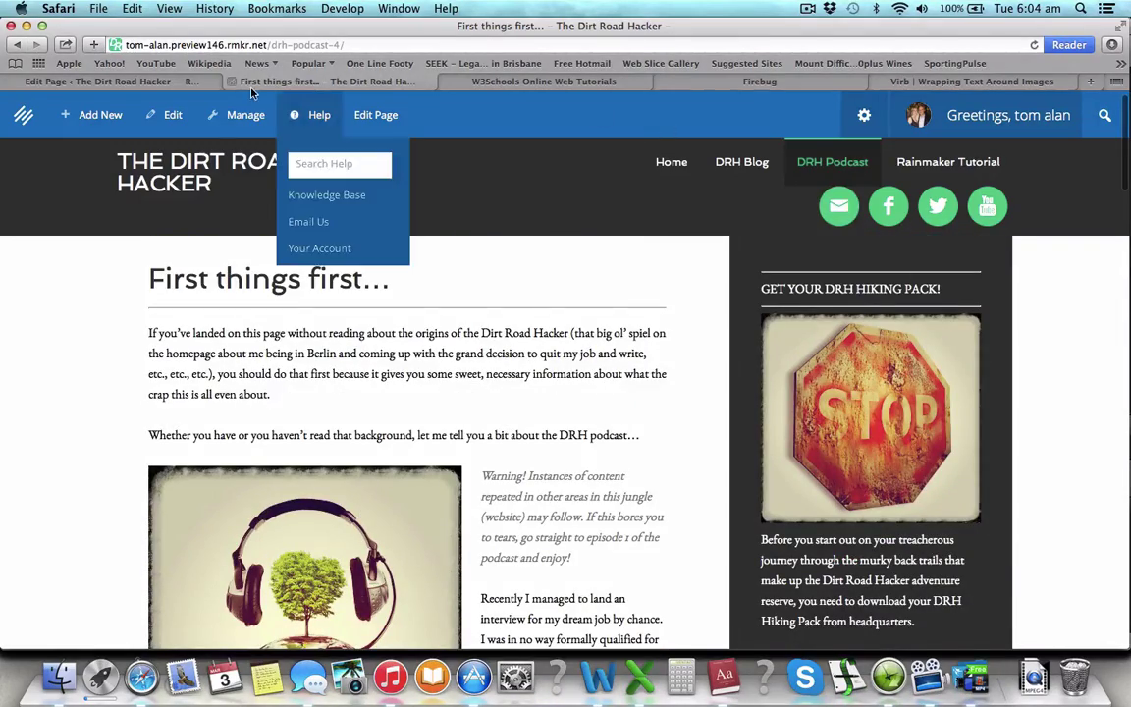
In the page editor, bold the lines "And you know what? It worked!" and "Do I mind if I get the job? Umm... yep.".
left_click(196, 82)
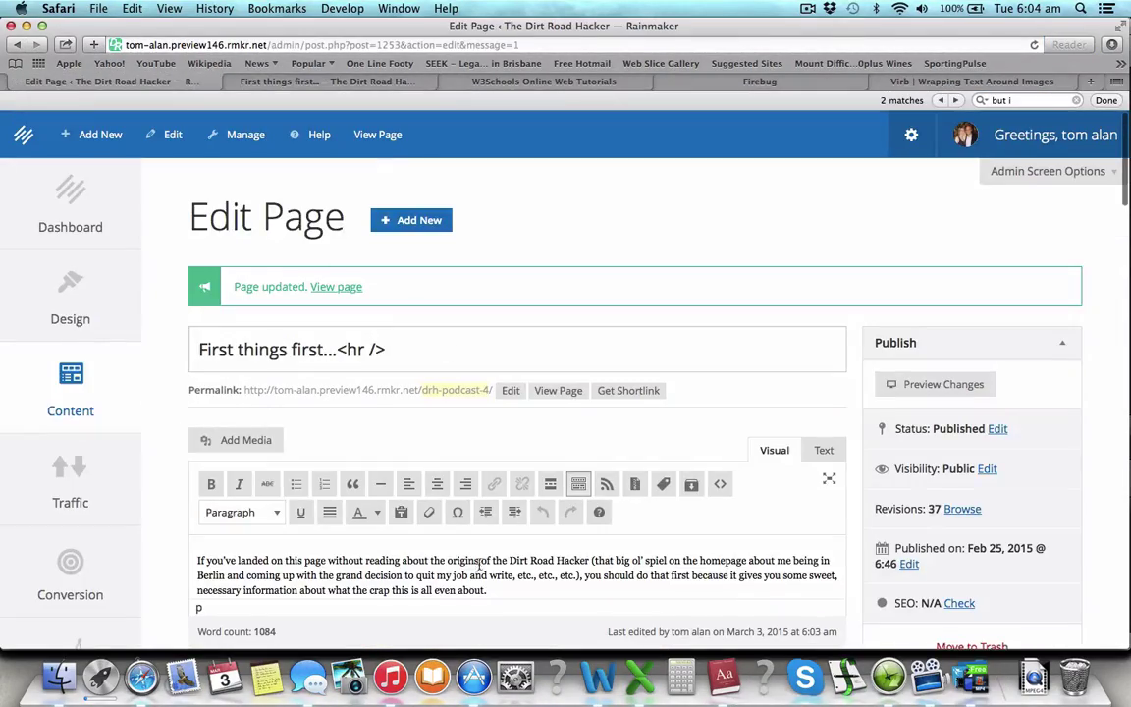
scroll(480, 563, "down", 3)
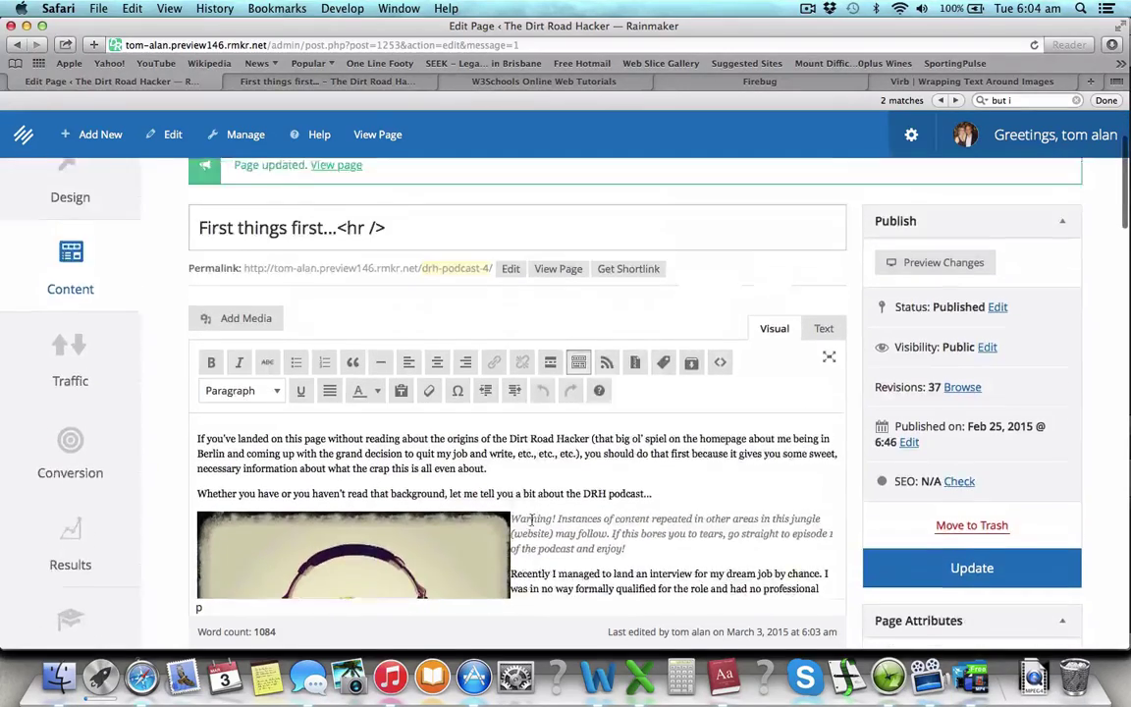
scroll(531, 519, "down", 10)
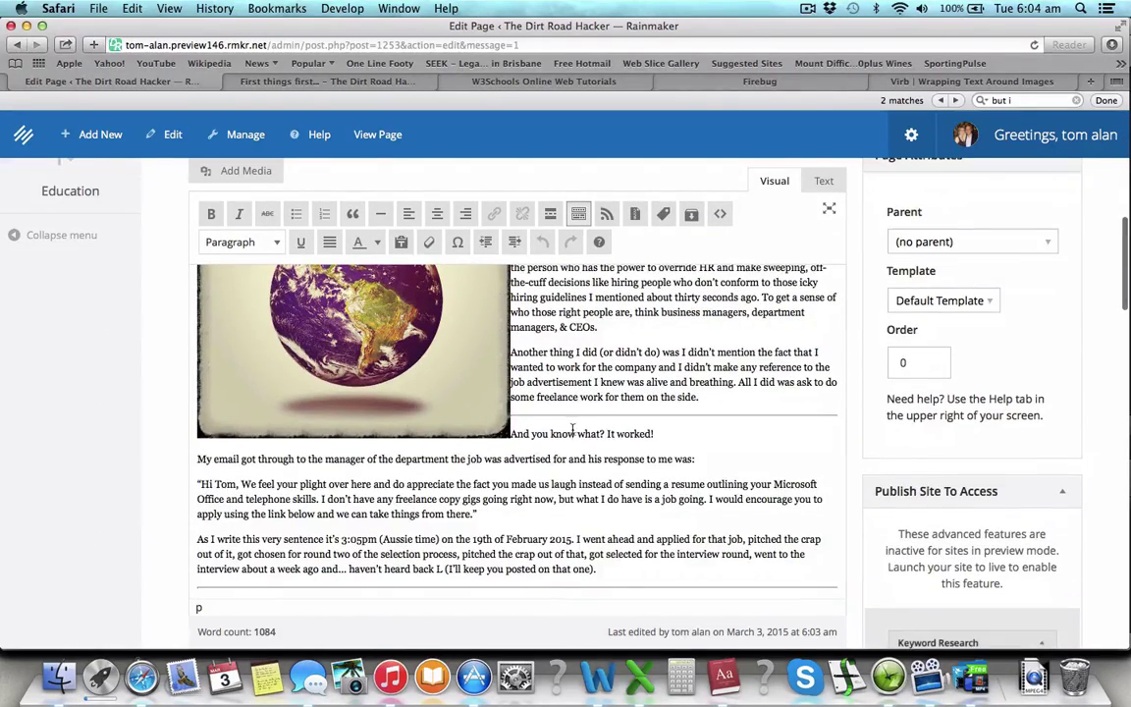
triple_click(575, 433)
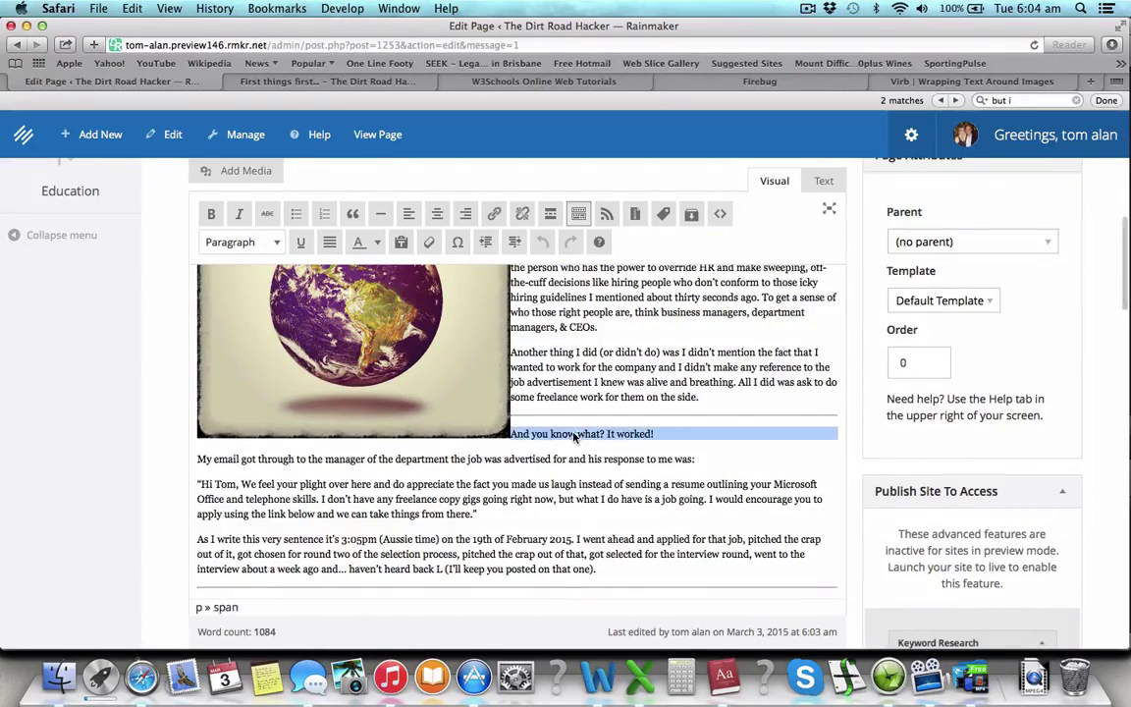
left_click(211, 214)
scroll(295, 454, "down", 5)
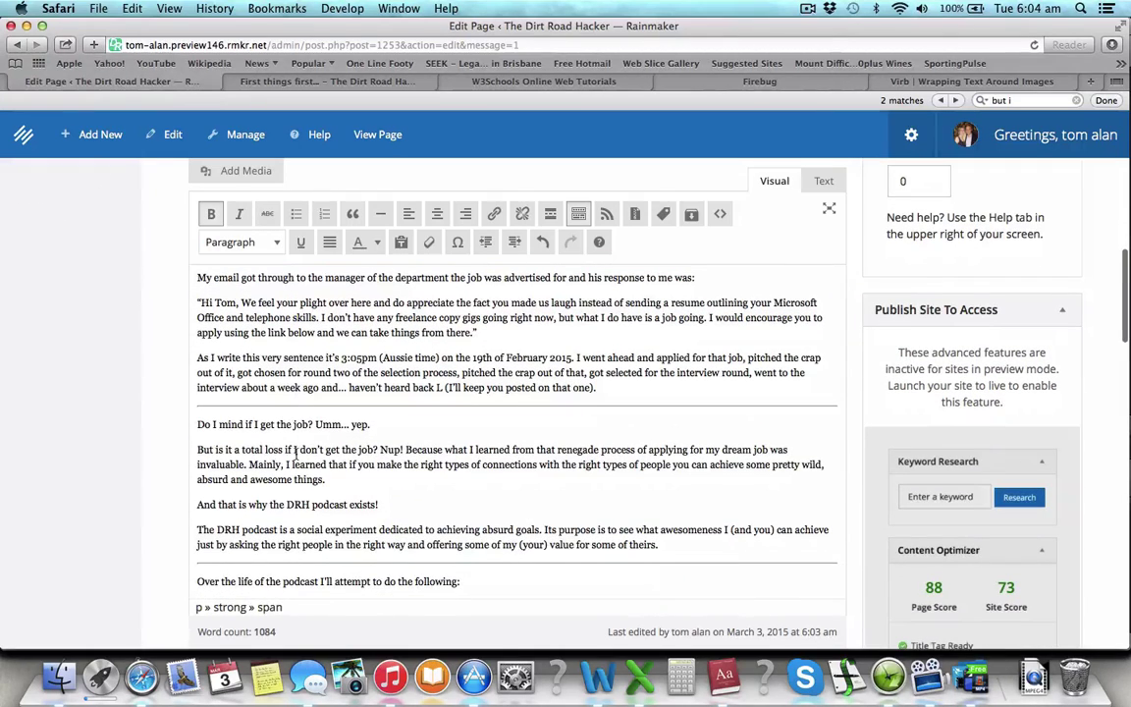
triple_click(288, 424)
left_click(211, 214)
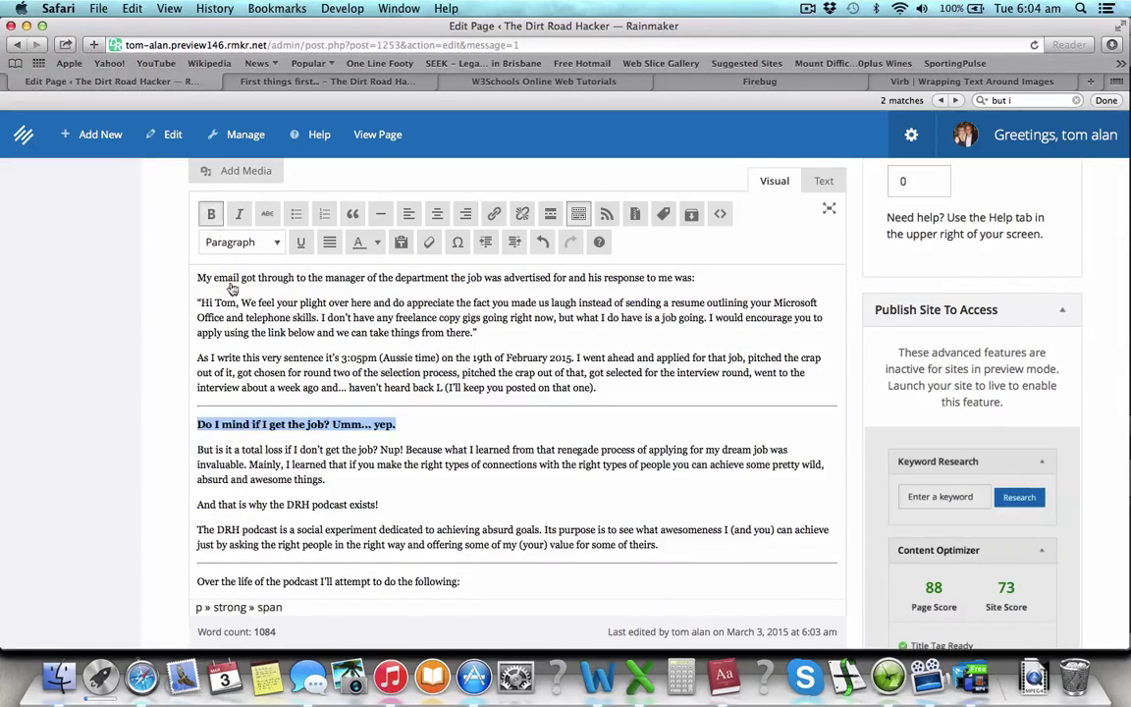
scroll(347, 535, "down", 4)
triple_click(309, 416)
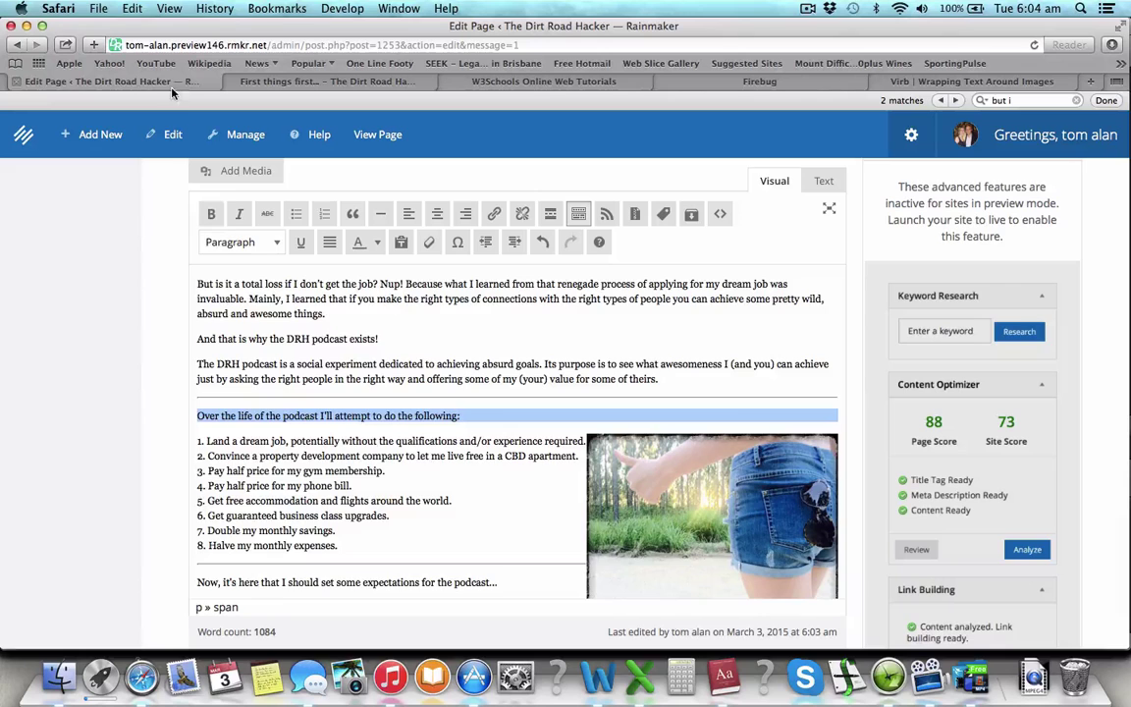
left_click(212, 215)
scroll(211, 256, "down", 5)
scroll(211, 255, "up", 4)
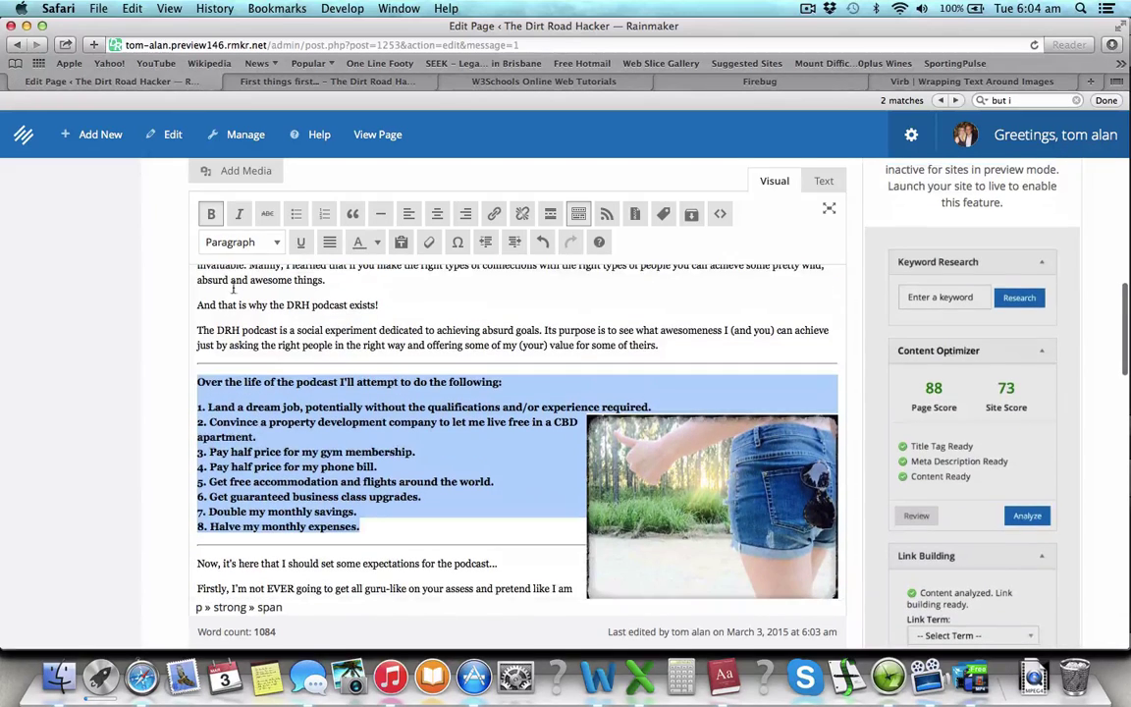
left_click(543, 243)
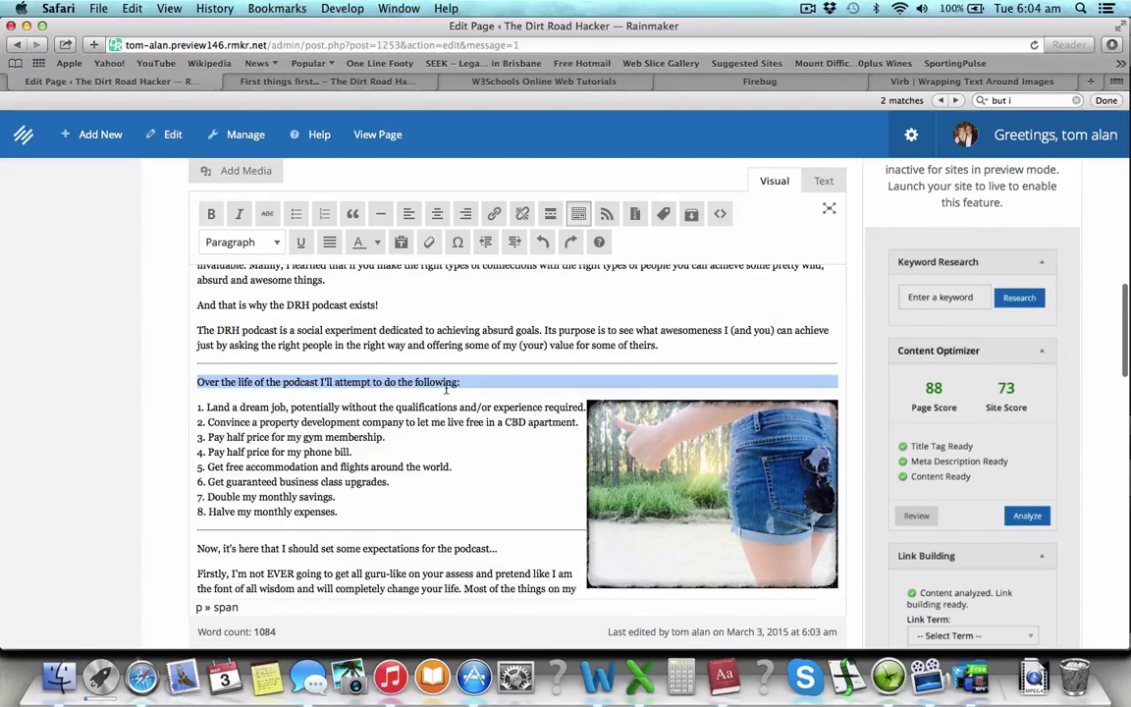
left_click(211, 214)
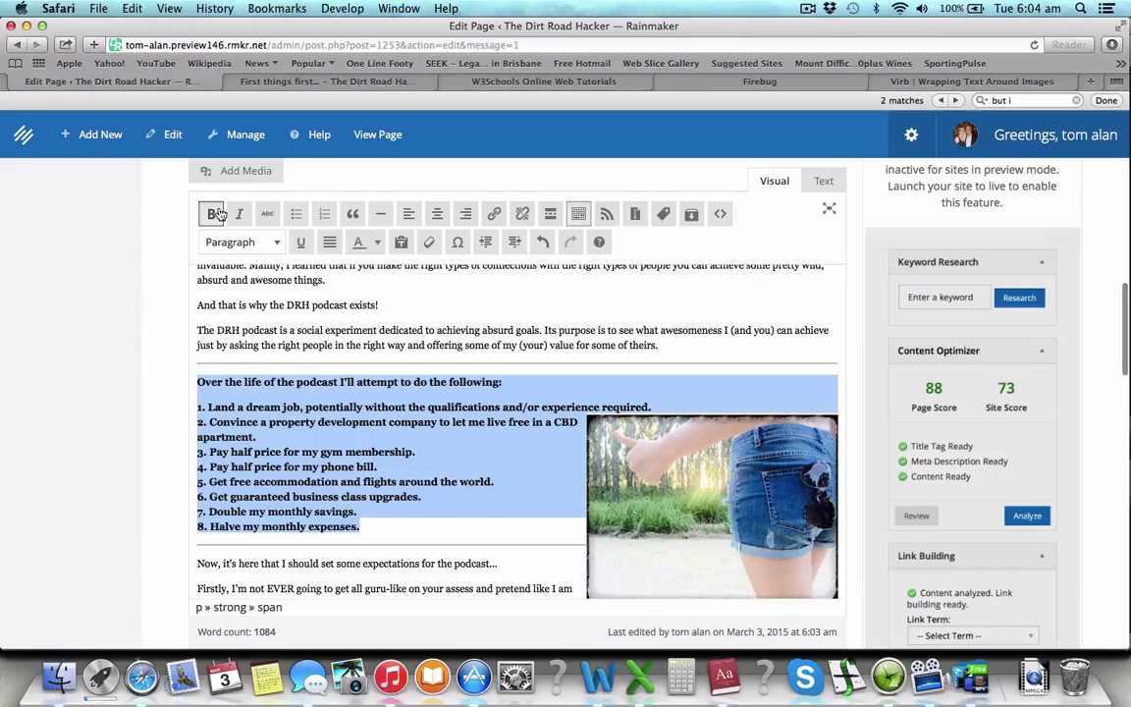
left_click(543, 243)
Bold only the line "Over the life of the podcast I'll attempt to do the following:" and the line "Now, it's here that I should set some expectations for the podcast...".
left_click(481, 393)
left_click_drag(481, 393, 217, 372)
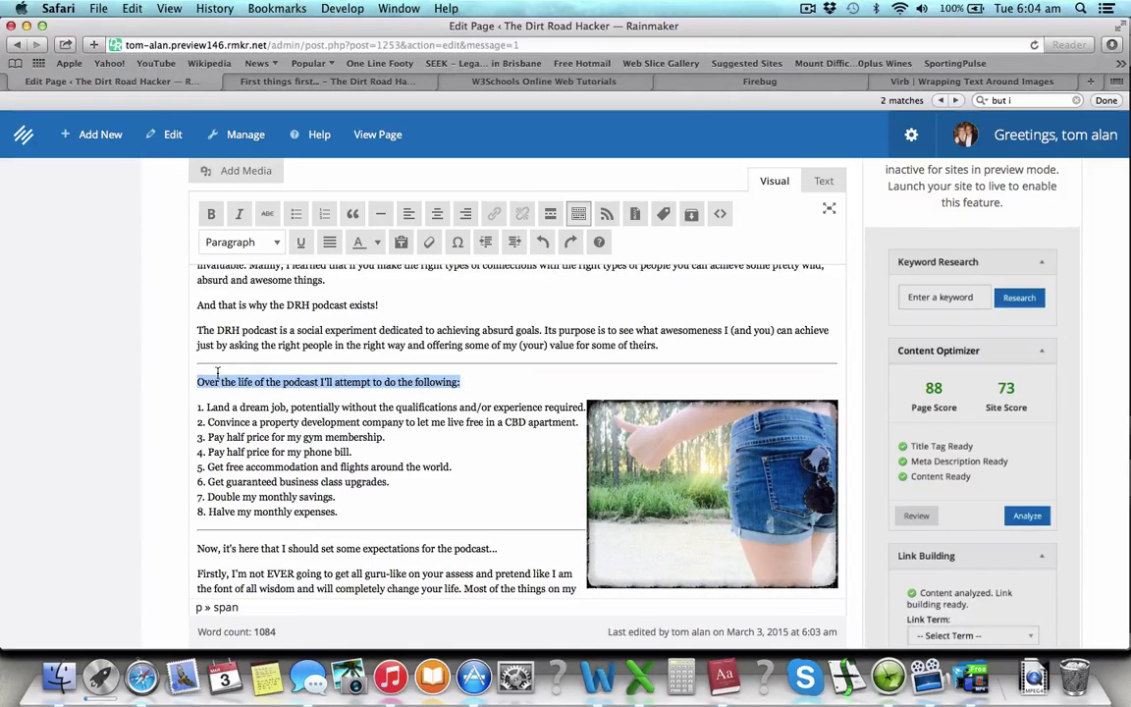
left_click(210, 214)
scroll(390, 442, "down", 3)
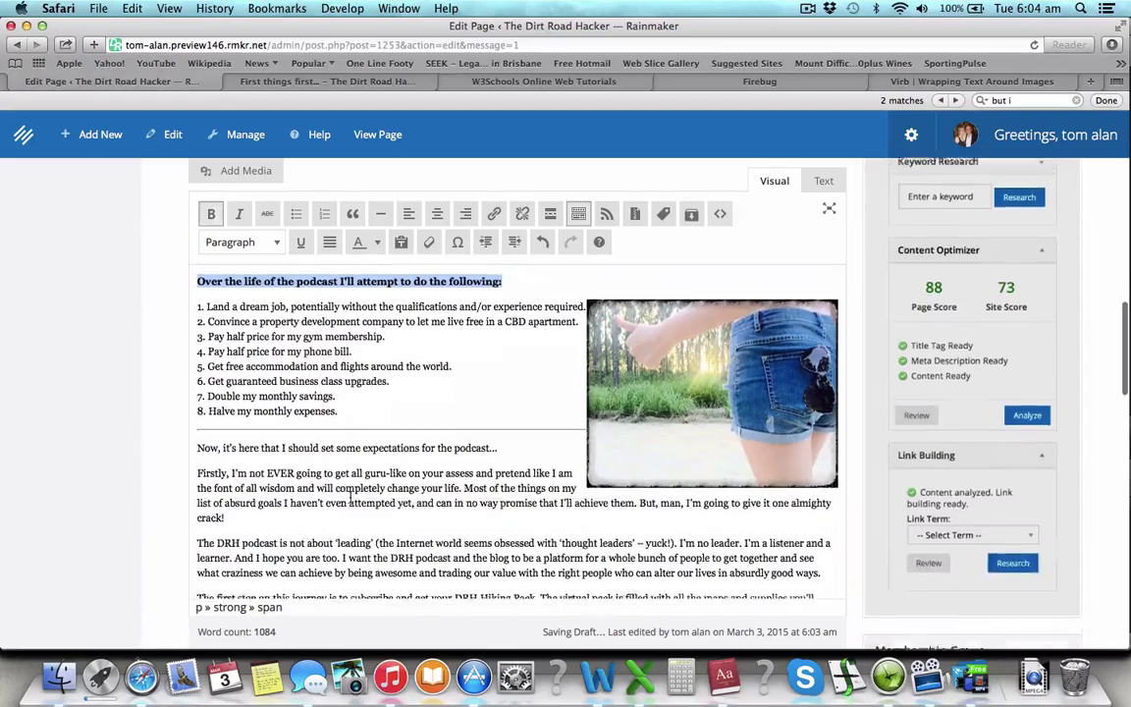
left_click_drag(501, 449, 131, 435)
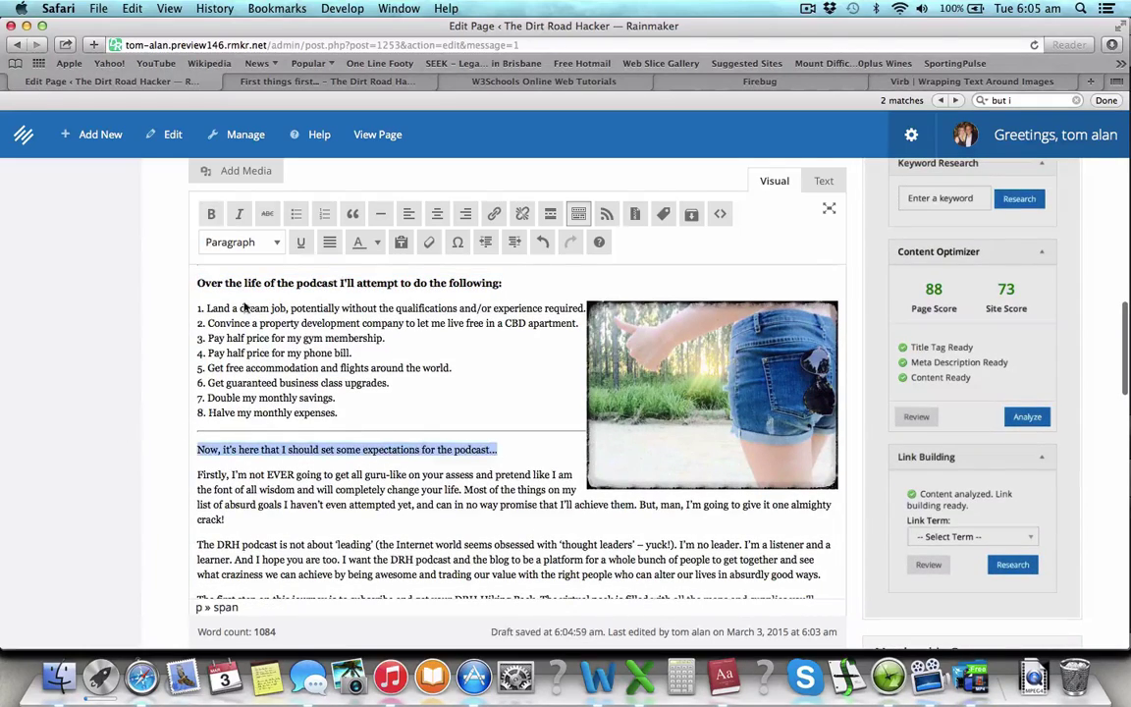
left_click(211, 214)
scroll(376, 489, "down", 10)
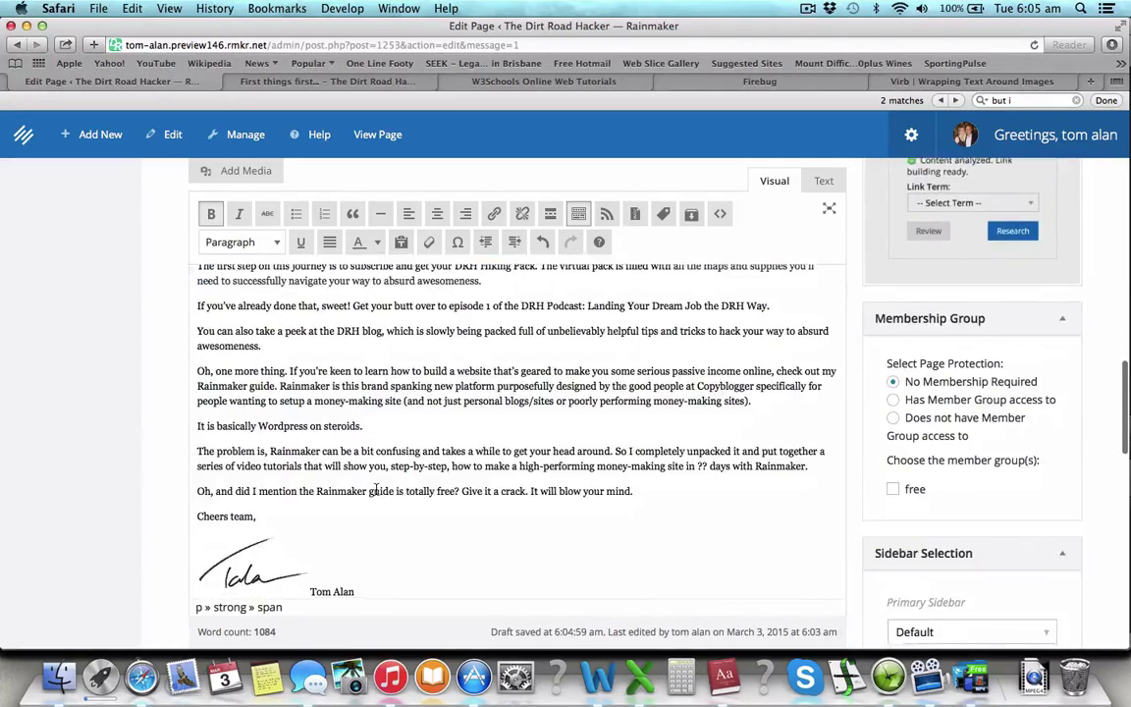
scroll(376, 489, "down", 4)
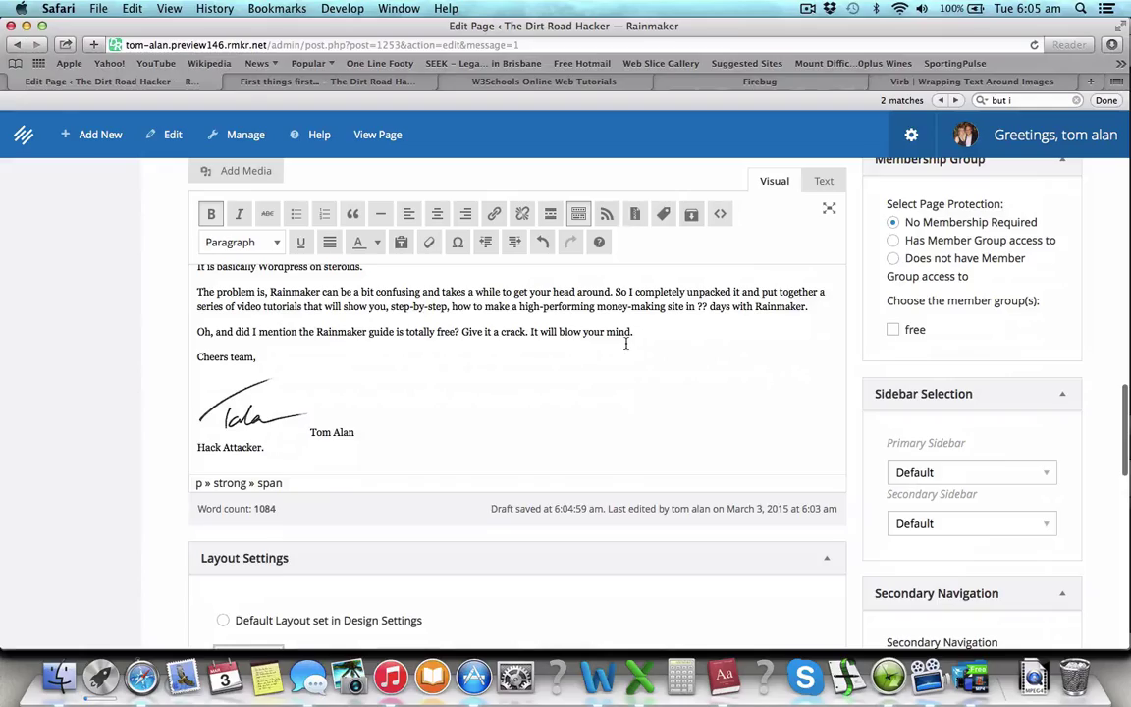
scroll(626, 344, "up", 20)
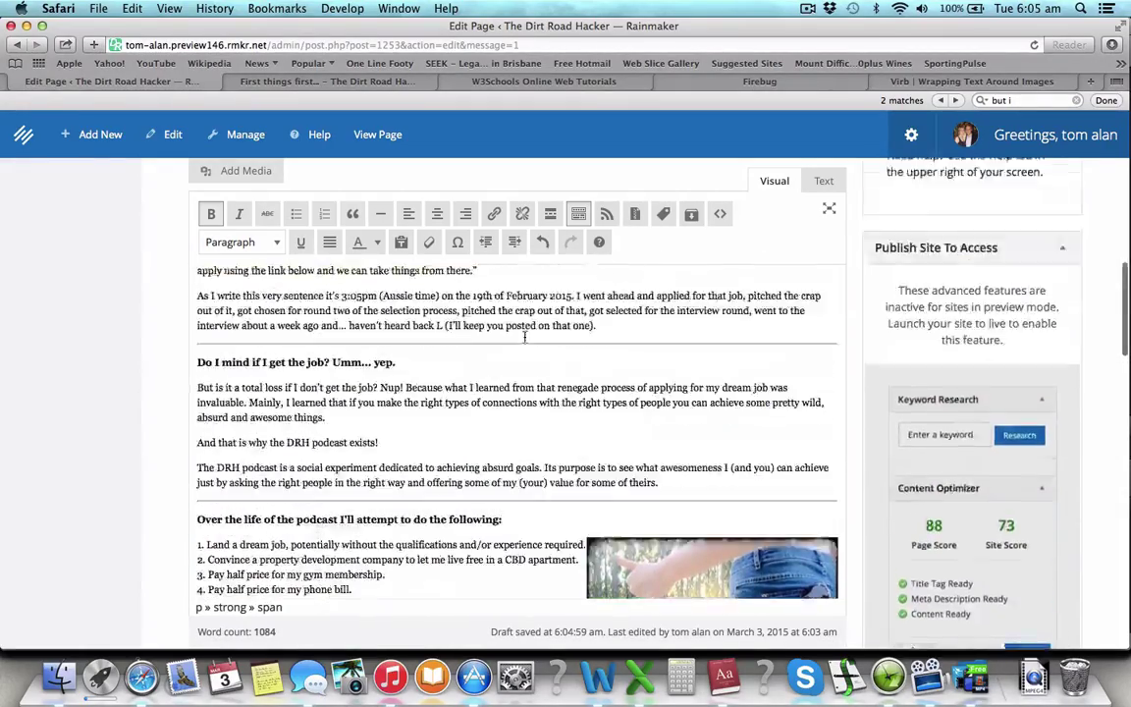
scroll(524, 337, "up", 10)
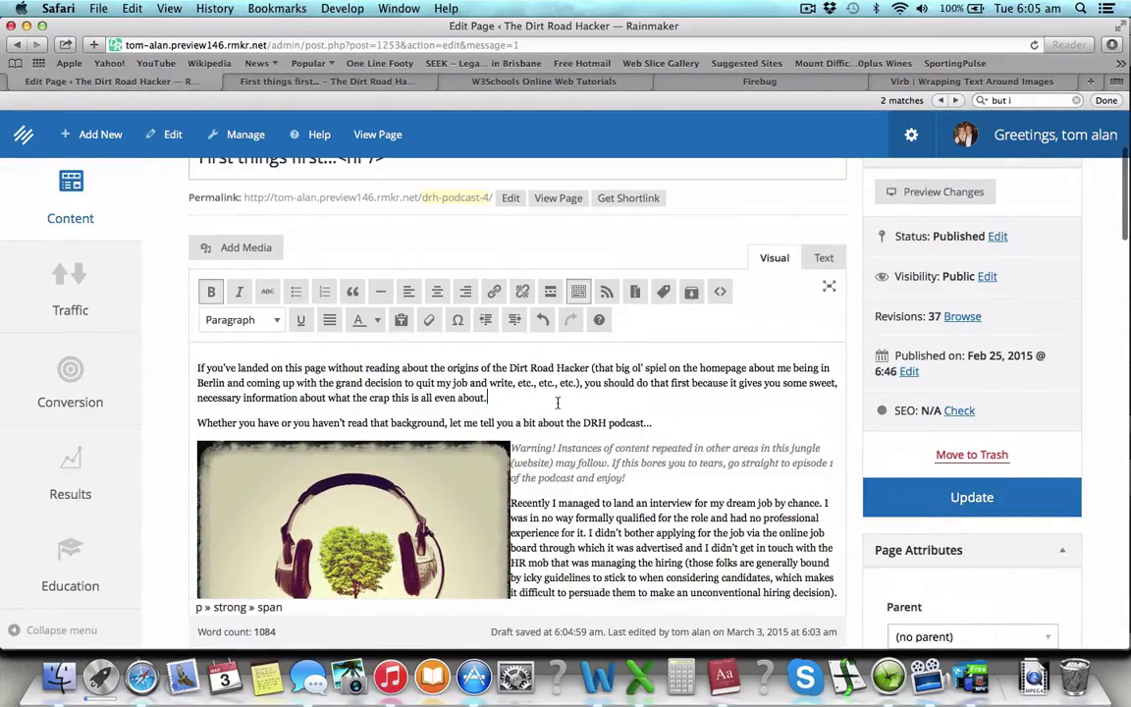
left_click(556, 402)
left_click_drag(504, 400, 461, 397)
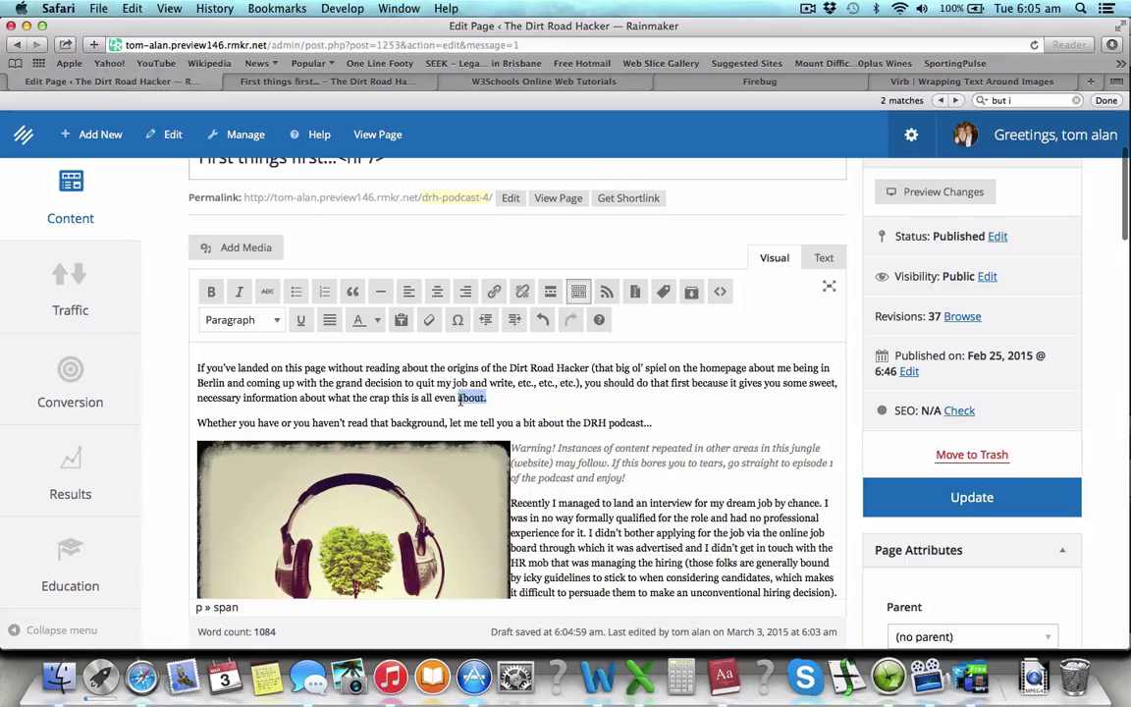
left_click(378, 320)
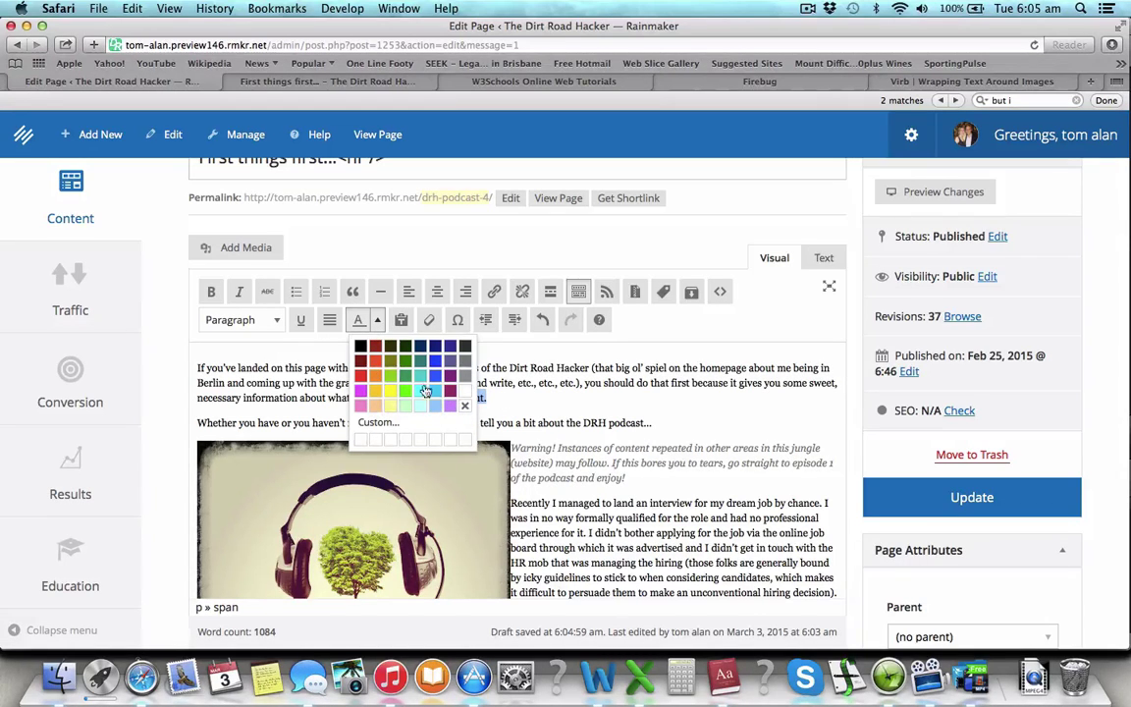
left_click(549, 405)
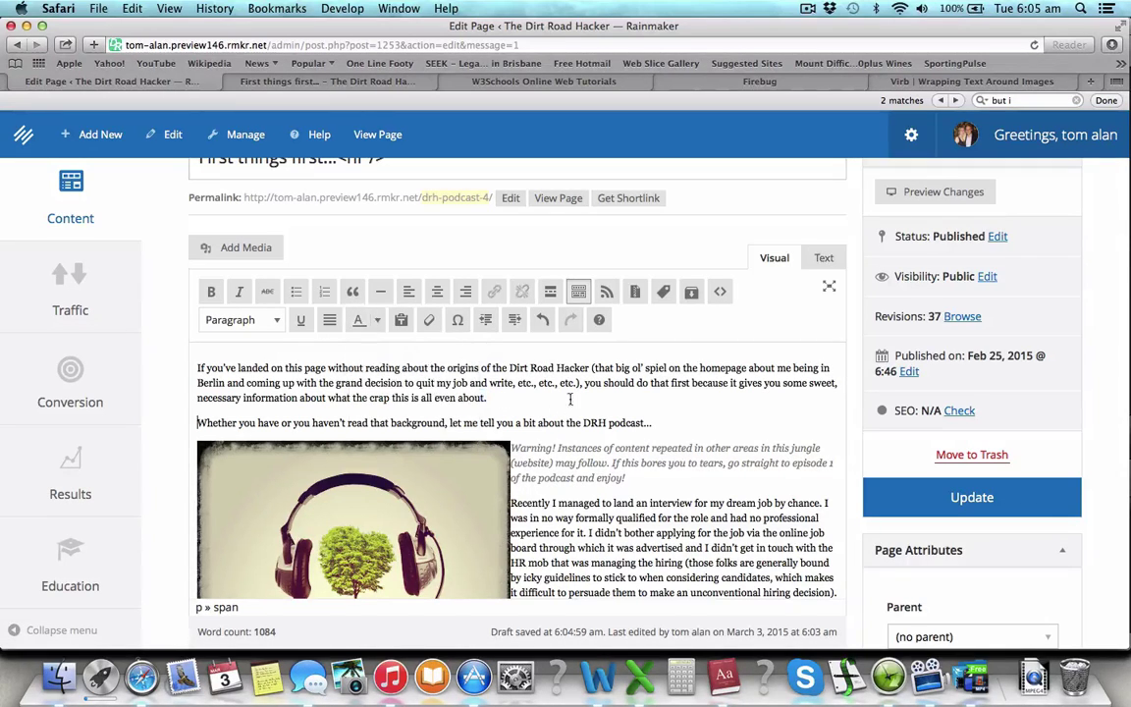
In the page's HTML source, set the colour of the bold line "And you know what? It worked!" to #990000.
left_click(823, 260)
scroll(606, 414, "down", 10)
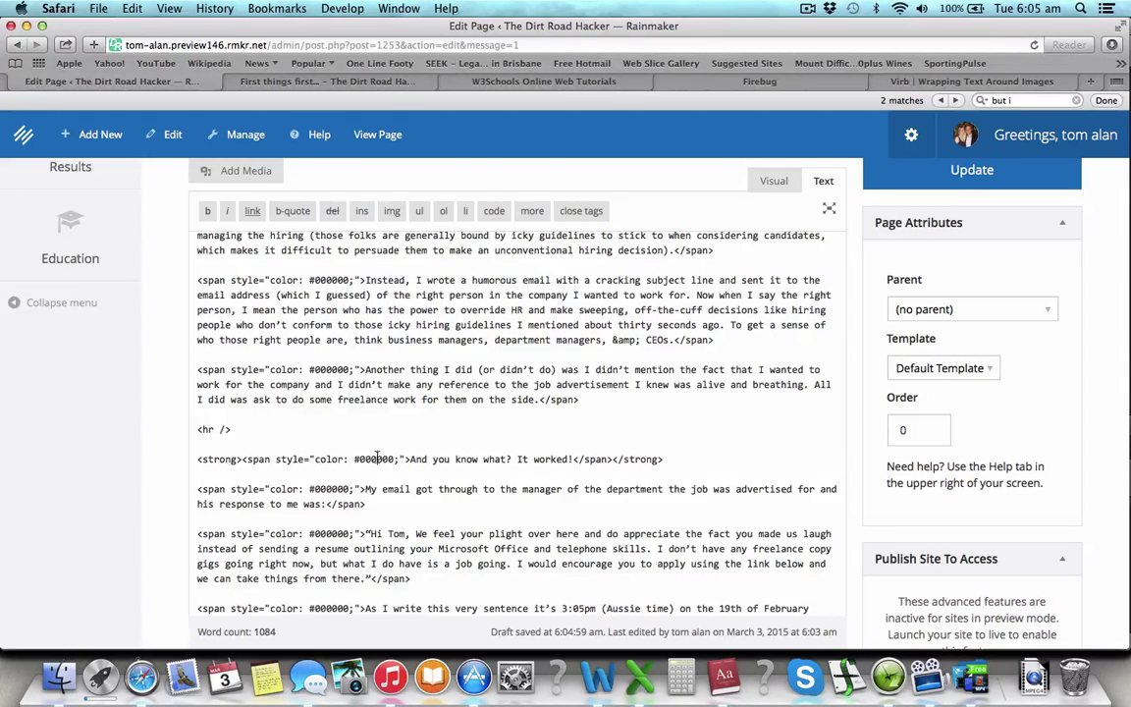
key("BackSpace")
key("BackSpace")
type("99")
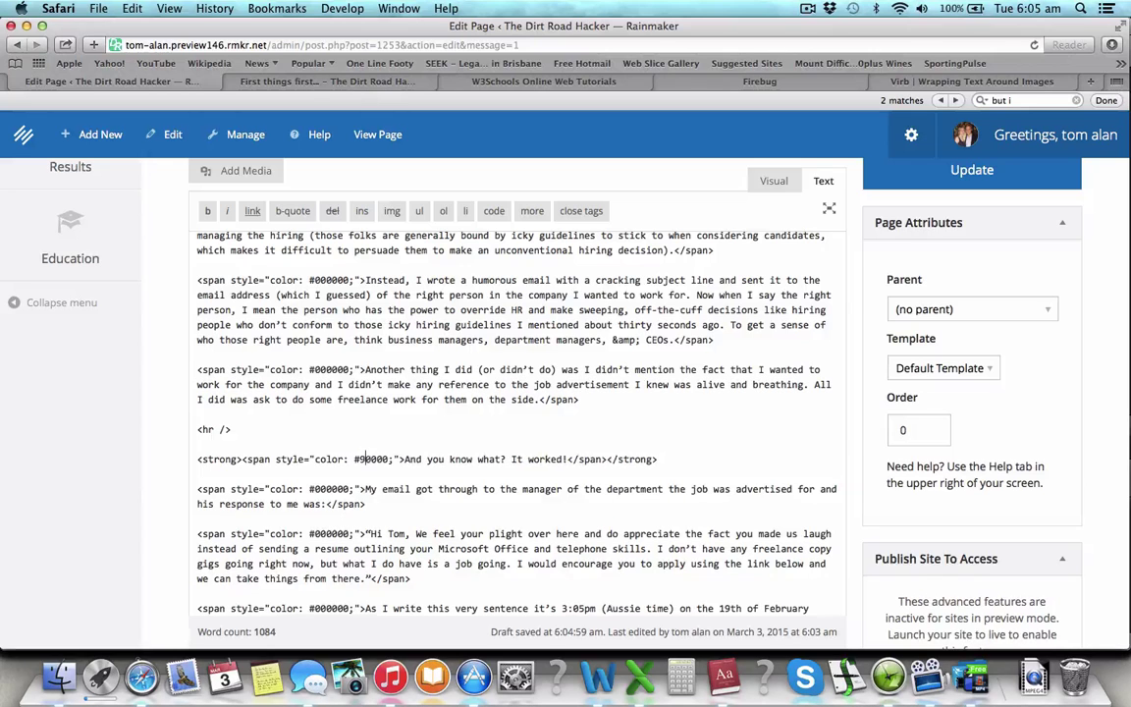
Change the span colour of the bold line "Do I mind if I get the job? Umm... yep." to #990000.
scroll(357, 504, "down", 1)
scroll(358, 504, "down", 5)
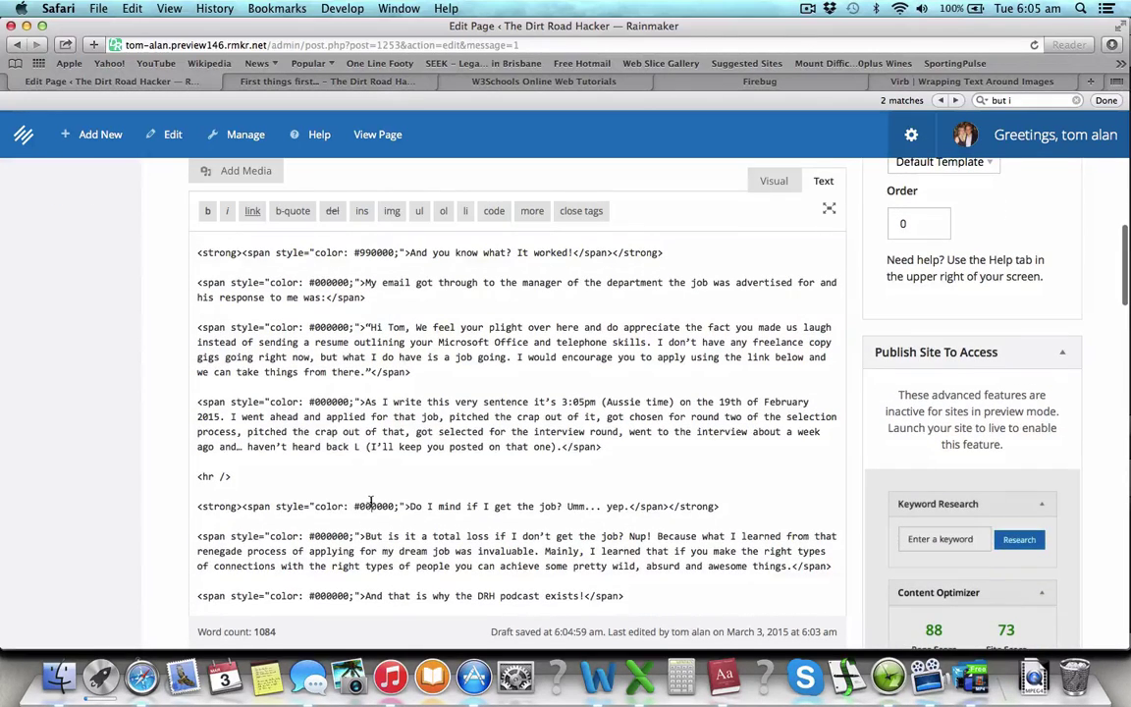
left_click(371, 503)
key("BackSpace")
key("BackSpace")
type("99")
Set the colour code of the bold line "Over the life of the podcast I'll attempt to do the following:" to #990000.
scroll(371, 504, "down", 3)
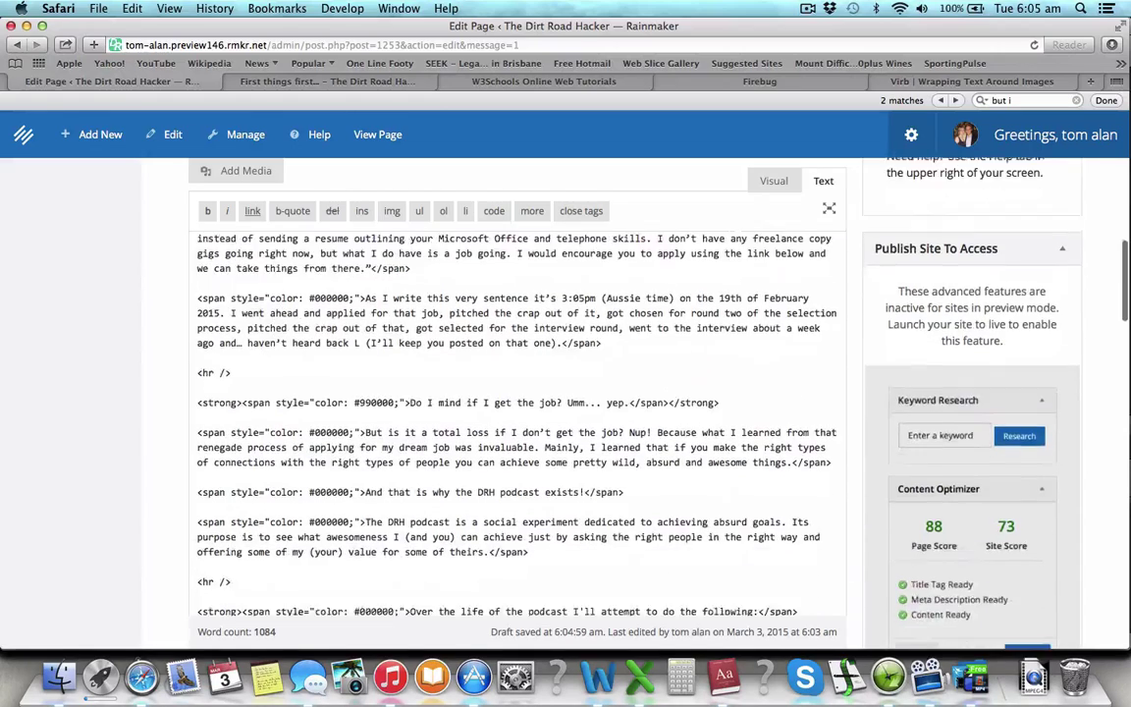
scroll(359, 488, "down", 4)
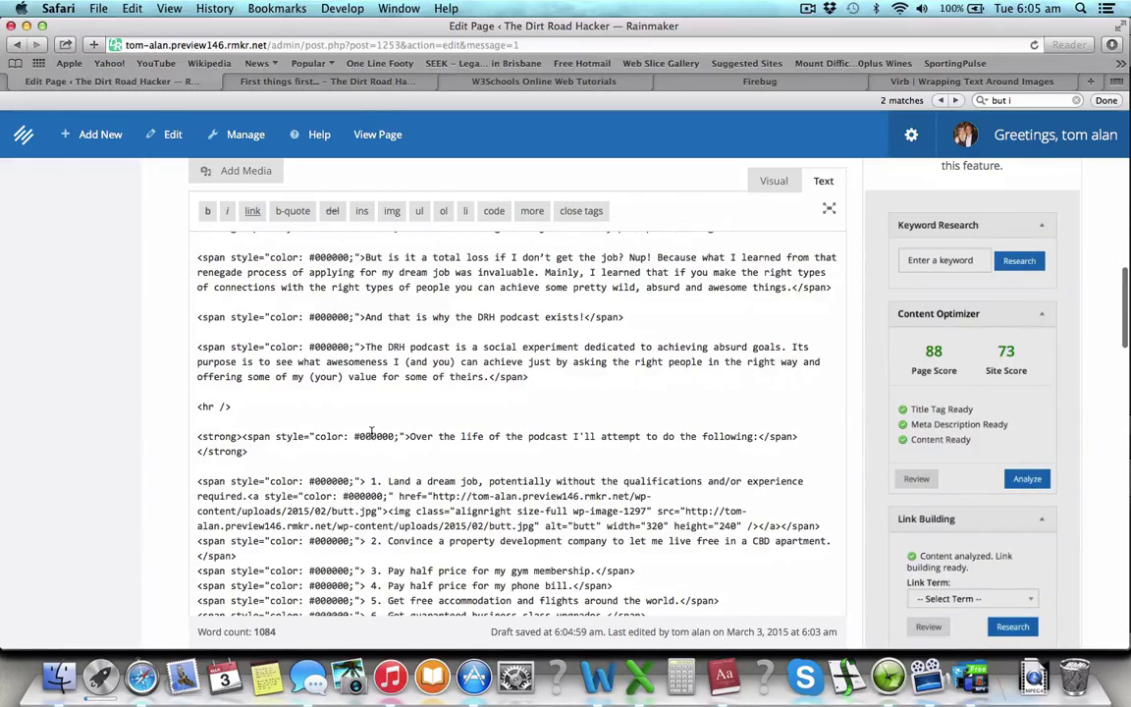
left_click(371, 436)
key("BackSpace")
key("BackSpace")
type("99")
Set the colour code of the bold line "Now, it's here that I should set some expectations for the podcast..." to #990000.
scroll(372, 436, "down", 6)
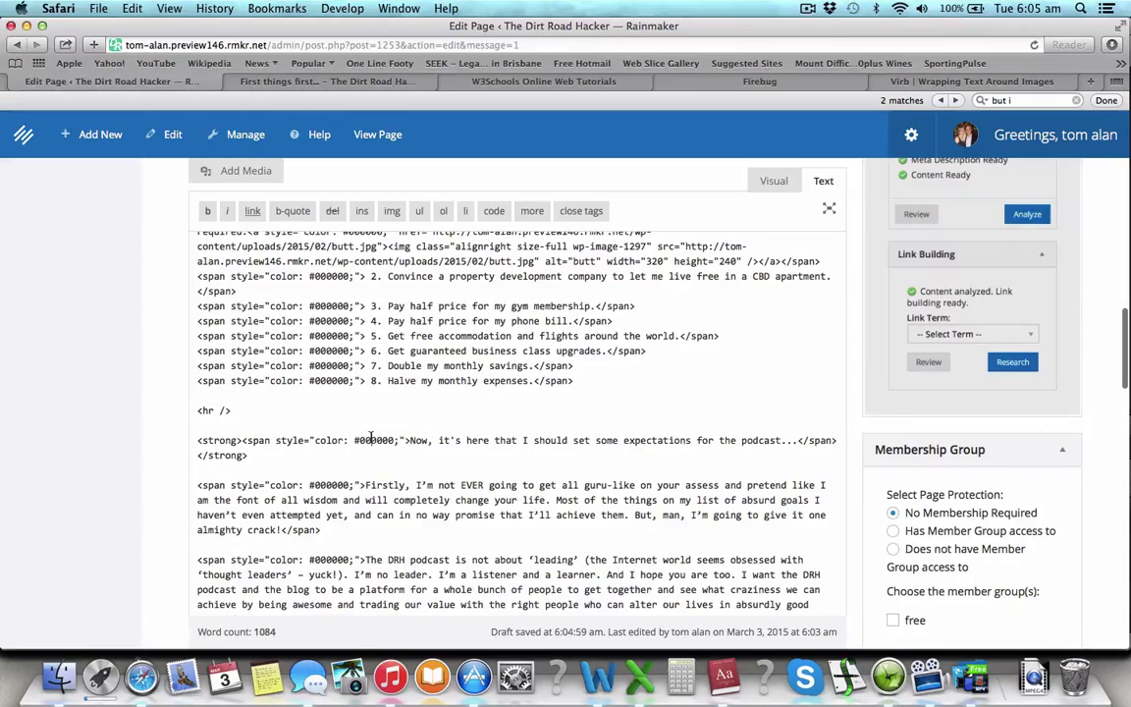
left_click(371, 439)
key("BackSpace")
key("BackSpace")
type("99")
Check the remaining source code, then review the recoloured section headings and the sign-off in the visual editor.
scroll(371, 439, "down", 5)
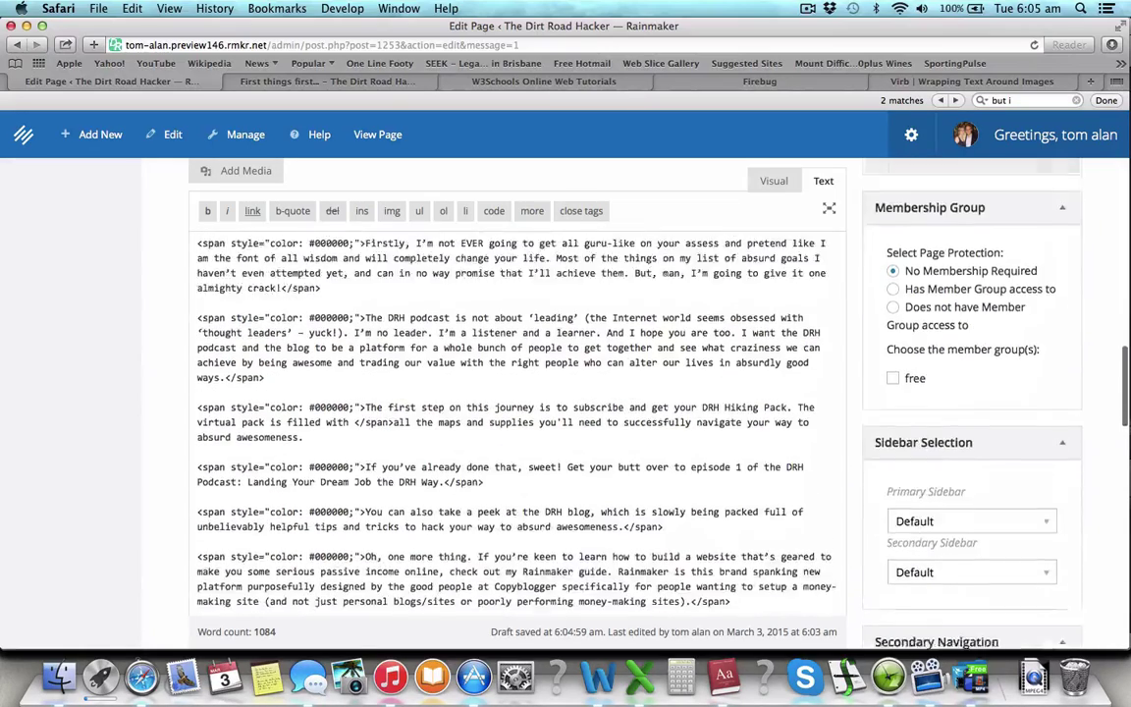
scroll(516, 412, "down", 5)
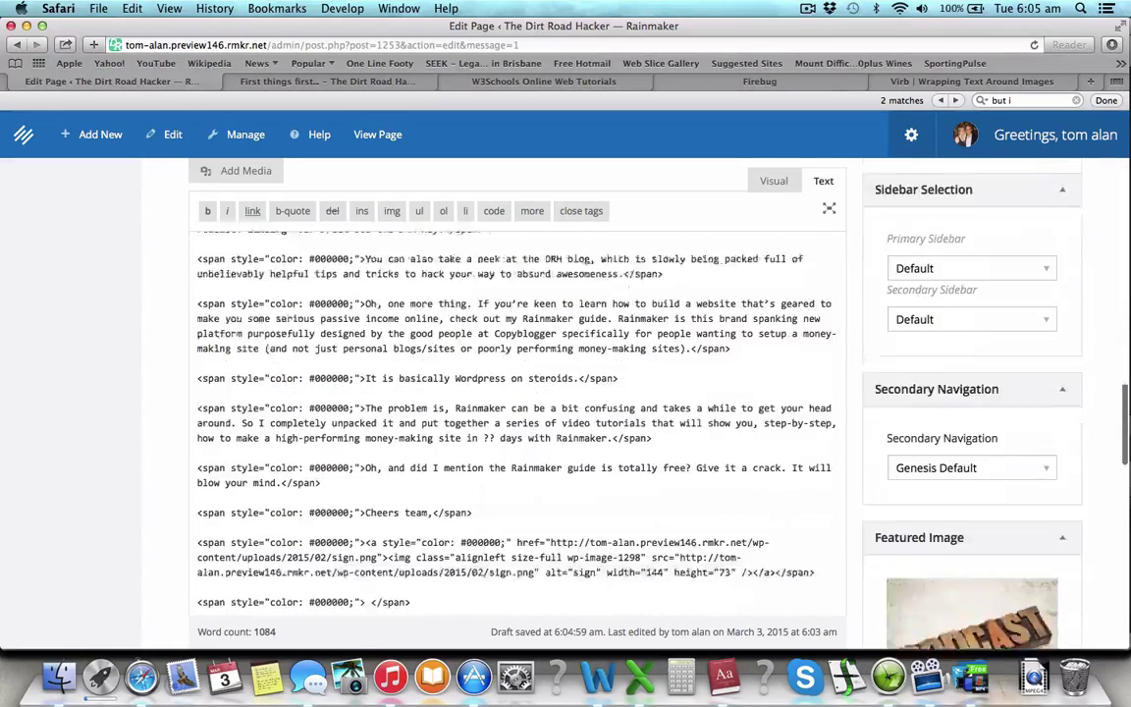
scroll(481, 357, "down", 2)
left_click(772, 181)
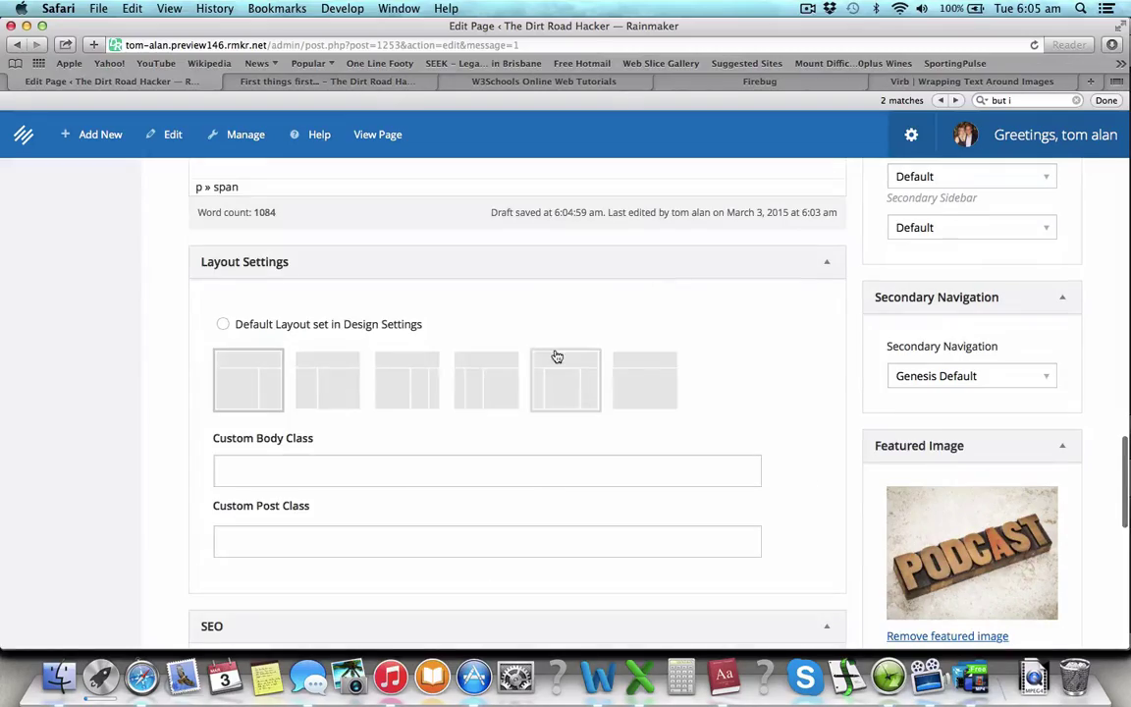
scroll(556, 354, "up", 10)
scroll(556, 353, "up", 15)
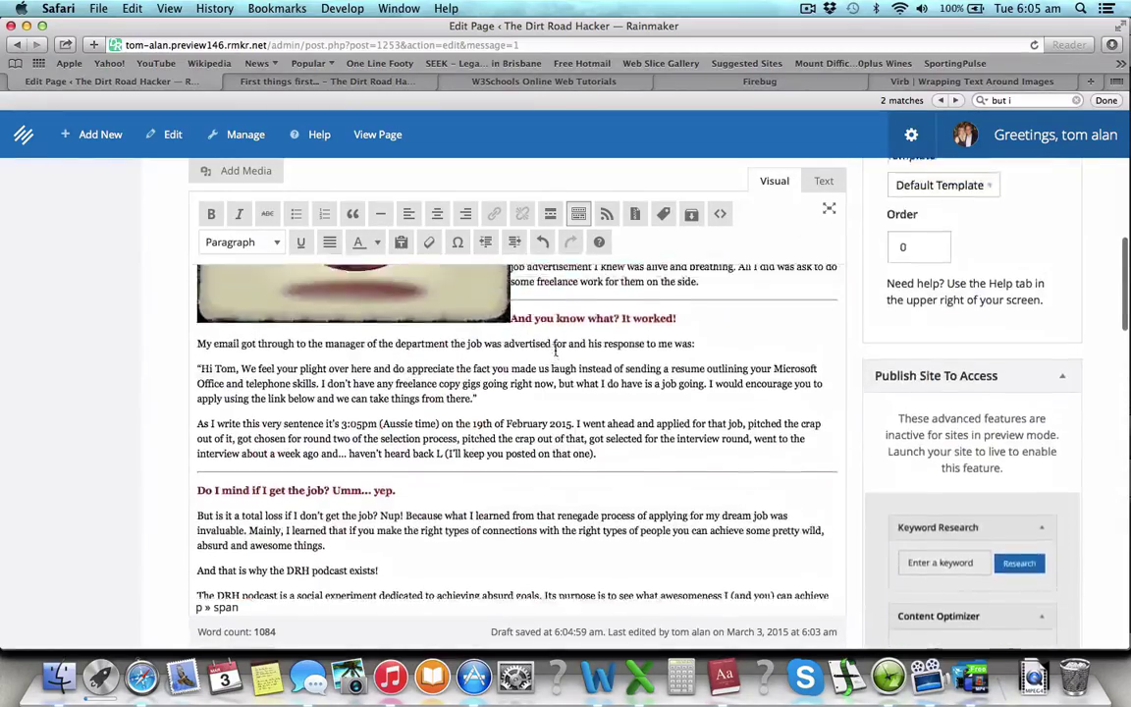
scroll(556, 355, "down", 20)
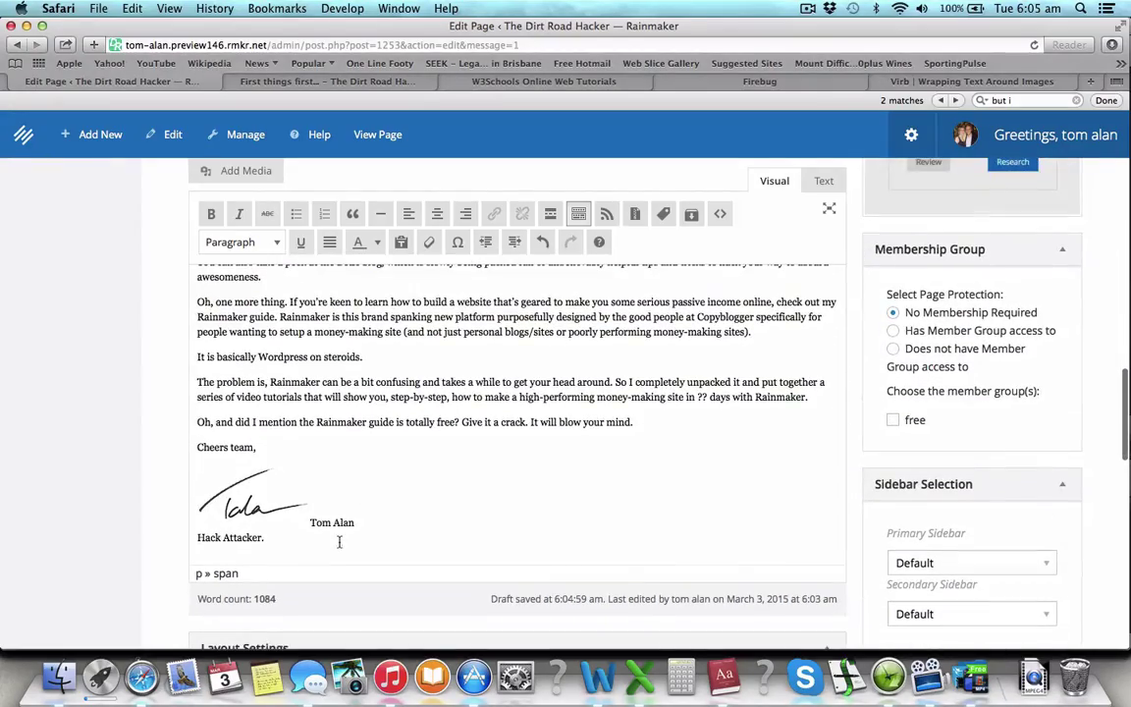
In the HTML source, set the colour of the author's name in the sign-off to #990000 and return to the visual editor.
left_click(824, 181)
scroll(465, 535, "down", 15)
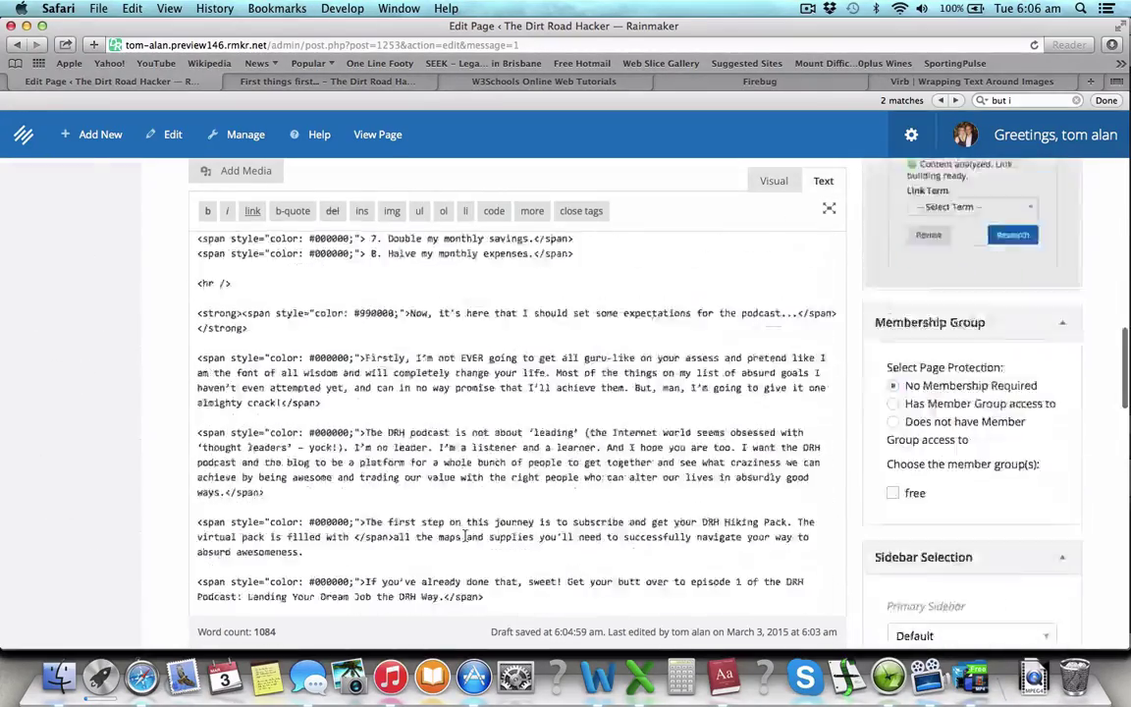
scroll(450, 521, "down", 3)
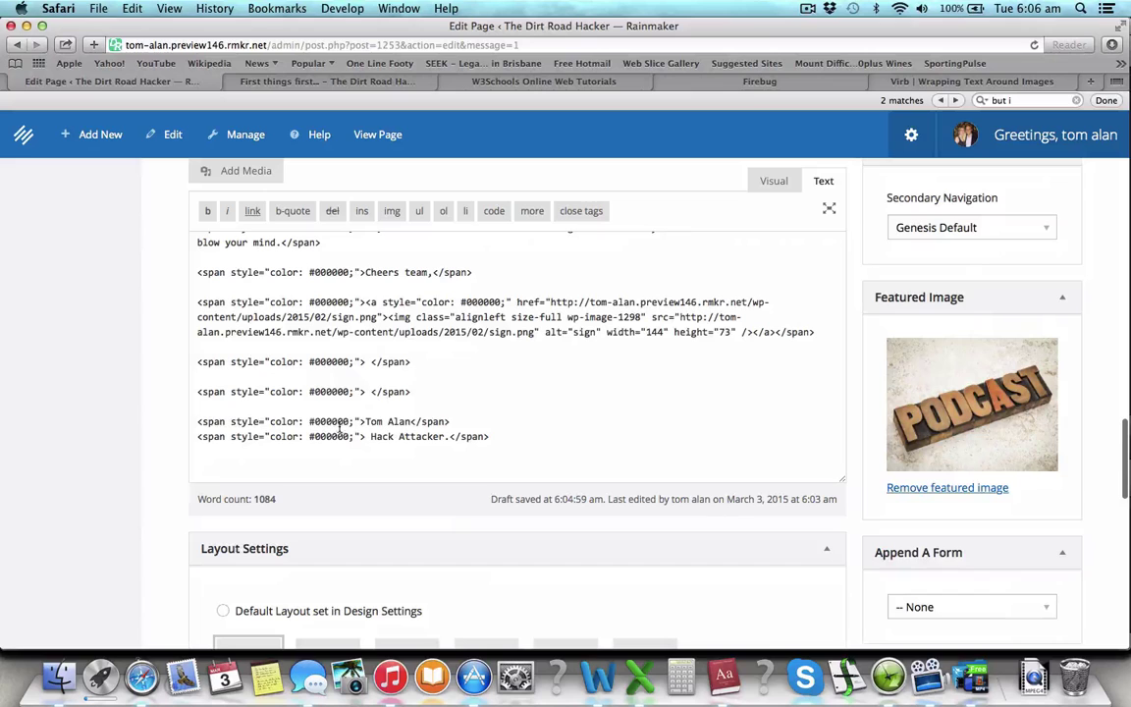
type("99")
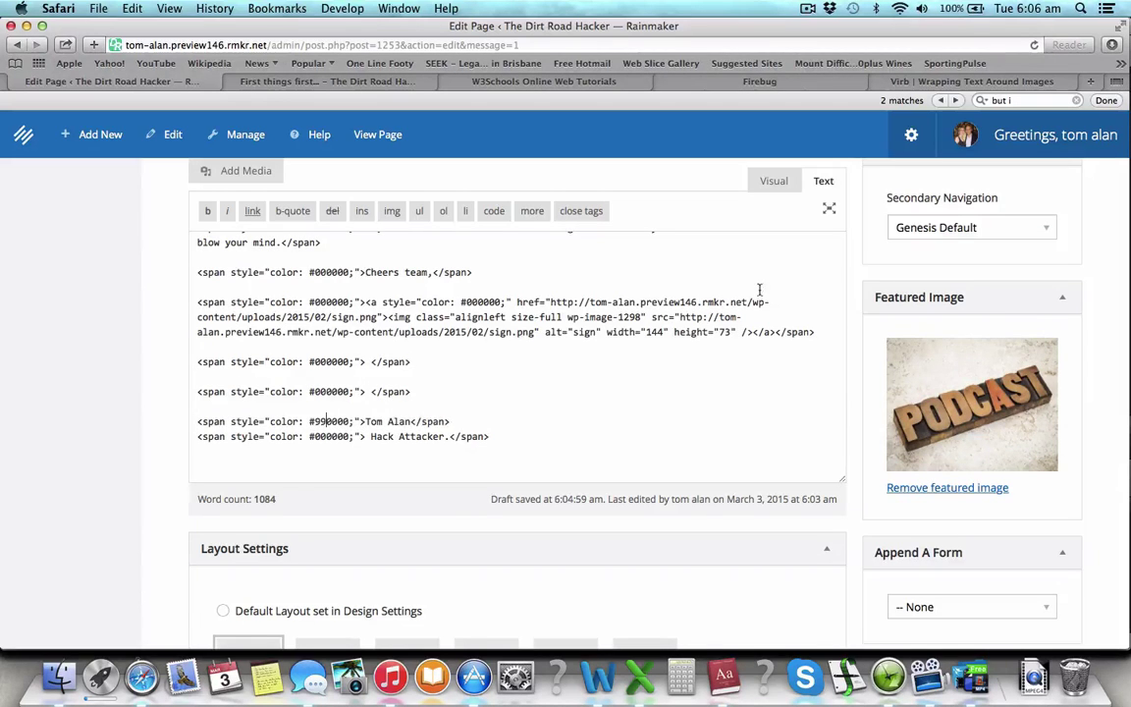
left_click(781, 181)
scroll(691, 336, "up", 8)
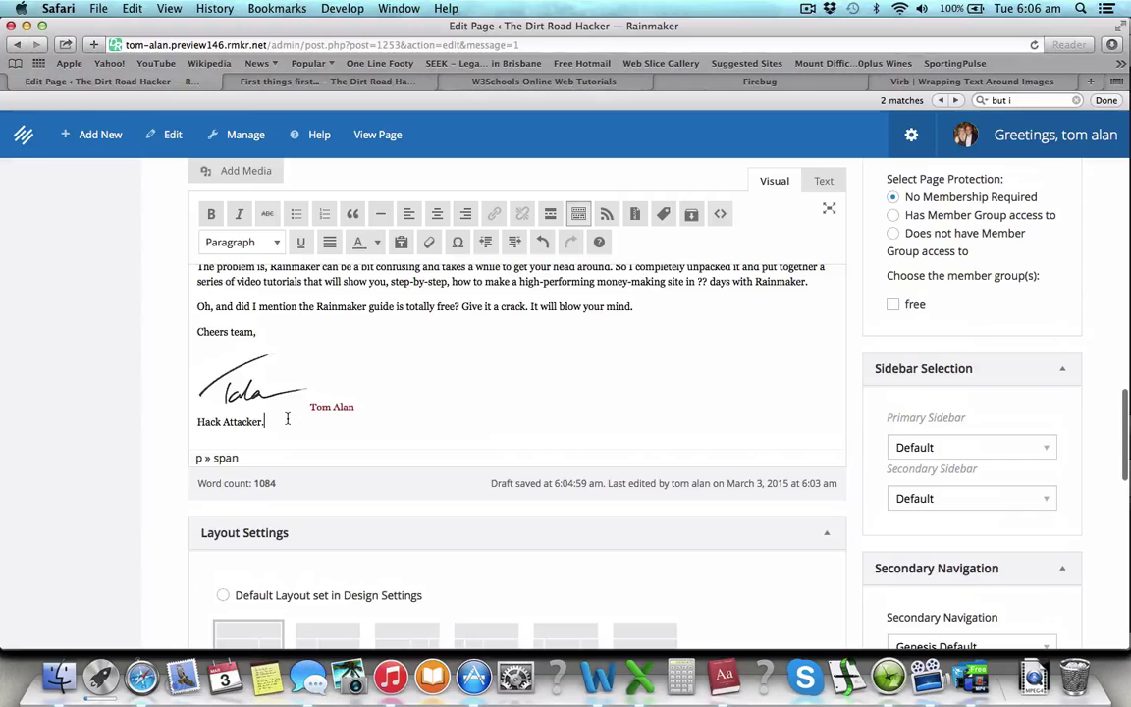
Bold the author's name and the "Hack Attacker." line in the sign-off, and update the page.
left_click_drag(286, 419, 314, 410)
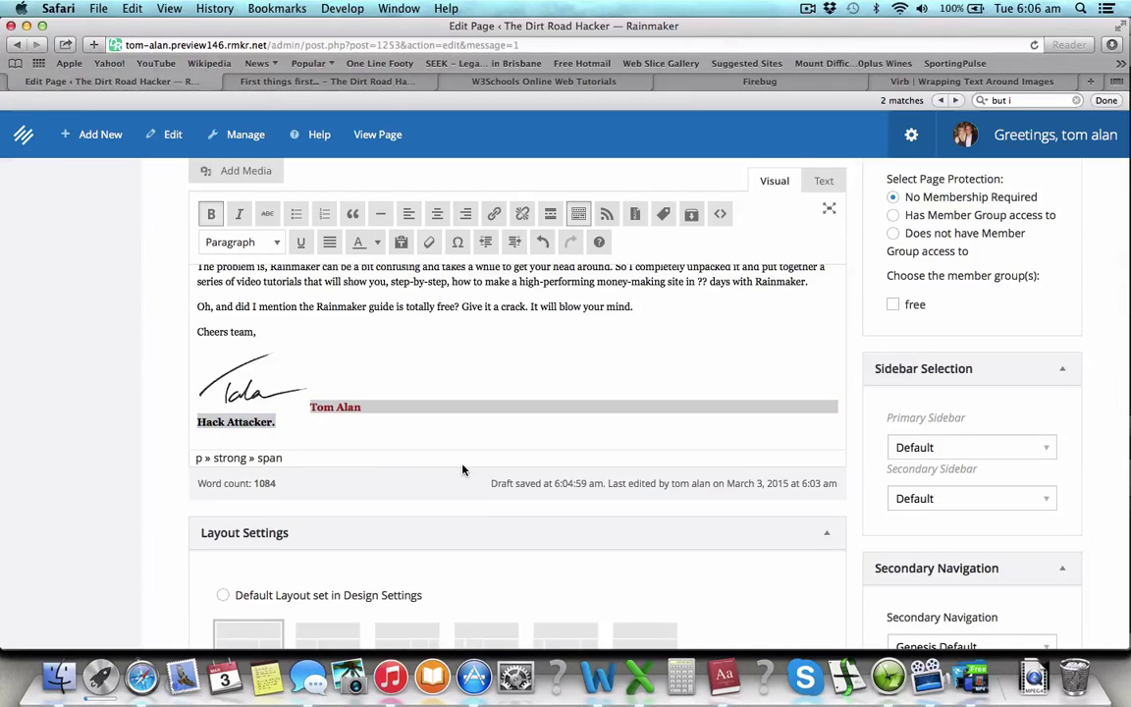
left_click(416, 416)
scroll(946, 284, "up", 8)
scroll(946, 284, "up", 15)
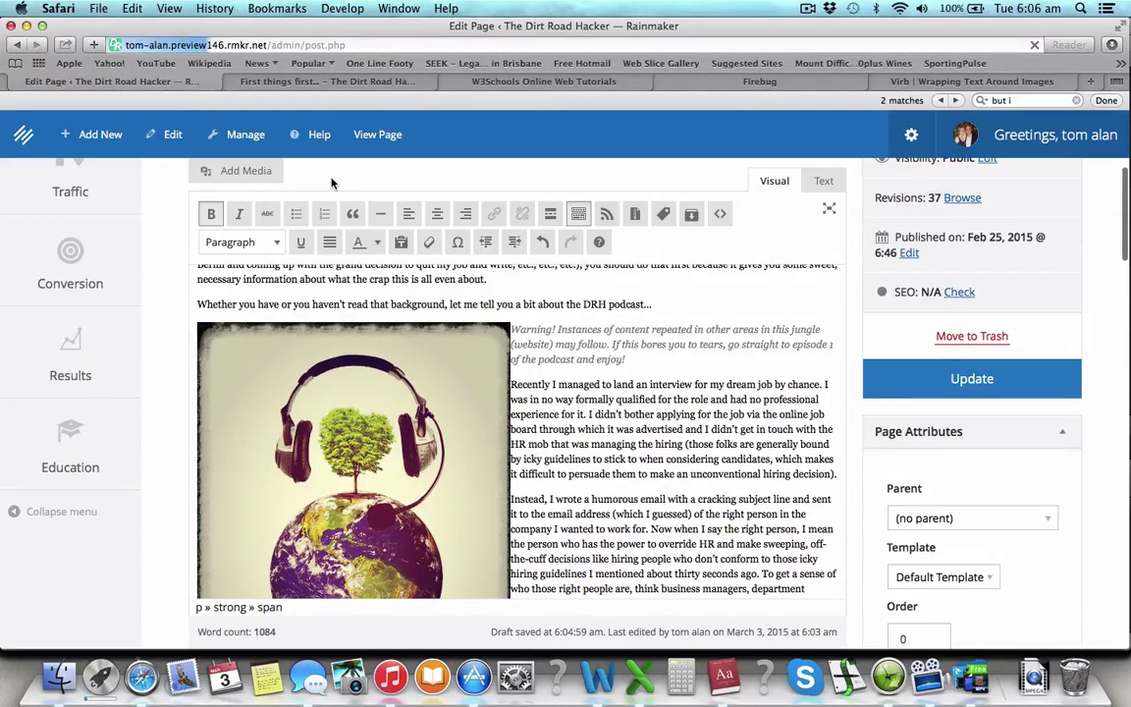
Reload the published "First things first..." page and review its images, divider lines, coloured section headings and closing text from start to end.
left_click(323, 86)
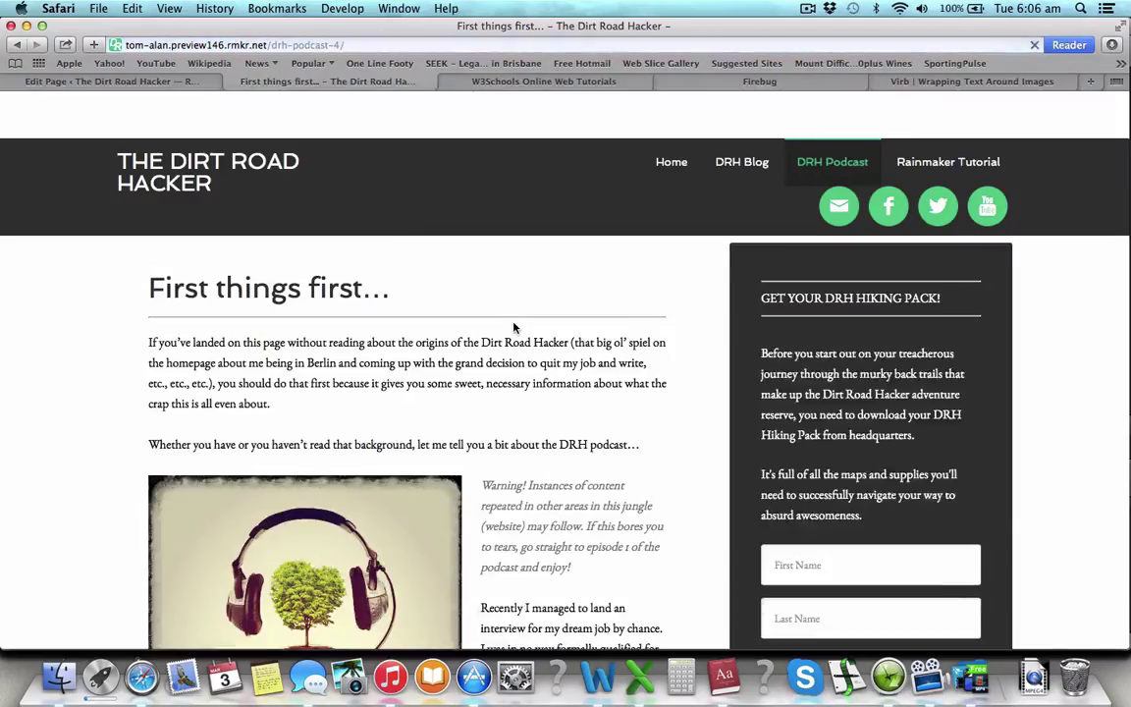
scroll(514, 327, "down", 15)
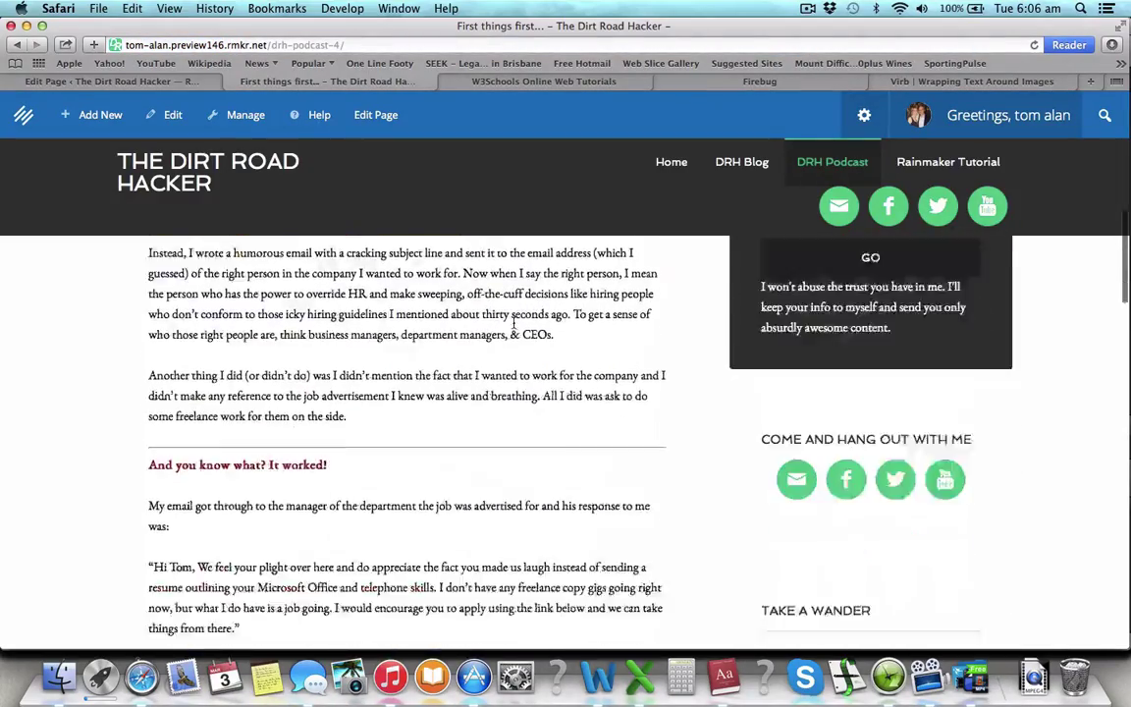
scroll(513, 327, "down", 10)
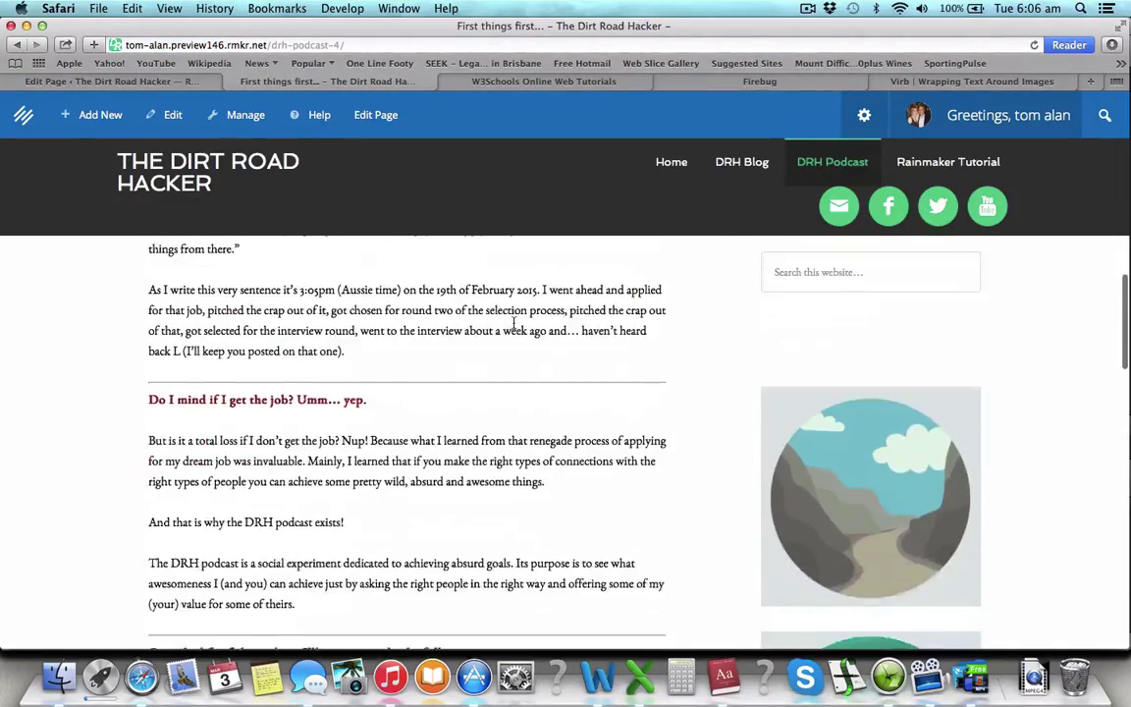
scroll(514, 327, "down", 10)
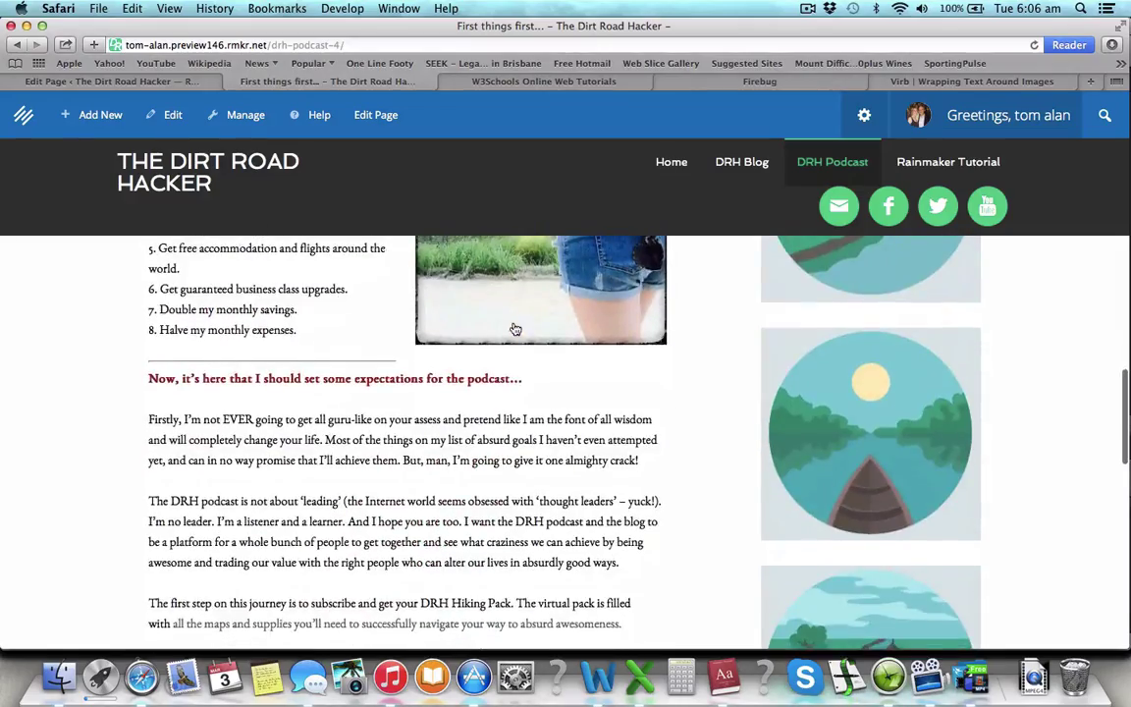
scroll(514, 324, "down", 10)
scroll(514, 327, "up", 3)
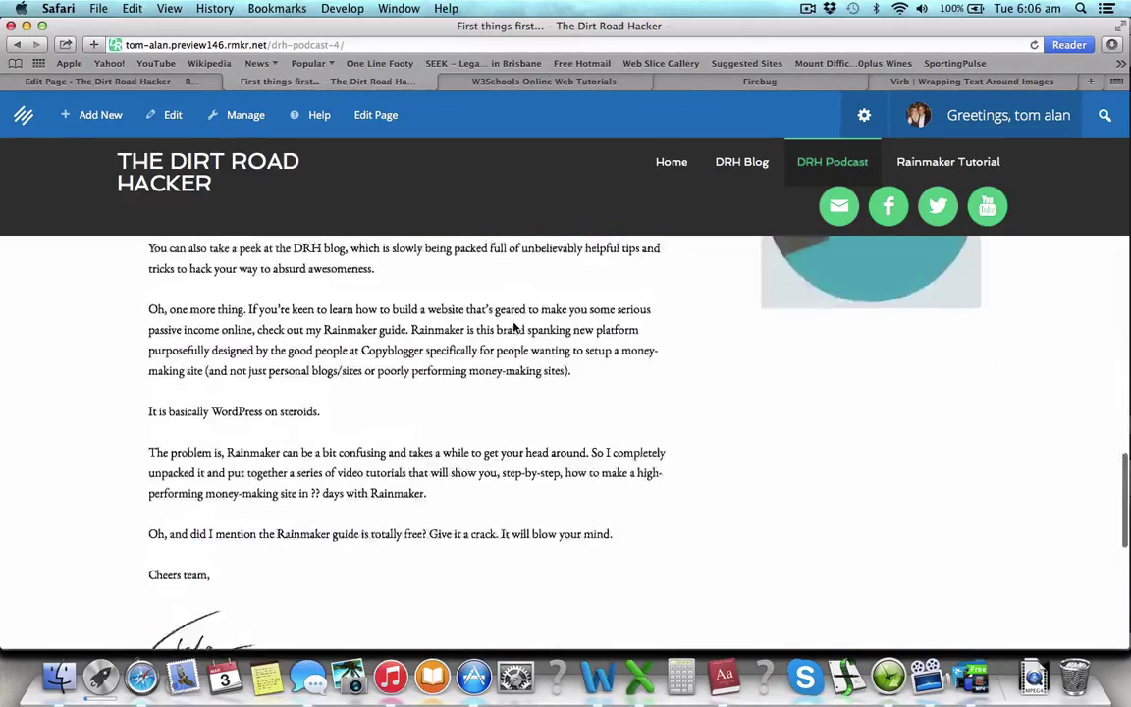
scroll(514, 327, "down", 3)
scroll(514, 327, "up", 10)
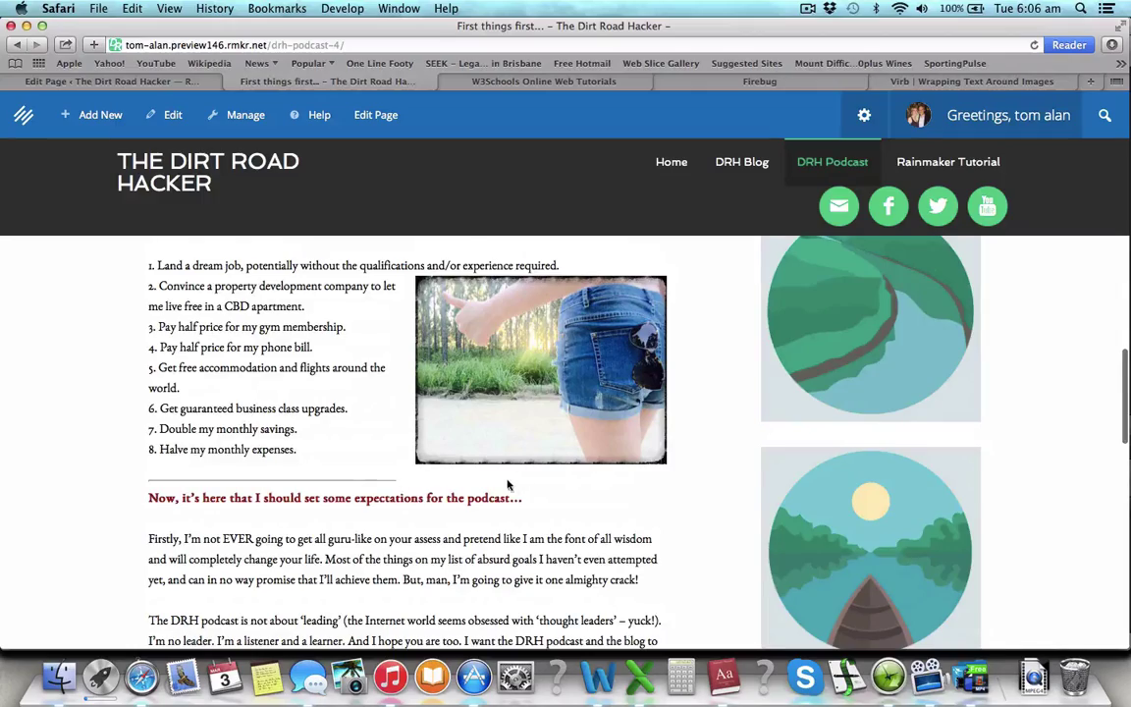
scroll(507, 484, "up", 15)
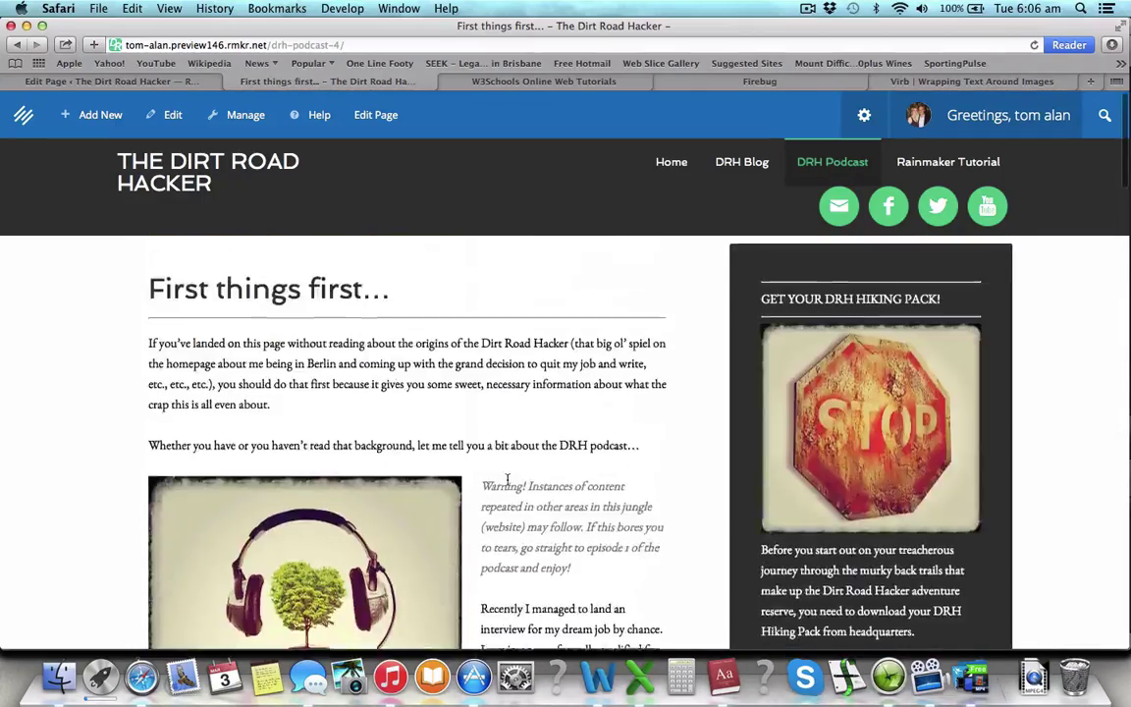
scroll(508, 479, "down", 10)
scroll(507, 479, "up", 7)
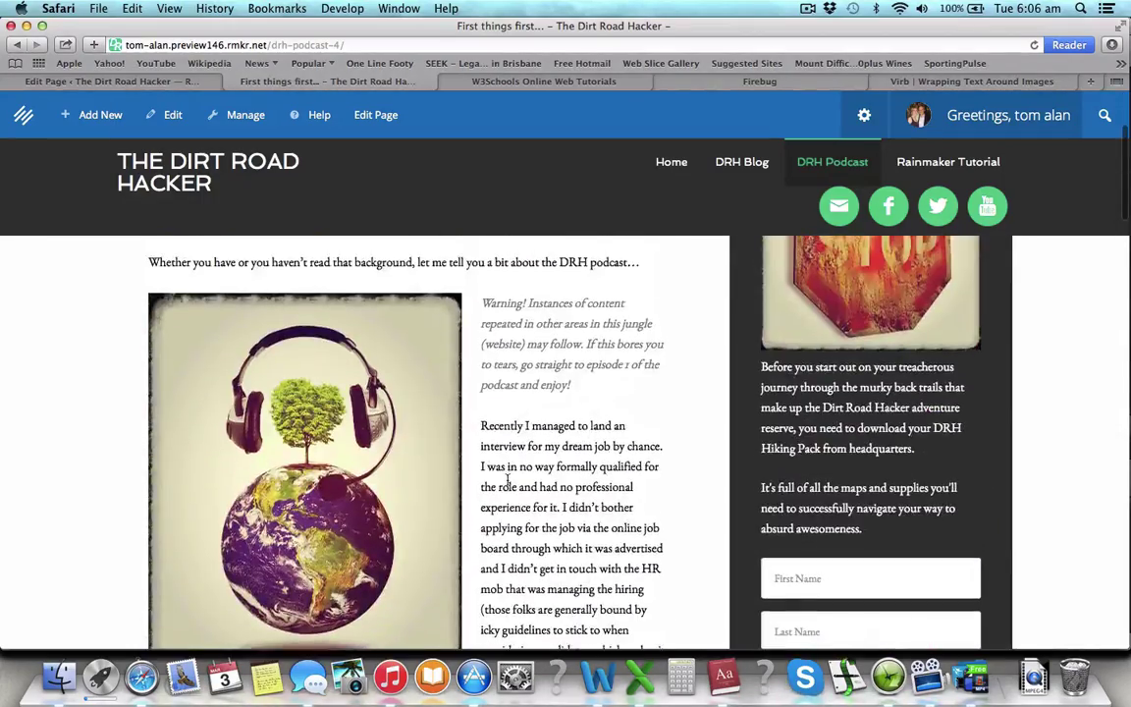
scroll(507, 479, "up", 3)
scroll(508, 479, "down", 12)
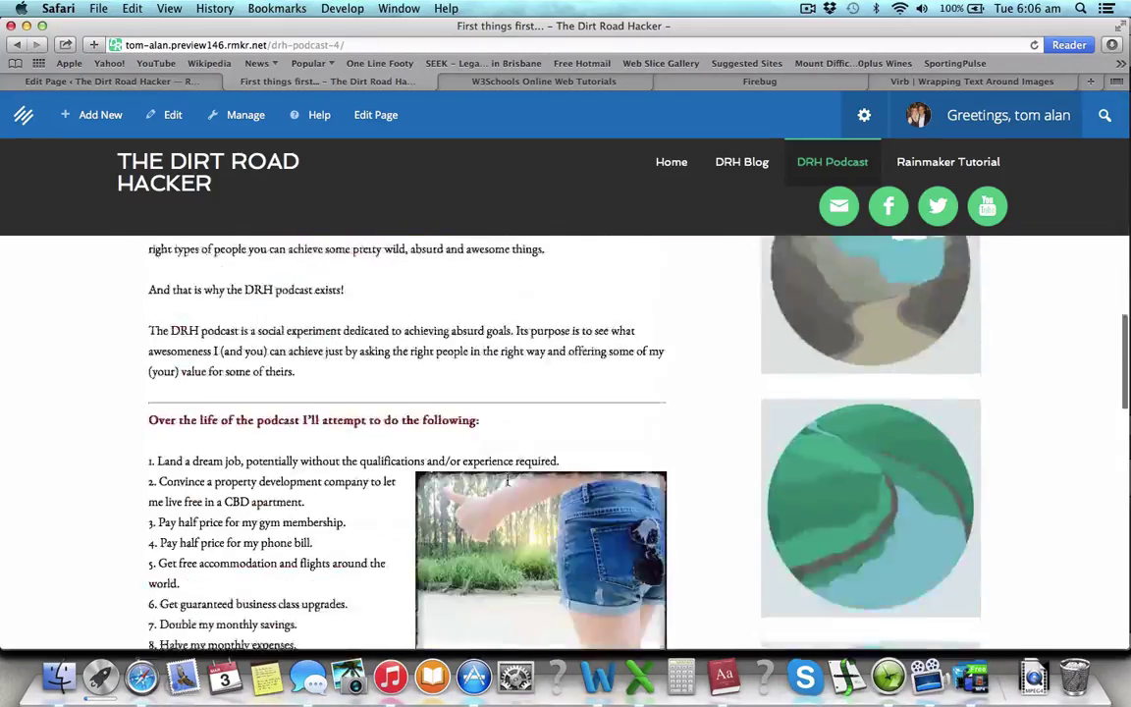
scroll(508, 481, "down", 8)
scroll(508, 483, "up", 12)
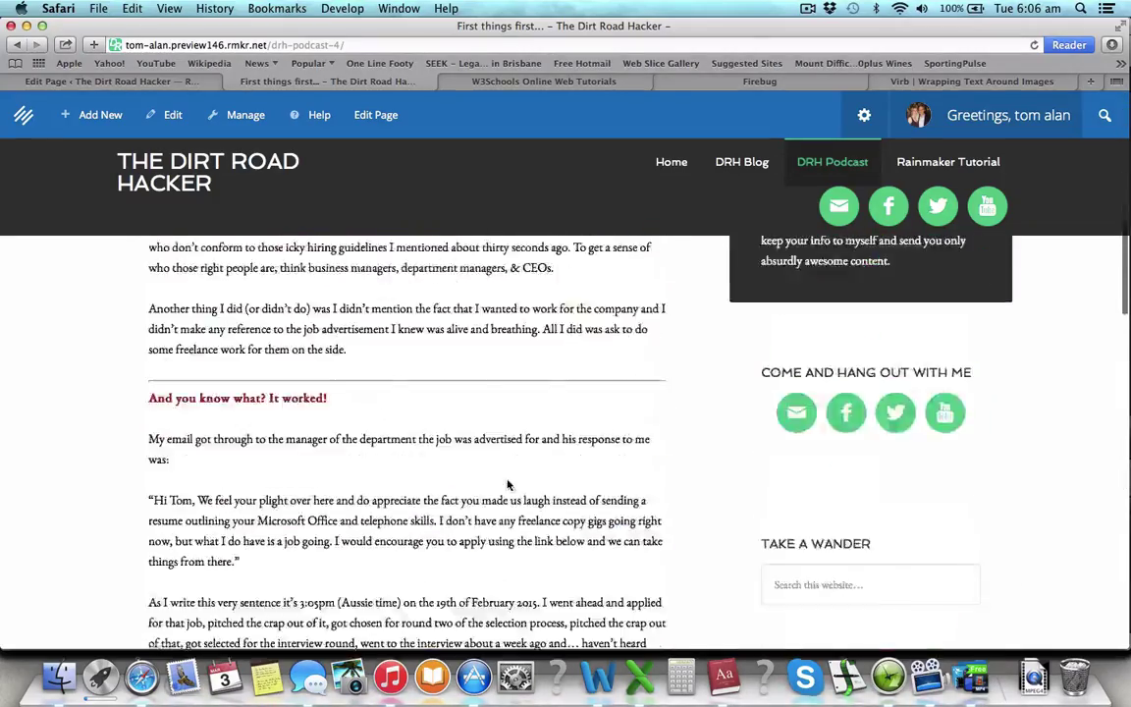